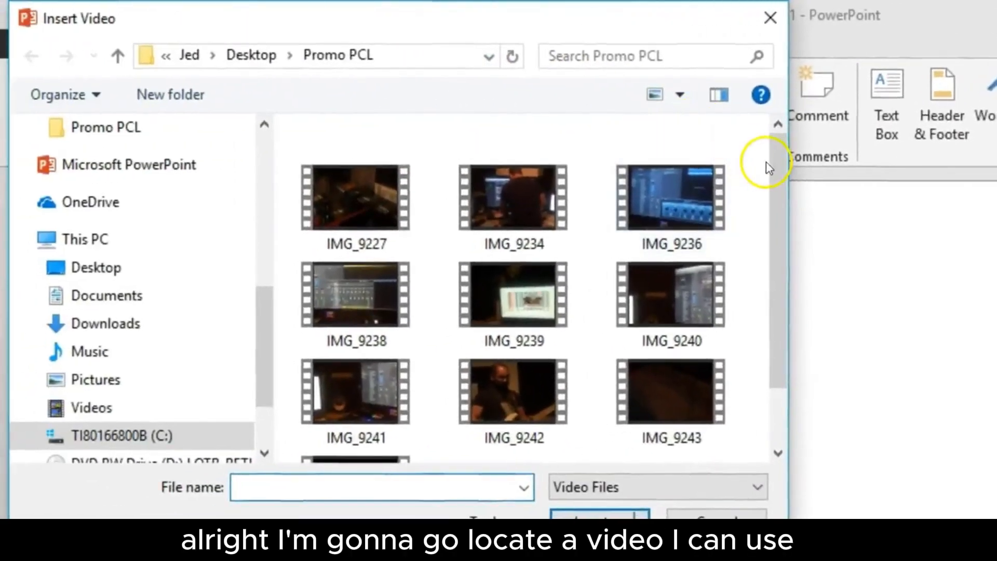
Insert the video PCL - Behind the Scenes from the Promo PCL folder onto the slide
scroll(762, 285, "down", 2)
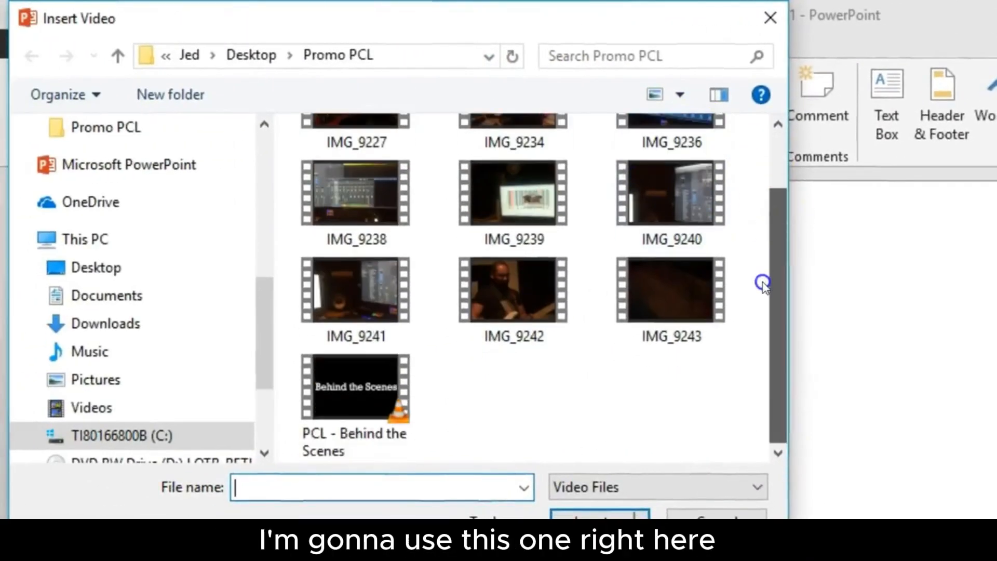
left_click(369, 374)
left_click(616, 513)
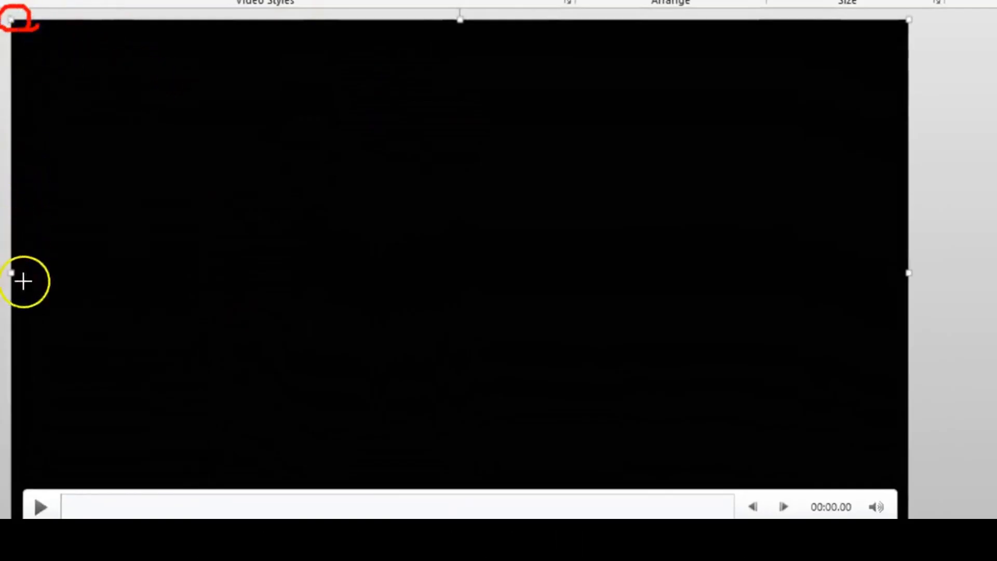
Shrink the inserted video to about half the slide's width and move it near the middle of the slide
key("Escape")
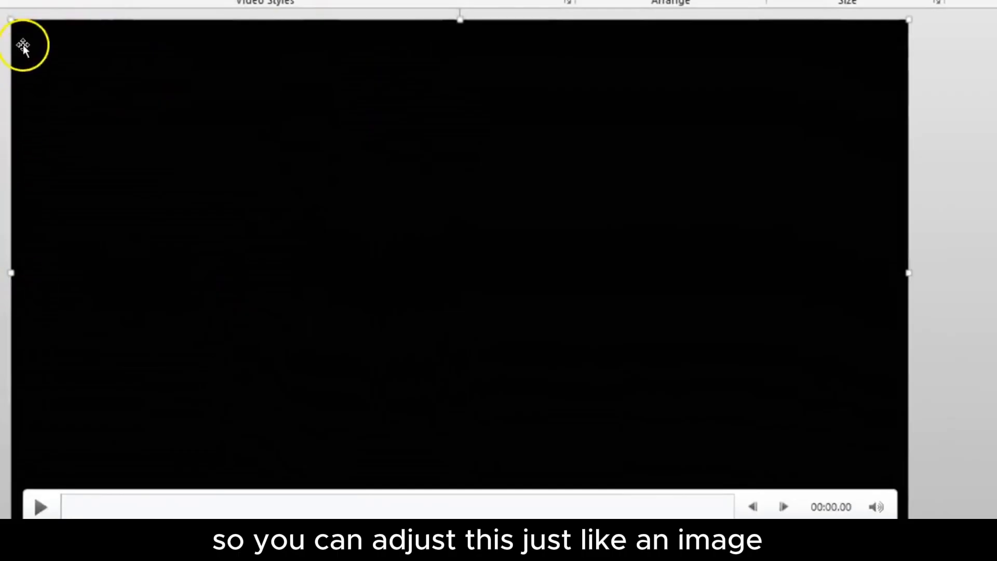
mouse_move(11, 20)
left_mouse_down()
mouse_move(39, 76)
mouse_move(378, 220)
mouse_move(452, 232)
mouse_move(525, 283)
left_mouse_up()
left_click_drag(593, 356, 345, 189)
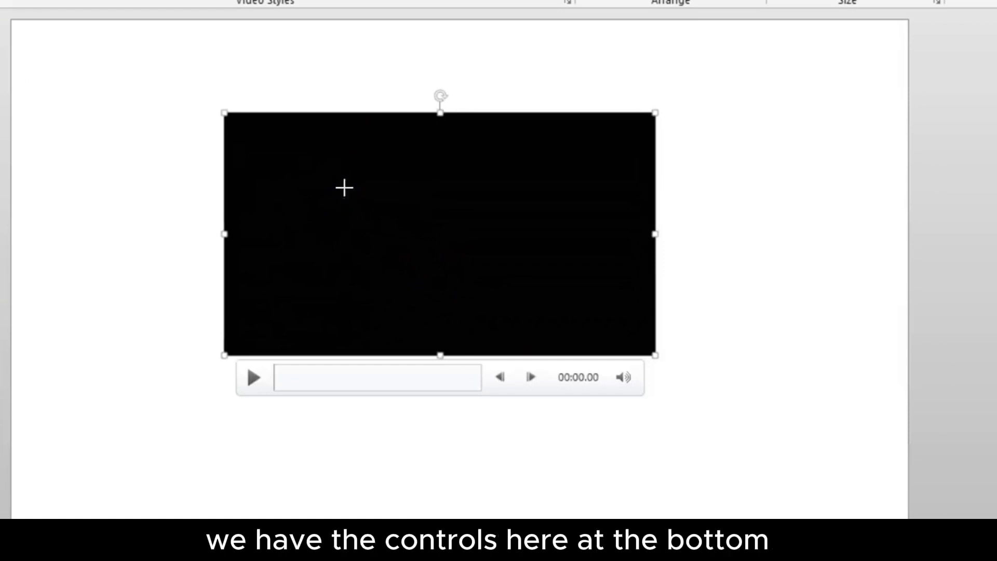
mouse_move(248, 422)
left_mouse_down()
mouse_move(733, 405)
mouse_move(877, 415)
left_mouse_up()
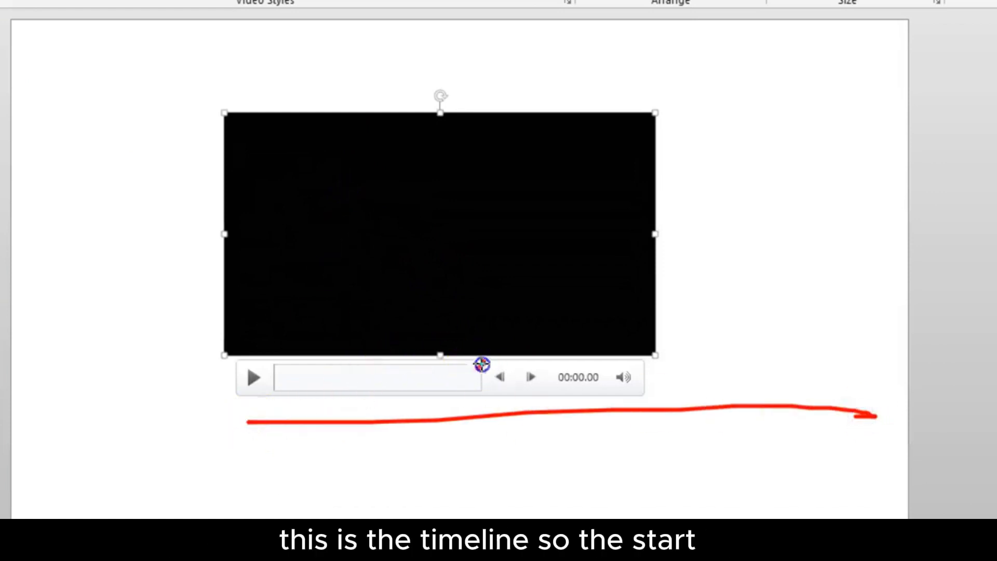
mouse_move(483, 362)
left_mouse_down()
mouse_move(301, 367)
mouse_move(451, 359)
left_mouse_up()
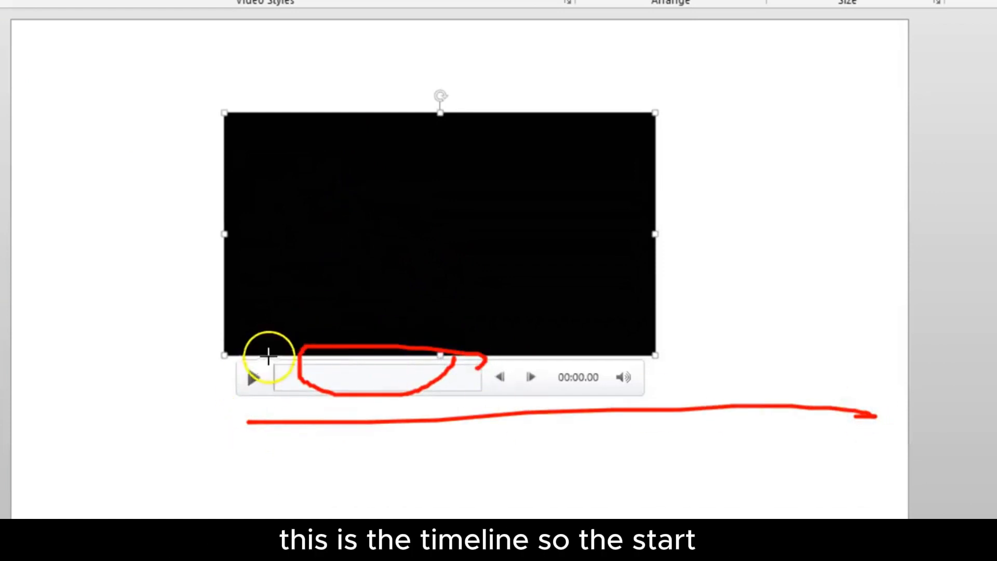
left_click_drag(277, 378, 401, 379)
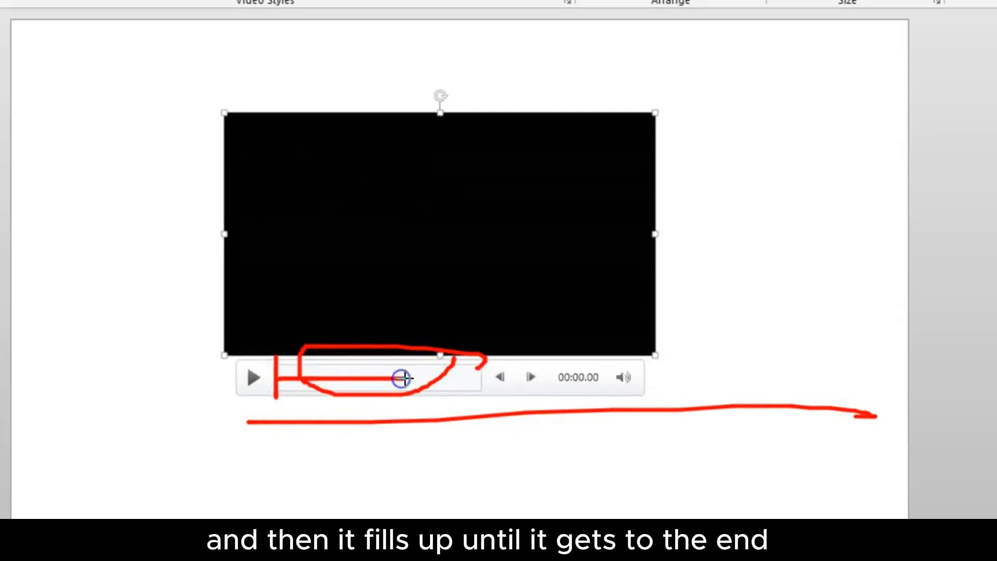
key("Escape")
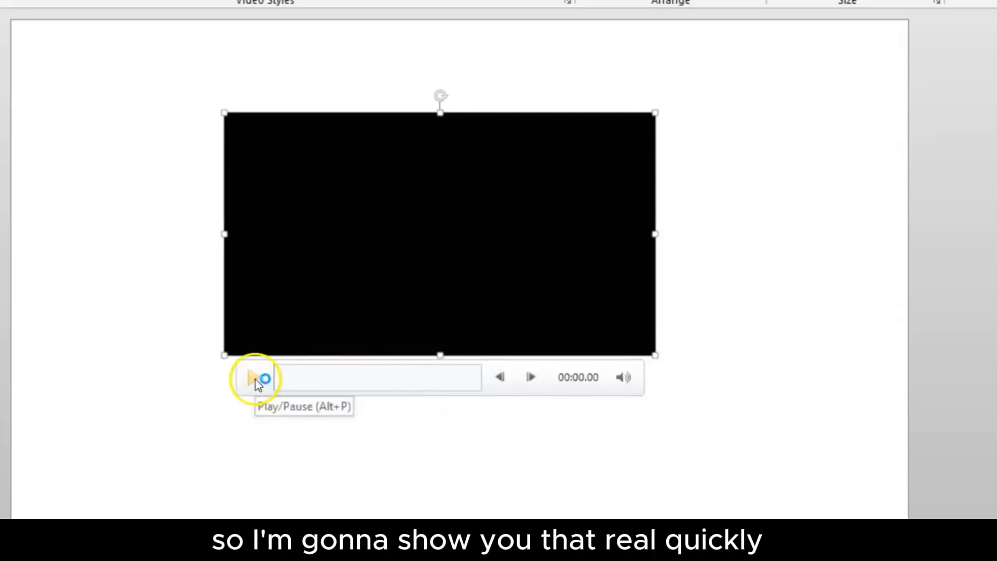
Preview the first few seconds of the video on the slide, pause it and deselect the video
left_click(254, 378)
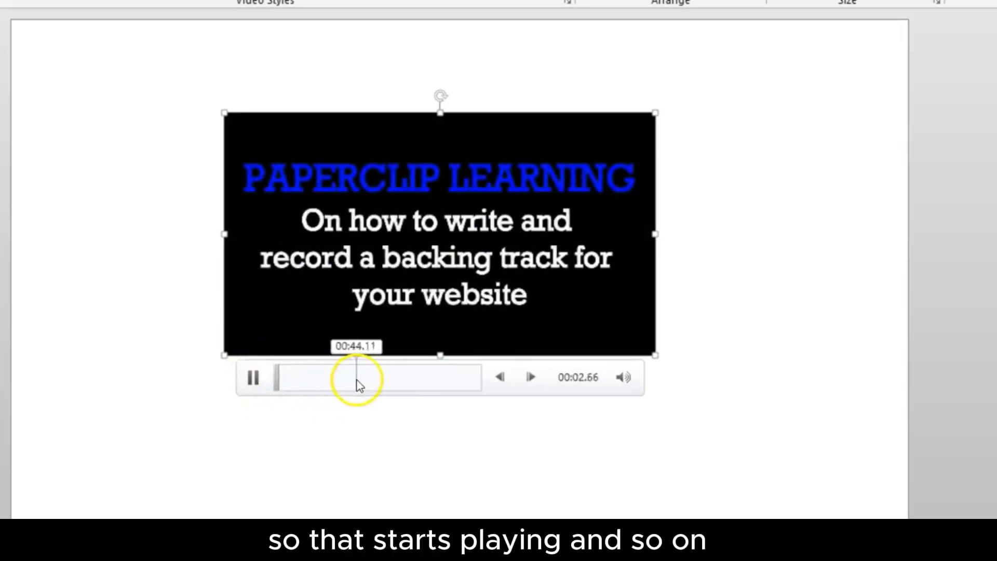
left_click(253, 377)
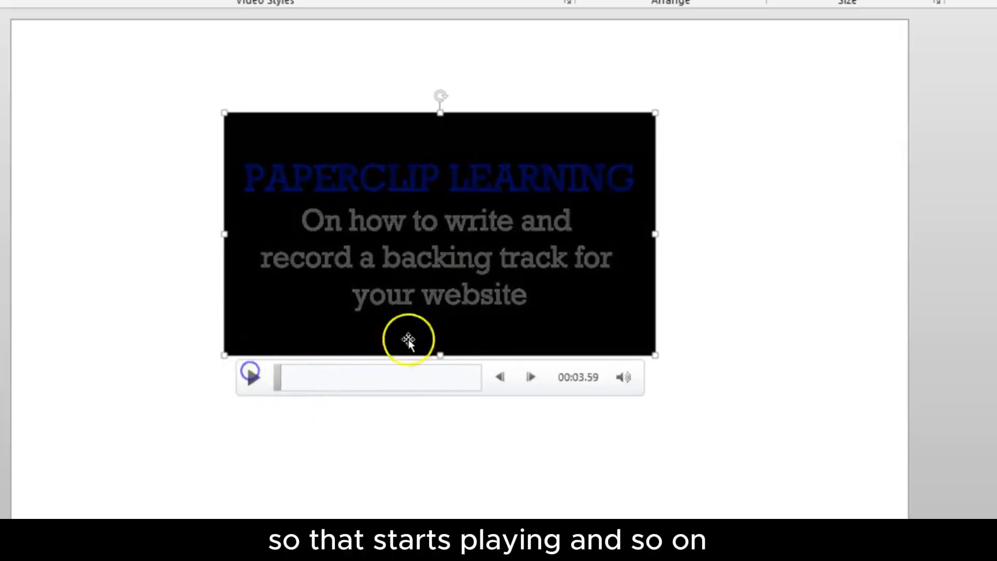
left_click(303, 421)
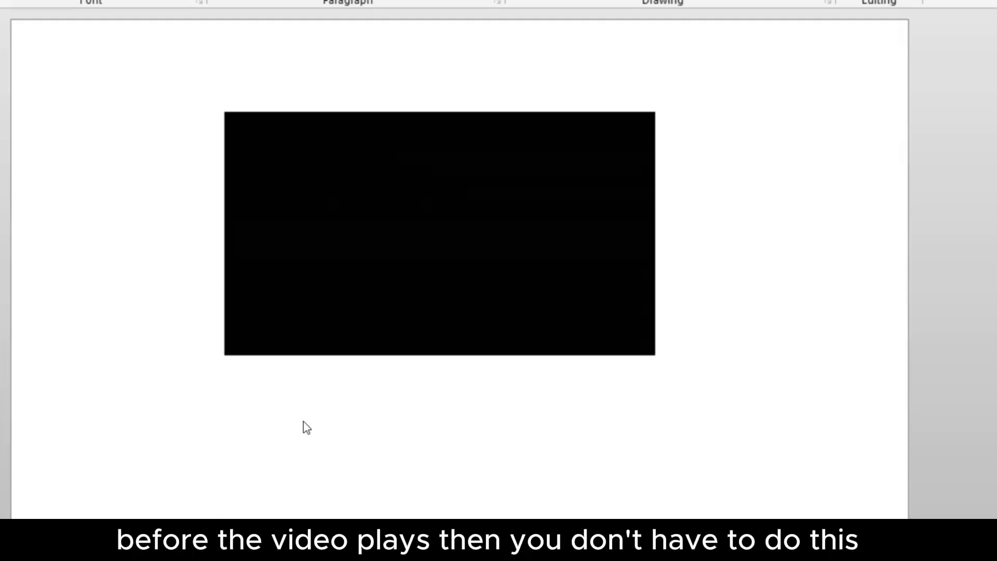
Set the video's start option to Automatically
right_click(457, 180)
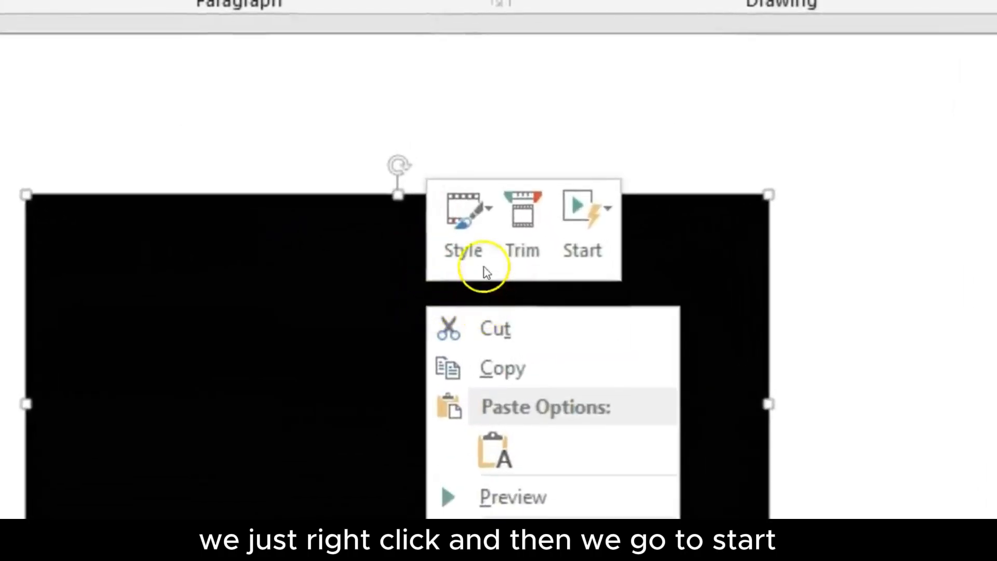
left_click(598, 250)
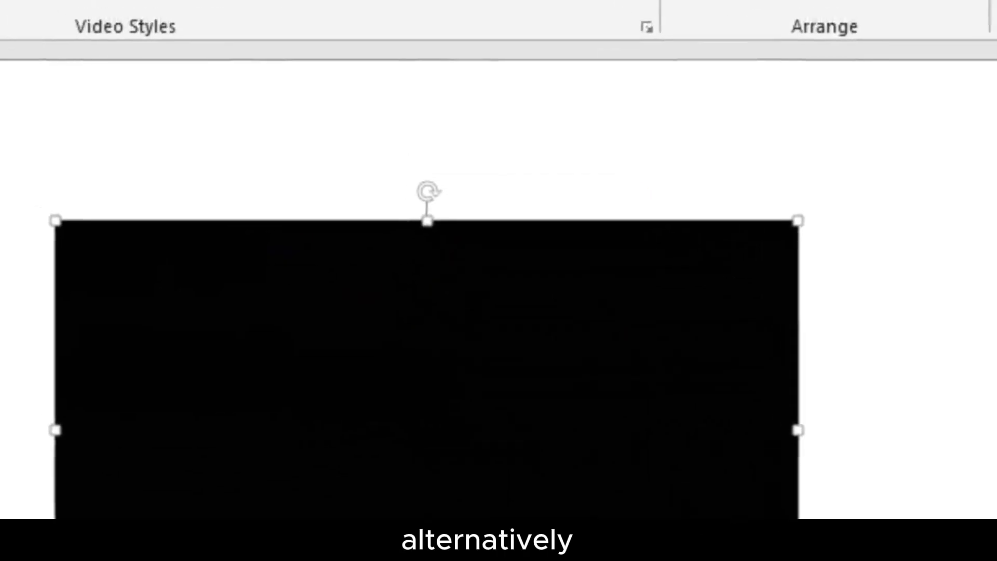
left_click(672, 29)
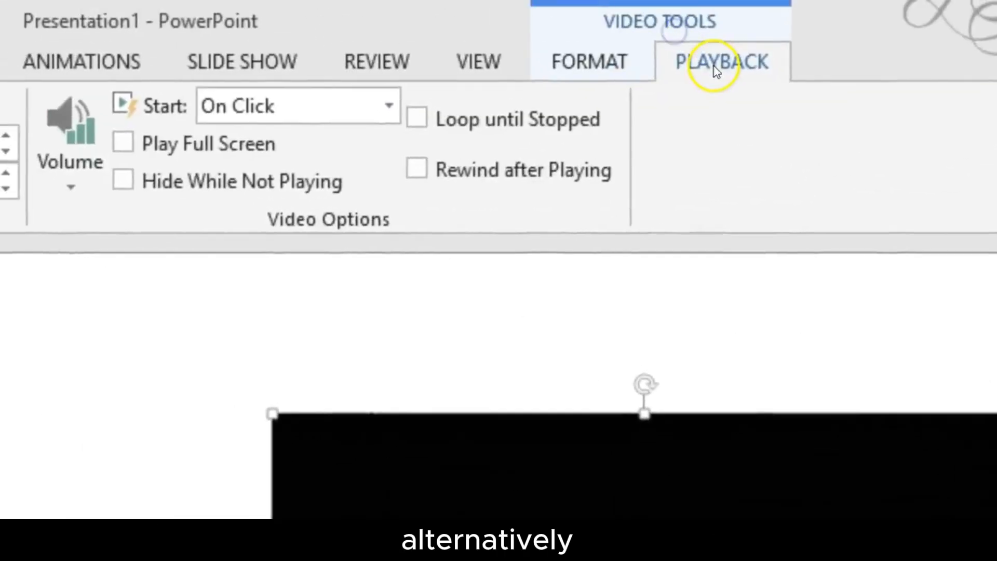
left_click(388, 106)
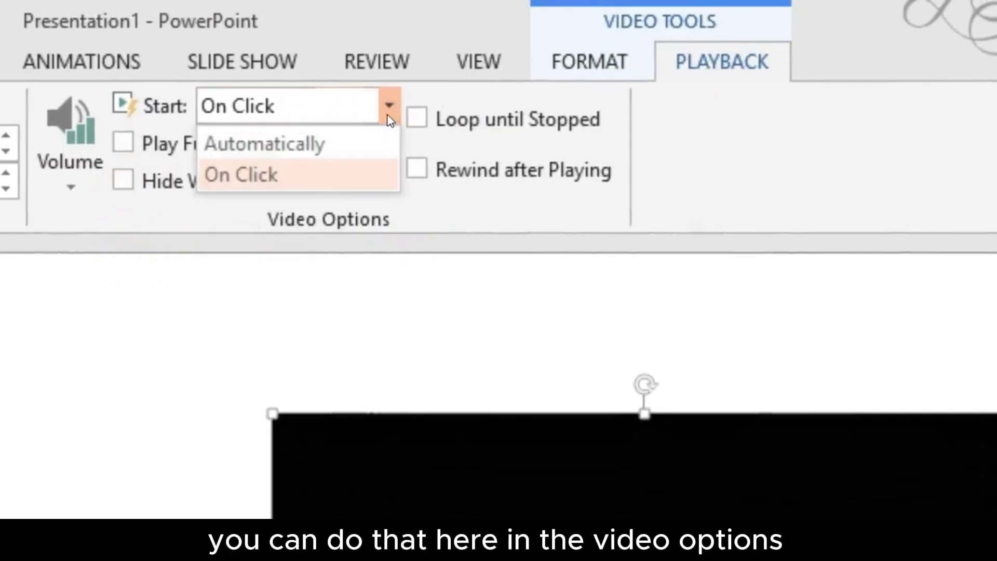
left_click(324, 154)
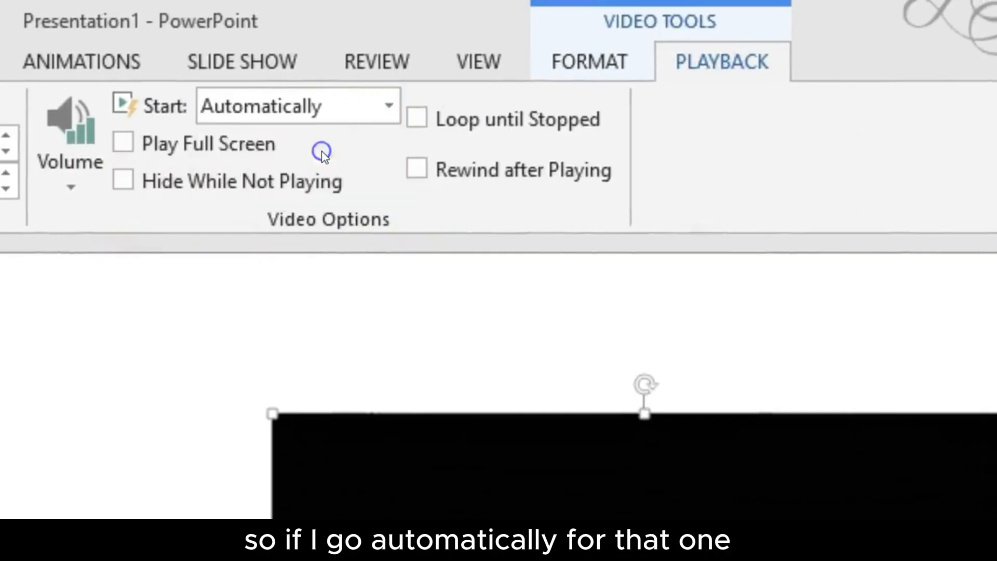
Add a slide with the Title Slide layout and move it before the video slide
left_click(229, 506)
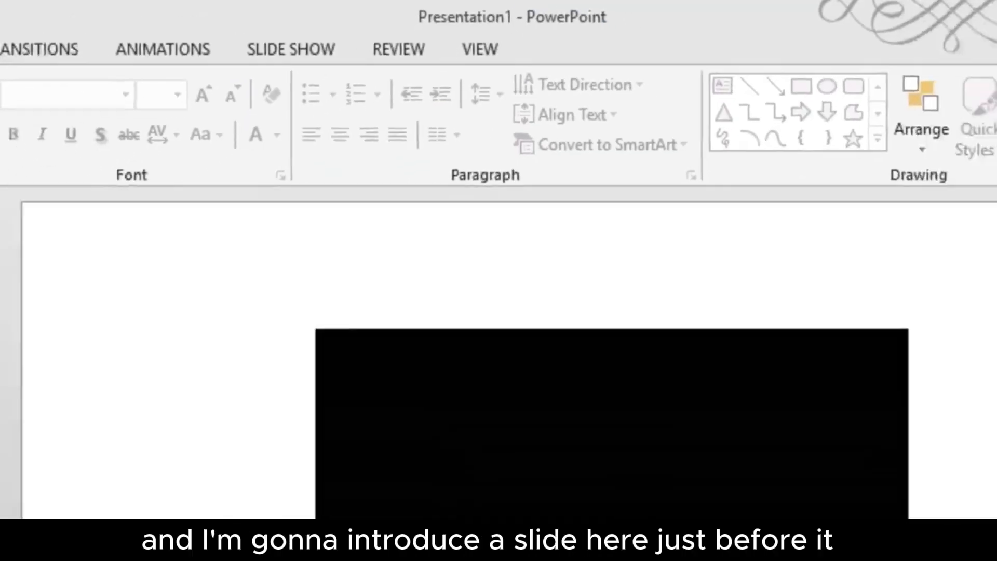
left_click(124, 136)
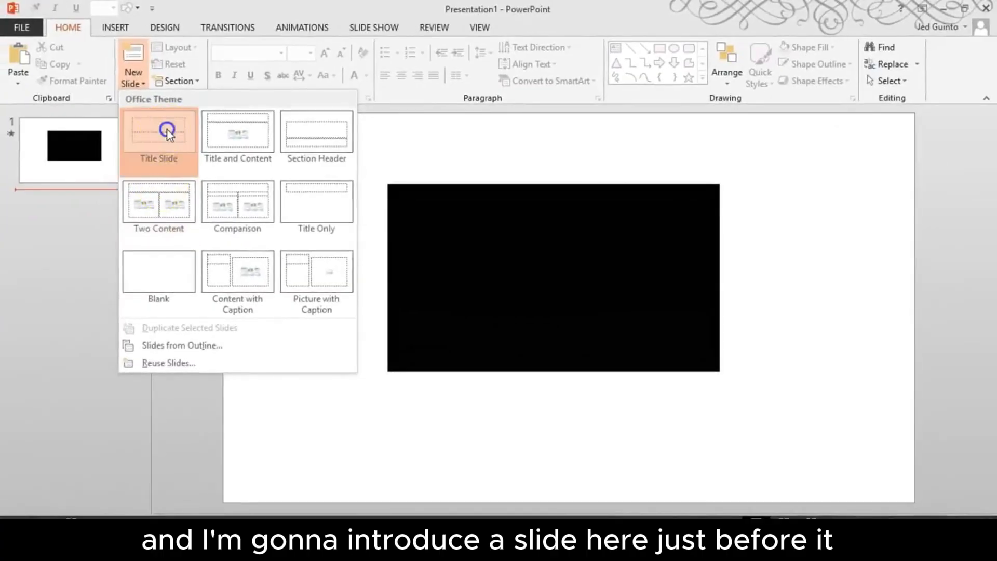
left_click(168, 130)
left_click_drag(76, 238, 76, 142)
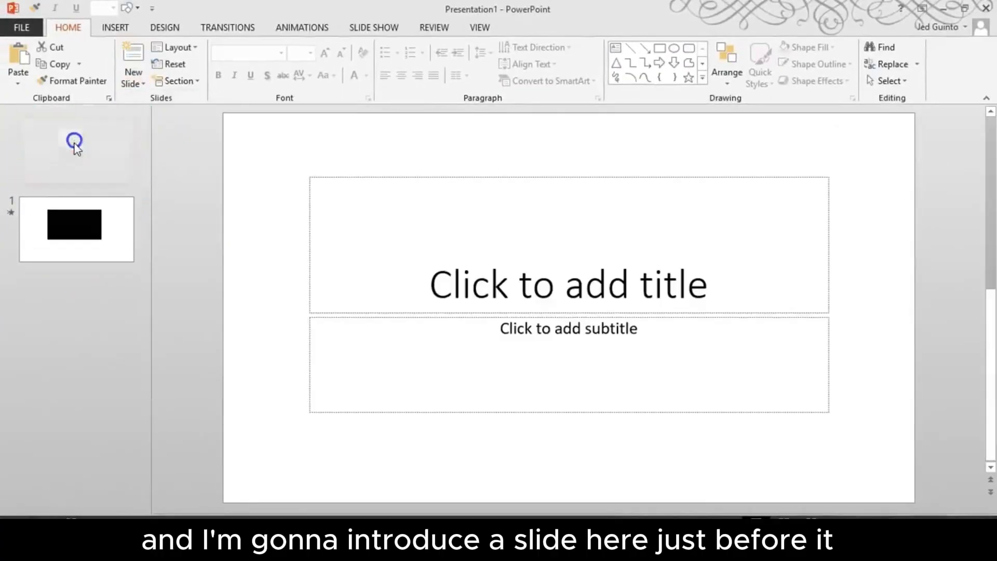
Enter "zfdggds" as the title of the new first slide
left_click(413, 229)
type("zfdggds")
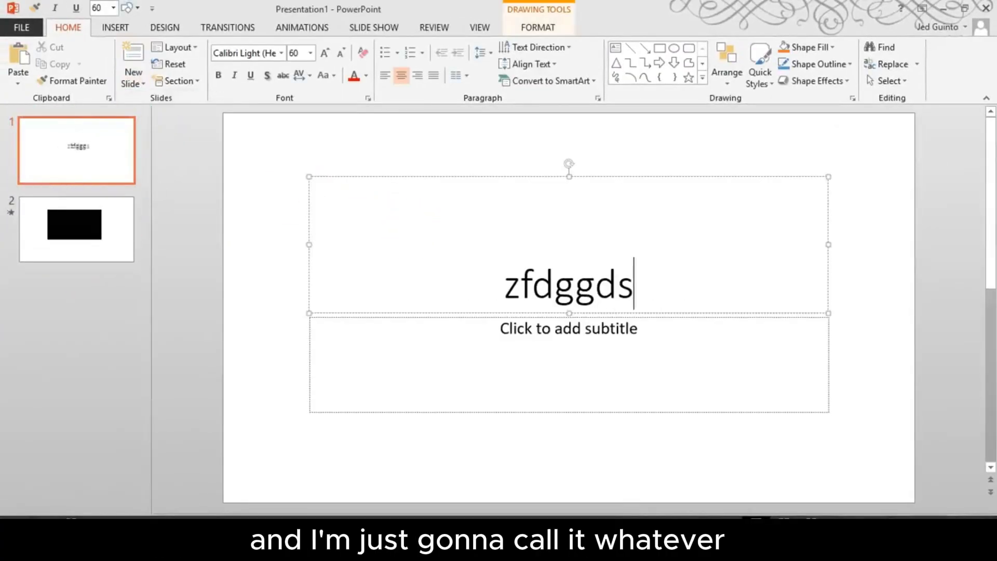
left_click(297, 252)
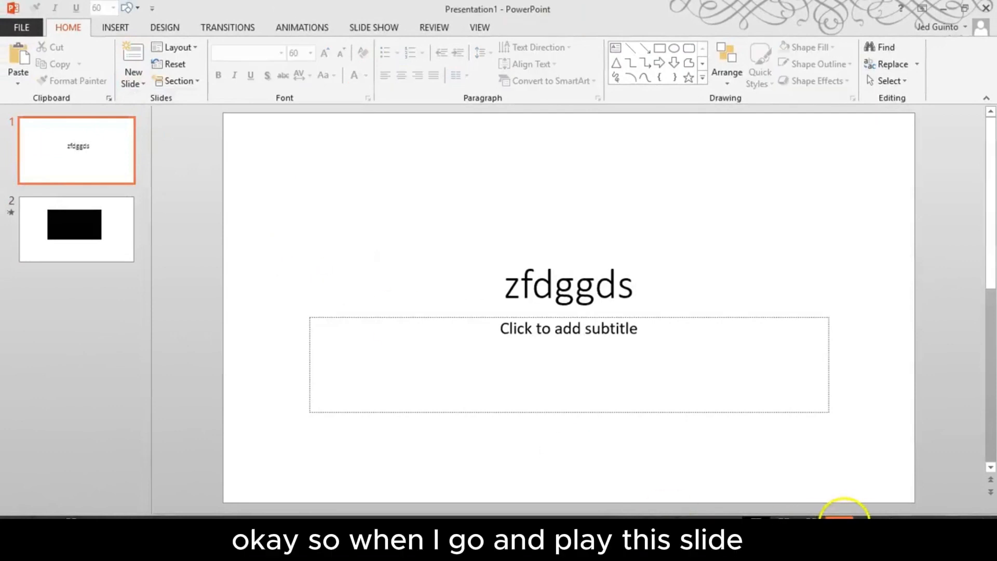
Run the slide show from the title slide through the video slide to check the automatic start, and exit it
left_click(836, 527)
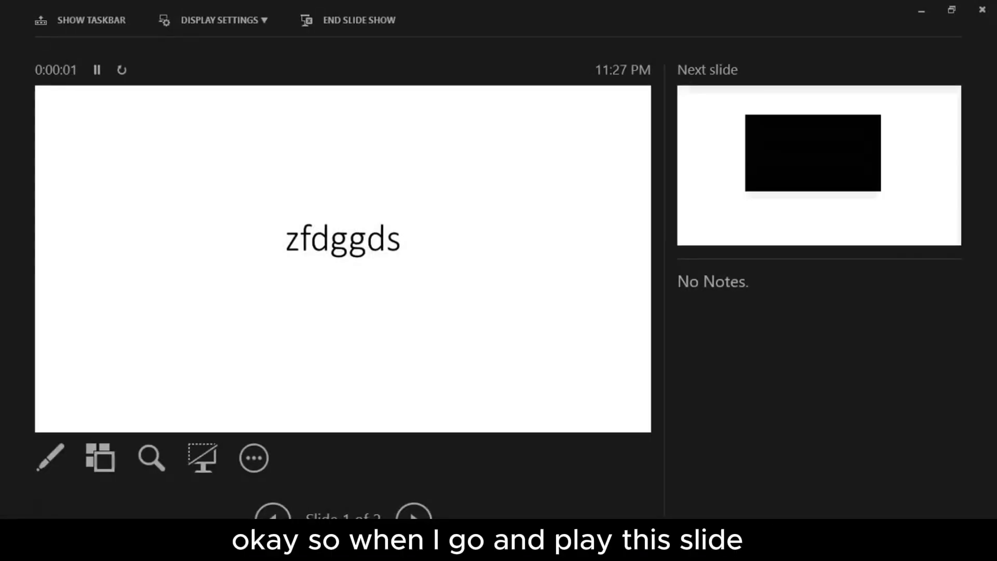
left_click(238, 160)
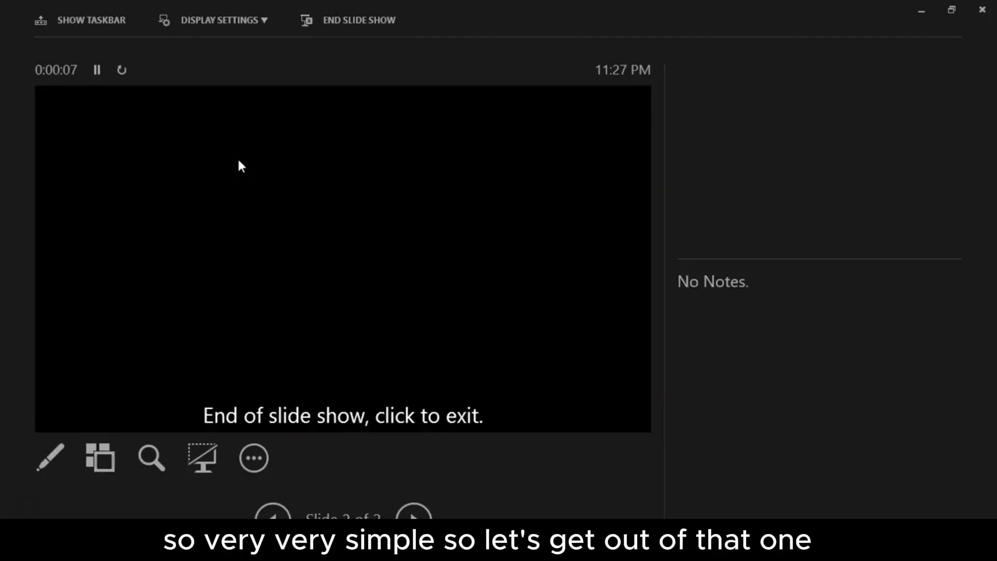
left_click(283, 330)
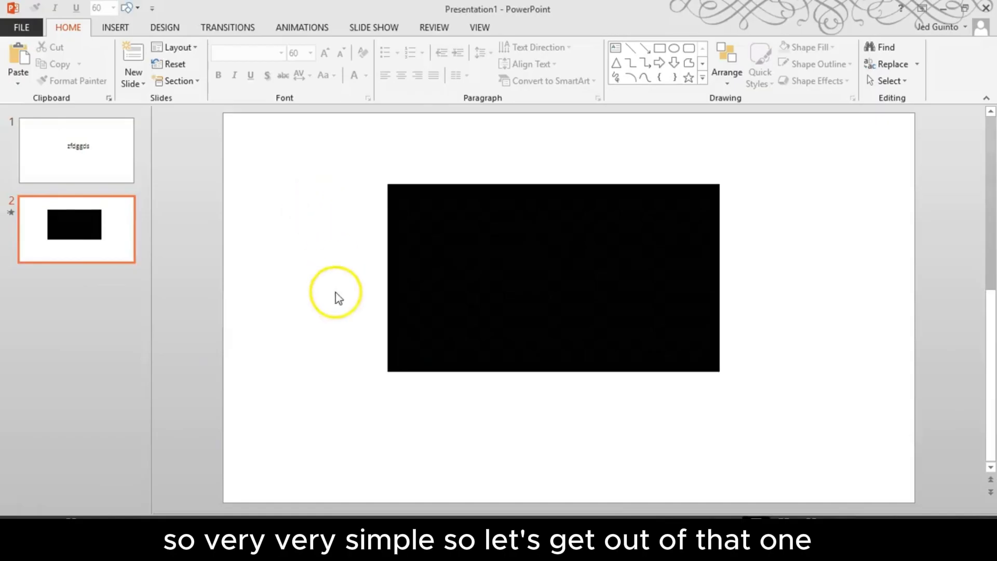
left_click(600, 282)
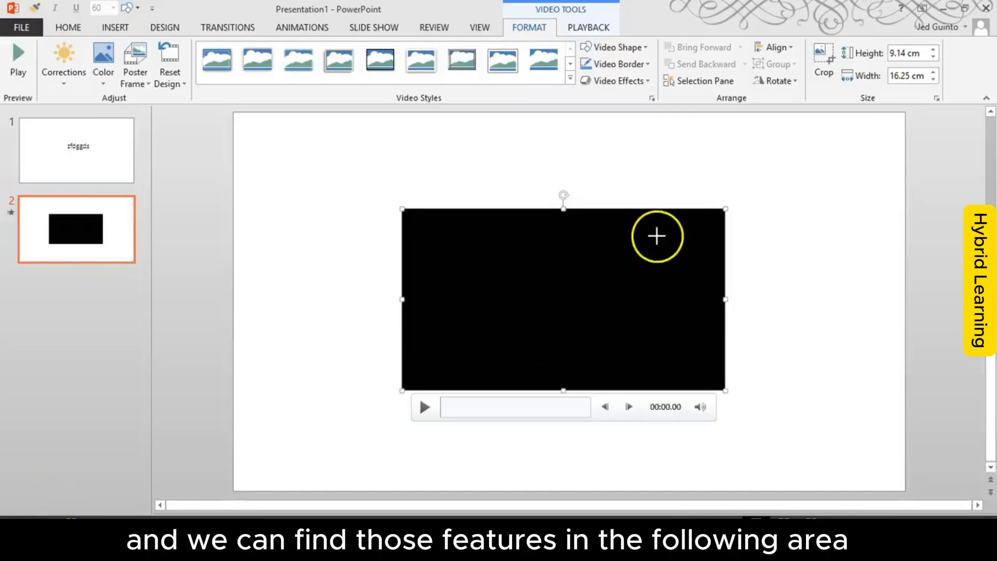
mouse_move(715, 207)
left_mouse_down()
mouse_move(325, 314)
mouse_move(760, 234)
mouse_move(756, 209)
left_mouse_up()
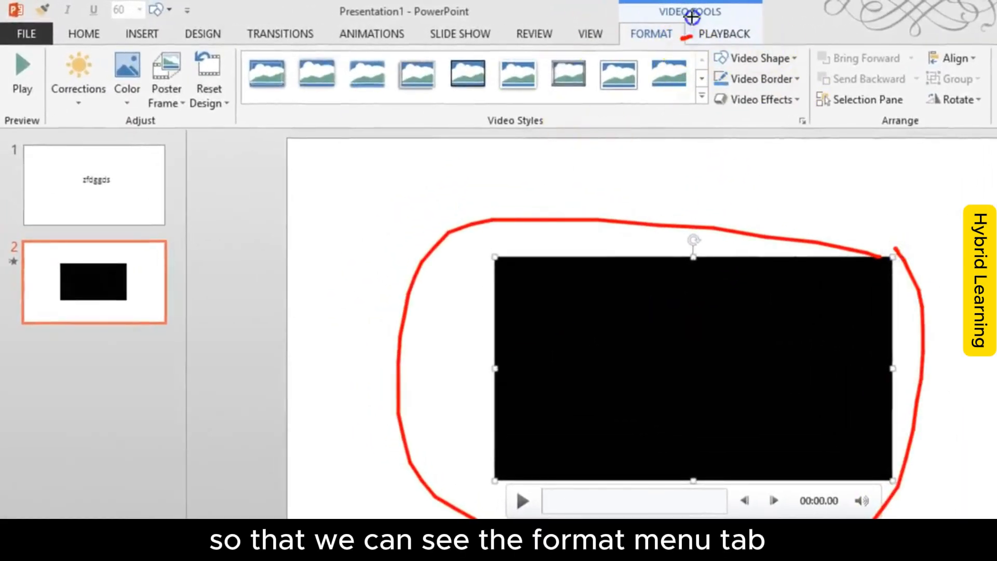
mouse_move(693, 17)
left_mouse_down()
mouse_move(638, 57)
mouse_move(617, 13)
left_mouse_up()
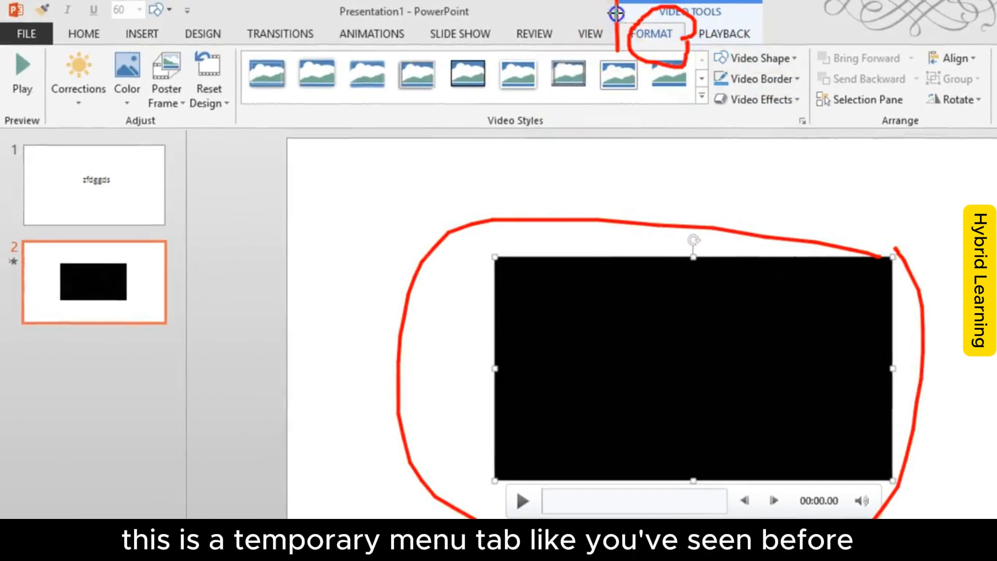
mouse_move(819, 1)
left_mouse_down()
mouse_move(760, 88)
mouse_move(546, 77)
left_mouse_up()
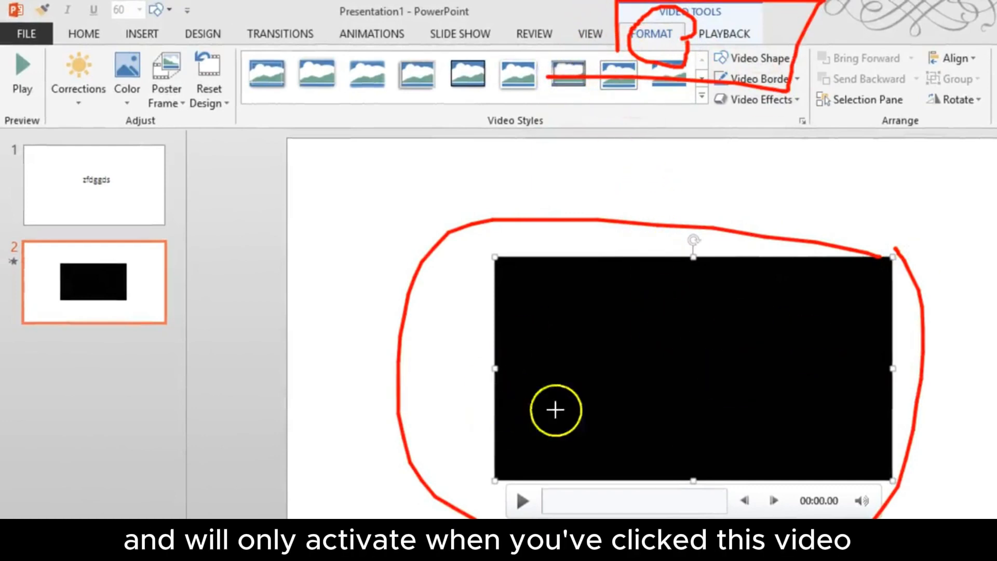
key("Escape")
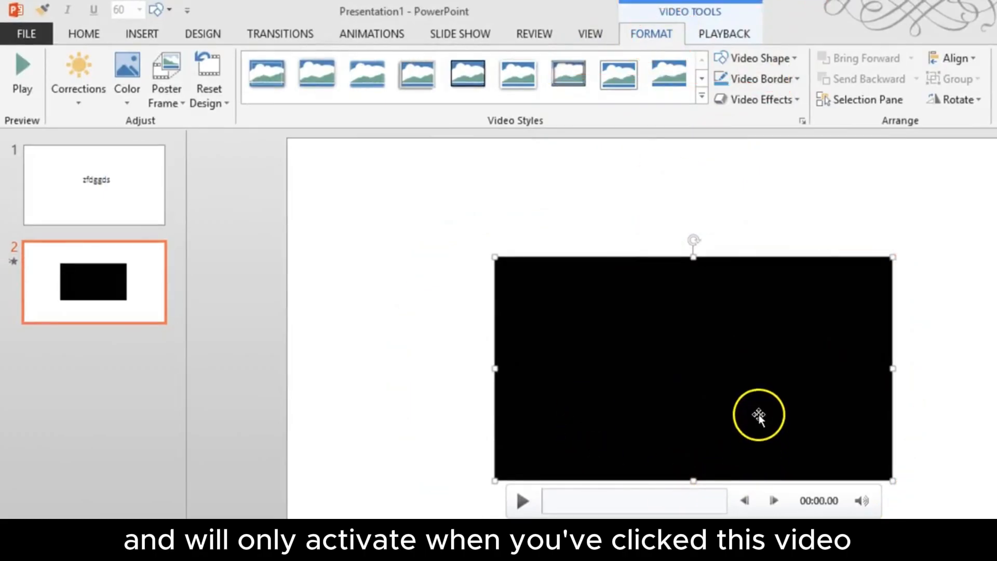
left_click(862, 220)
left_click(687, 300)
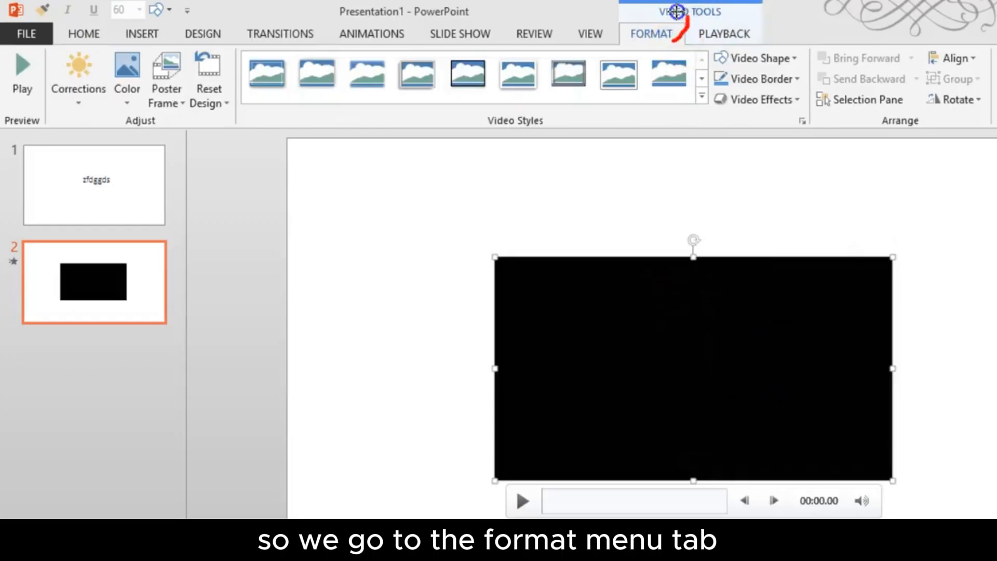
left_click_drag(676, 12, 702, 47)
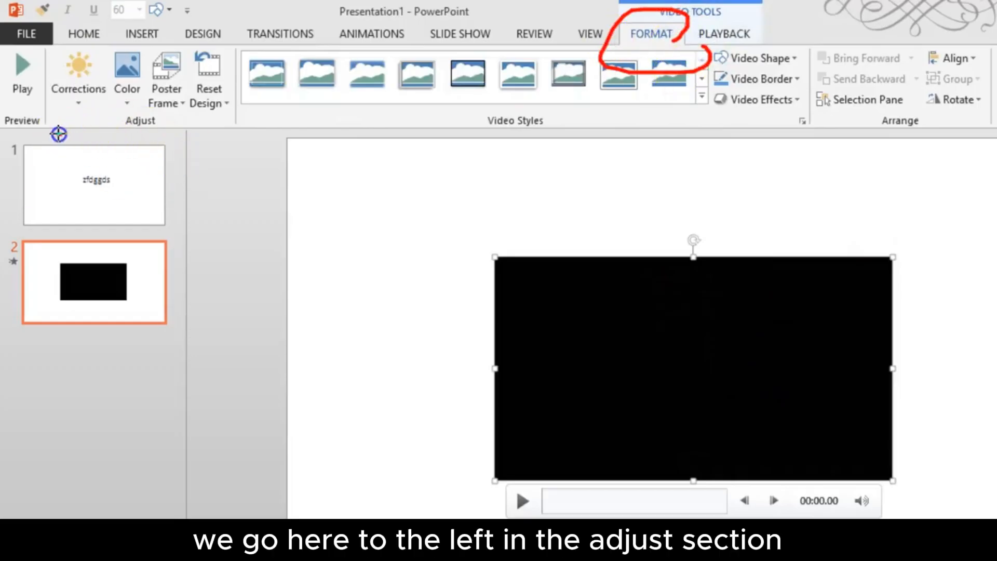
left_click_drag(58, 134, 280, 134)
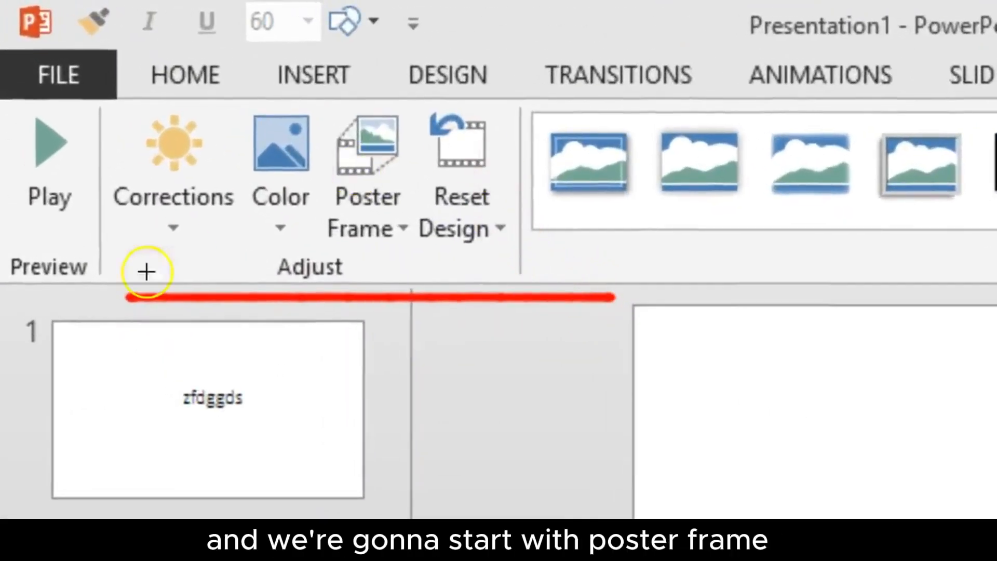
mouse_move(463, 108)
left_mouse_down()
mouse_move(301, 252)
mouse_move(418, 136)
left_mouse_up()
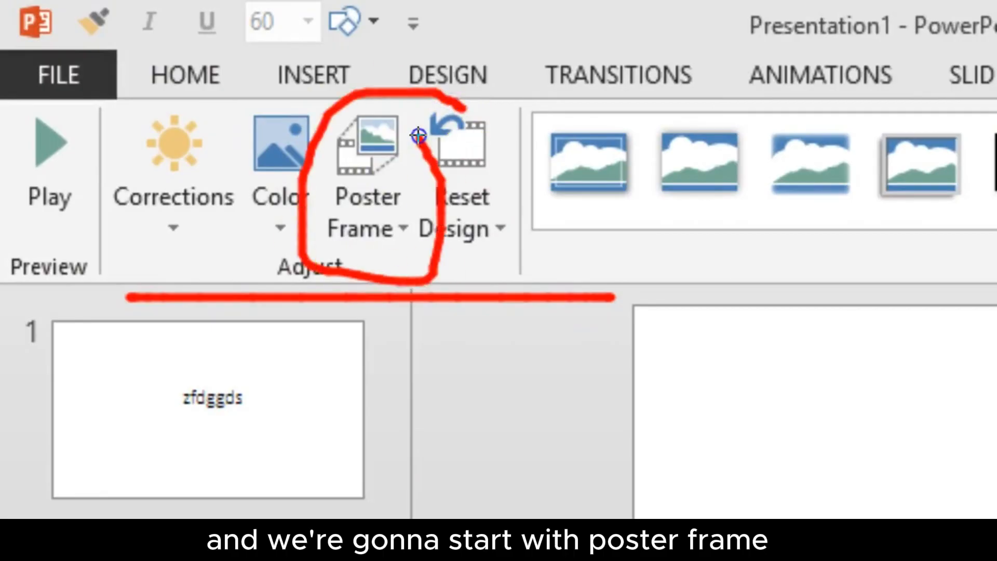
key("Escape")
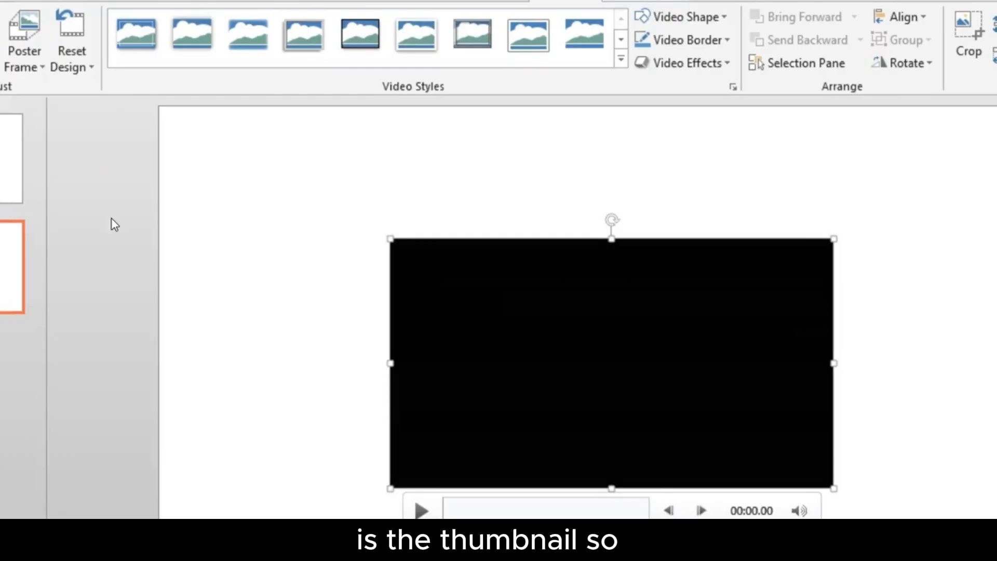
Set the frame at about 01:24.77 as the video's poster frame and check it by switching between the two slides
left_click(15, 66)
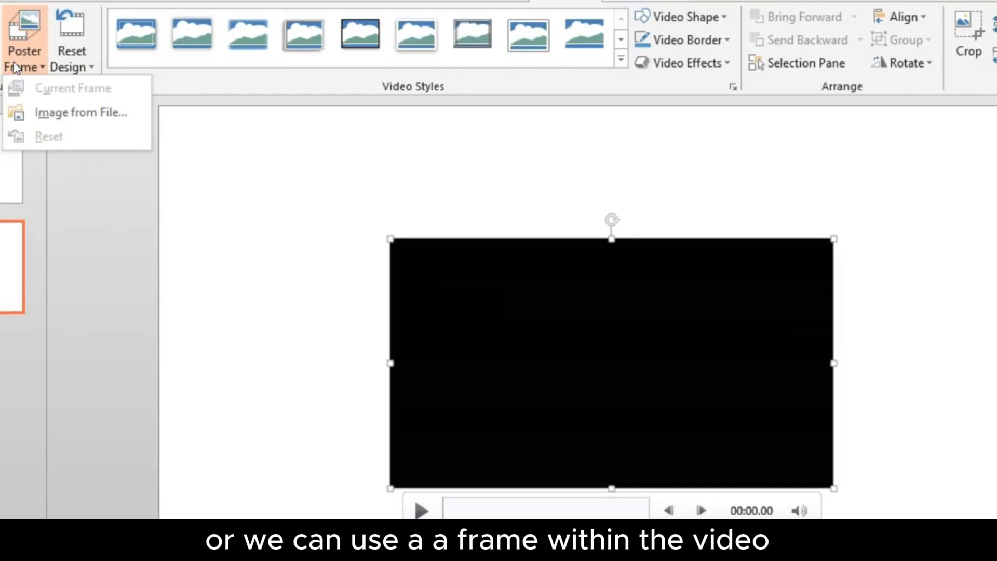
left_click(481, 443)
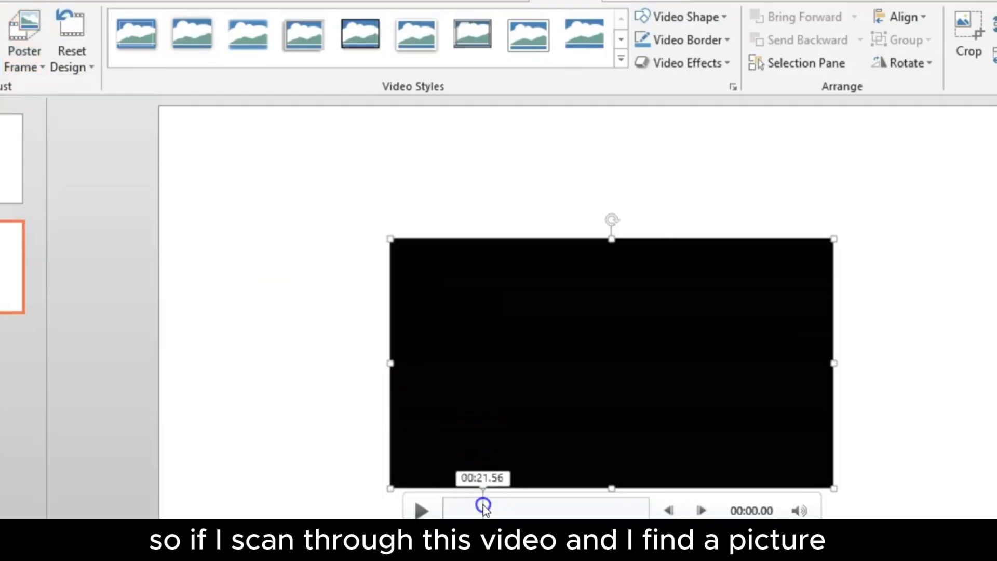
left_click(481, 505)
left_click_drag(523, 508, 601, 510)
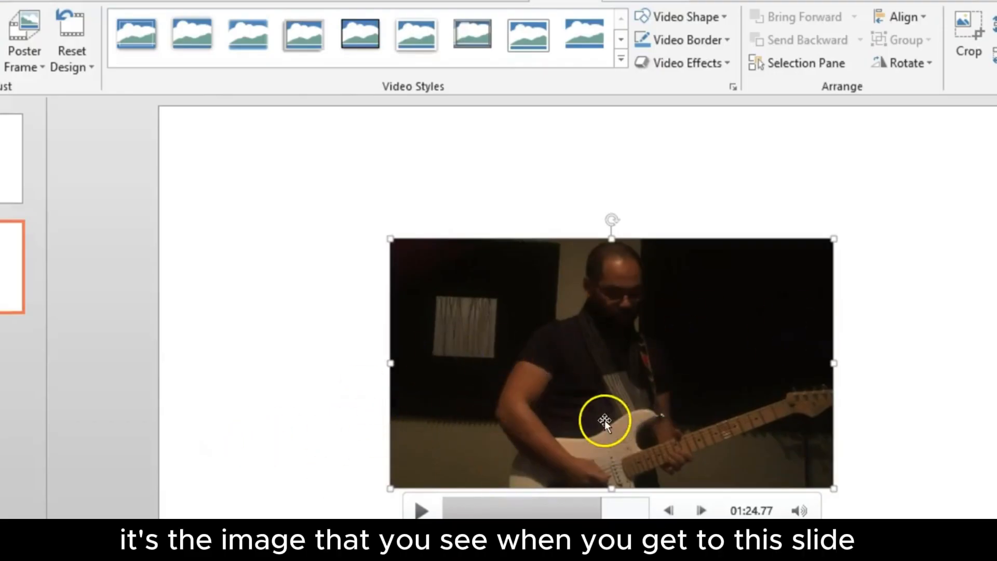
left_click(20, 51)
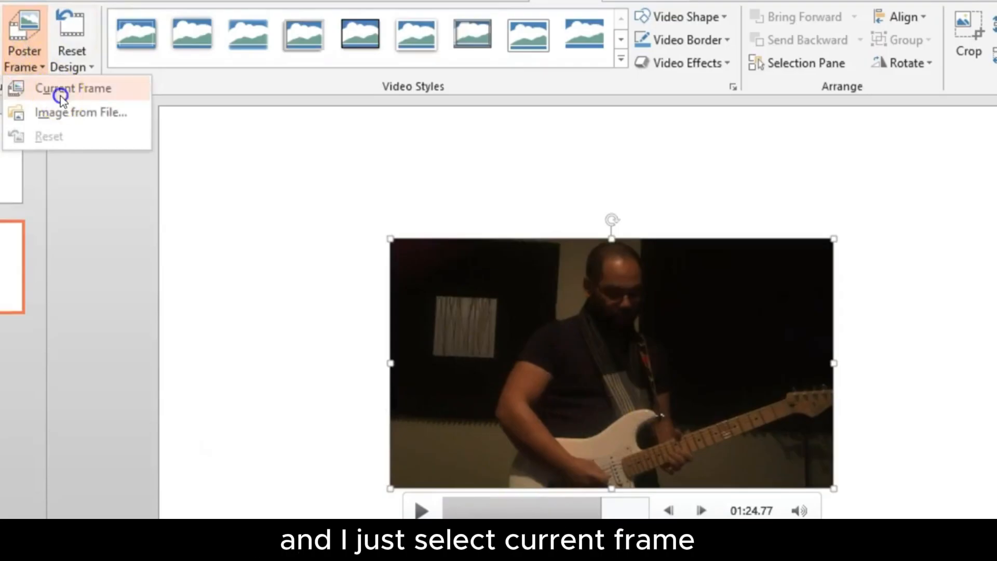
left_click(60, 95)
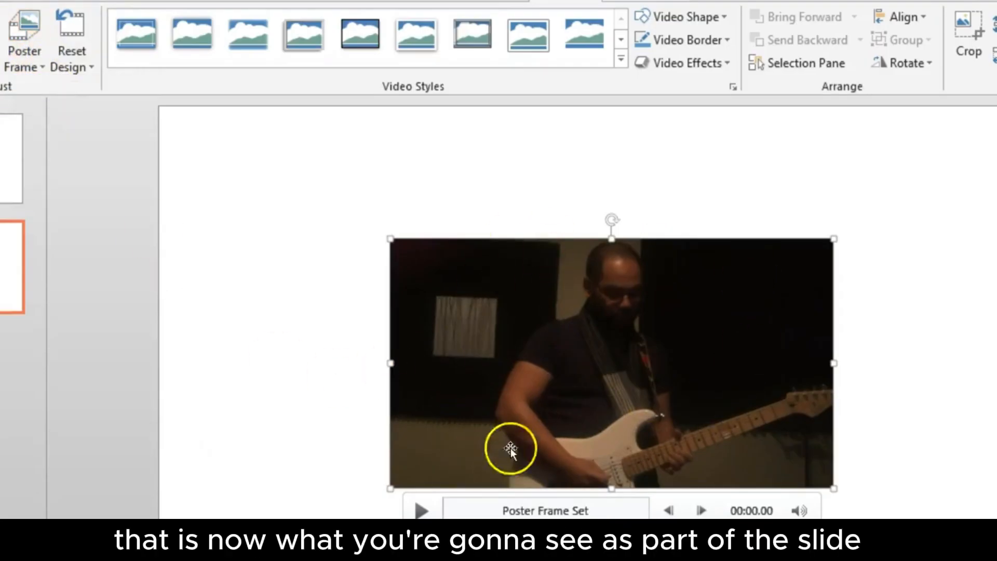
left_click(122, 405)
left_click(9, 159)
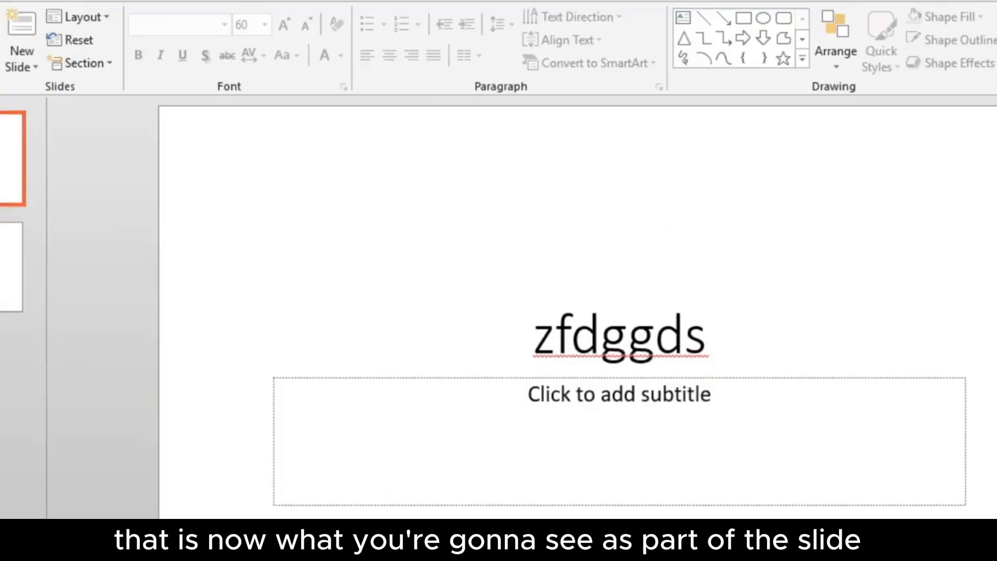
left_click(9, 267)
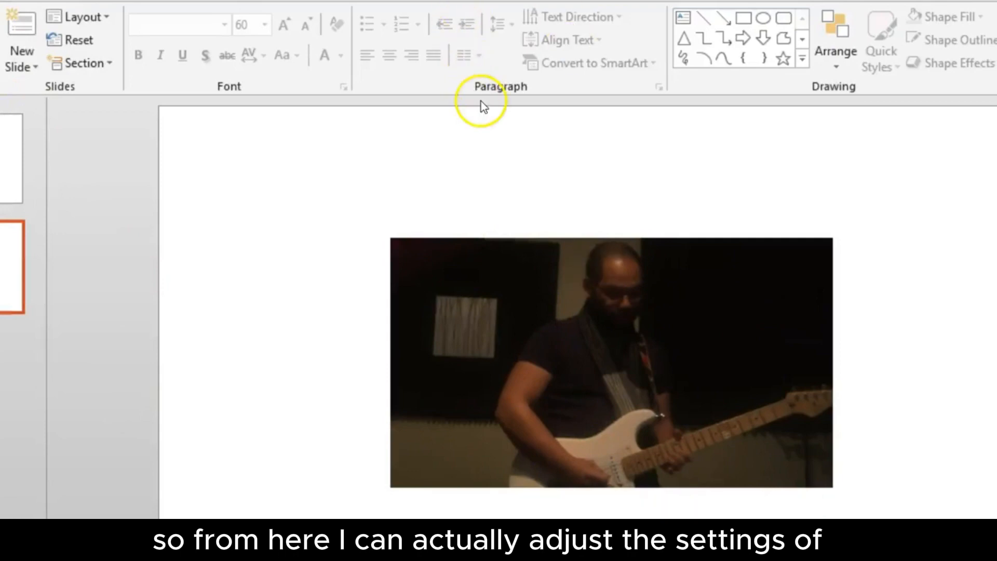
Correct the video with the brightest Brightness/Contrast preset in the middle contrast row
left_click(575, 319)
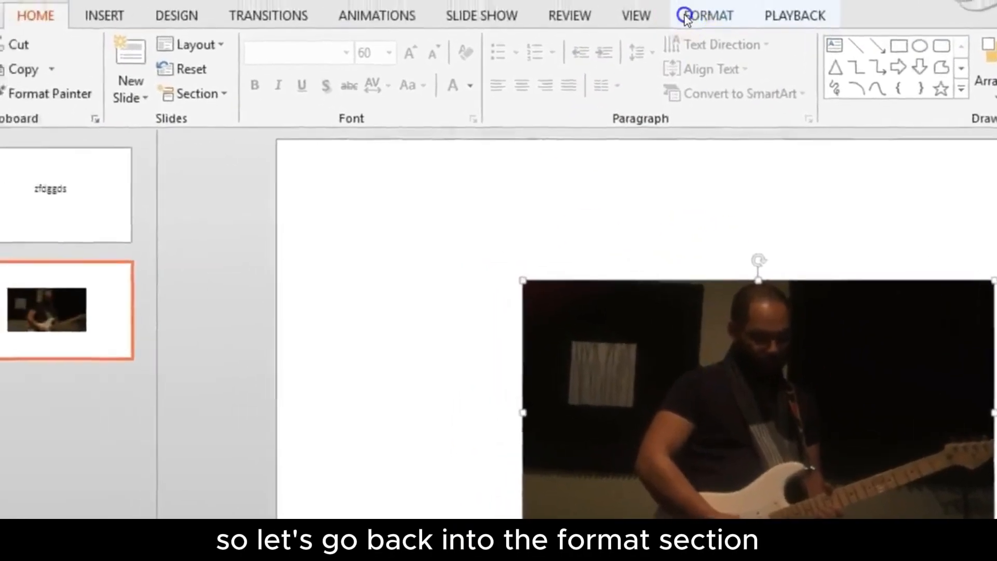
left_click(691, 14)
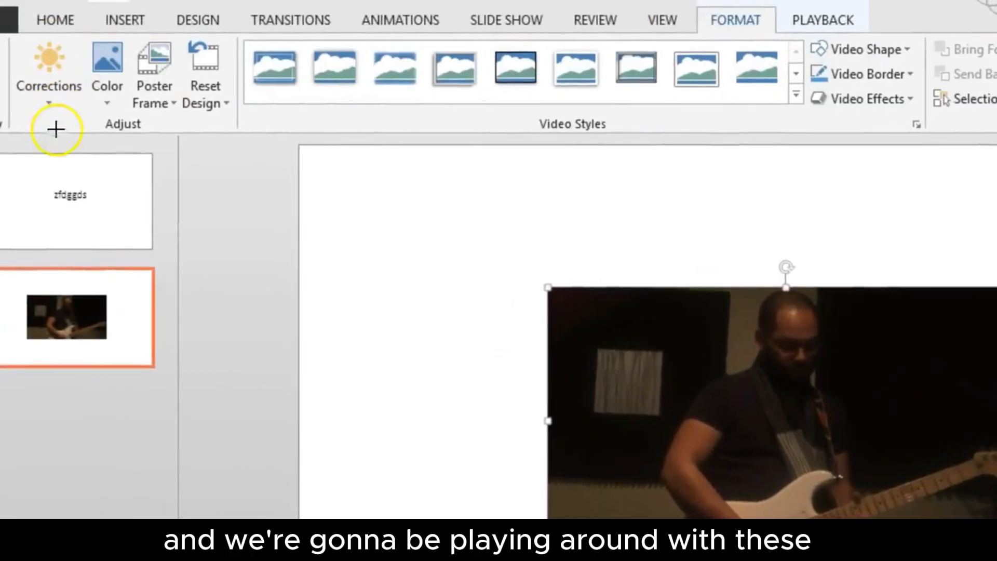
left_click_drag(25, 129, 122, 132)
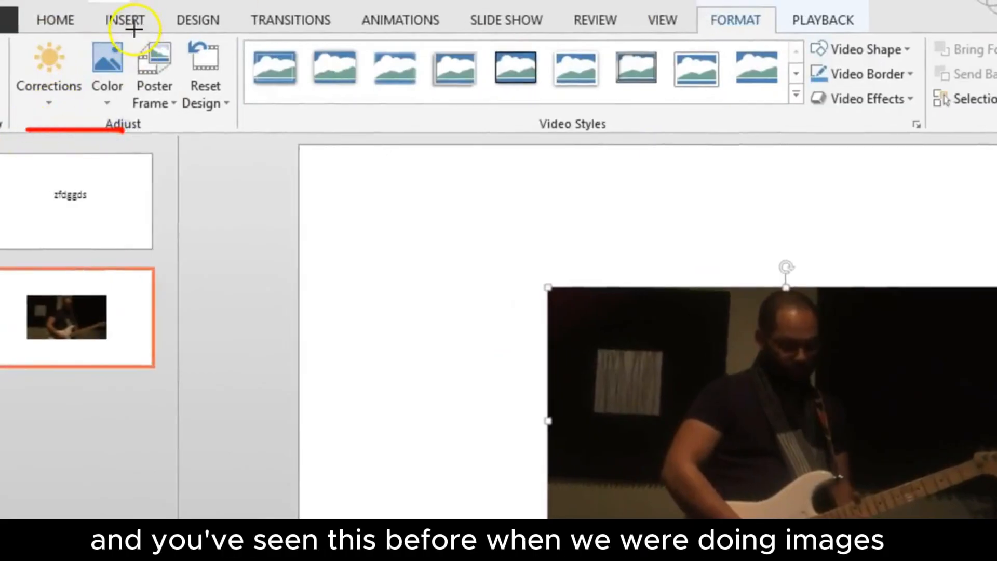
left_click_drag(136, 29, 43, 33)
mouse_move(21, 82)
left_mouse_down()
mouse_move(148, 76)
mouse_move(145, 47)
left_mouse_up()
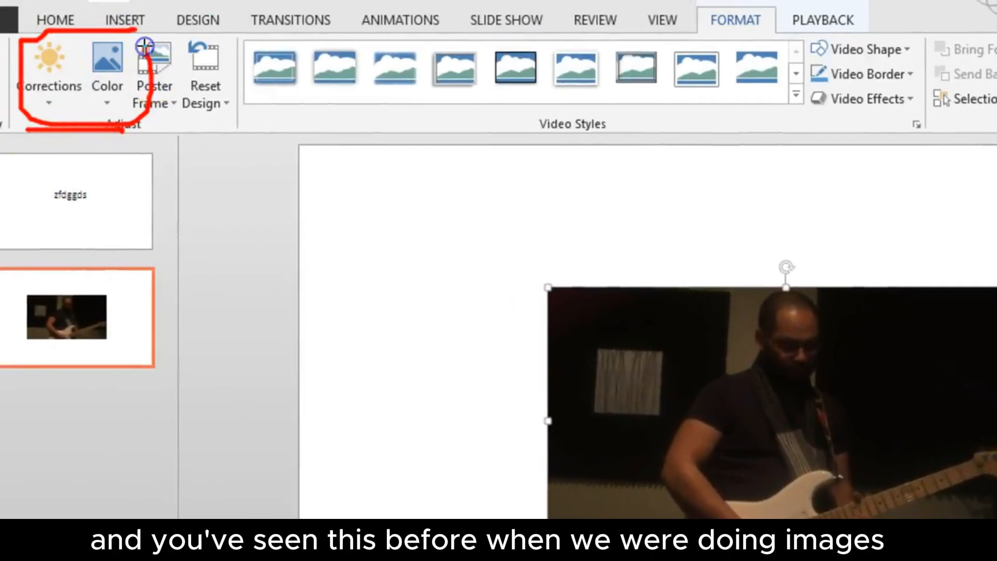
key("Escape")
left_click(48, 98)
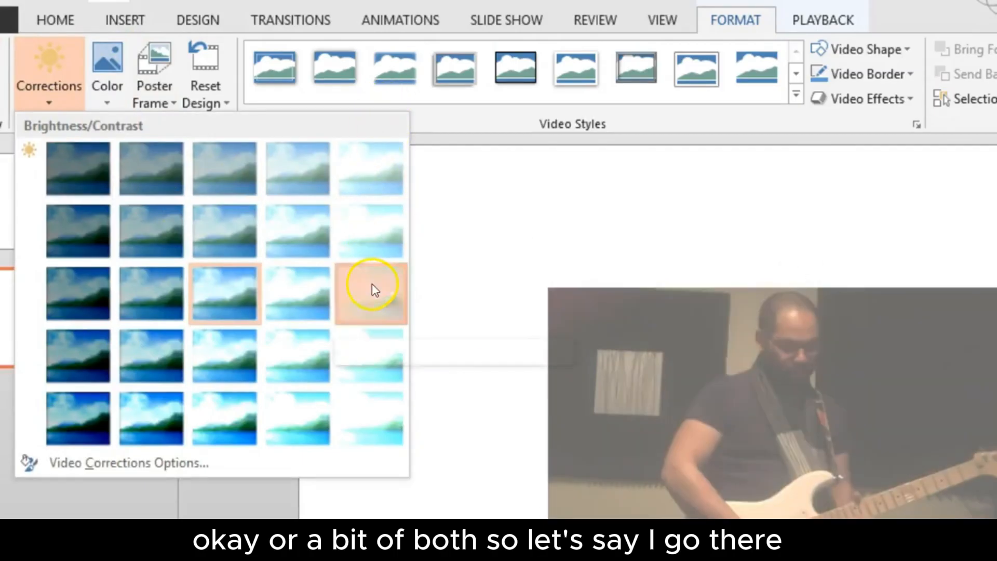
left_click(372, 288)
left_click(126, 100)
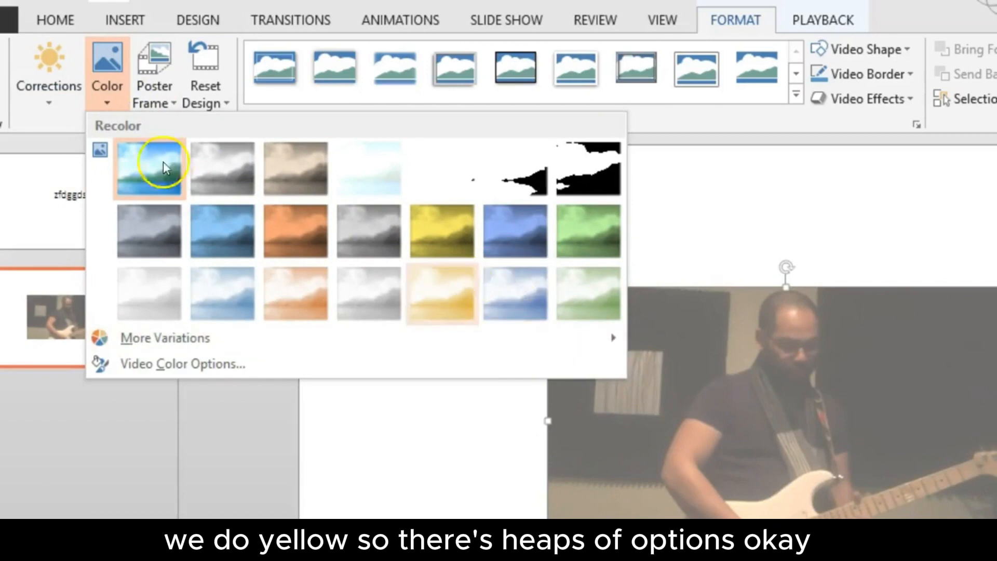
left_click(122, 102)
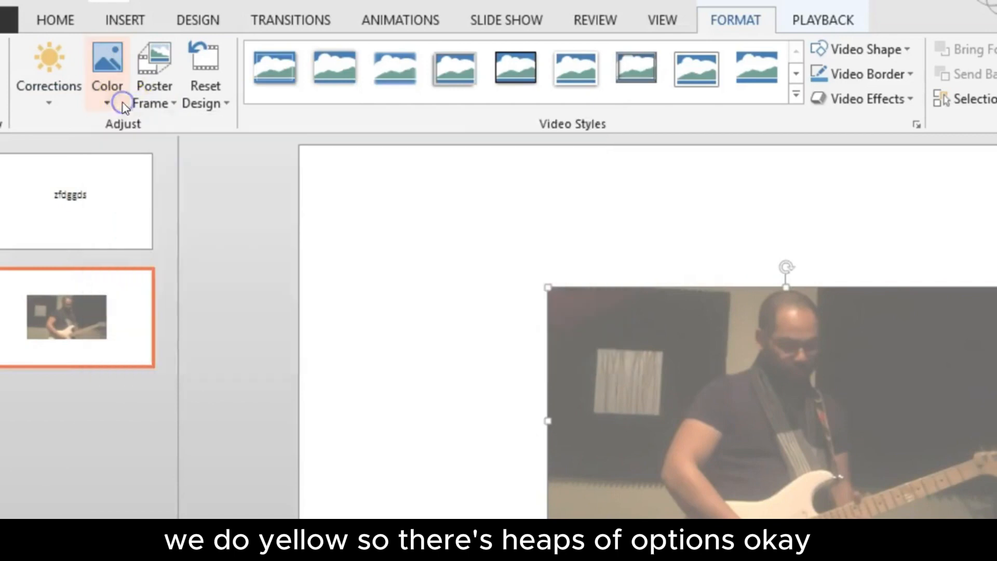
left_click(64, 99)
left_click(90, 99)
left_click(149, 104)
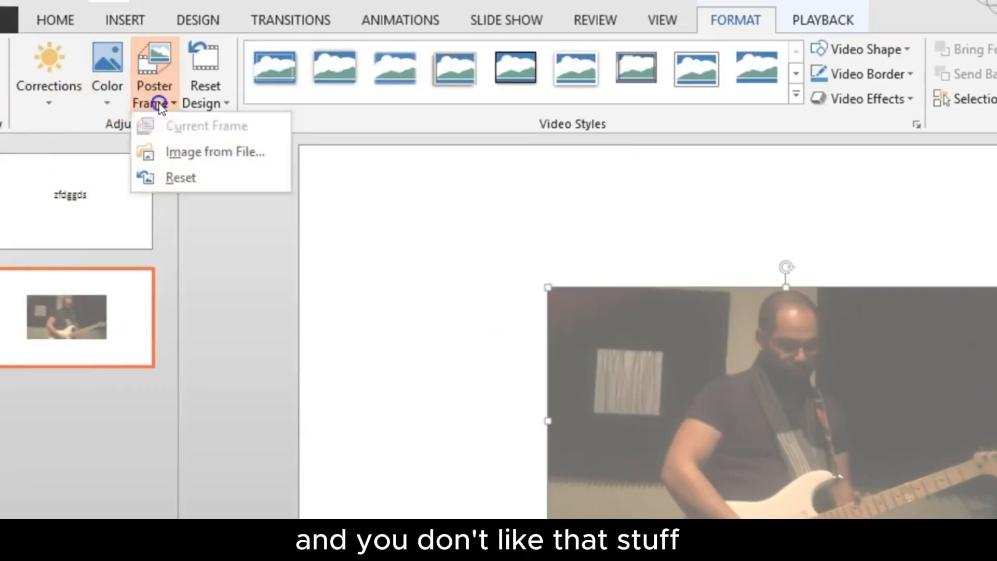
left_click(159, 104)
Discard the video's formatting with Reset Design, and undo that reset
left_click(193, 102)
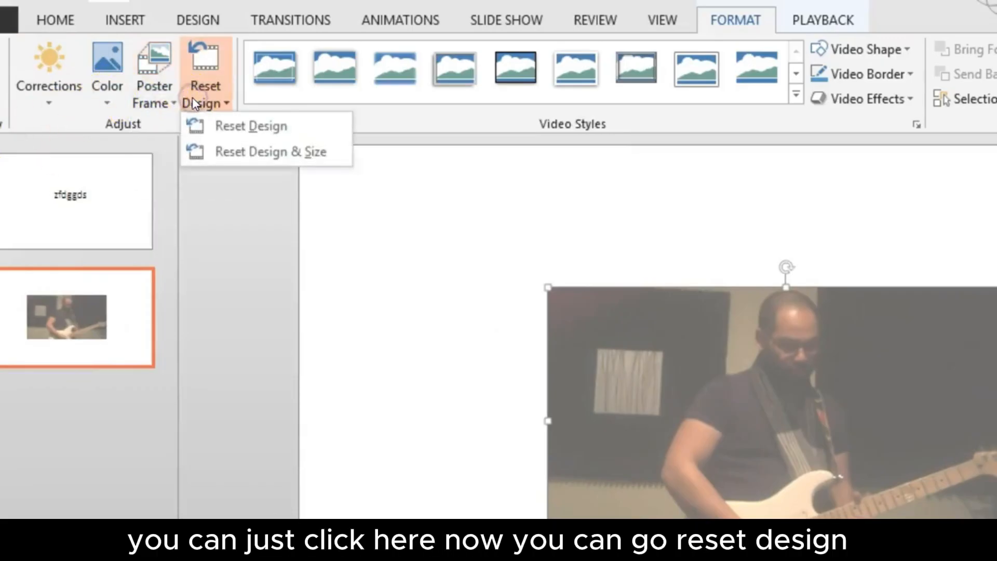
left_click(248, 126)
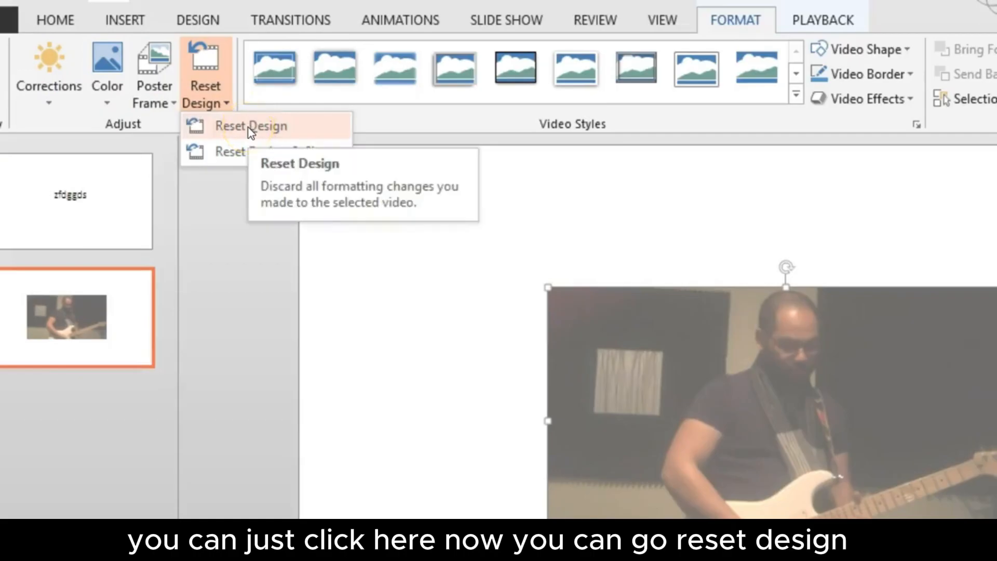
left_click(250, 127)
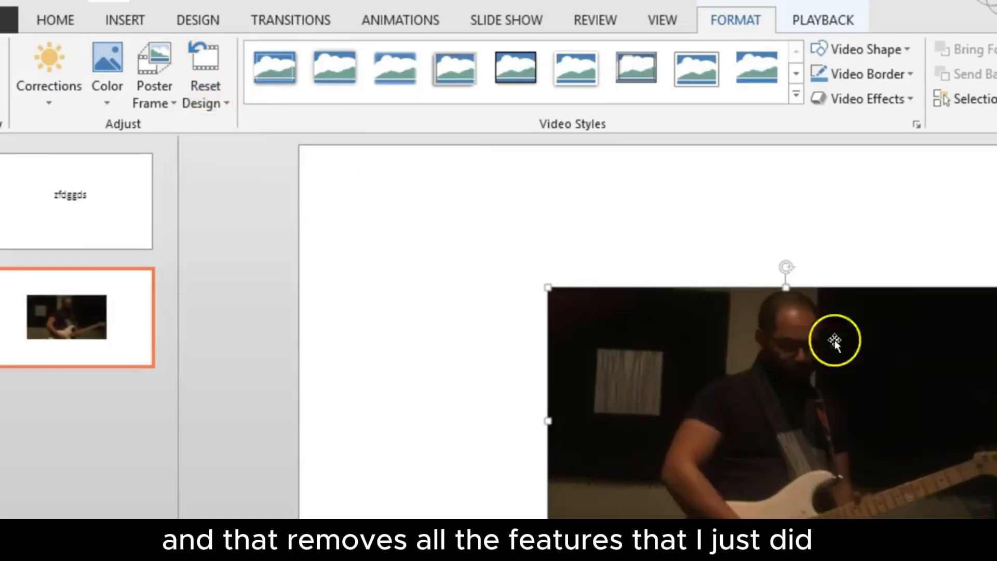
key("ctrl+z")
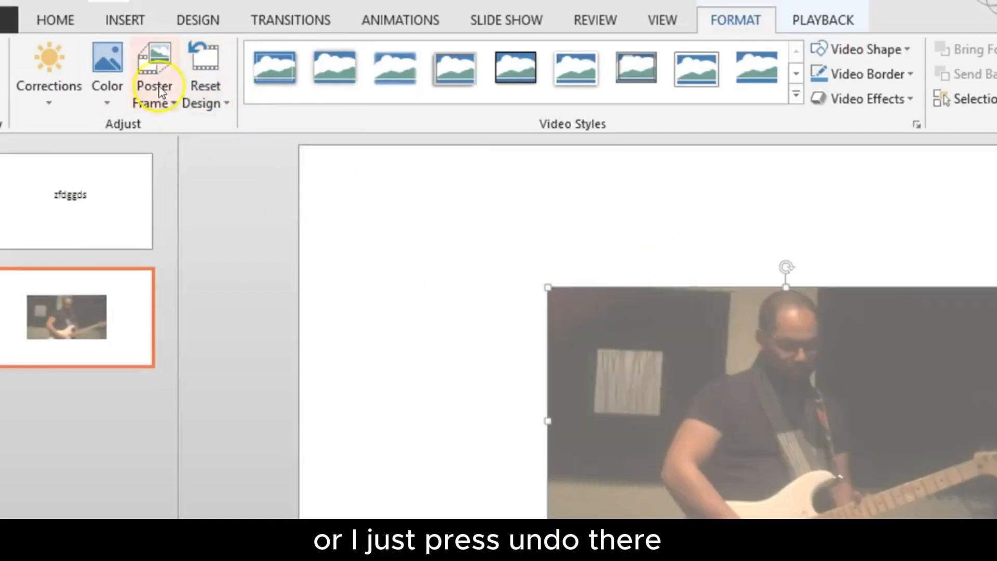
Reset the video's design and size, and fit it back within the slide at about 10.15 by 18.04 cm
left_click(205, 101)
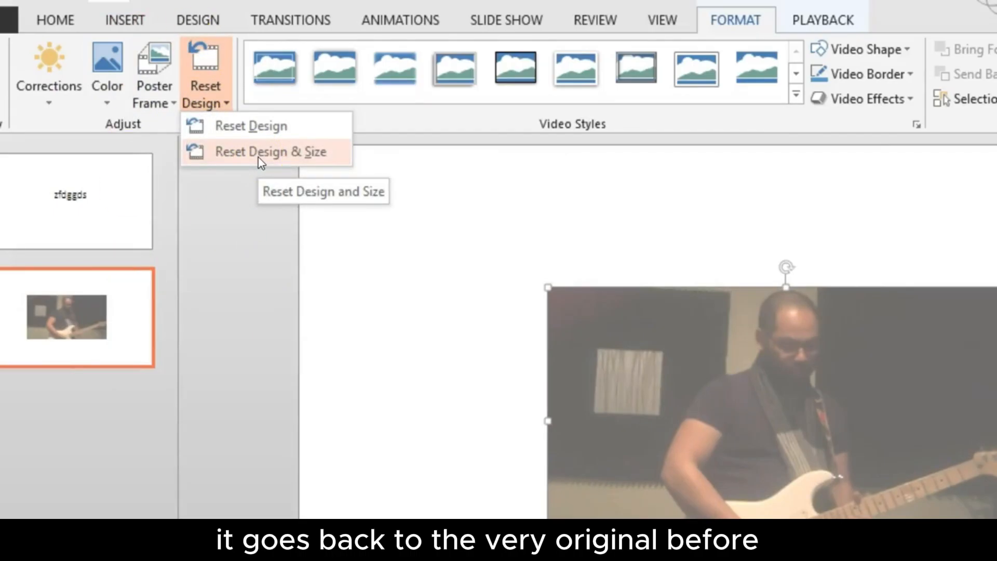
left_click(256, 155)
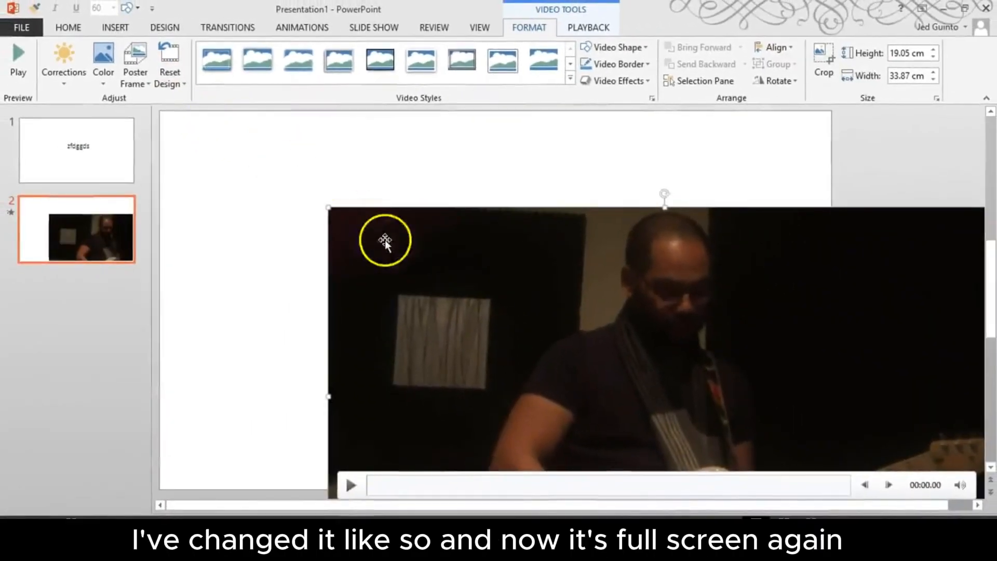
left_click_drag(438, 341, 267, 260)
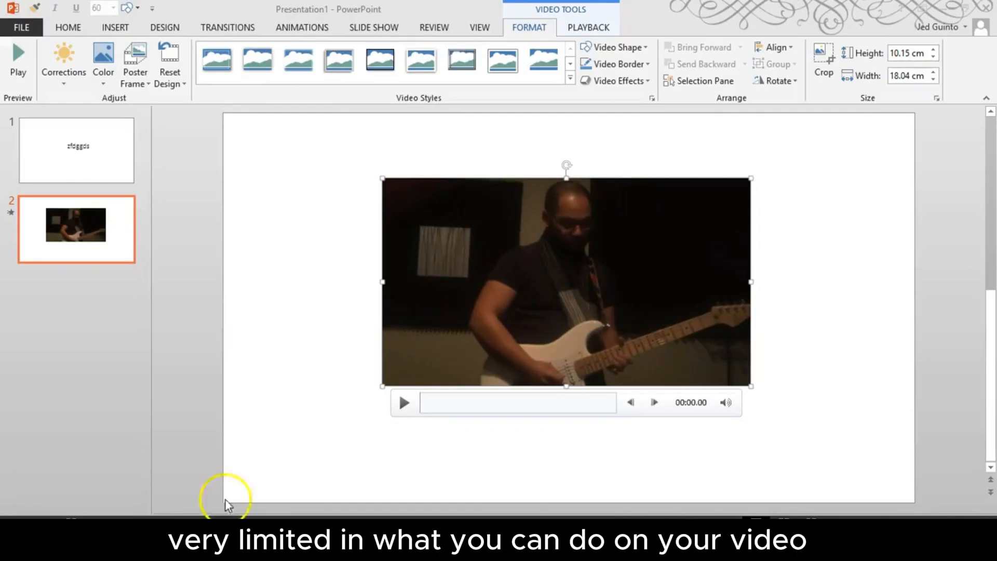
Open the Trim Video dialog for the video on the second slide
left_click(530, 443)
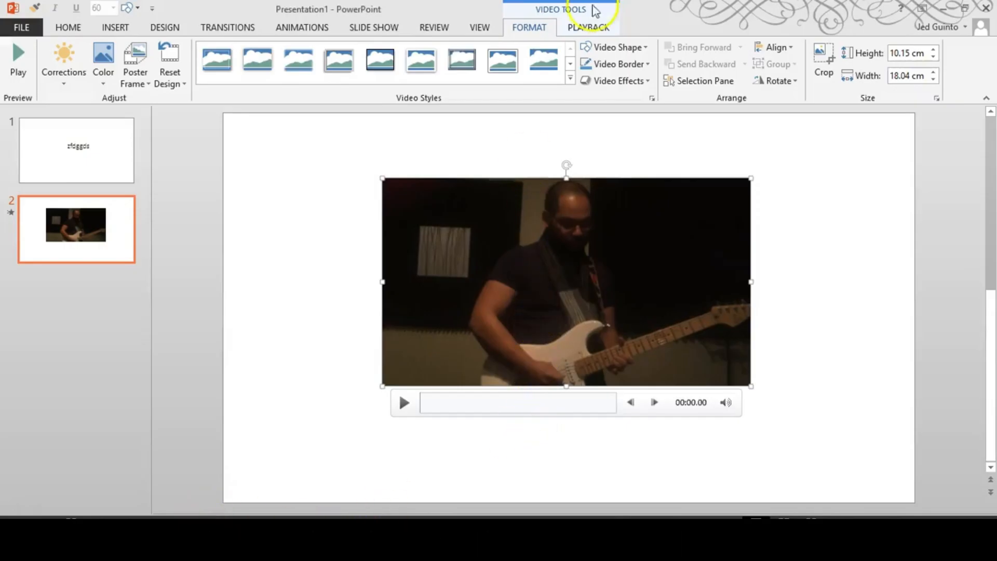
left_click(602, 28)
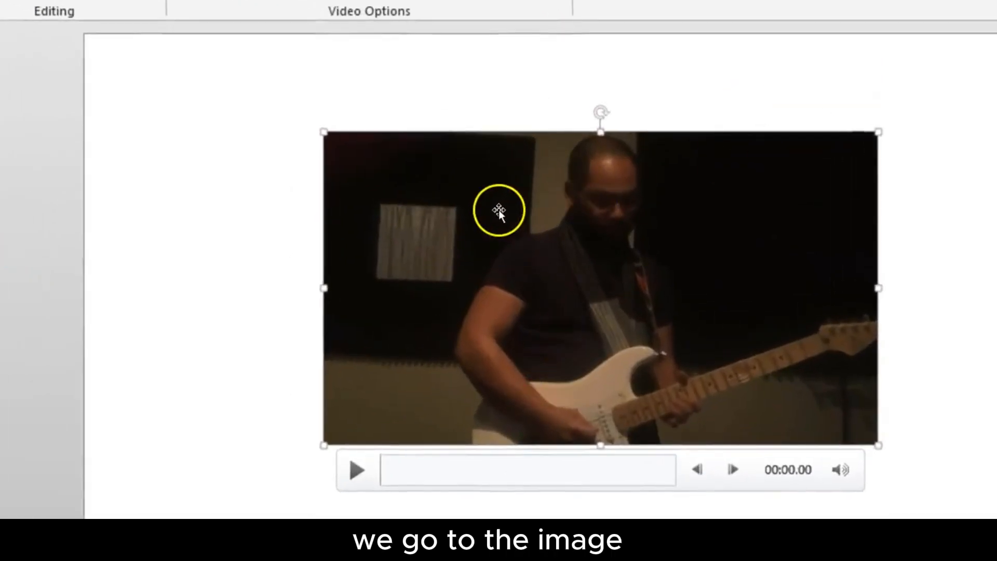
right_click(499, 210)
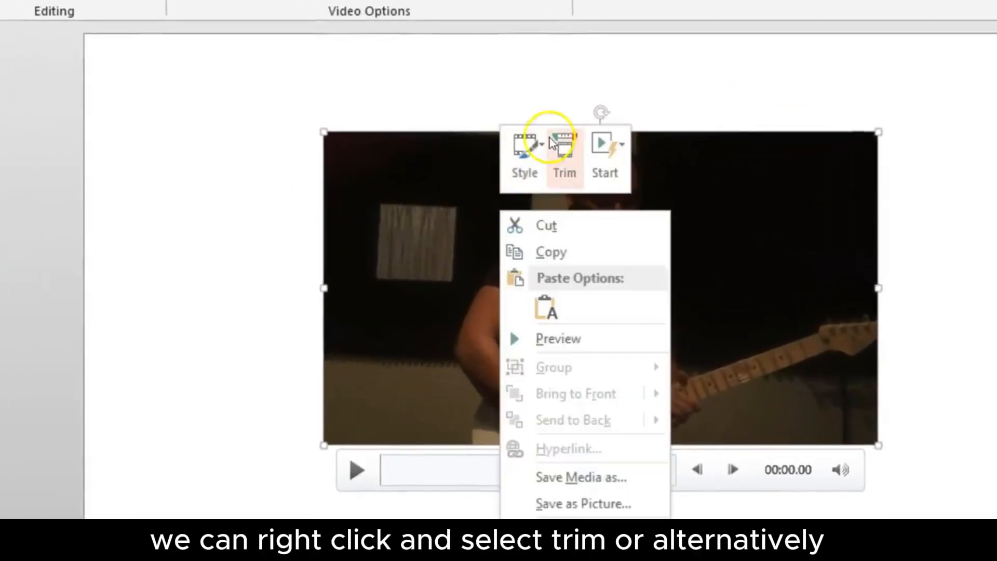
left_click(434, 192)
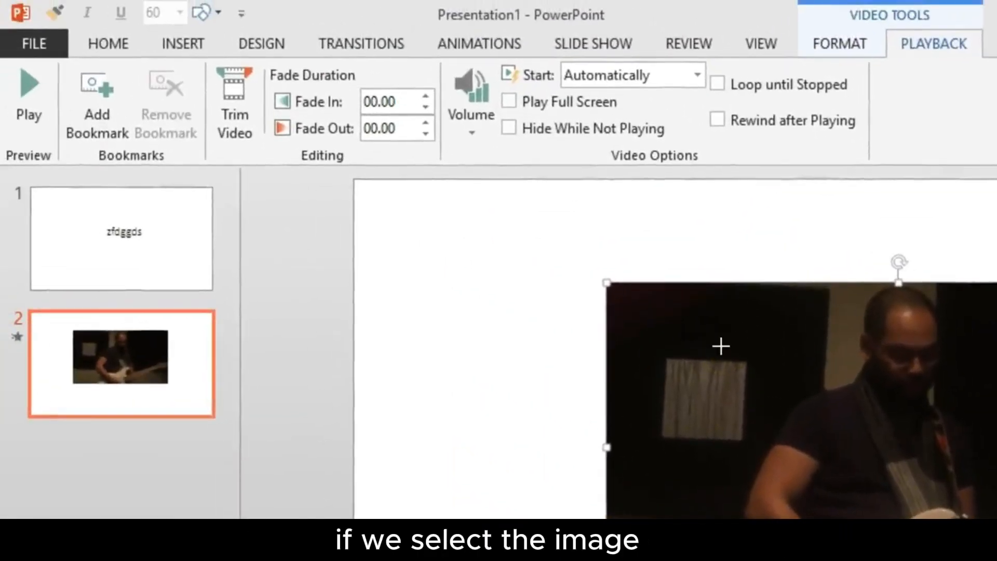
mouse_move(992, 31)
left_mouse_down()
mouse_move(847, 15)
mouse_move(957, 44)
left_mouse_up()
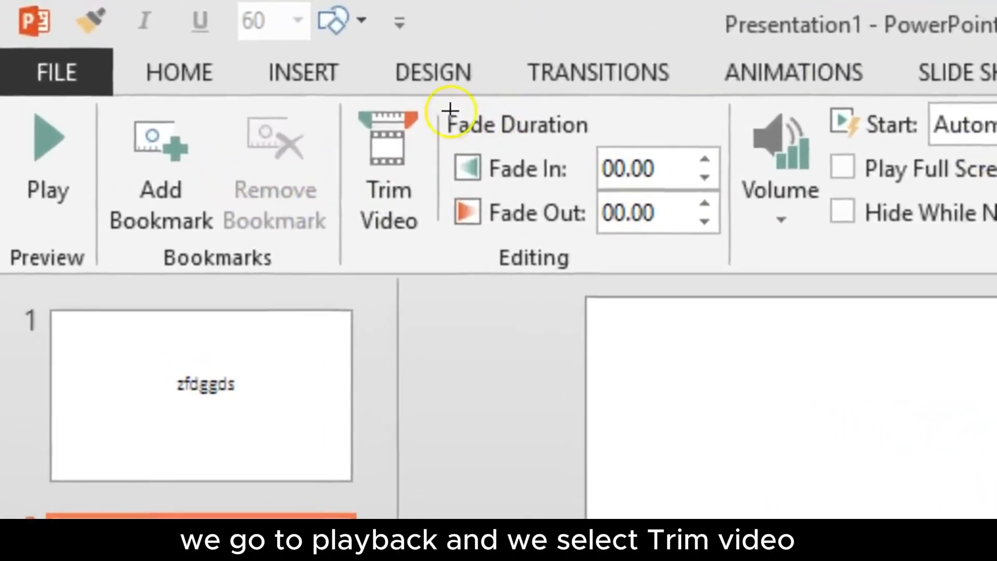
mouse_move(255, 68)
left_mouse_down()
mouse_move(219, 50)
mouse_move(257, 180)
left_mouse_up()
left_click_drag(424, 302, 432, 96)
key("Escape")
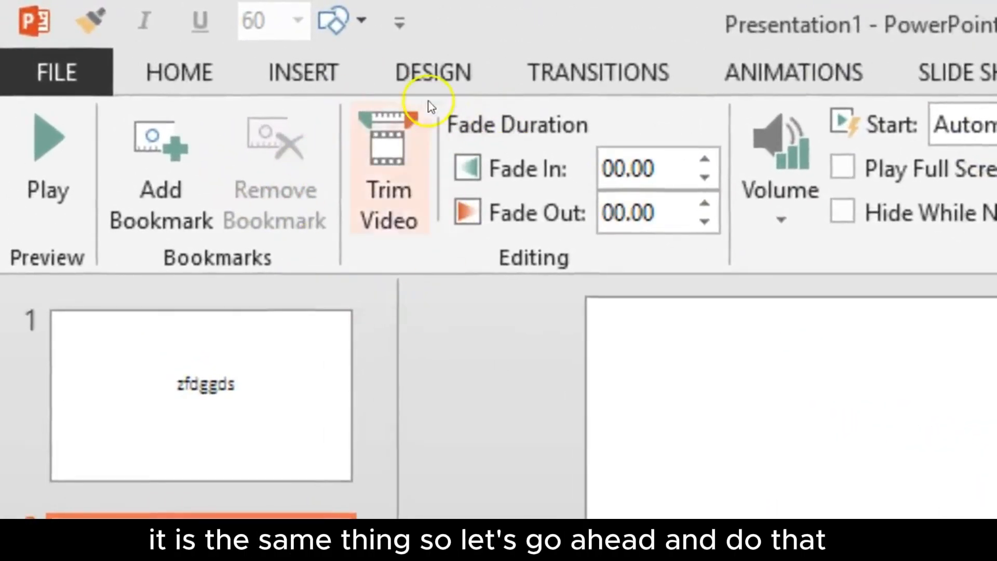
left_click(376, 191)
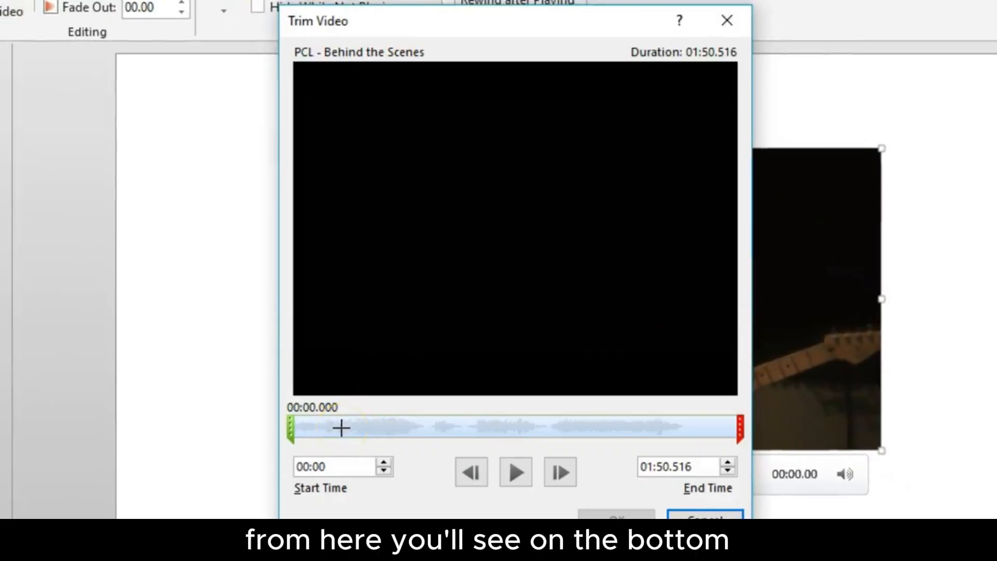
Move the video's trim start to 00:24.202, keeping the trim end at the end of the clip
mouse_move(272, 406)
left_mouse_down()
mouse_move(649, 404)
mouse_move(820, 418)
left_mouse_up()
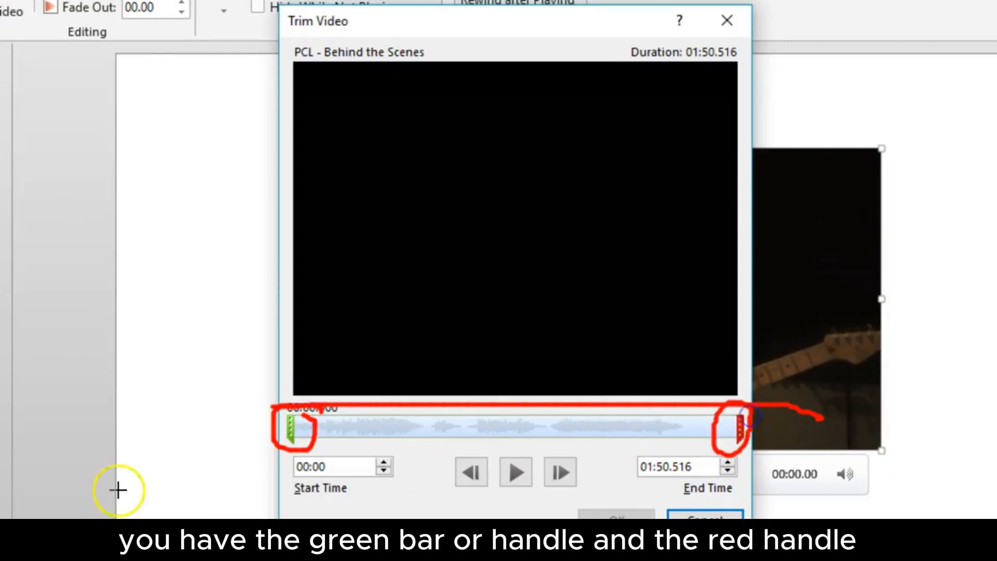
key("Escape")
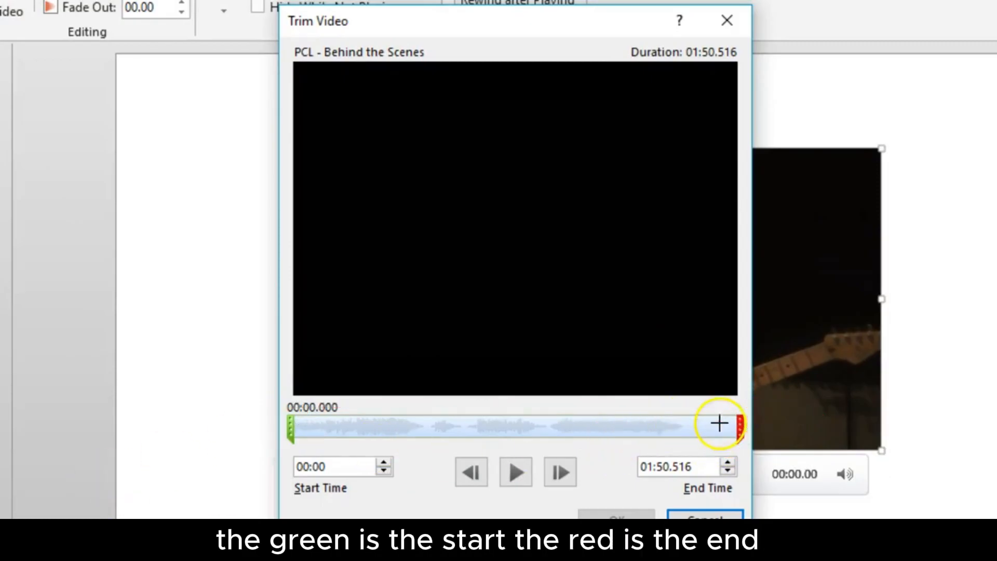
left_click_drag(290, 429, 388, 428)
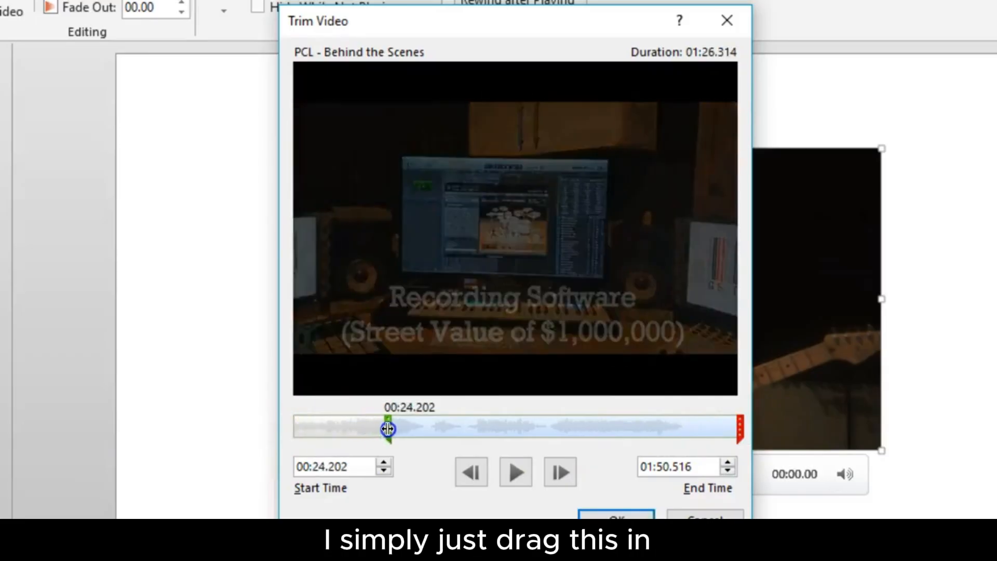
left_click_drag(355, 466, 291, 467)
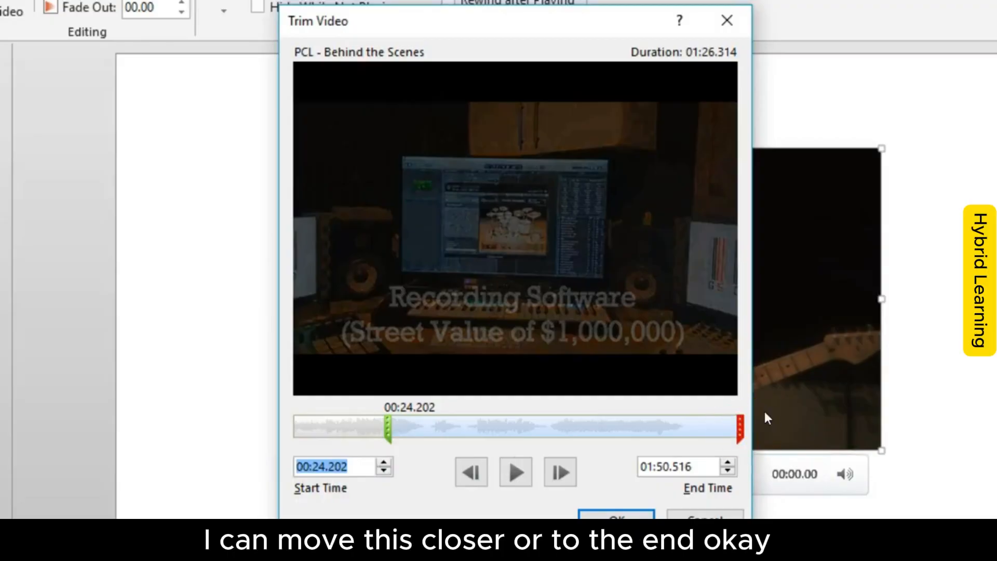
mouse_move(740, 424)
left_mouse_down()
mouse_move(646, 425)
mouse_move(762, 433)
left_mouse_up()
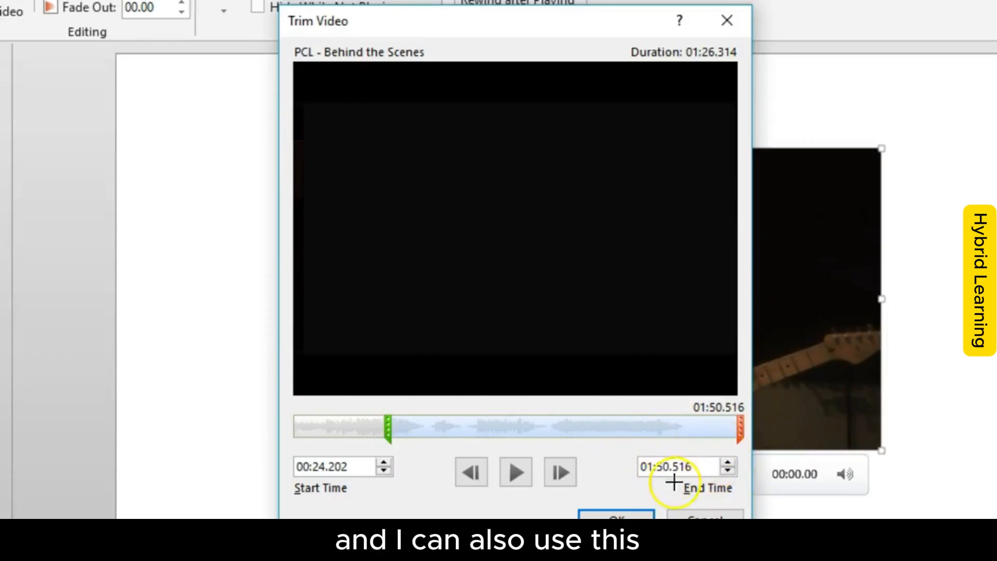
mouse_move(776, 445)
left_mouse_down()
mouse_move(618, 448)
mouse_move(668, 485)
mouse_move(800, 454)
left_mouse_up()
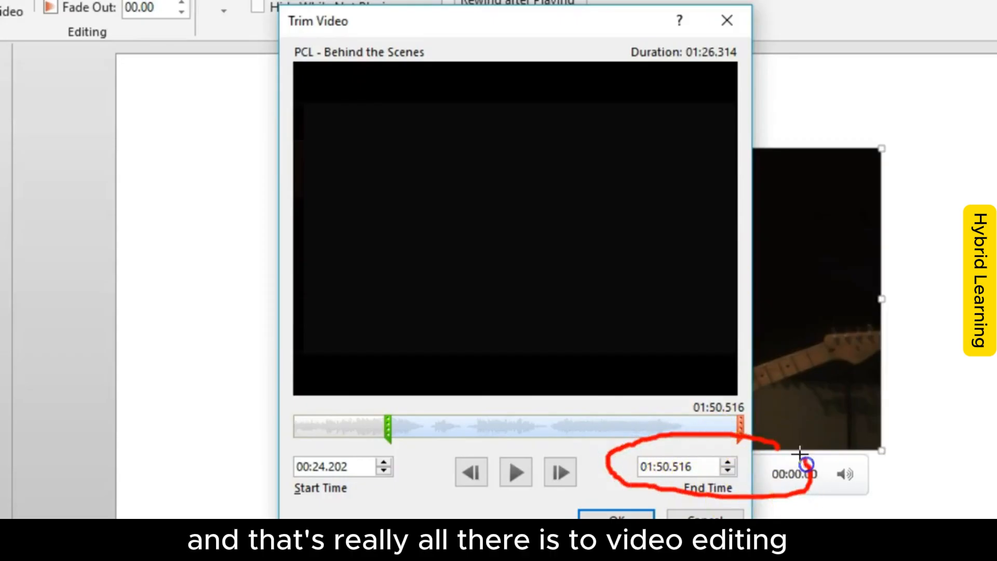
key("Escape")
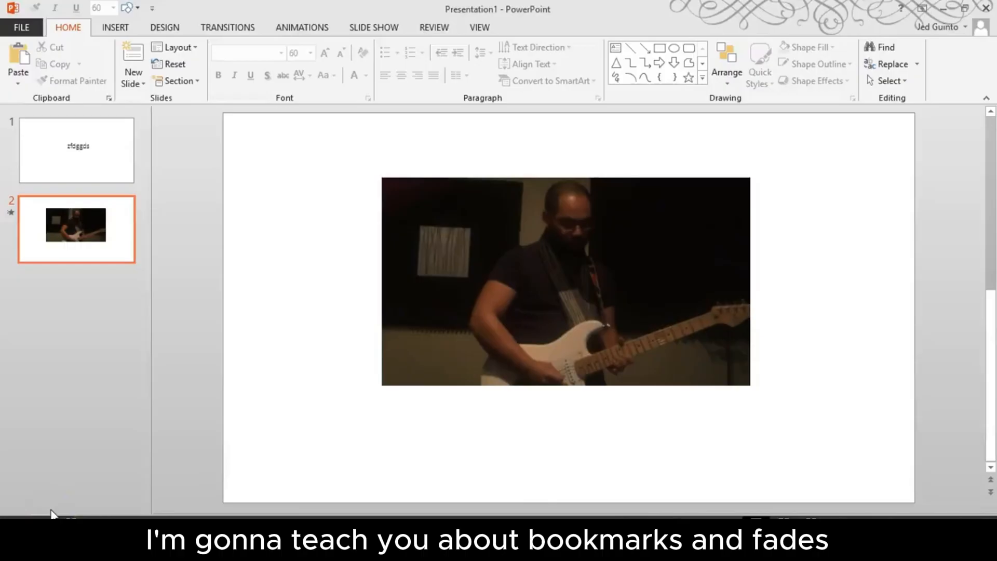
Select the video on the second slide and display its playback settings with the bookmark and fade options
left_click(522, 227)
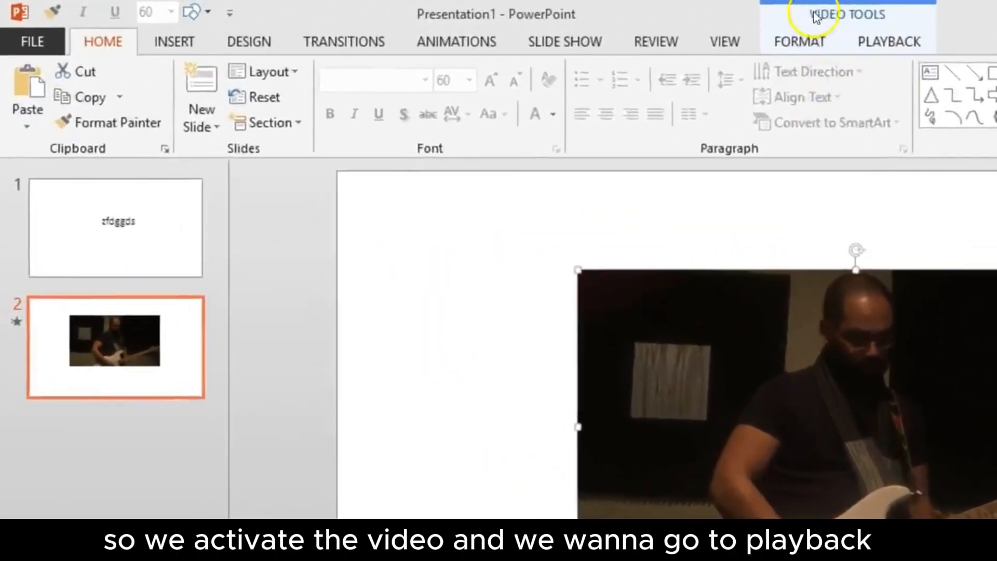
left_click(540, 25)
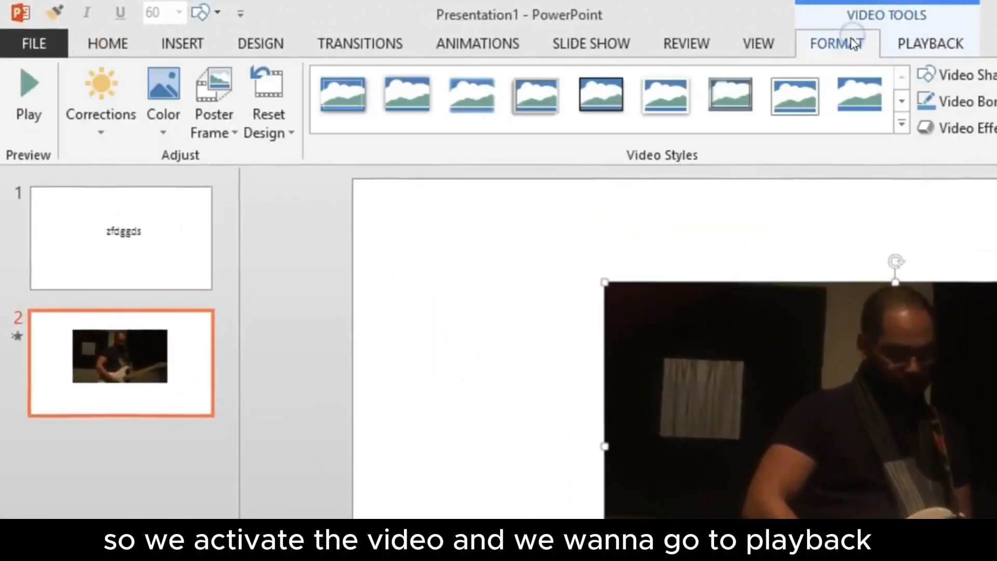
left_click(912, 47)
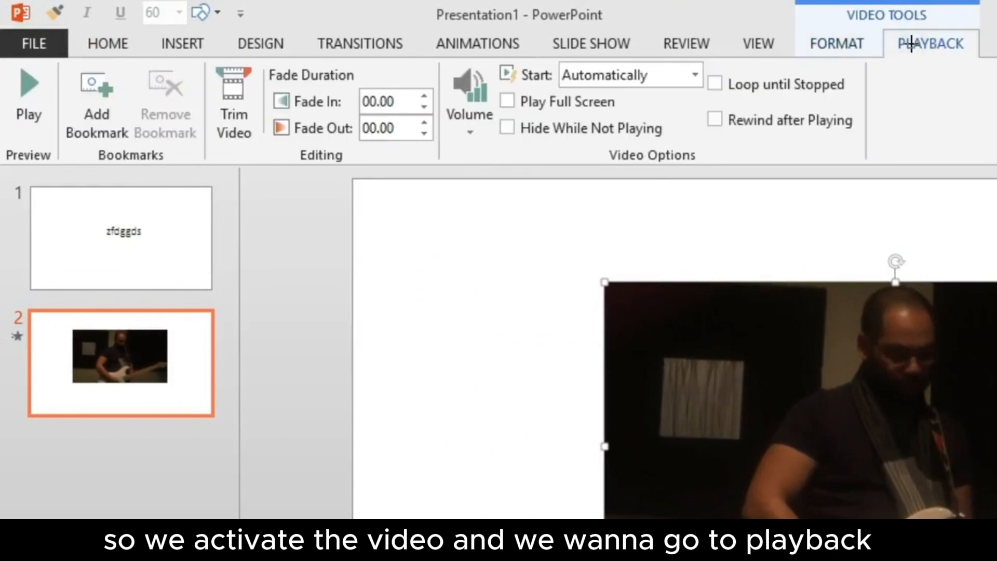
mouse_move(951, 77)
left_mouse_down()
mouse_move(959, 14)
mouse_move(973, 85)
mouse_move(986, 83)
left_mouse_up()
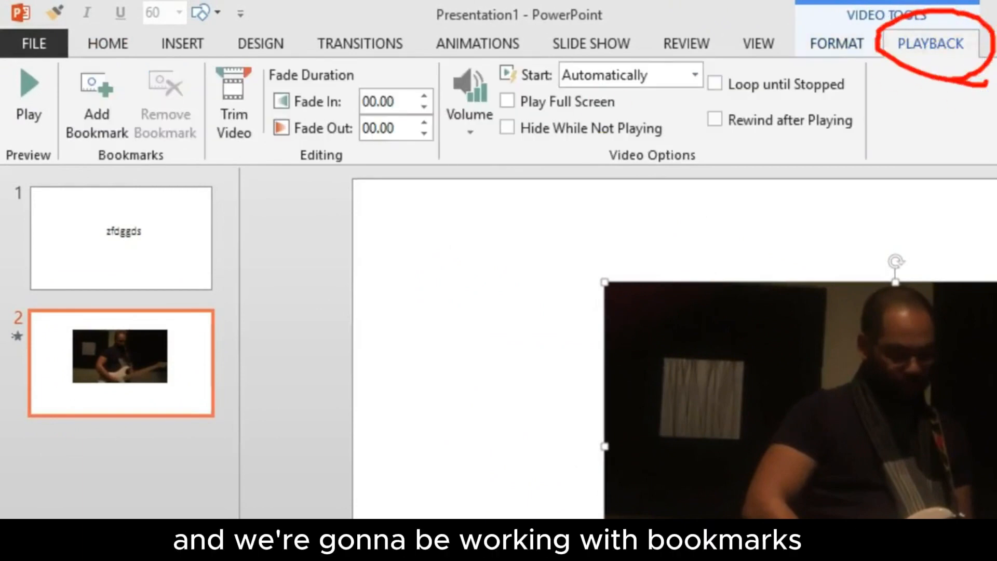
left_click_drag(58, 174, 192, 167)
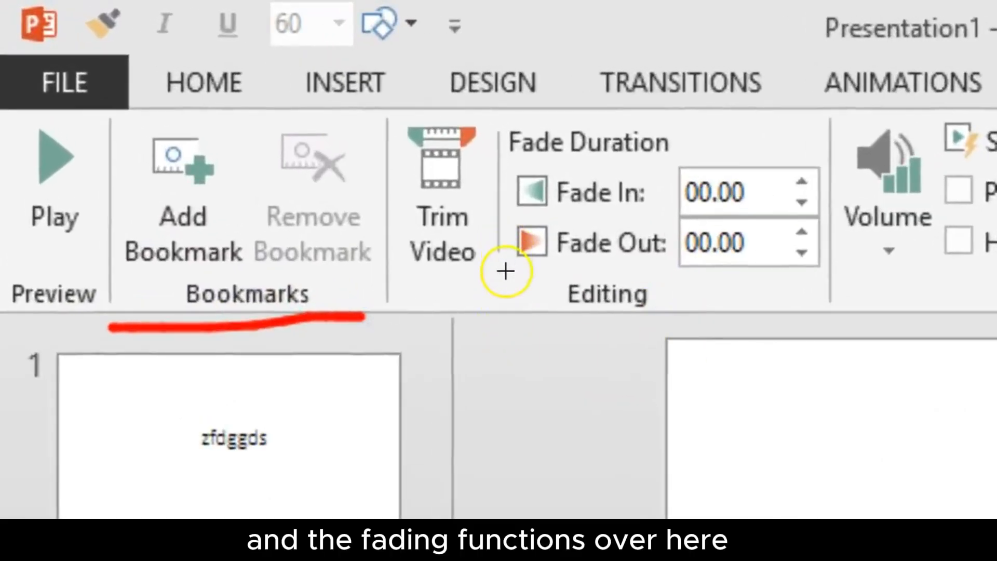
mouse_move(506, 285)
left_mouse_down()
mouse_move(852, 260)
mouse_move(504, 141)
mouse_move(498, 261)
left_mouse_up()
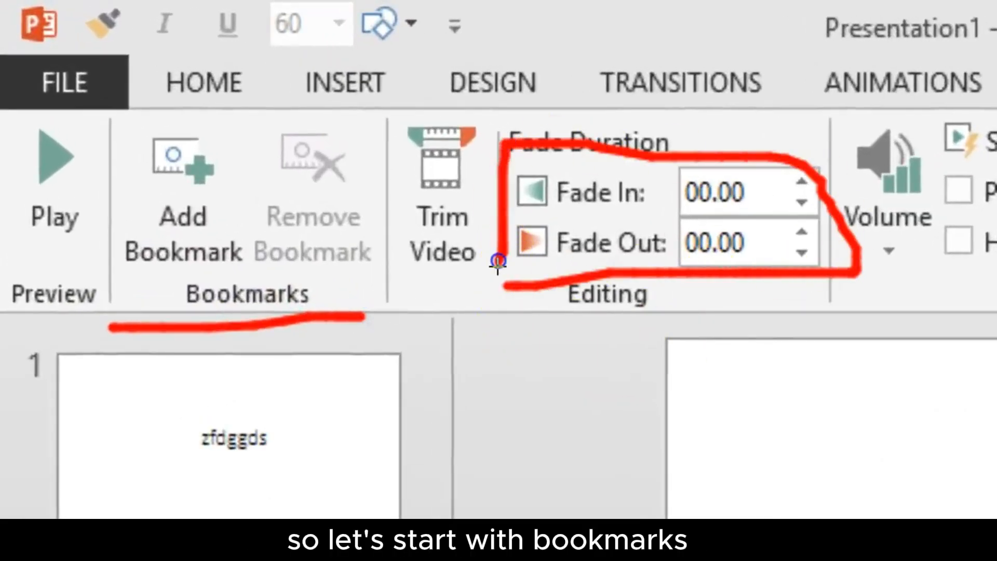
key("Escape")
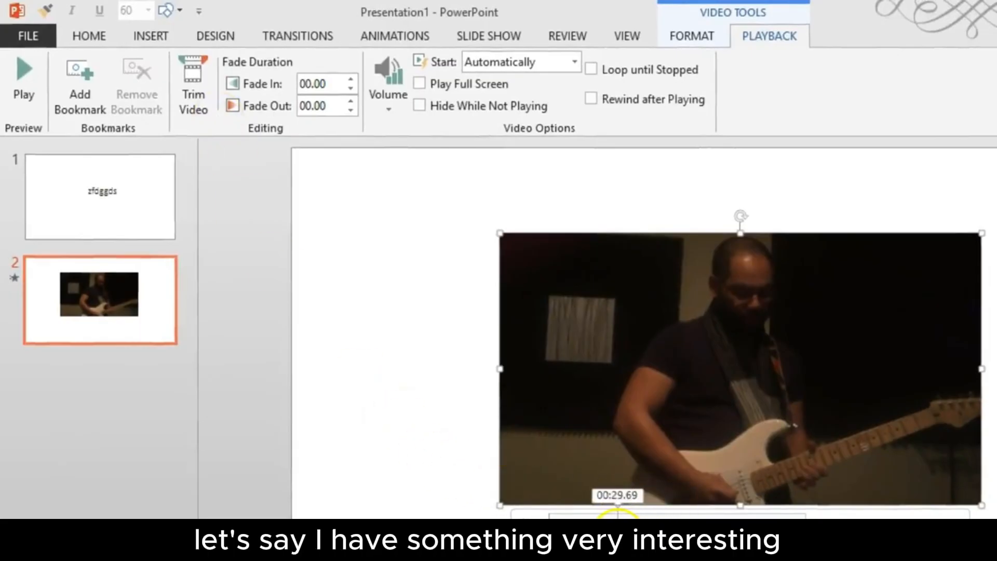
Move the video's playback position to the "Recording Tip 3" caption and add a bookmark there
left_click(696, 516)
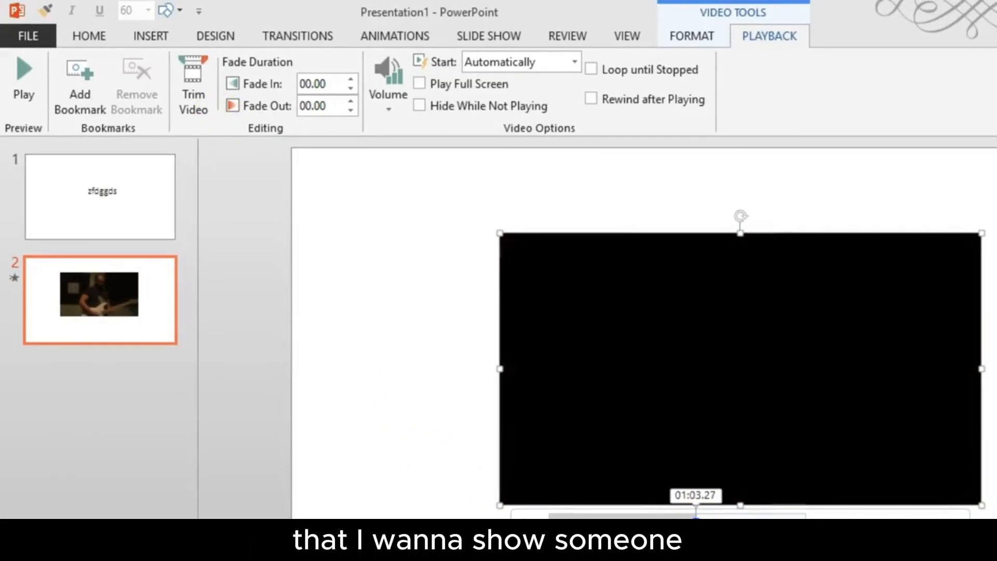
left_click_drag(692, 516, 768, 516)
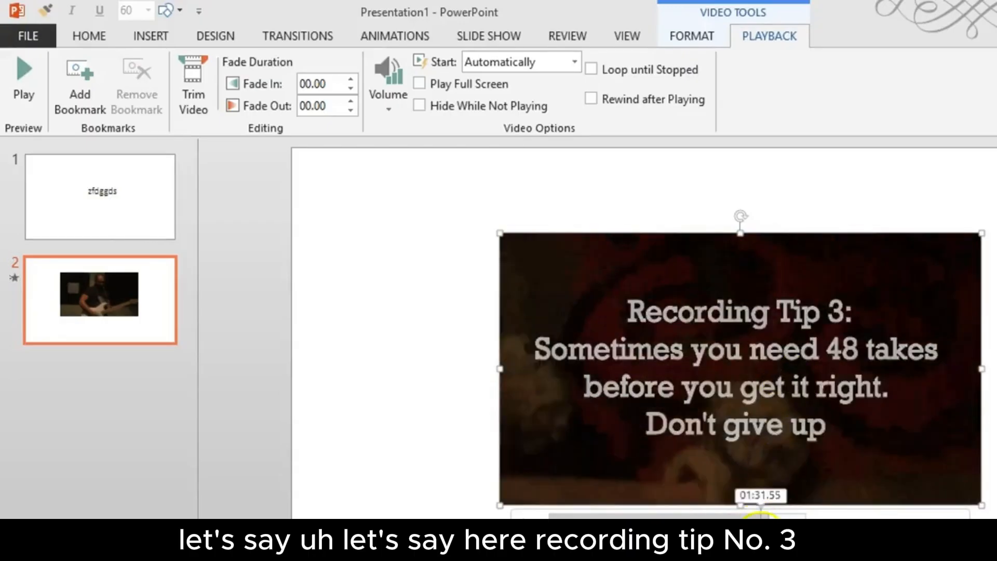
left_click(766, 525)
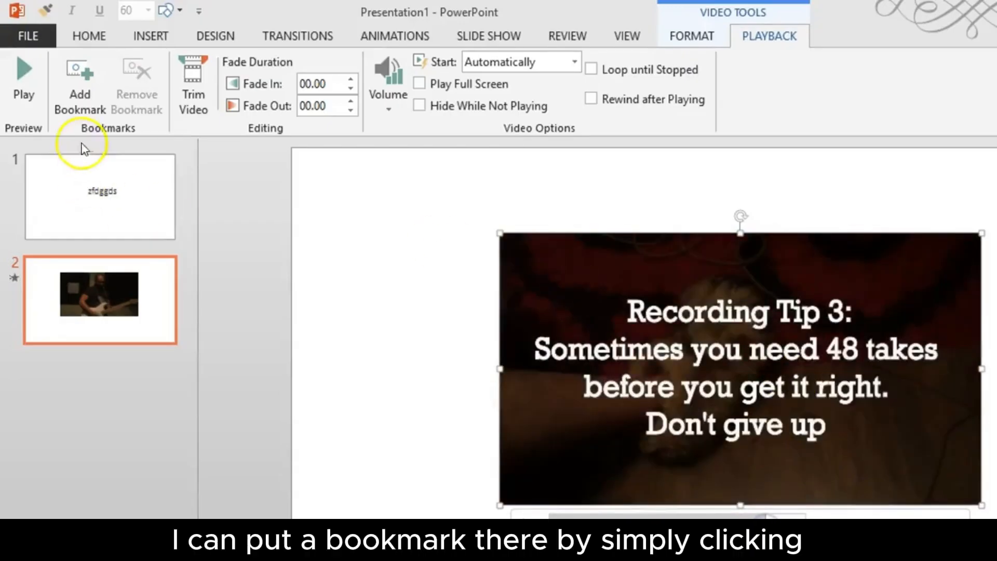
key("ctrl+shift+d")
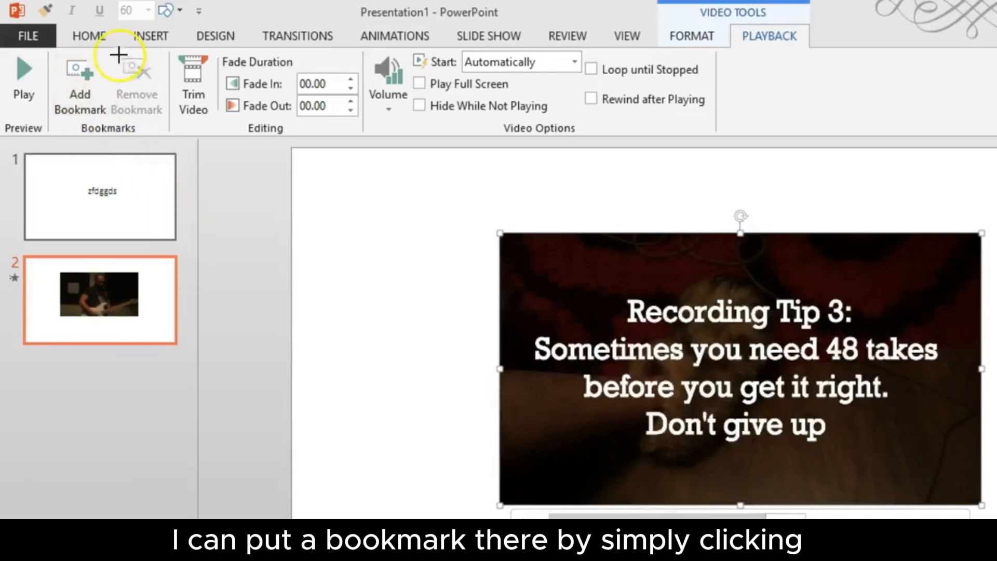
mouse_move(120, 62)
left_mouse_down()
mouse_move(53, 60)
mouse_move(90, 51)
left_mouse_up()
key("ctrl+shift+d")
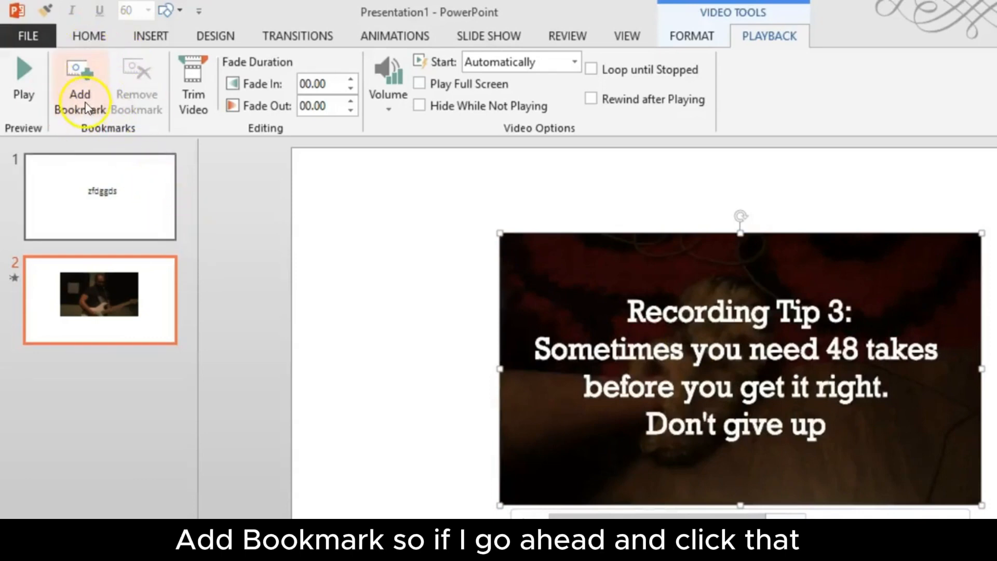
left_click(90, 109)
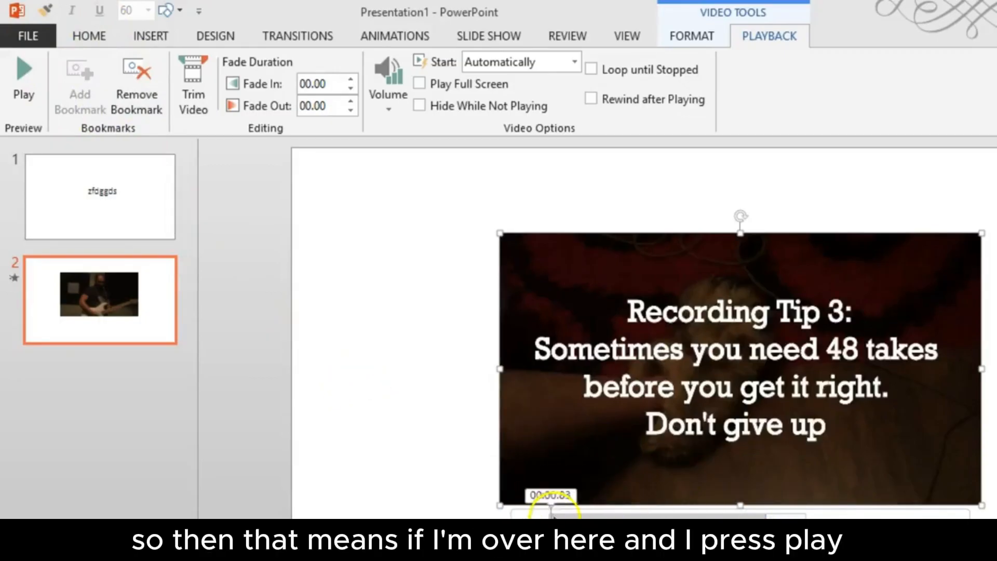
Play the video briefly from the beginning, pause it, and skip ahead to the bookmark at "Recording Tip 3"
left_click(545, 516)
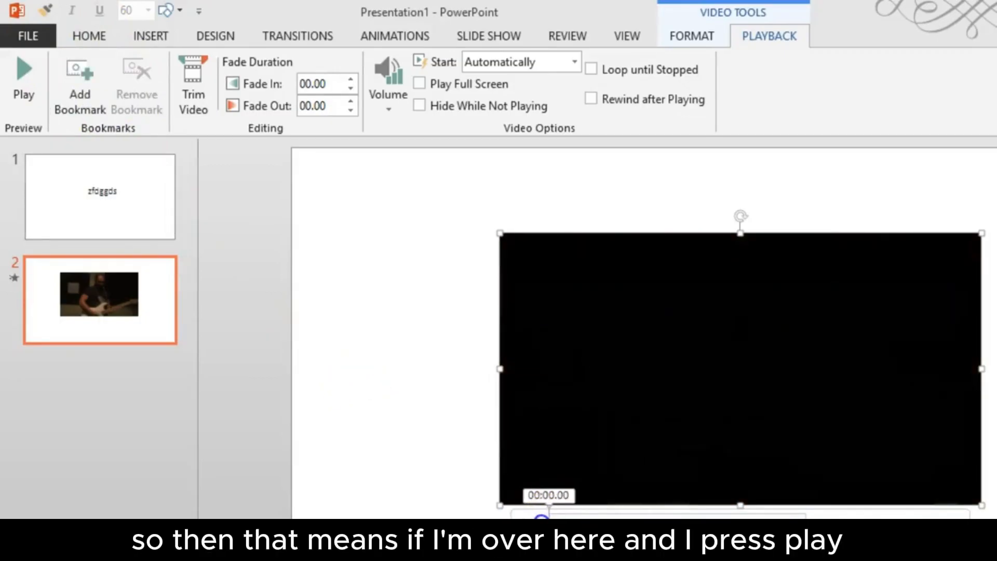
left_click(530, 525)
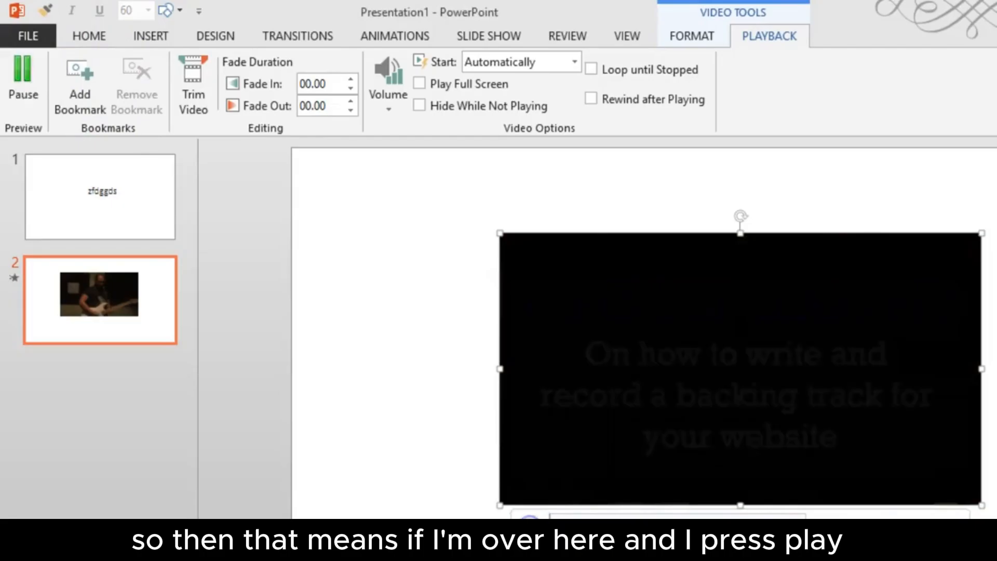
left_click(529, 525)
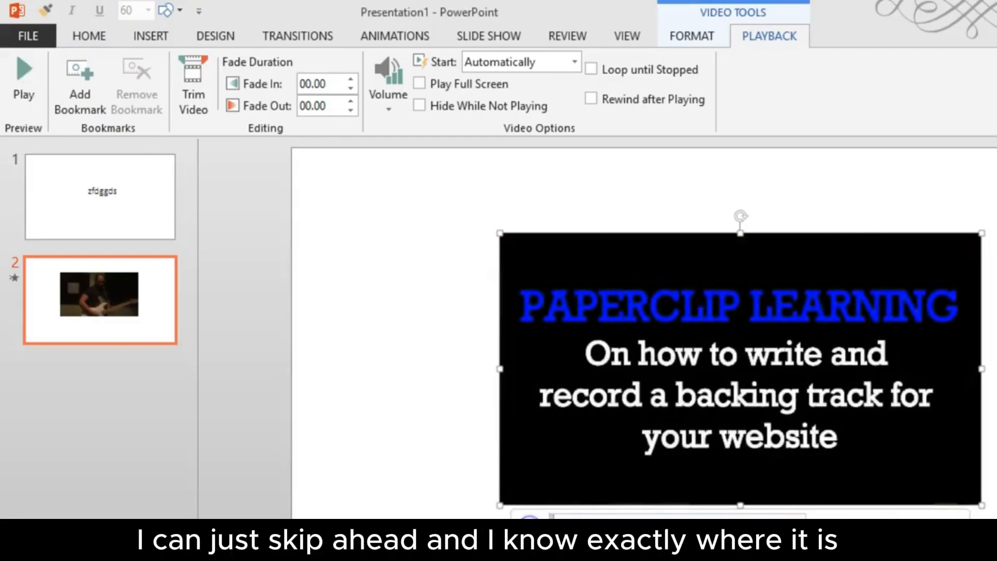
left_click(769, 516)
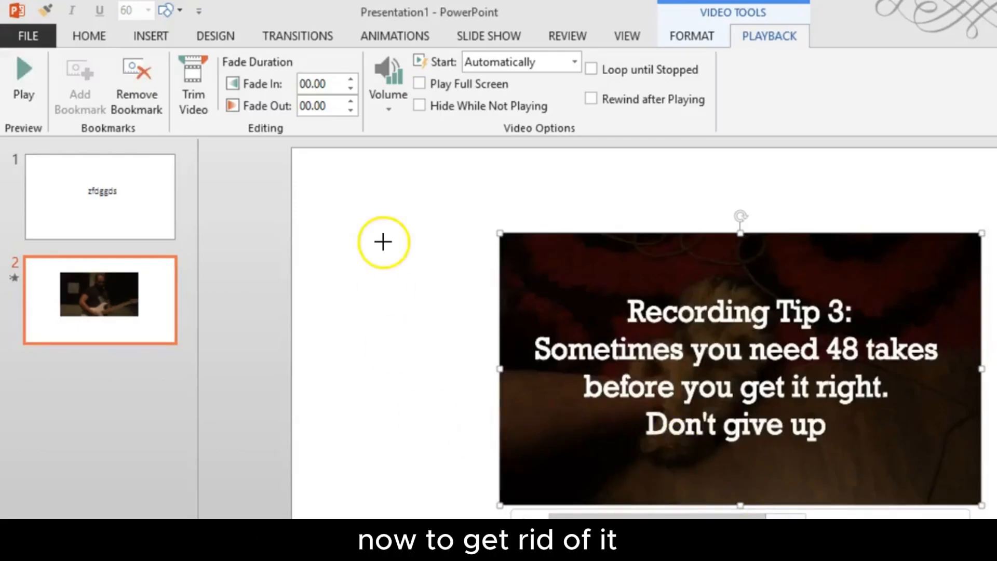
Remove the bookmark at the "Recording Tip 3" caption from the video
mouse_move(163, 68)
left_mouse_down()
mouse_move(126, 119)
mouse_move(172, 27)
left_mouse_up()
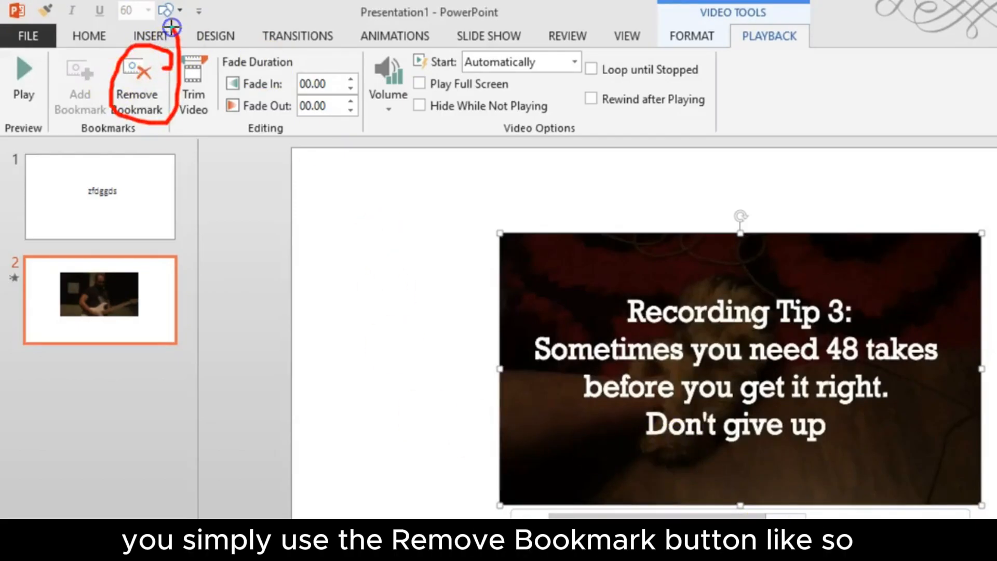
key("Escape")
left_click(136, 75)
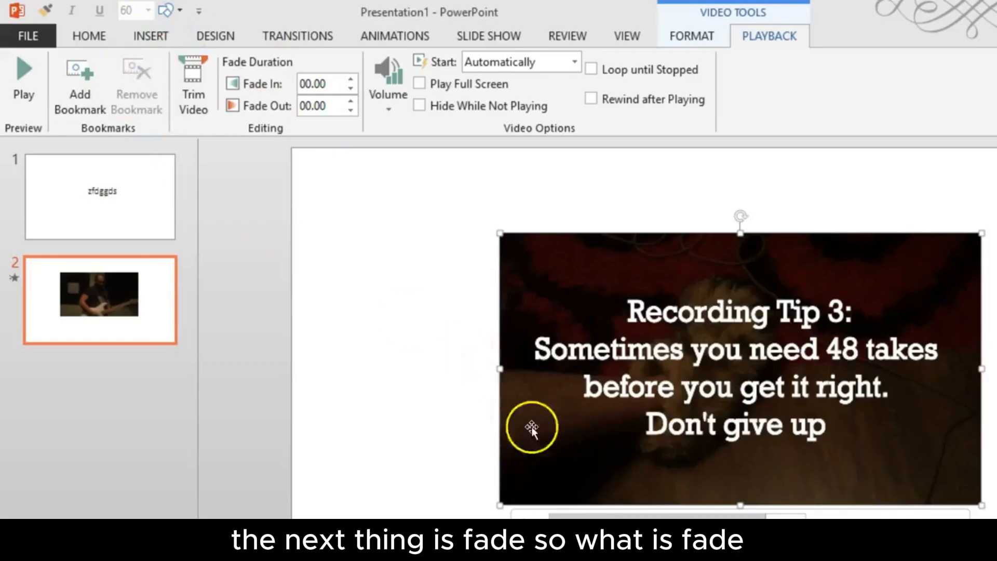
Rewind the video to its beginning and set its fade-in duration to 5 seconds
left_click_drag(573, 517, 550, 517)
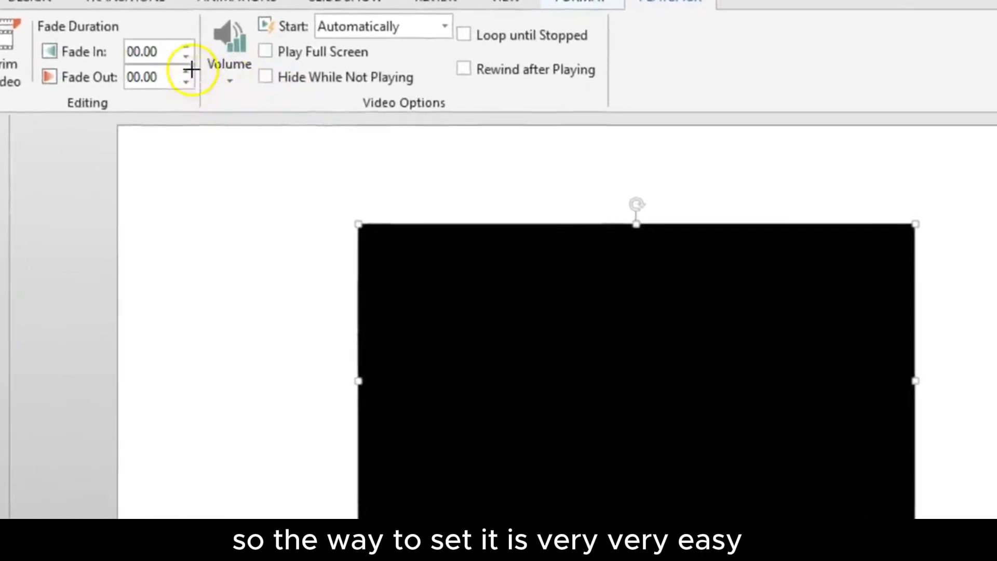
mouse_move(209, 59)
left_mouse_down()
mouse_move(157, 28)
mouse_move(108, 61)
mouse_move(209, 33)
left_mouse_up()
key("Escape")
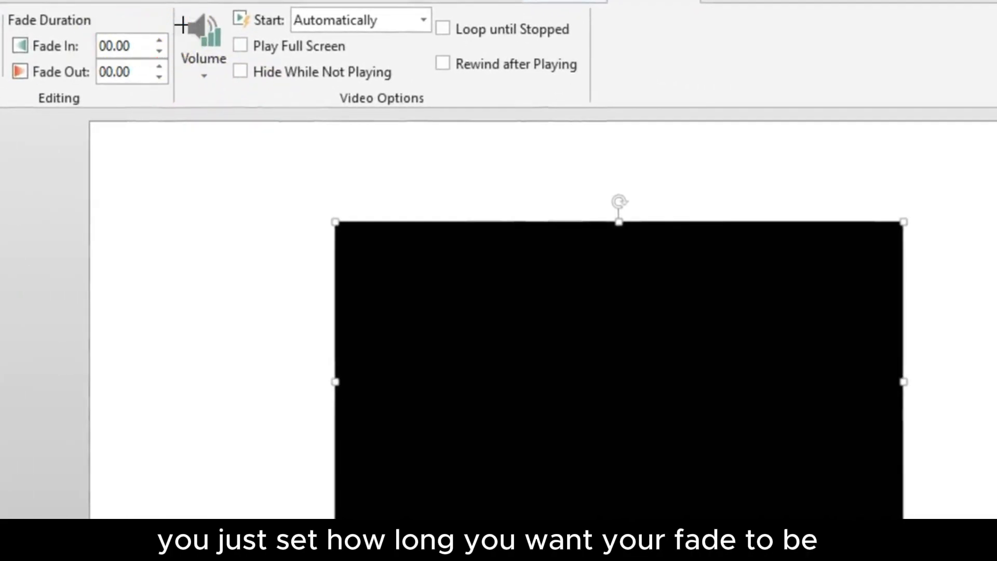
left_click(57, 46)
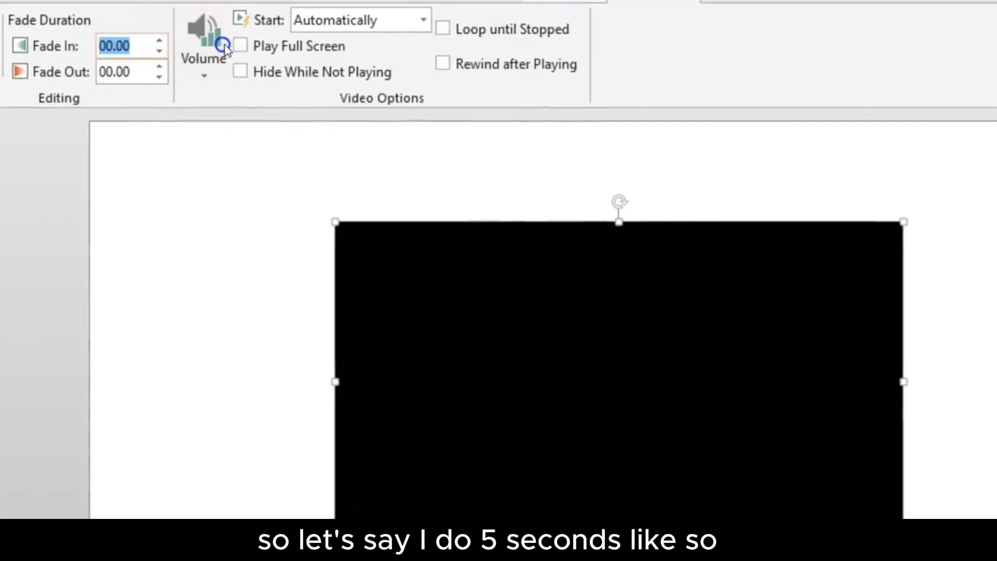
type("5")
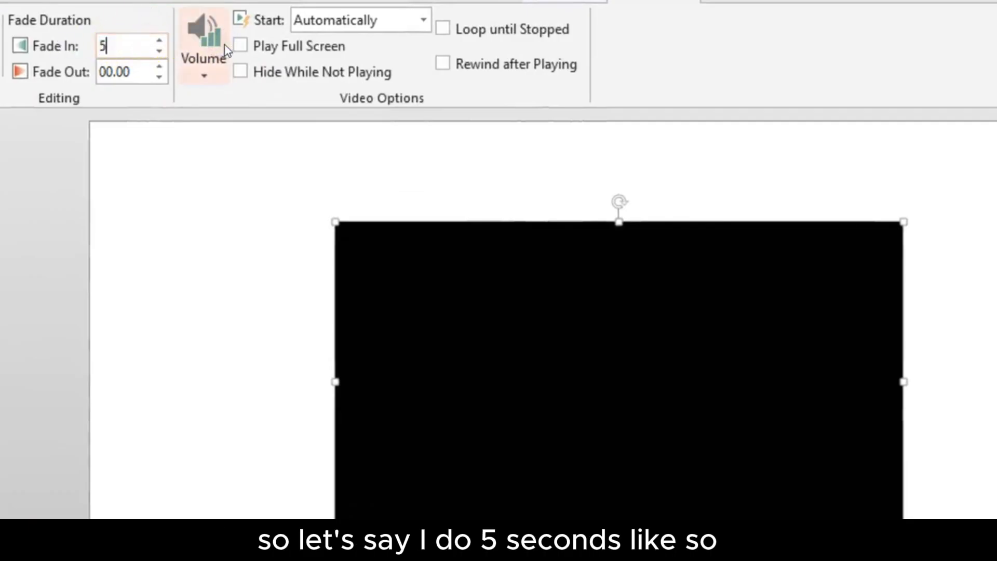
left_click(162, 149)
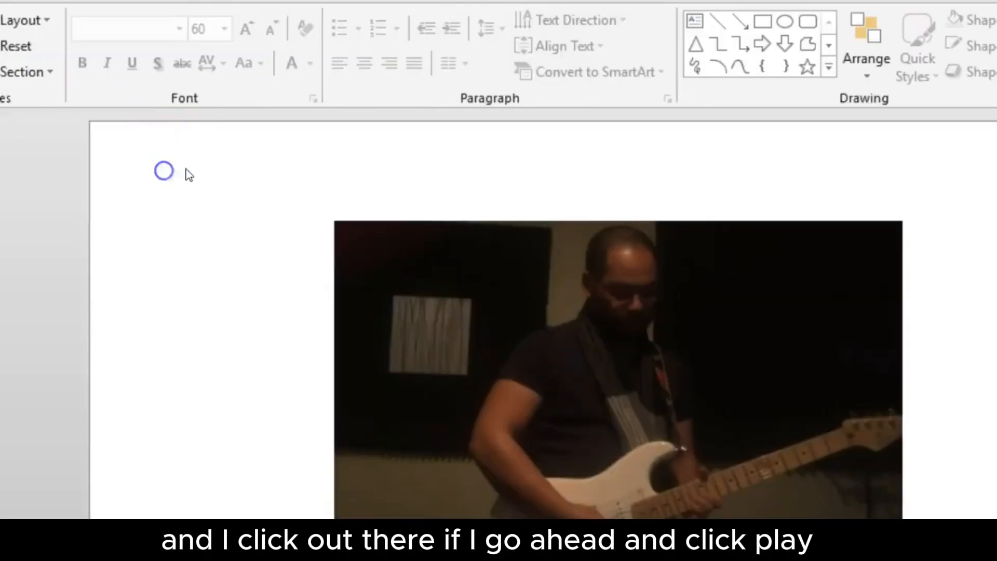
Play the video on the slide from its beginning to preview the fade-in
left_click(379, 367)
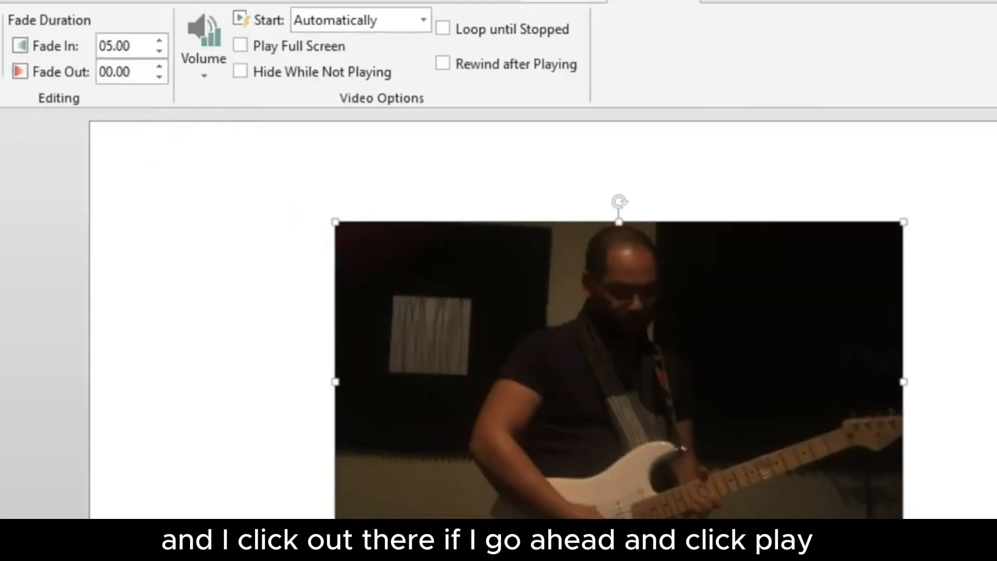
left_click(354, 556)
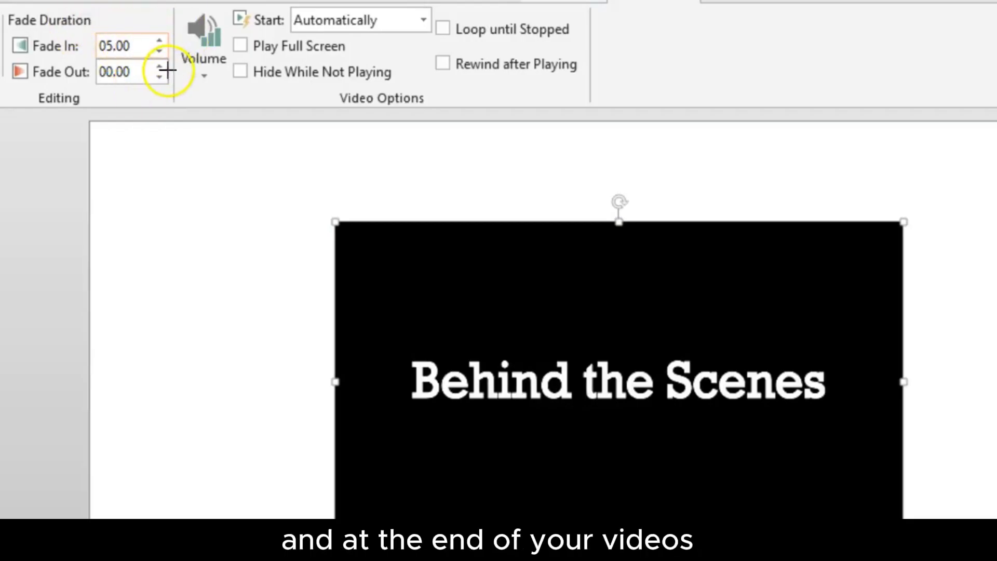
mouse_move(168, 69)
left_mouse_down()
mouse_move(112, 52)
mouse_move(129, 95)
mouse_move(154, 71)
left_mouse_up()
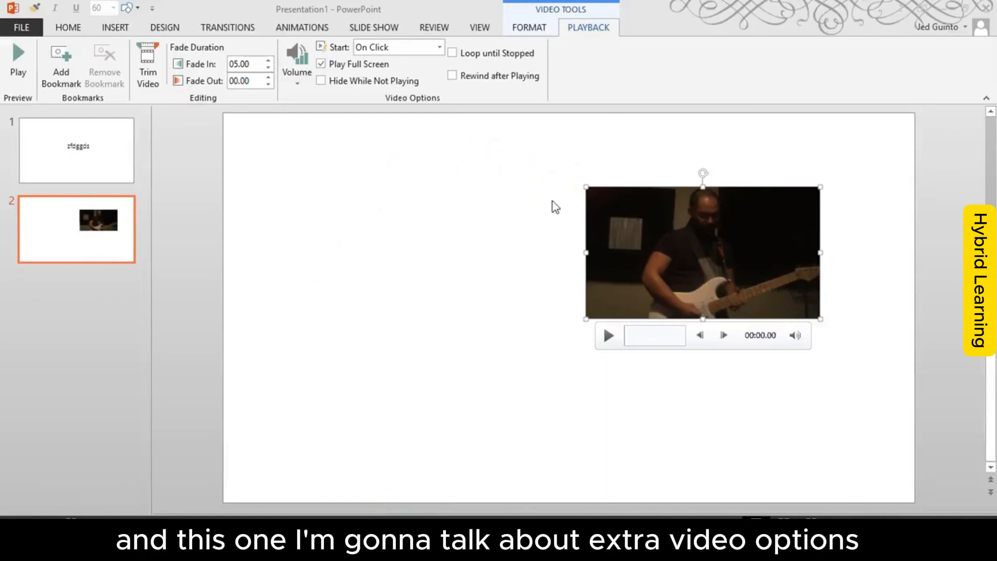
Select the video on the slide and examine its playback options for start mode and volume level
left_click(763, 223)
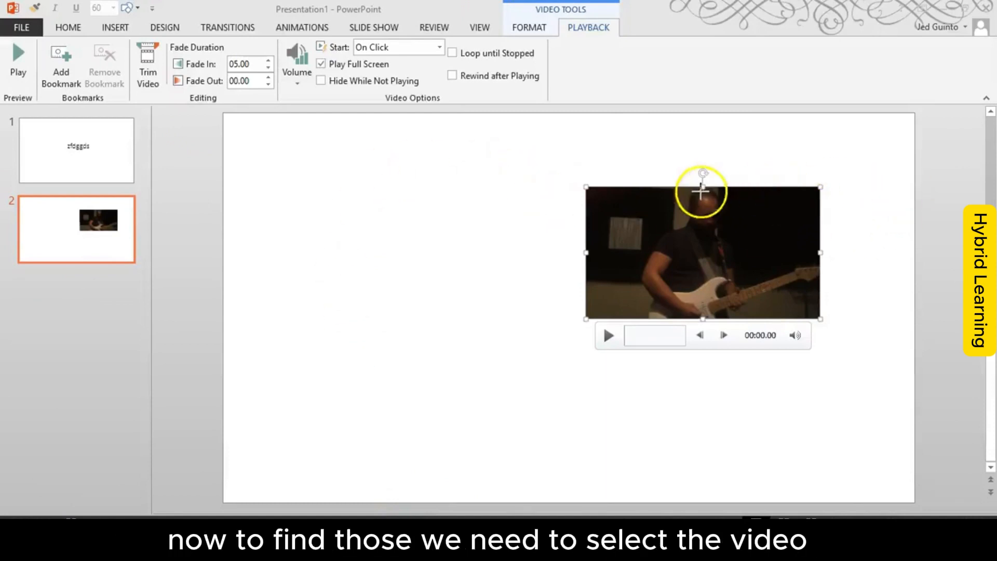
mouse_move(797, 198)
left_mouse_down()
mouse_move(668, 198)
mouse_move(768, 216)
mouse_move(746, 197)
left_mouse_up()
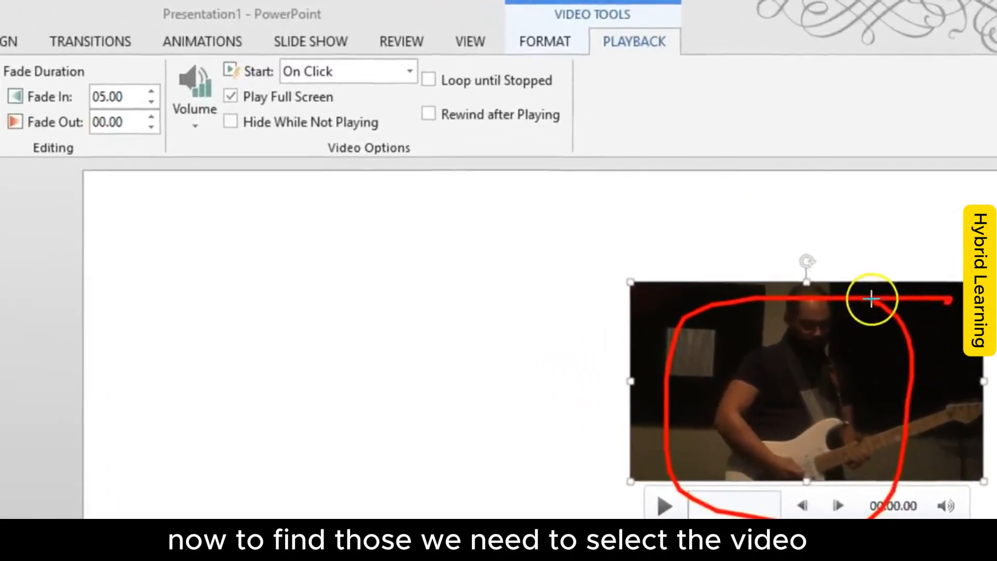
mouse_move(638, 63)
left_mouse_down()
mouse_move(620, 10)
mouse_move(627, 46)
left_mouse_up()
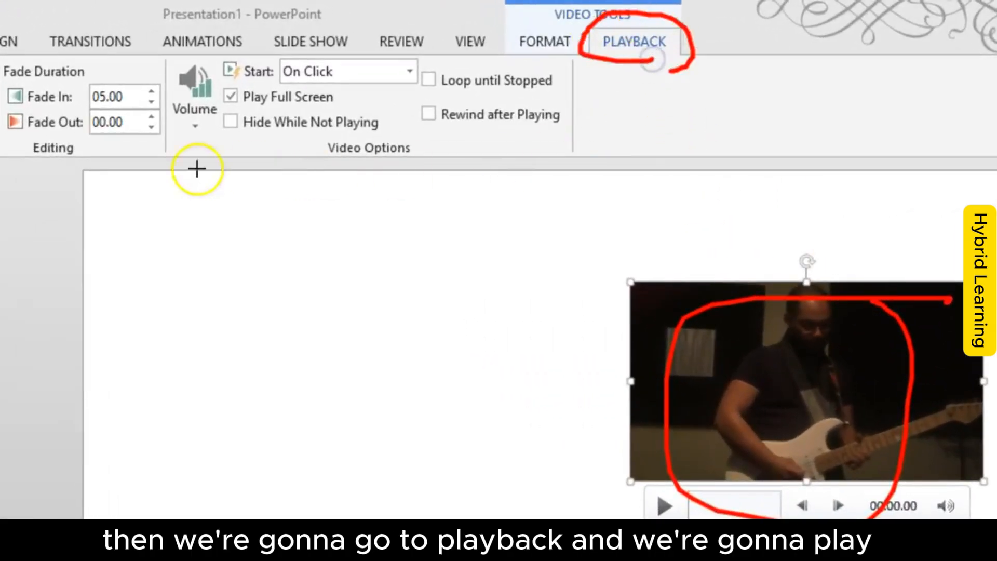
left_click_drag(303, 166, 442, 165)
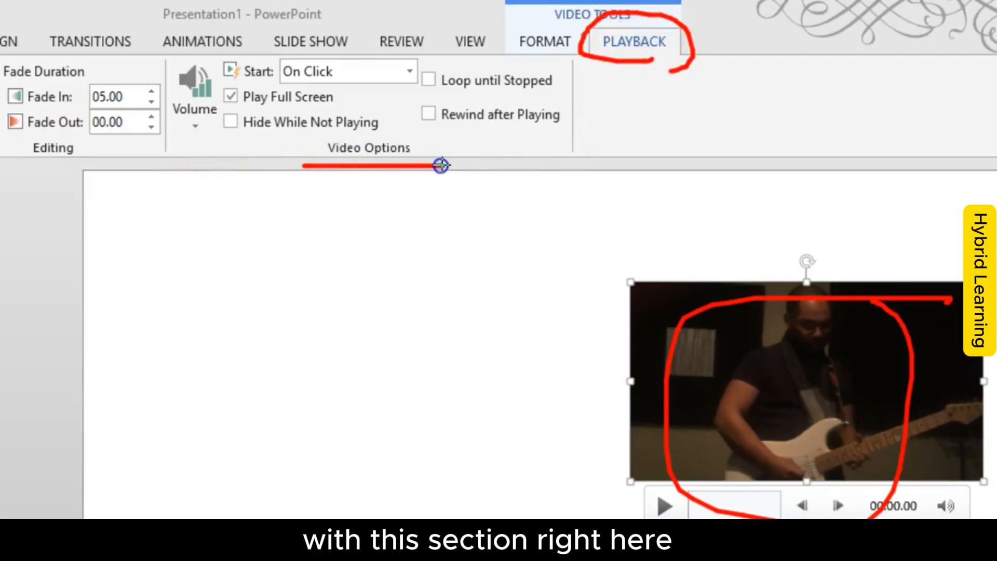
mouse_move(427, 62)
left_mouse_down()
mouse_move(203, 67)
mouse_move(398, 78)
mouse_move(399, 56)
left_mouse_up()
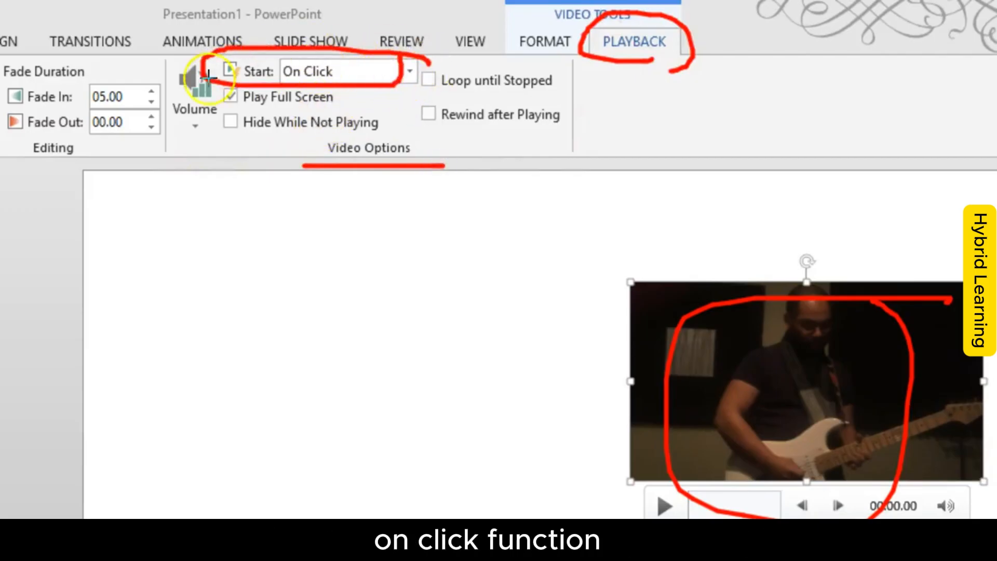
key("Escape")
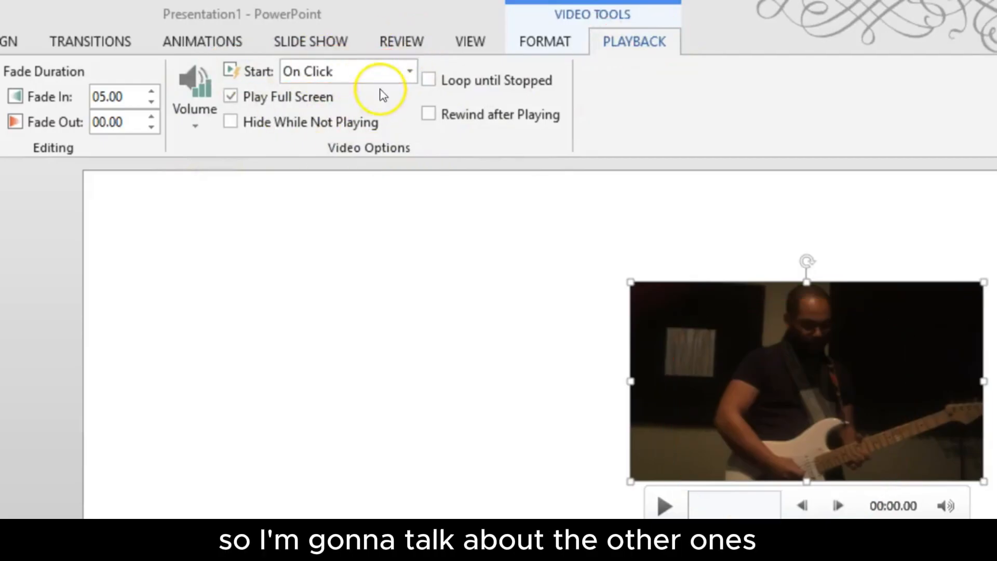
left_click(194, 103)
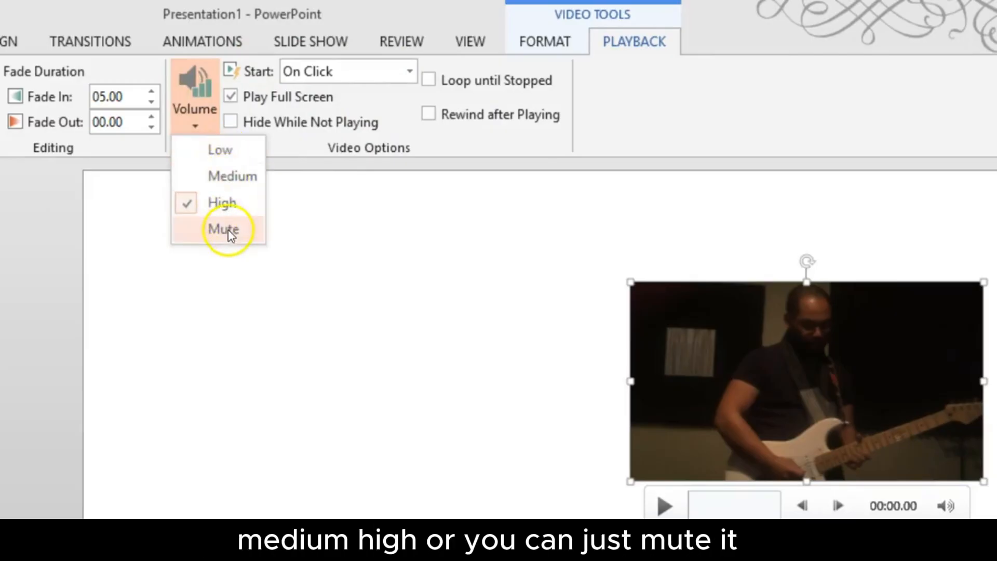
left_click(742, 109)
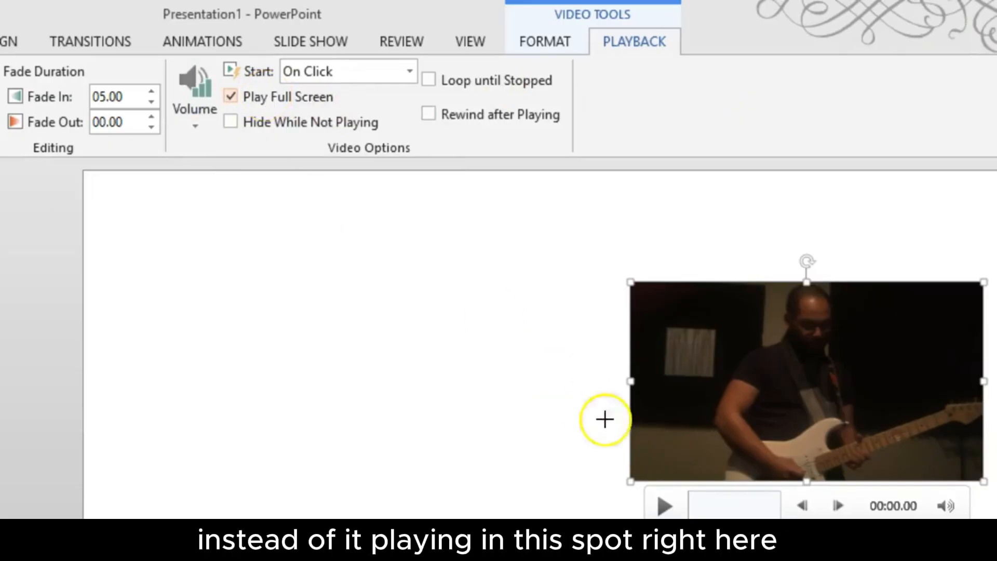
mouse_move(631, 264)
left_mouse_down()
mouse_move(619, 390)
mouse_move(993, 445)
mouse_move(992, 285)
mouse_move(530, 273)
left_mouse_up()
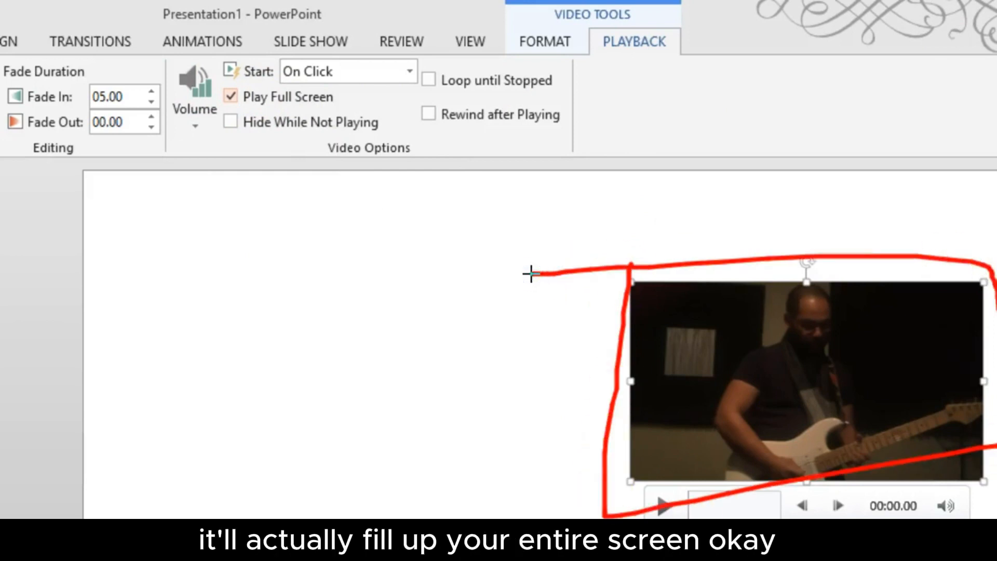
key("Escape")
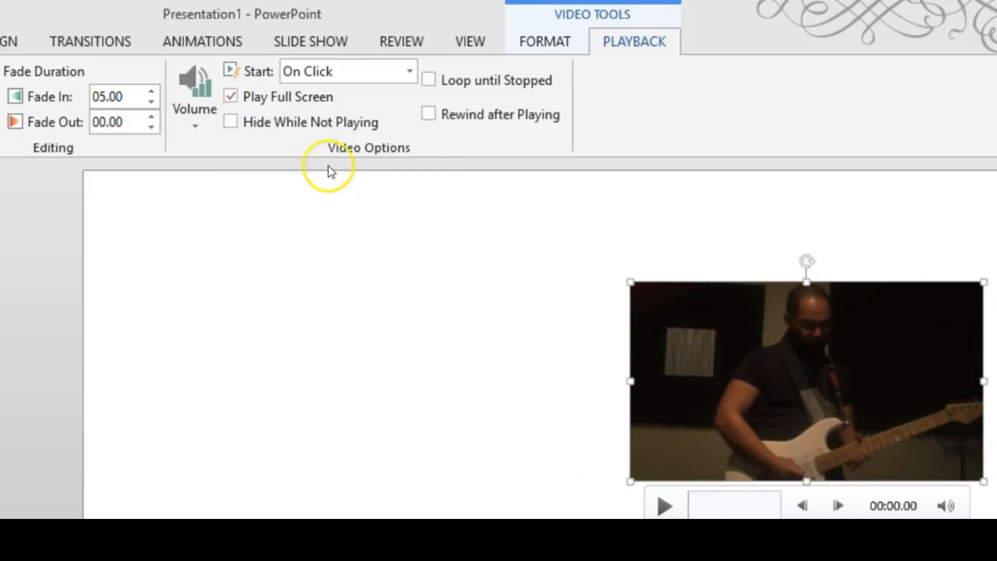
key("ctrl+shift+d")
mouse_move(213, 145)
left_mouse_down()
mouse_move(350, 151)
mouse_move(395, 120)
mouse_move(196, 119)
mouse_move(210, 140)
left_mouse_up()
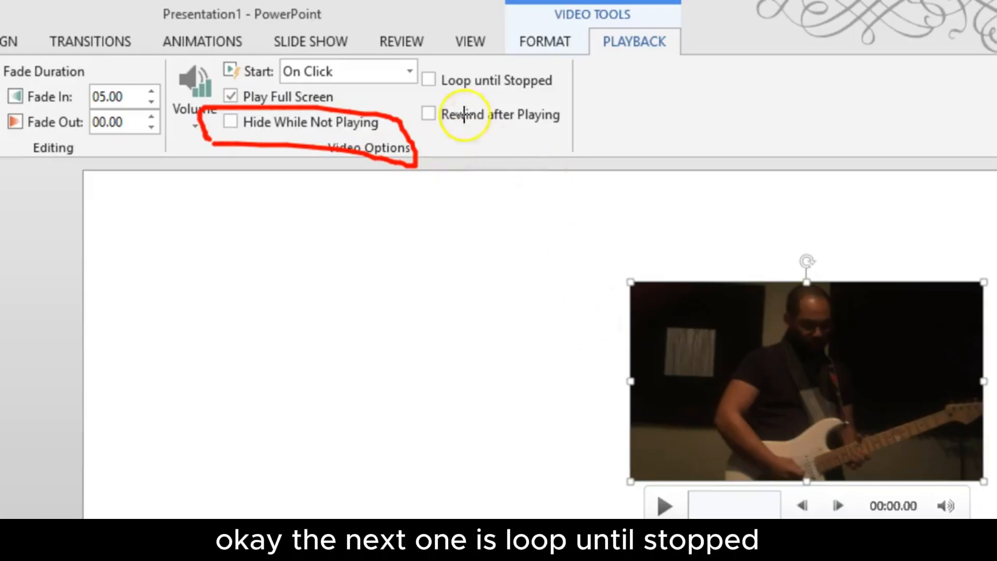
mouse_move(581, 69)
left_mouse_down()
mouse_move(443, 69)
mouse_move(572, 87)
mouse_move(587, 75)
left_mouse_up()
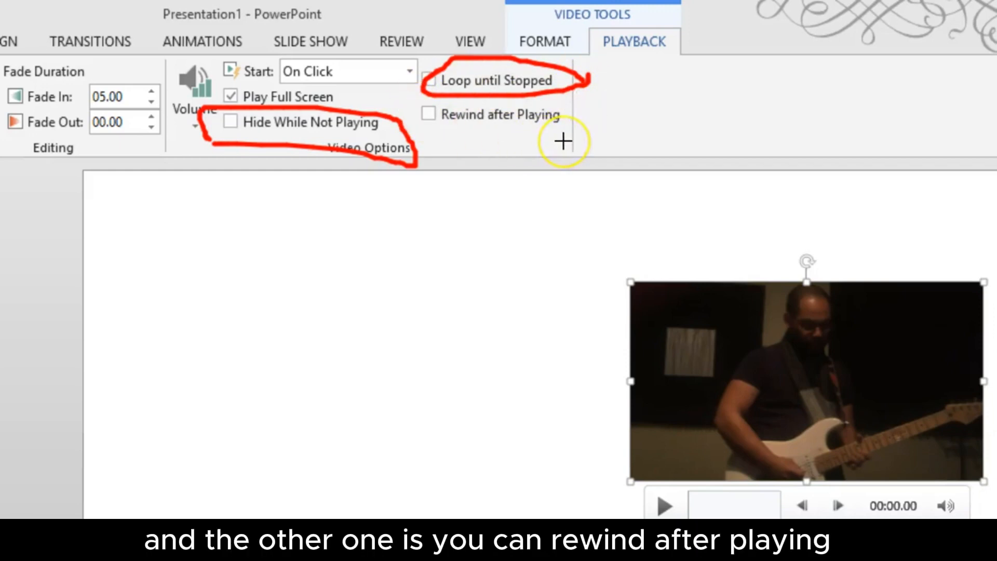
mouse_move(570, 141)
left_mouse_down()
mouse_move(584, 117)
mouse_move(382, 107)
mouse_move(603, 164)
left_mouse_up()
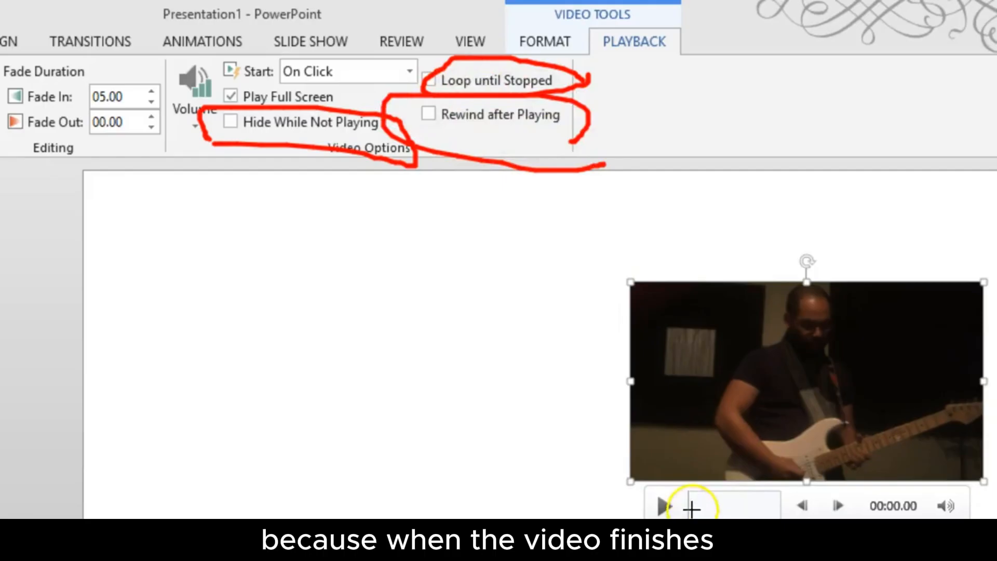
left_click_drag(781, 511, 779, 494)
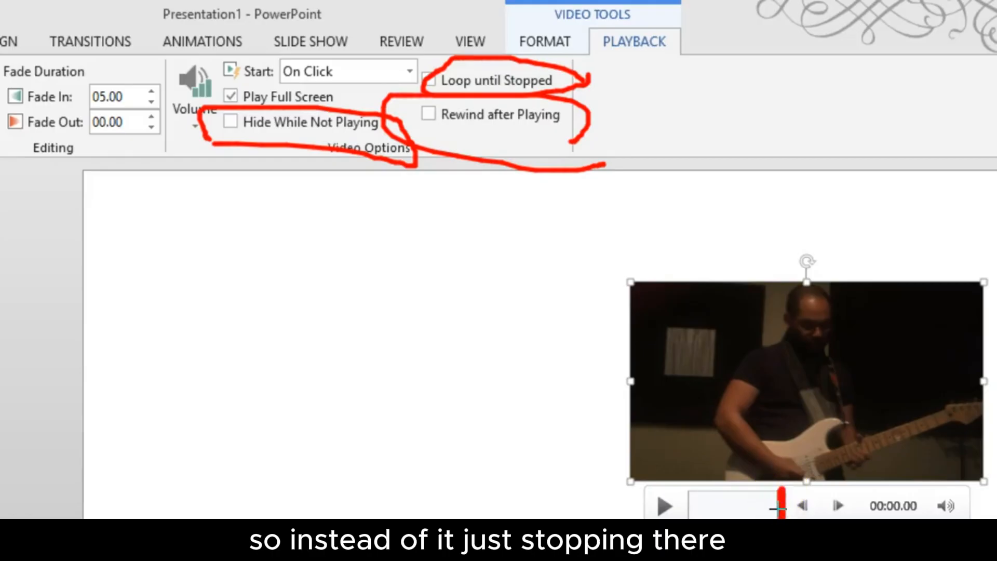
mouse_move(777, 508)
left_mouse_down()
mouse_move(800, 467)
mouse_move(656, 485)
mouse_move(668, 503)
mouse_move(698, 497)
mouse_move(664, 508)
mouse_move(672, 472)
mouse_move(684, 514)
left_mouse_up()
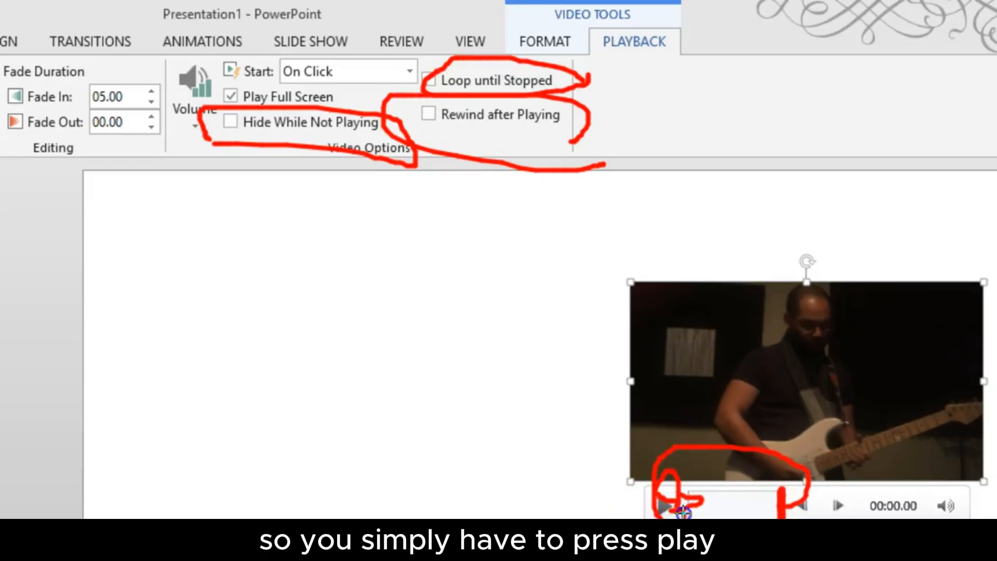
left_click_drag(792, 501, 686, 503)
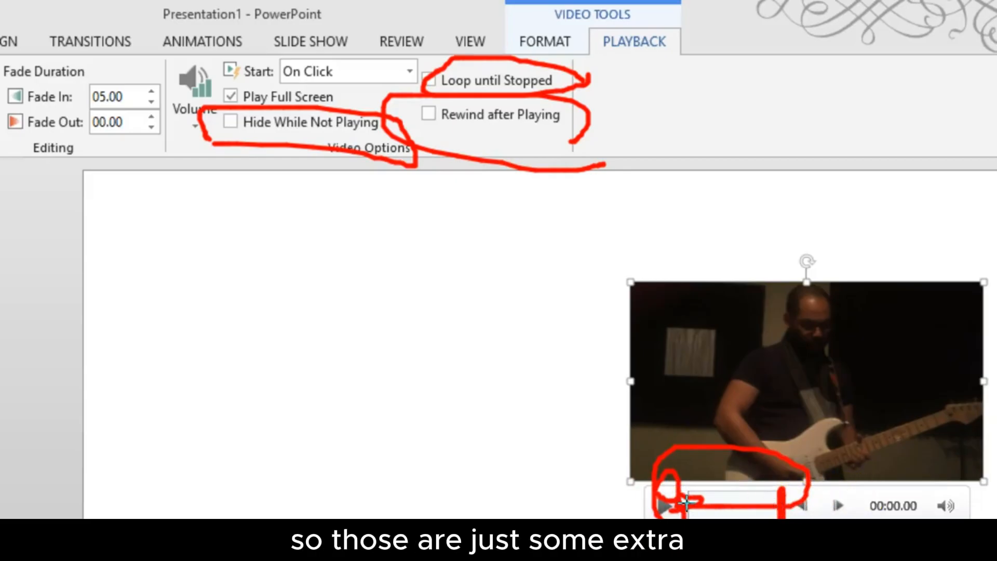
key("Escape")
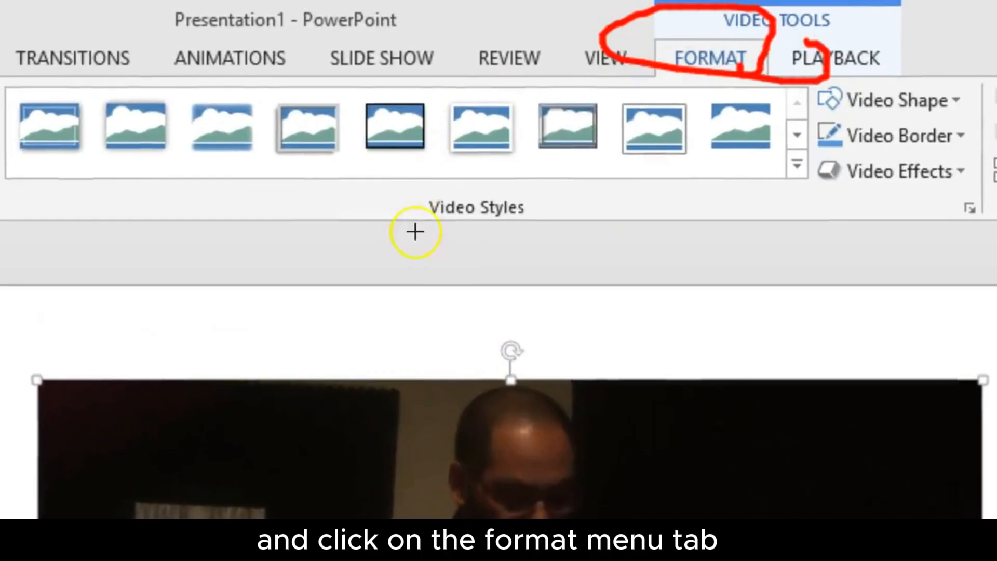
left_click_drag(412, 224, 649, 239)
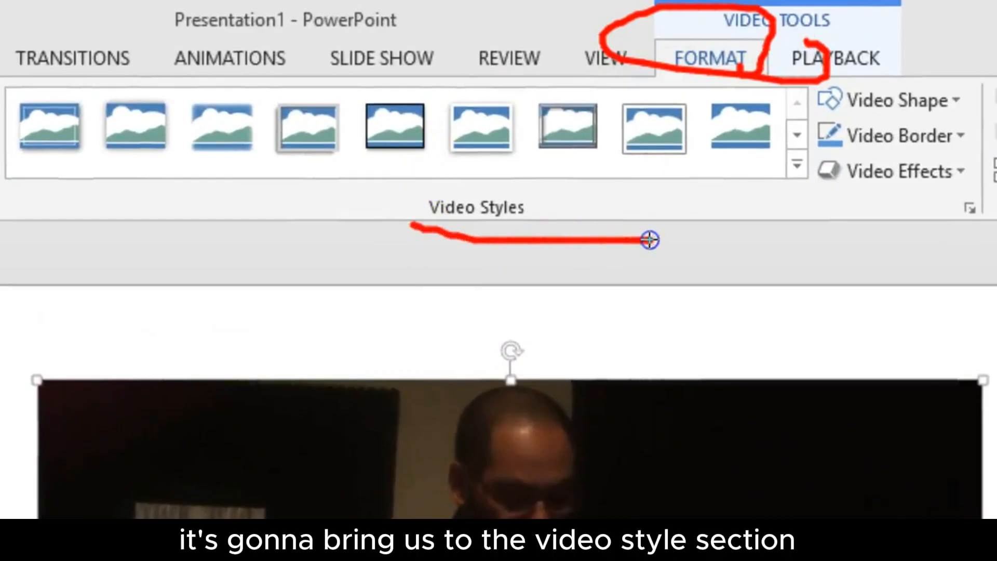
mouse_move(807, 107)
left_mouse_down()
mouse_move(41, 82)
mouse_move(512, 207)
mouse_move(735, 135)
left_mouse_up()
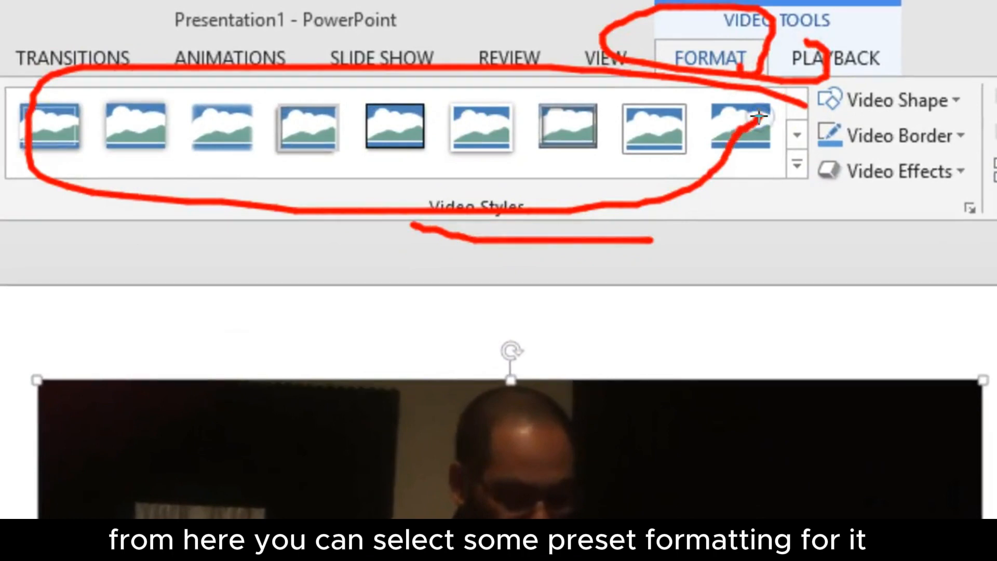
key("Escape")
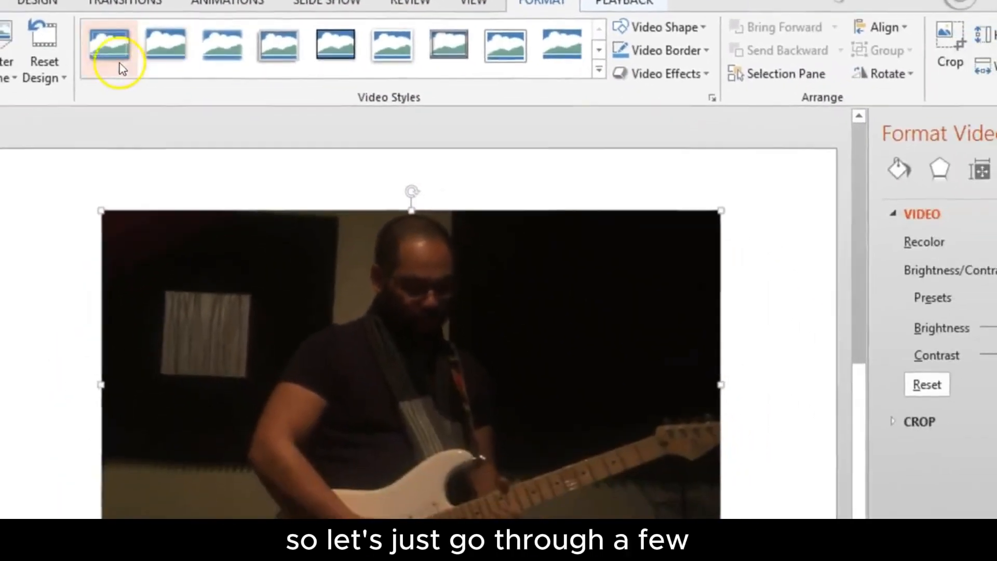
Try several preset video styles on the video, including shadowed, black-framed and white-framed ones, and deselect it to view the look
left_click(87, 101)
left_click(162, 49)
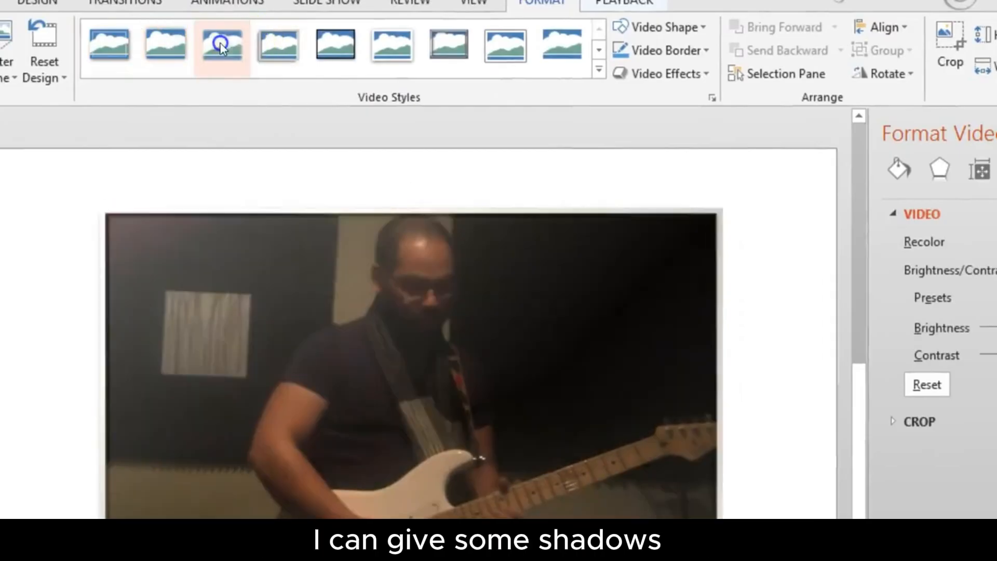
left_click(265, 44)
left_click(338, 62)
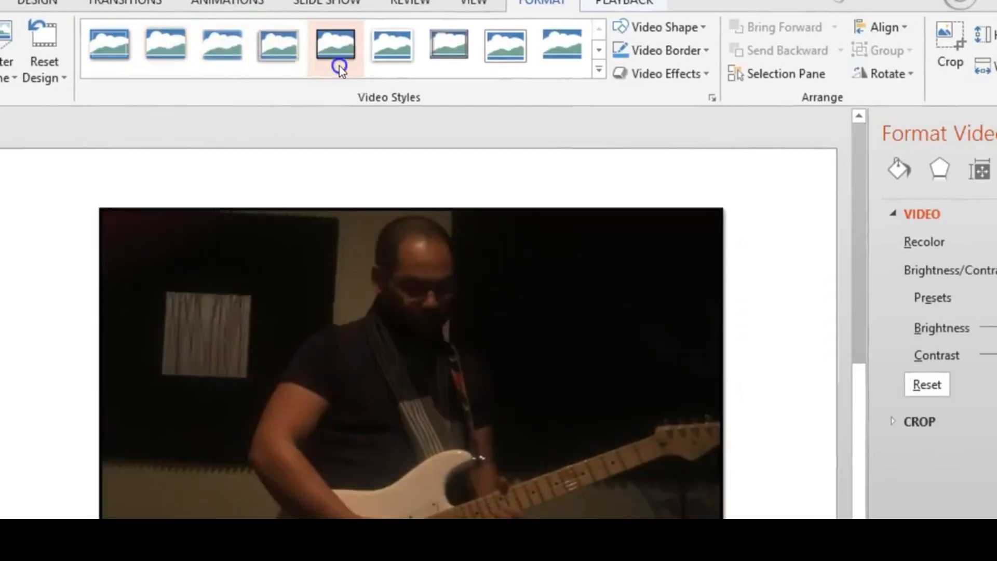
left_click(402, 66)
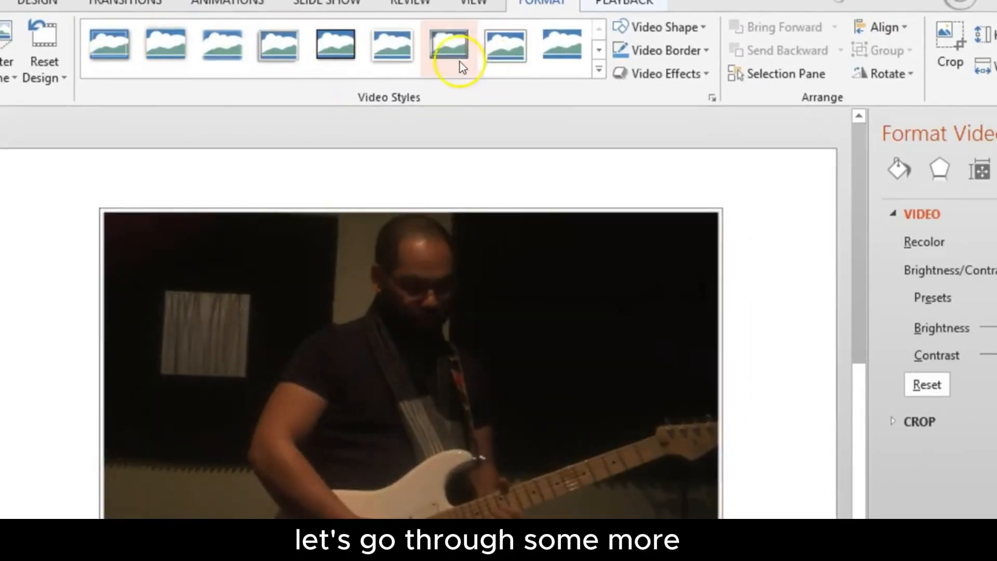
left_click(796, 246)
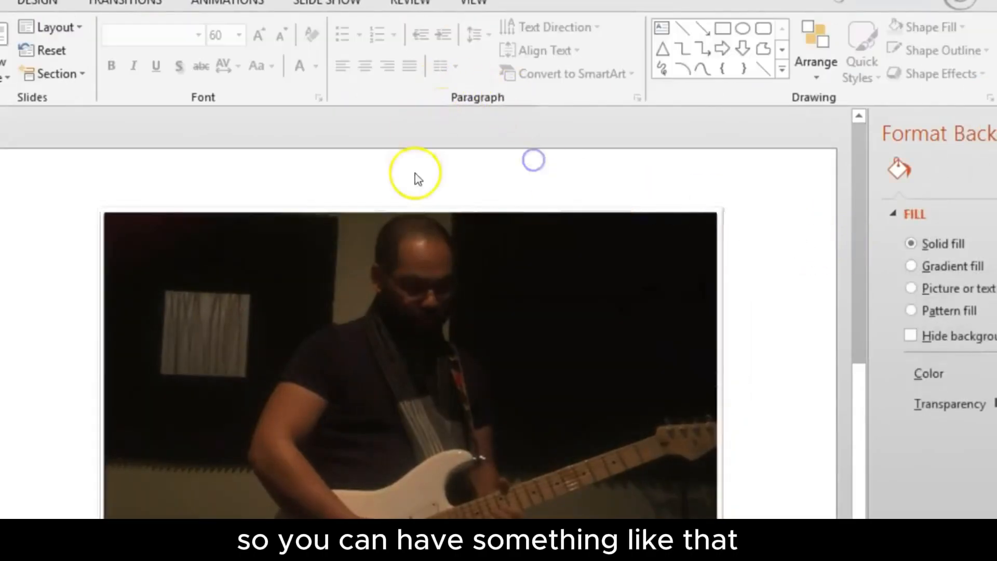
Reselect the video and try further preset styles, ending with the white-bordered one with diagonally cut corners
left_click(423, 349)
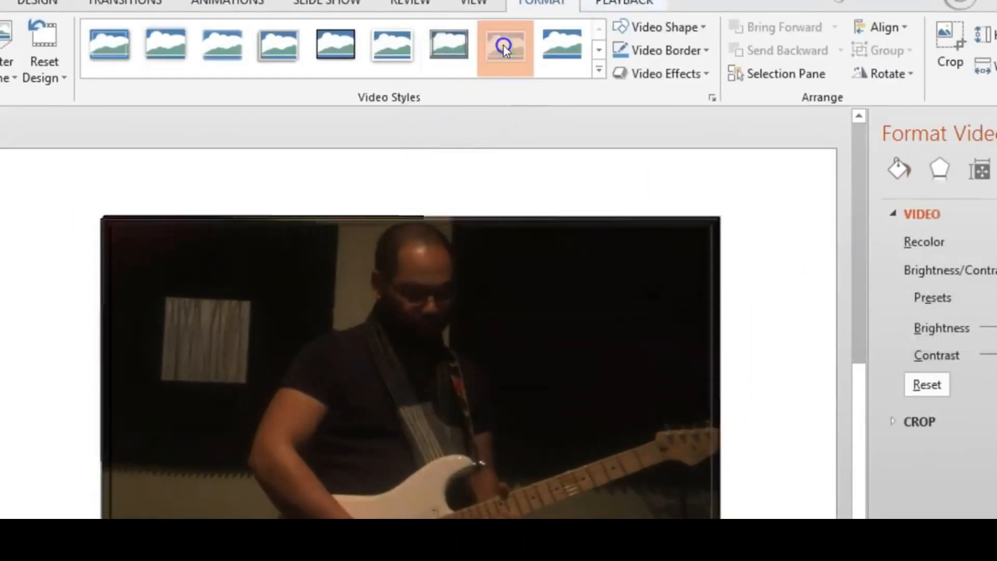
left_click(550, 47)
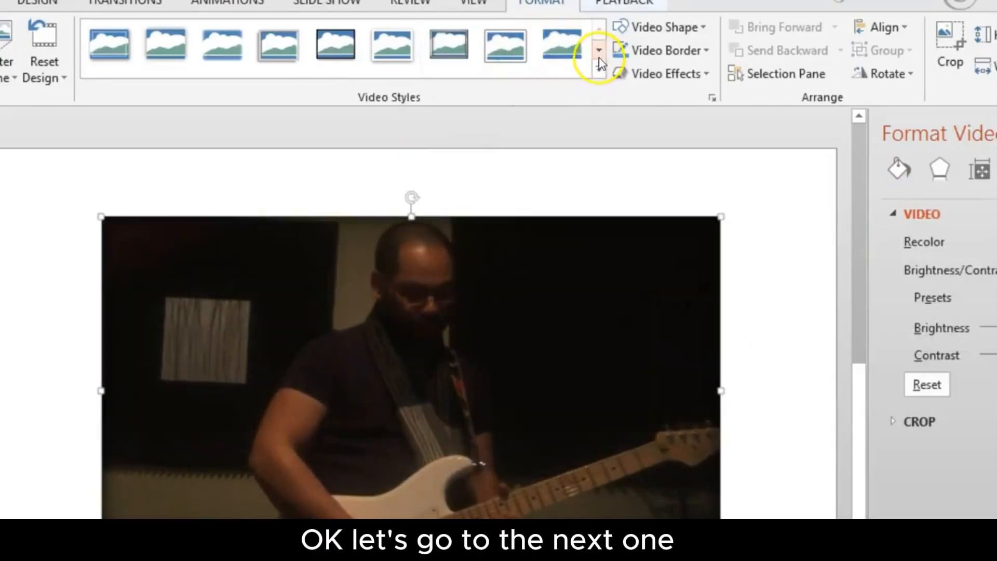
left_click(598, 50)
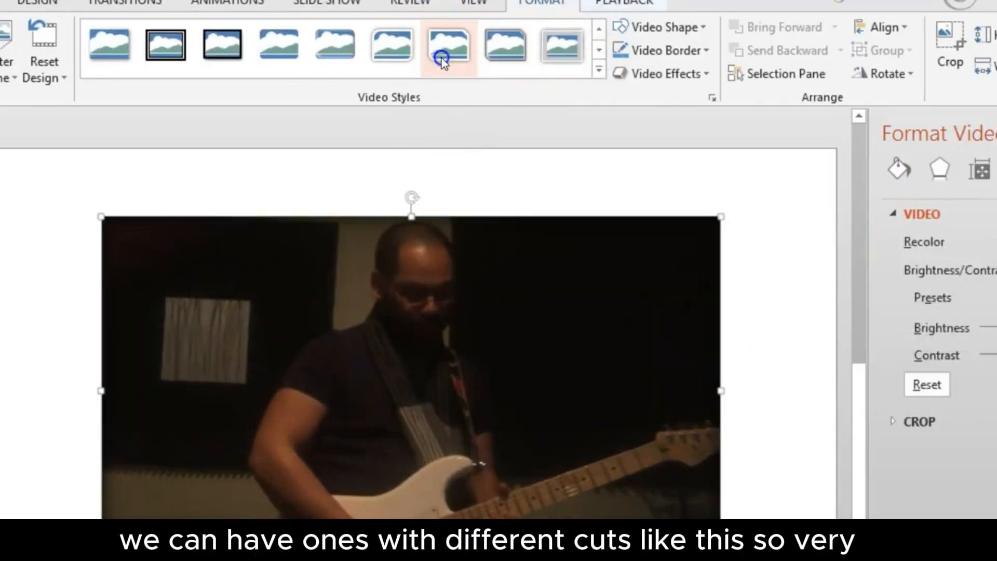
left_click(440, 54)
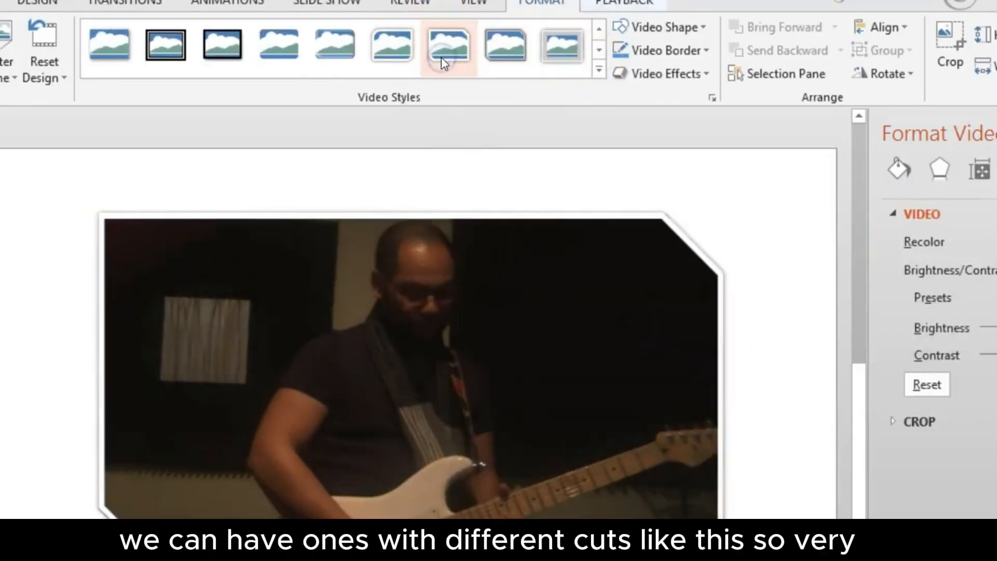
Try the thick black frame, white rounded diagonal corner and drop shadow rectangle preset styles on the video
left_click(236, 50)
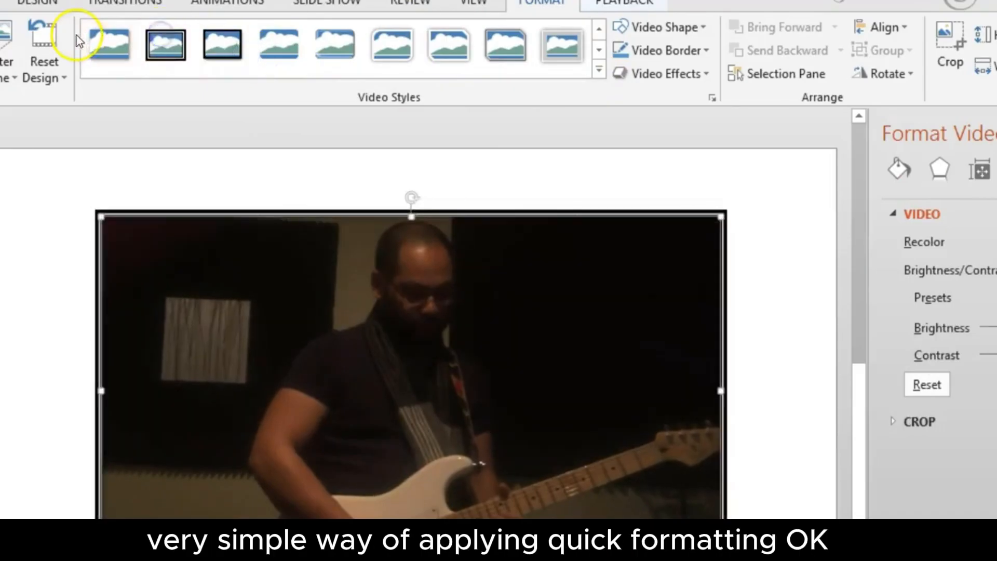
left_click(101, 43)
left_click(410, 66)
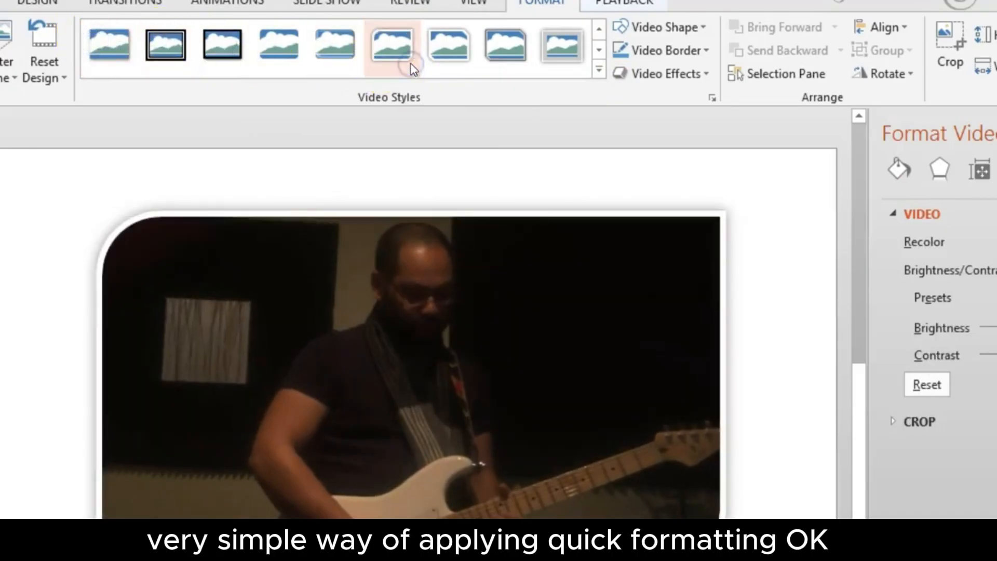
left_click(601, 26)
left_click(151, 49)
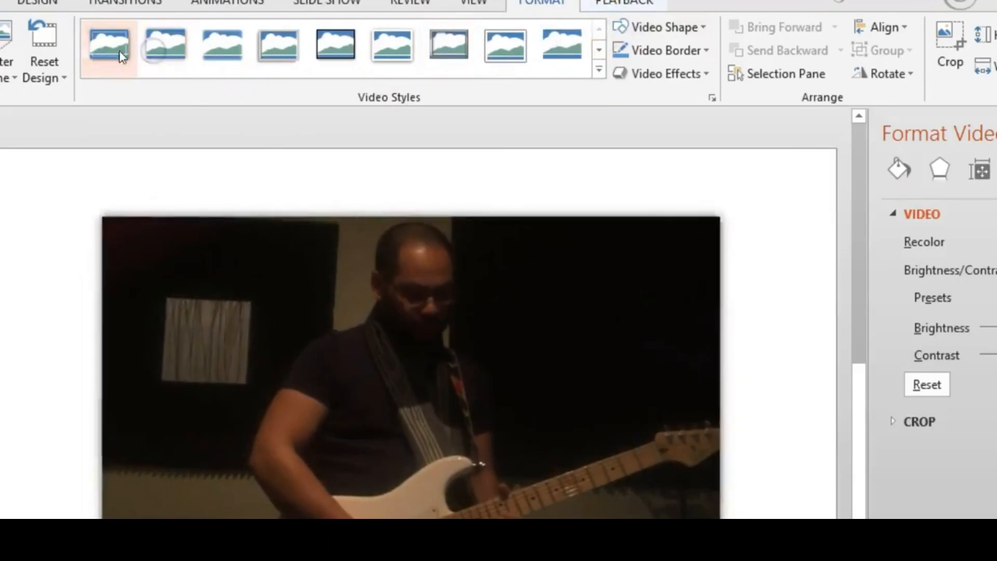
Reset the video's design to clear its applied style, and nudge the video slightly down and left on the slide
left_click(43, 70)
left_click(65, 98)
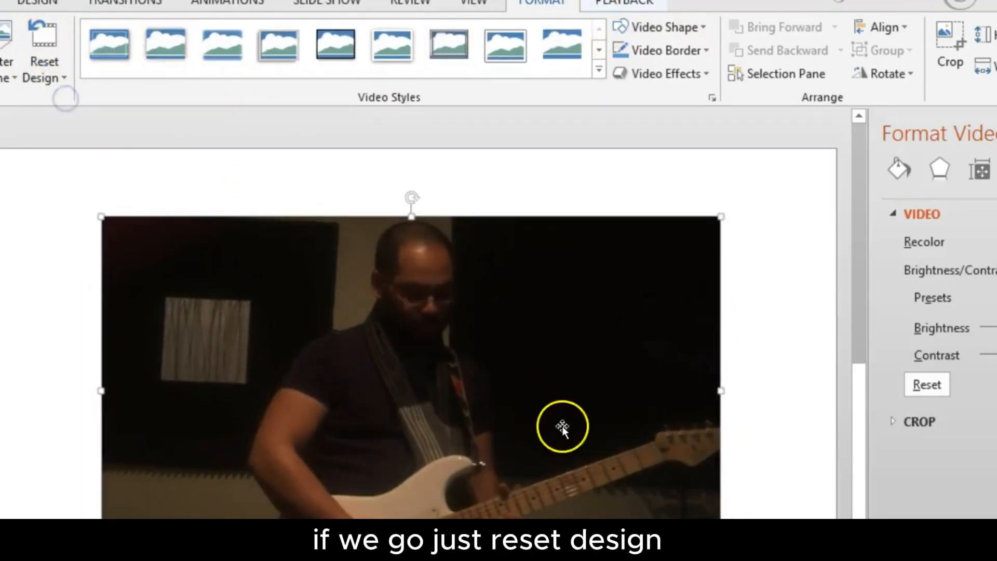
left_click(708, 214)
left_click_drag(636, 227, 631, 234)
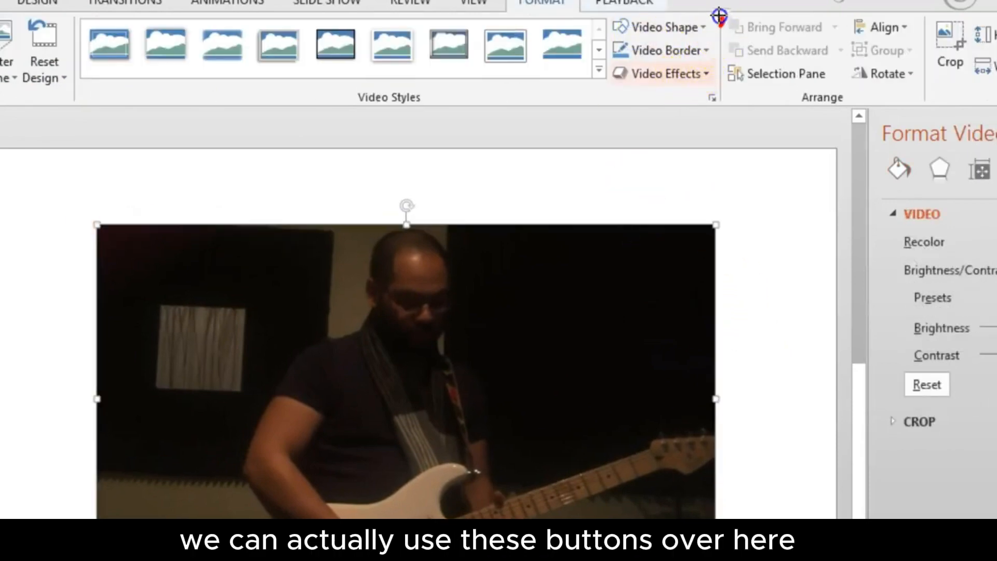
Try rounded-corner, diagonally rounded and parallelogram shapes on the video, and restore its plain rectangular shape
mouse_move(720, 16)
left_mouse_down()
mouse_move(649, 123)
mouse_move(675, 21)
left_mouse_up()
key("Escape")
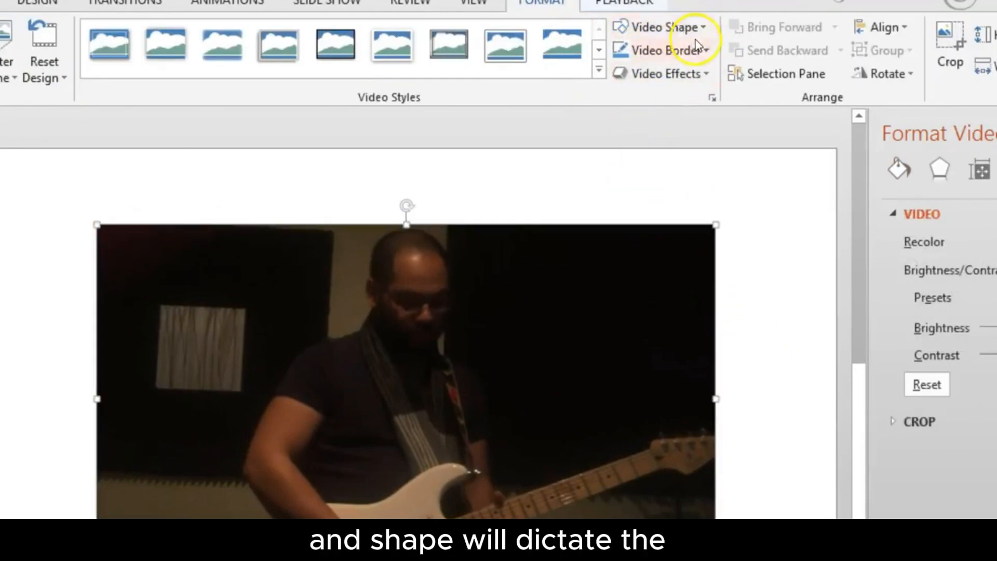
left_click(701, 28)
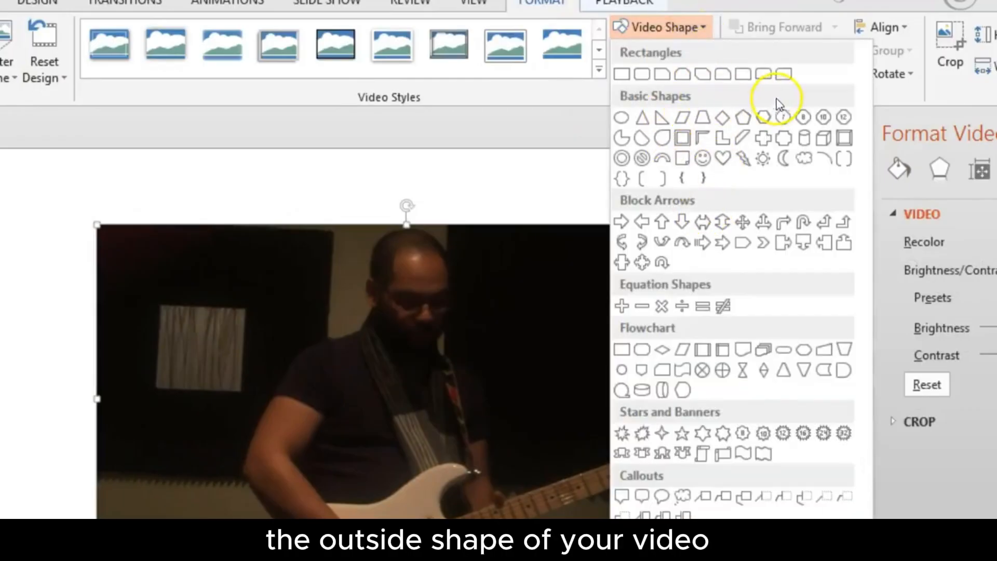
left_click(643, 74)
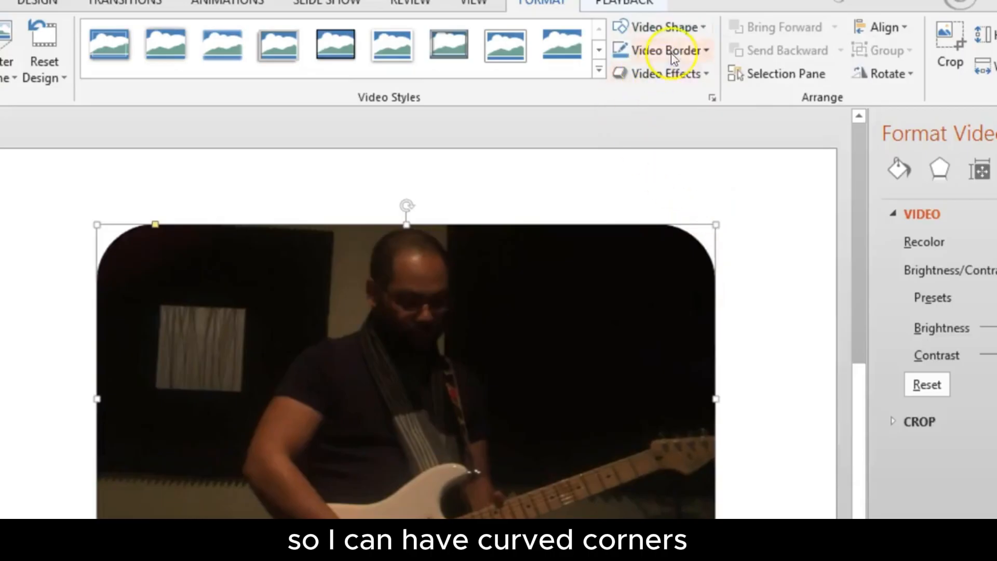
left_click(676, 28)
left_click(787, 74)
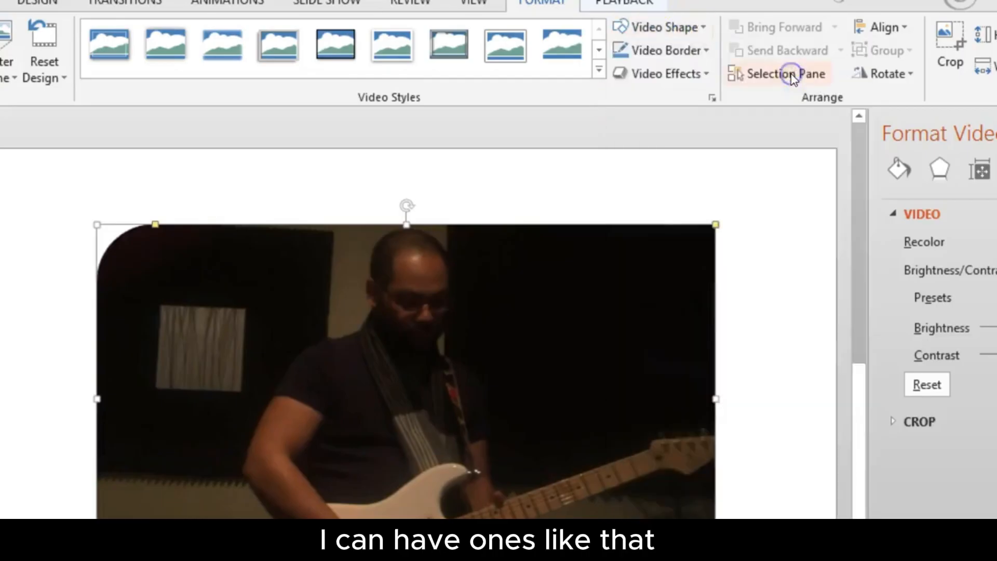
left_click(661, 27)
left_click(683, 349)
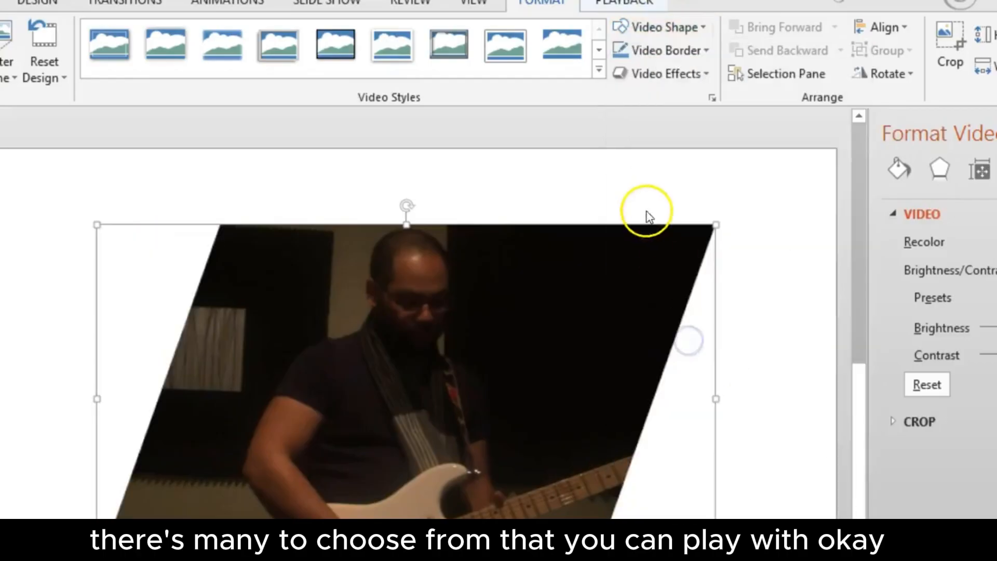
left_click(640, 32)
left_click(622, 71)
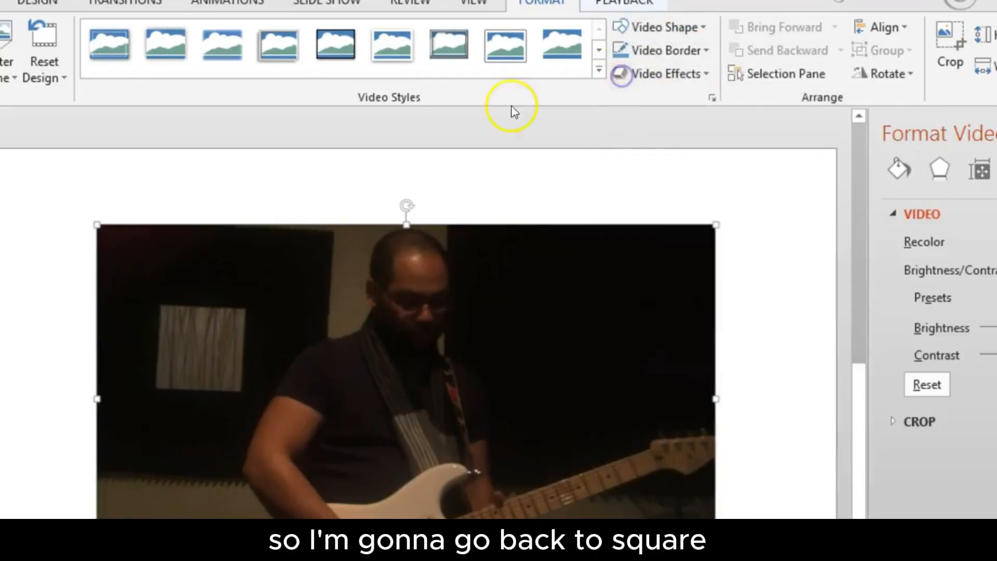
Examine the video border's colour, weight and dash options without applying any of them
left_click(666, 51)
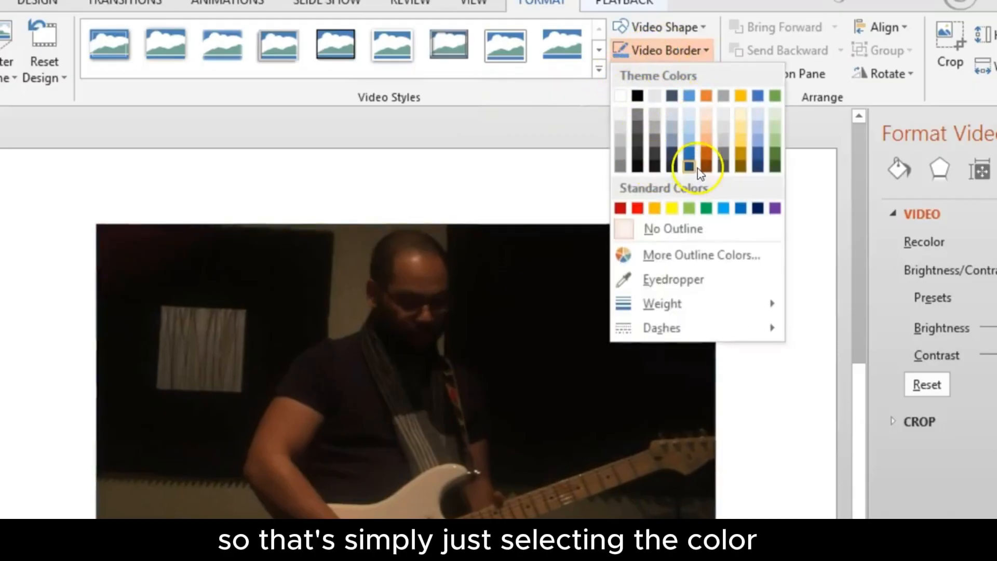
mouse_move(679, 305)
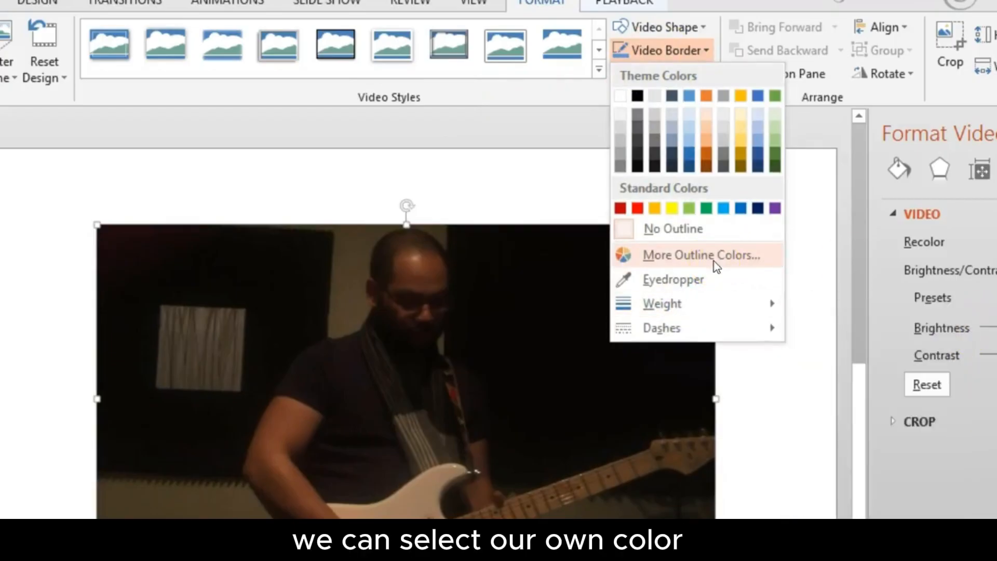
mouse_move(714, 327)
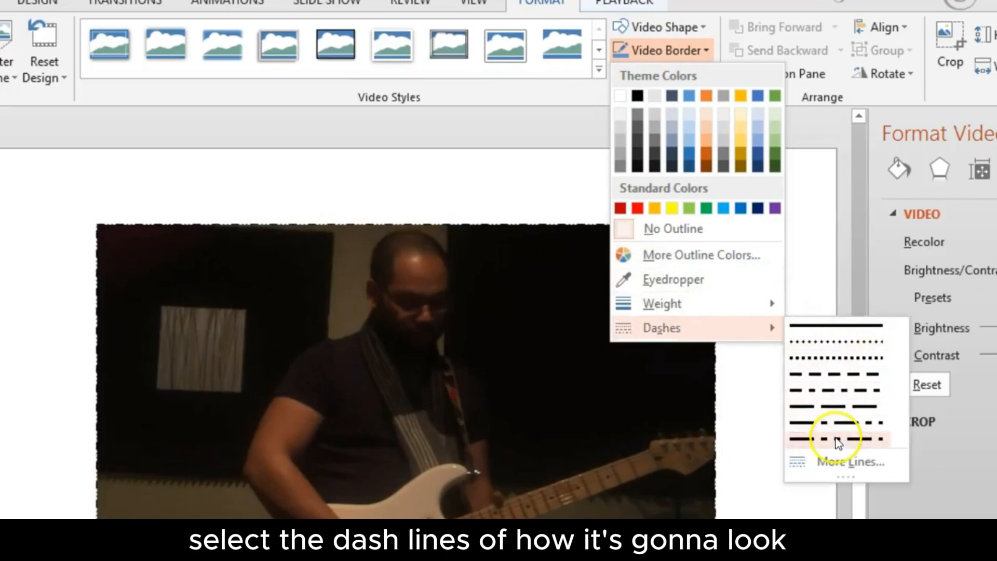
left_click(699, 48)
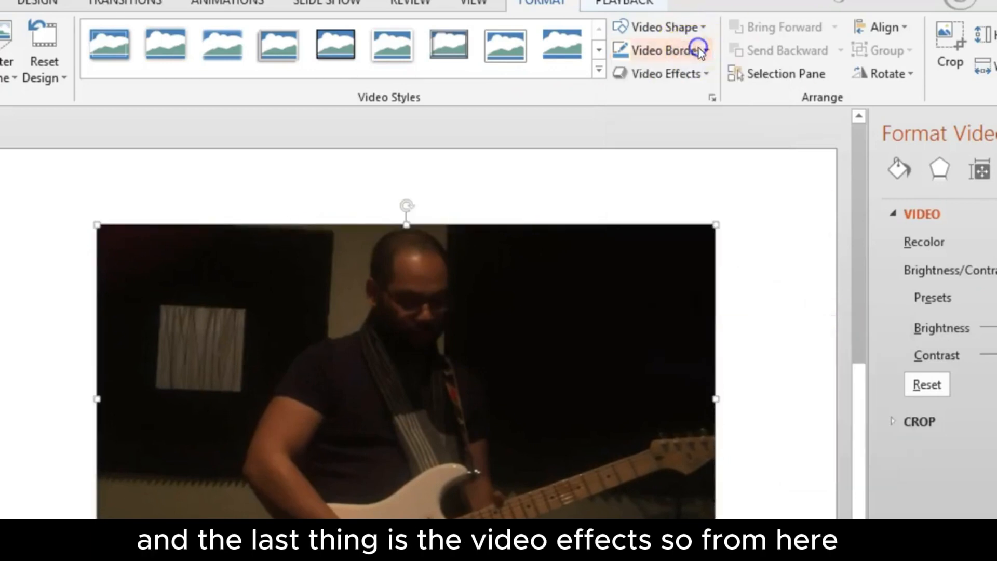
Look through the preset shadow effects for the video and open the detailed shadow options
left_click(667, 78)
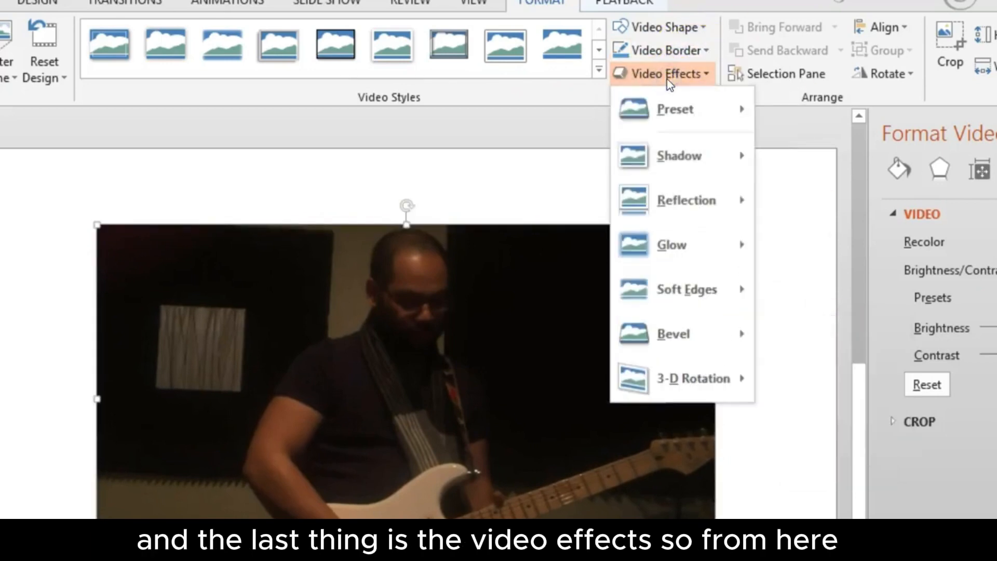
left_click(671, 120)
left_click(671, 156)
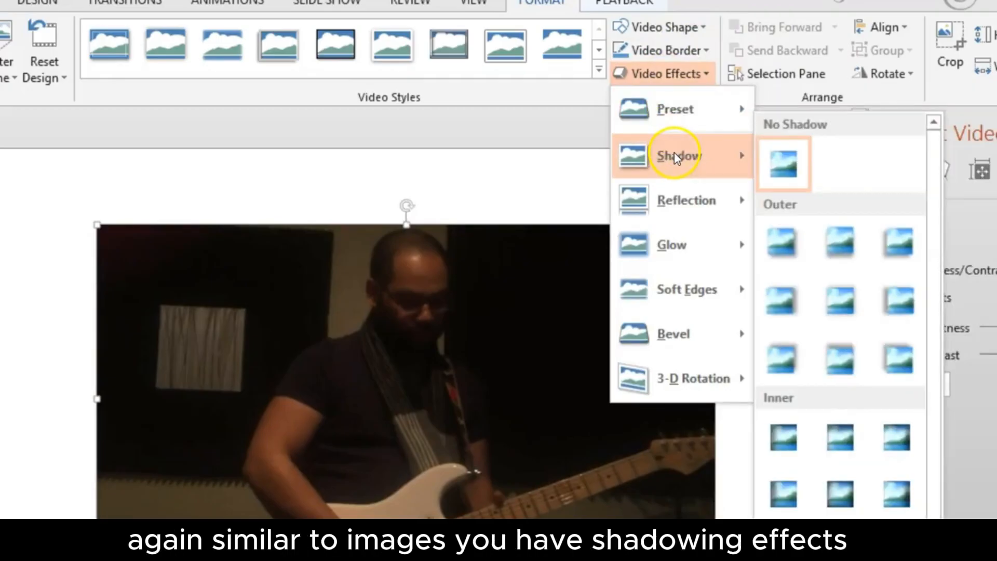
mouse_move(672, 188)
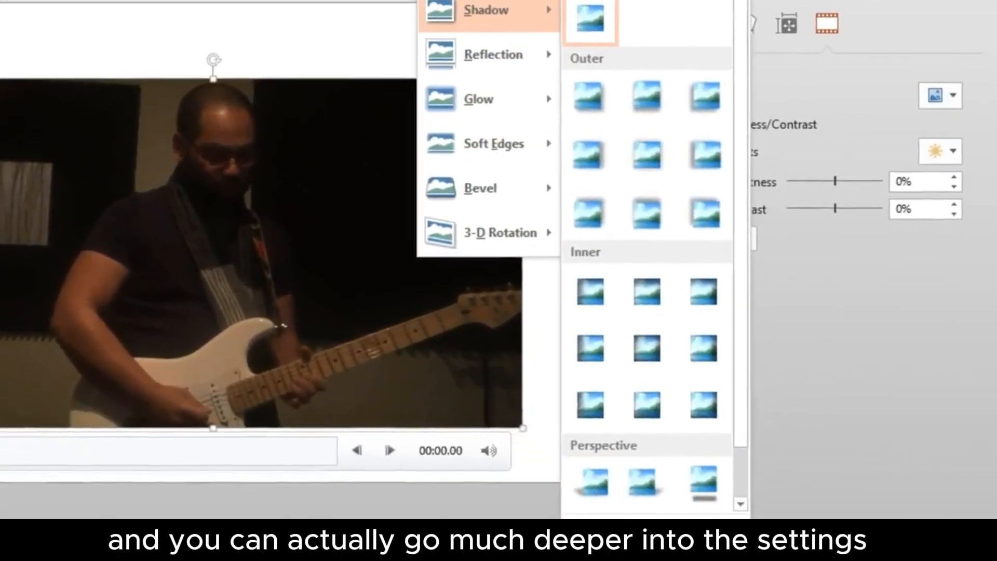
mouse_move(582, 553)
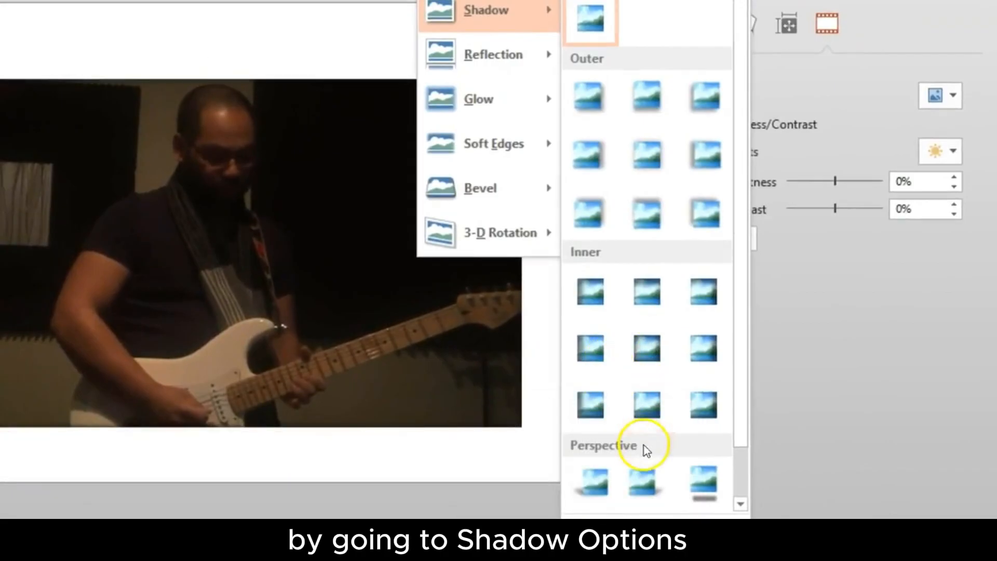
left_click(635, 515)
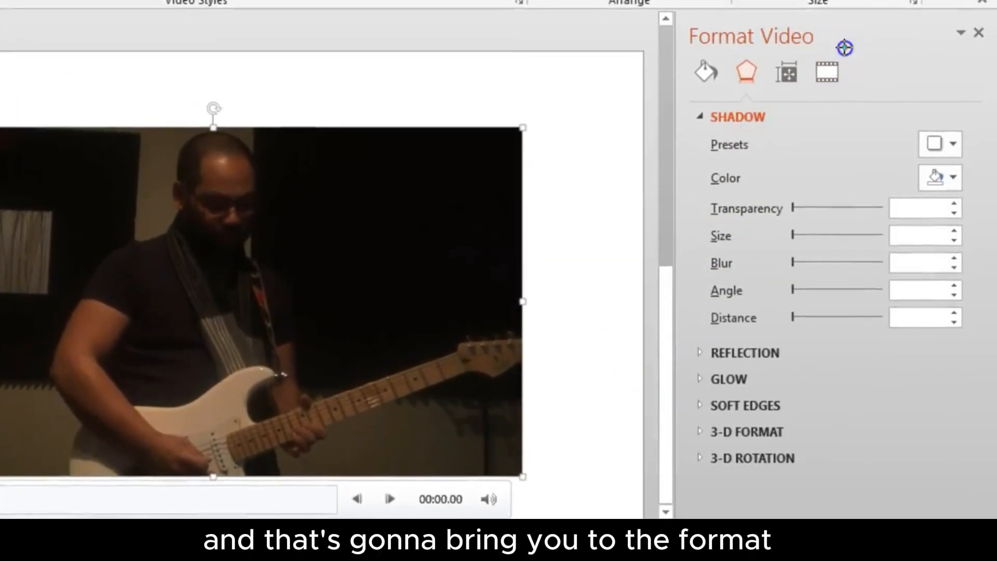
mouse_move(844, 48)
left_mouse_down()
mouse_move(670, 33)
mouse_move(833, 44)
left_mouse_up()
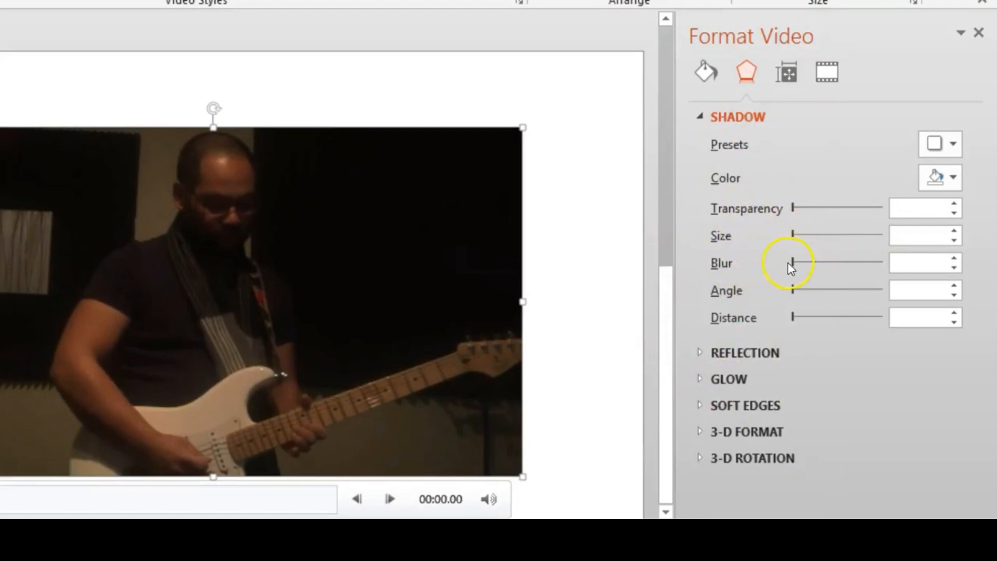
Give the video a shadow with 57% transparency, 126% size and 21 pt blur, and expand the reflection settings
left_click_drag(787, 263, 849, 235)
left_click(699, 352)
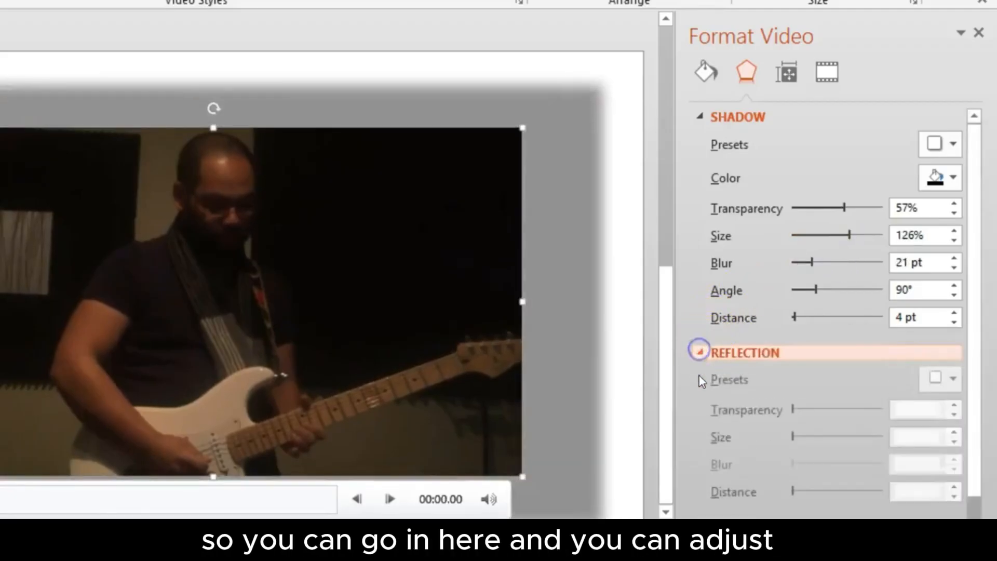
left_click_drag(977, 289, 964, 129)
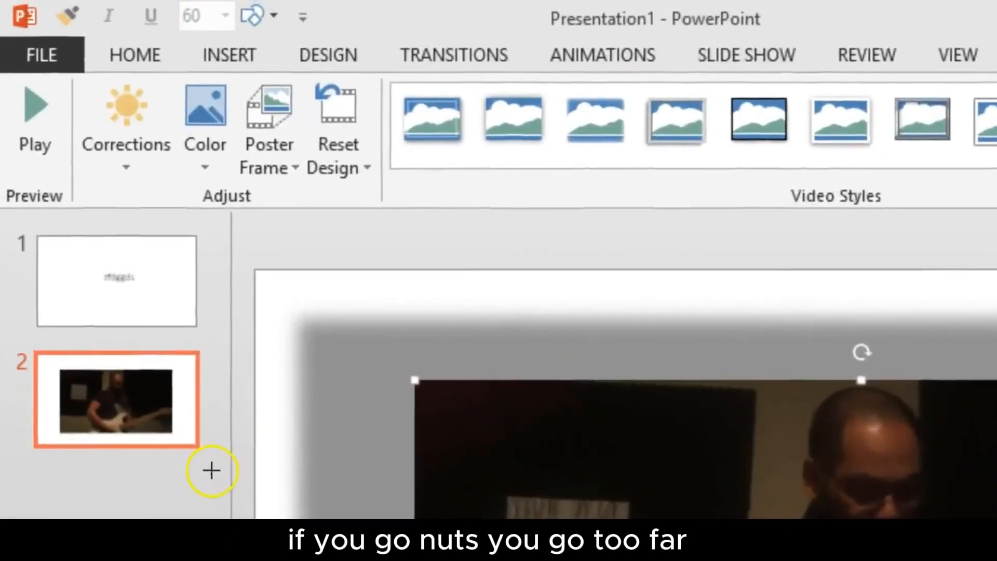
mouse_move(395, 150)
left_mouse_down()
mouse_move(383, 107)
mouse_move(369, 196)
mouse_move(397, 34)
left_mouse_up()
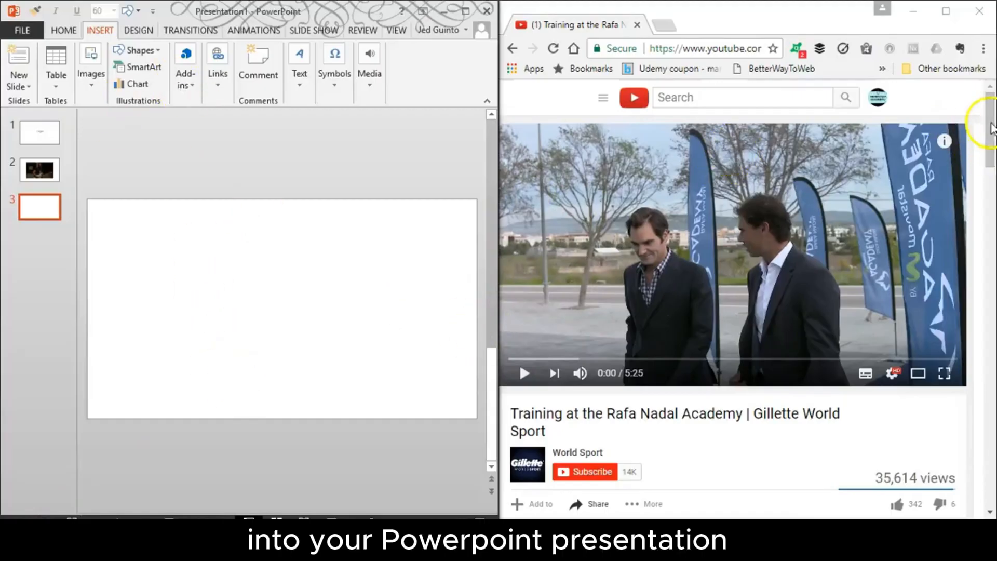
In the browser, show and select the embed code of the YouTube video "Training at the Rafa Nadal Academy | Gillette World Sport"
left_click(992, 128)
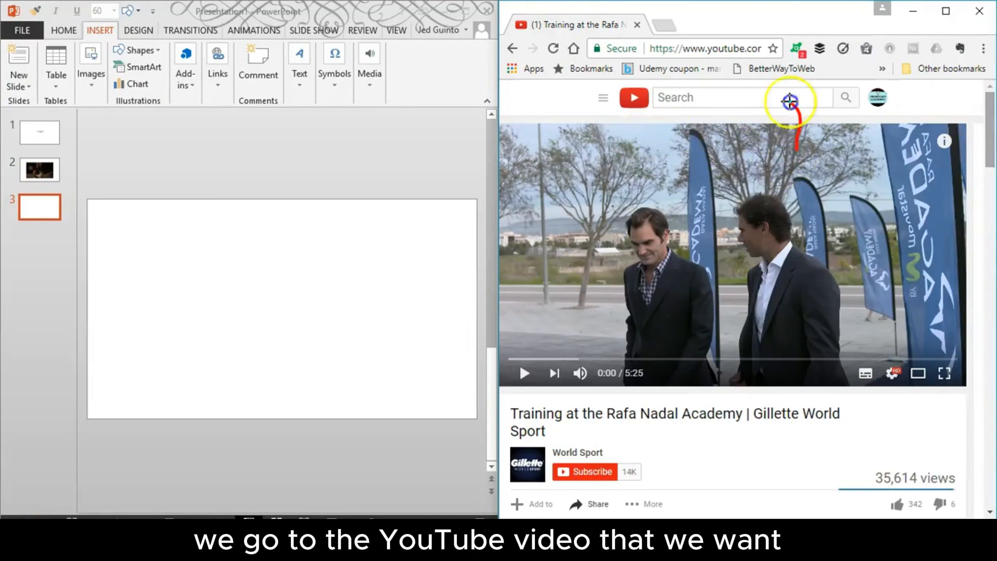
mouse_move(792, 104)
left_mouse_down()
mouse_move(783, 392)
mouse_move(794, 100)
left_mouse_up()
key("Escape")
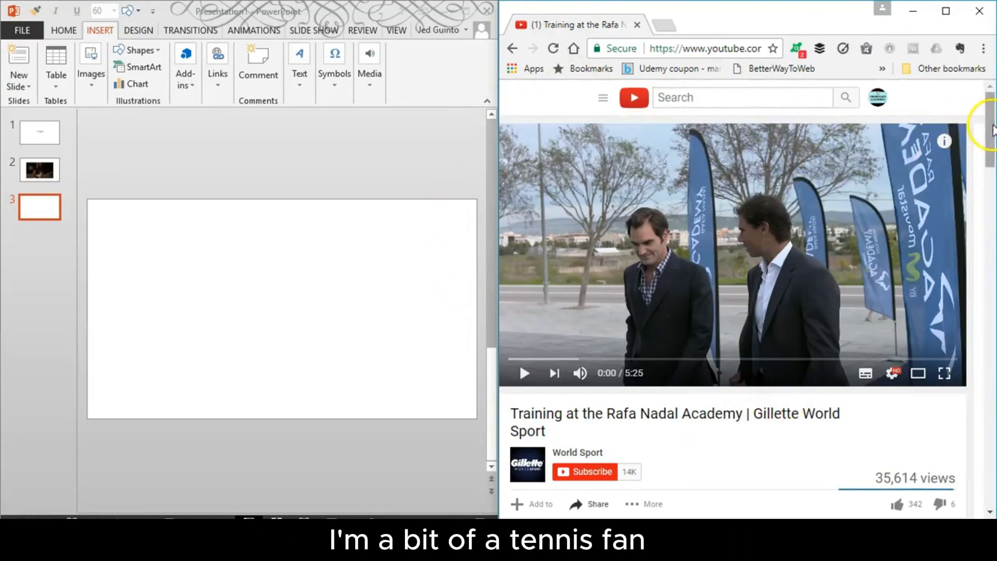
scroll(994, 131, "down", 2)
scroll(994, 131, "down", 3)
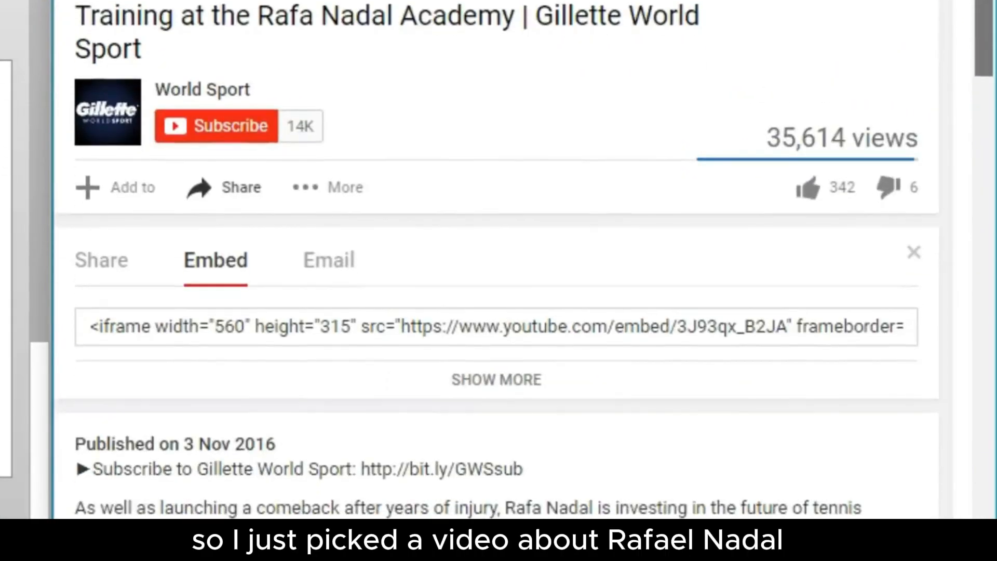
left_click(100, 258)
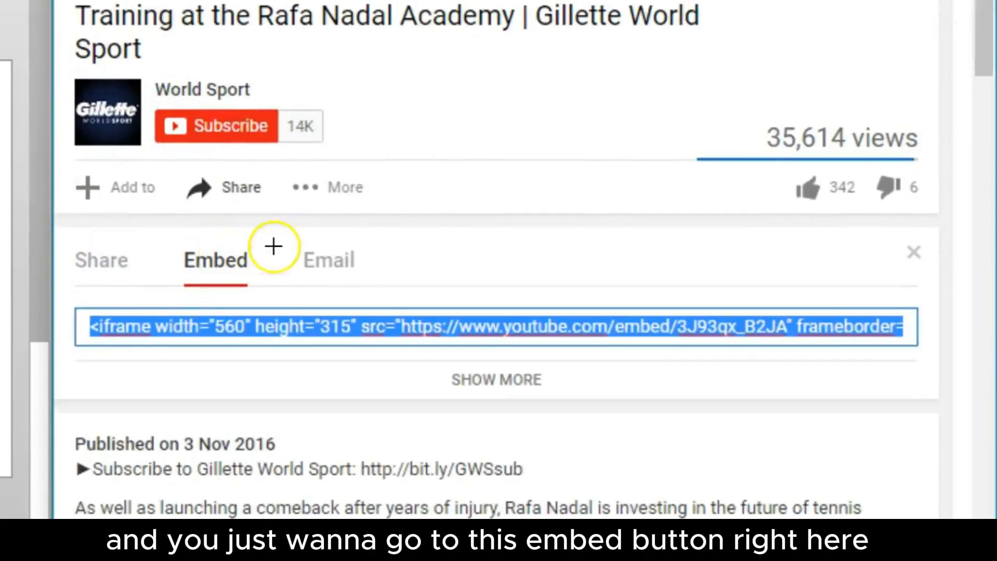
mouse_move(266, 236)
left_mouse_down()
mouse_move(129, 314)
mouse_move(253, 216)
left_mouse_up()
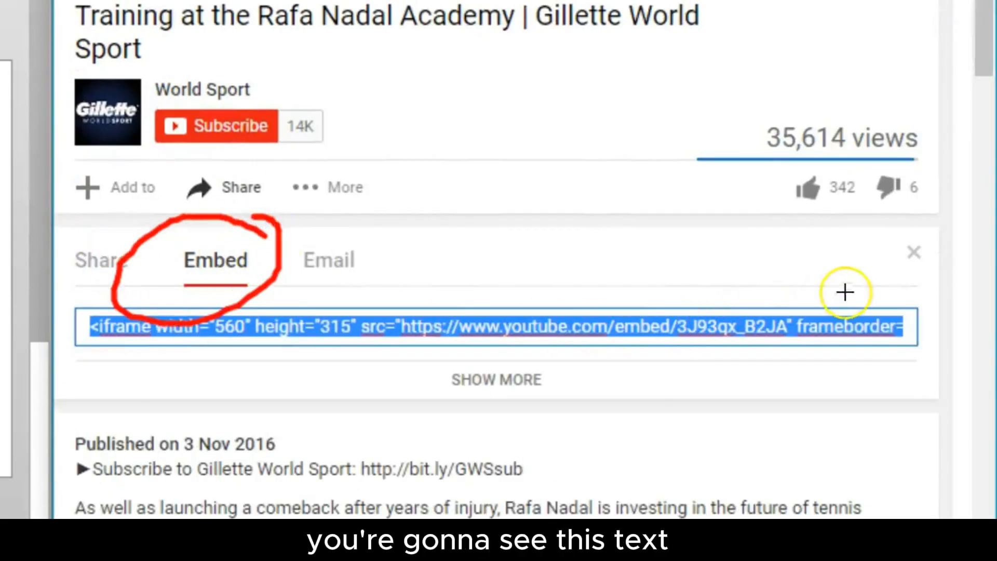
mouse_move(846, 291)
left_mouse_down()
mouse_move(865, 311)
mouse_move(256, 279)
mouse_move(545, 363)
left_mouse_up()
left_click_drag(466, 365, 925, 296)
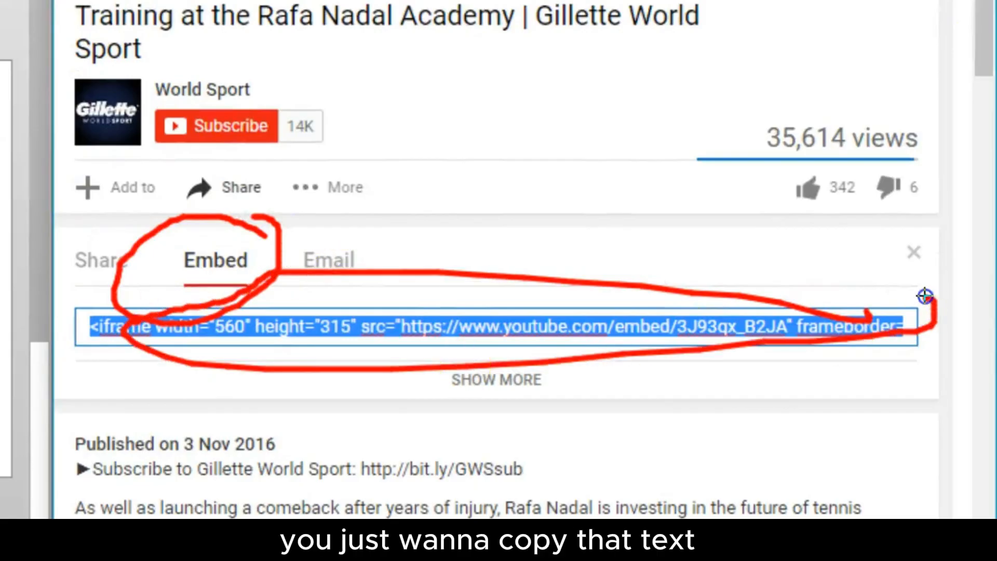
key("Escape")
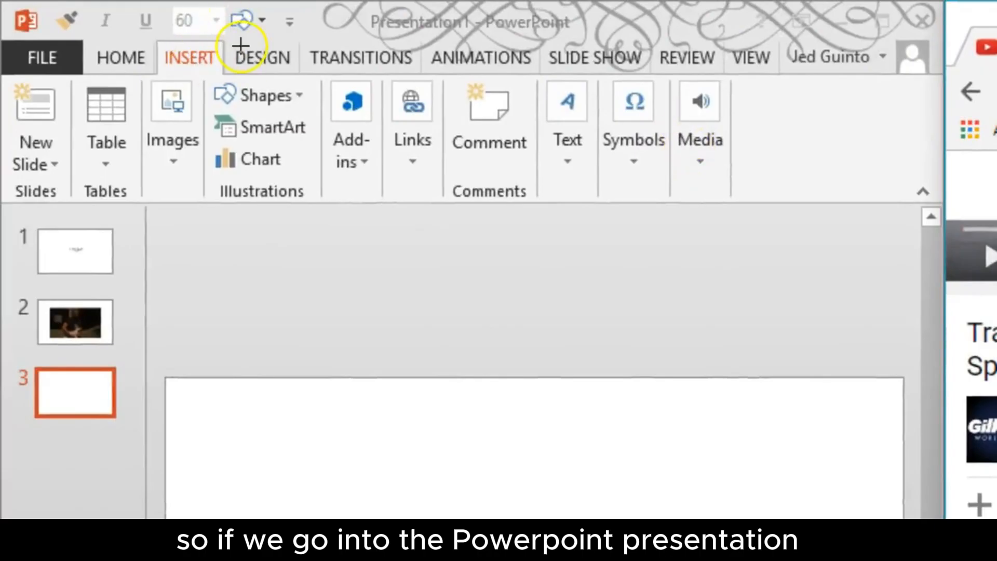
Switch to PowerPoint, start inserting an online video on the blank third slide, and shift the dialog slightly aside
mouse_move(235, 40)
left_mouse_down()
mouse_move(99, 34)
mouse_move(230, 33)
left_mouse_up()
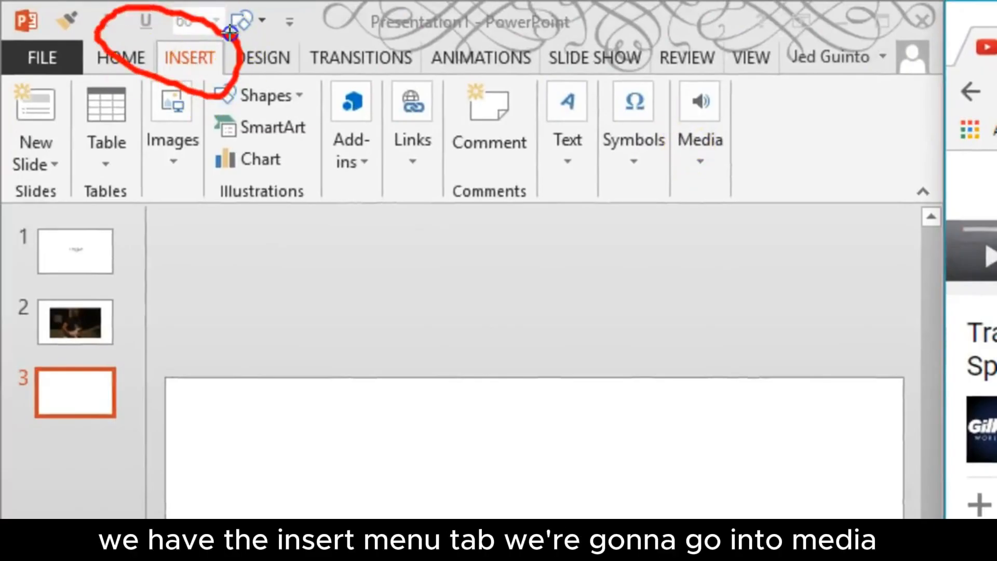
mouse_move(743, 81)
left_mouse_down()
mouse_move(697, 72)
mouse_move(751, 49)
left_mouse_up()
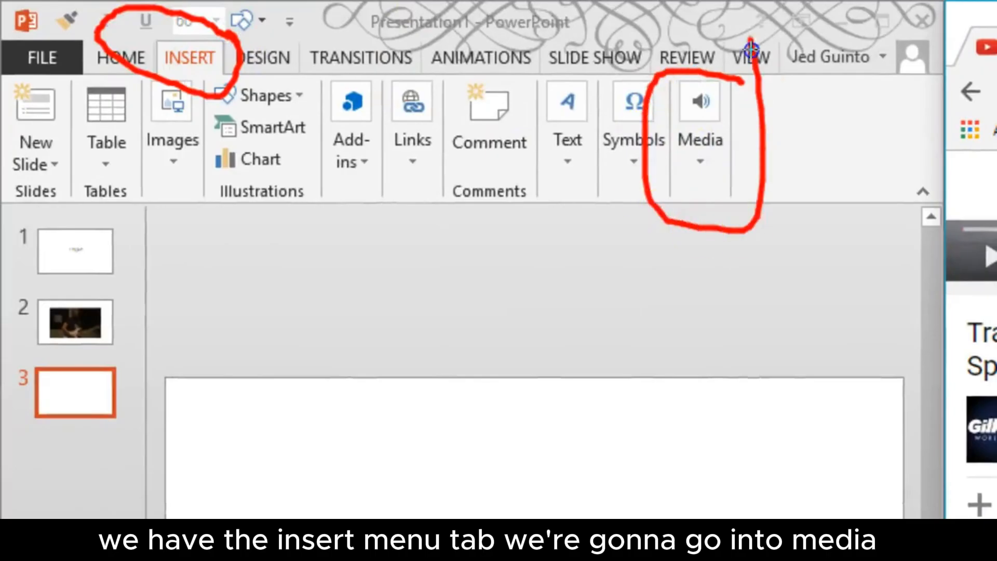
left_click(713, 101)
left_click(685, 283)
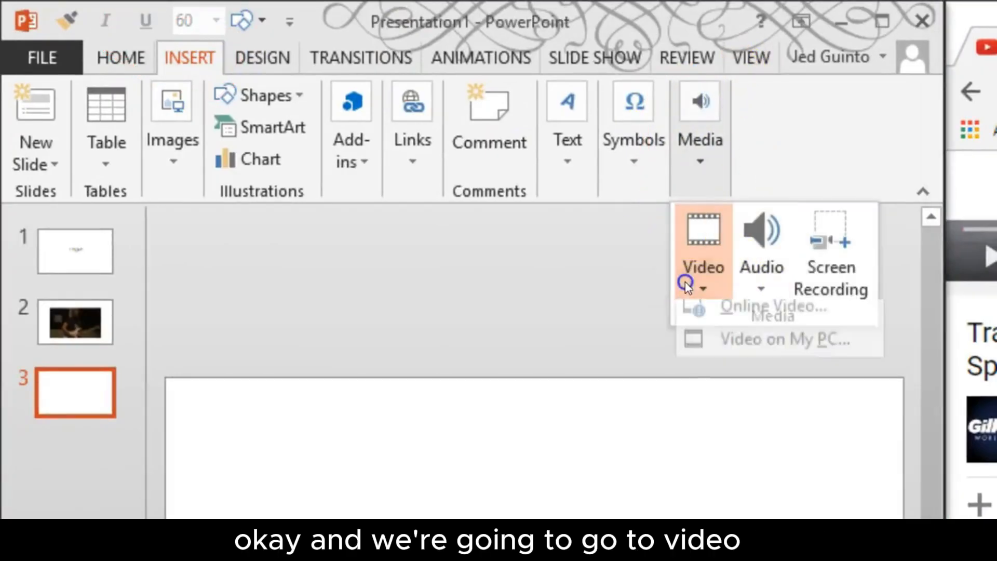
left_click(741, 325)
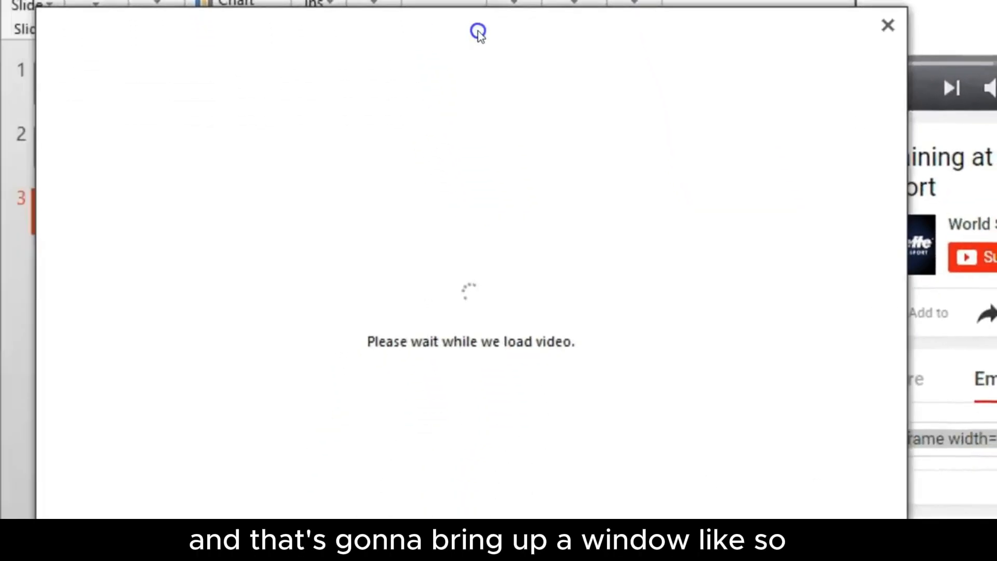
left_click_drag(478, 31, 450, 31)
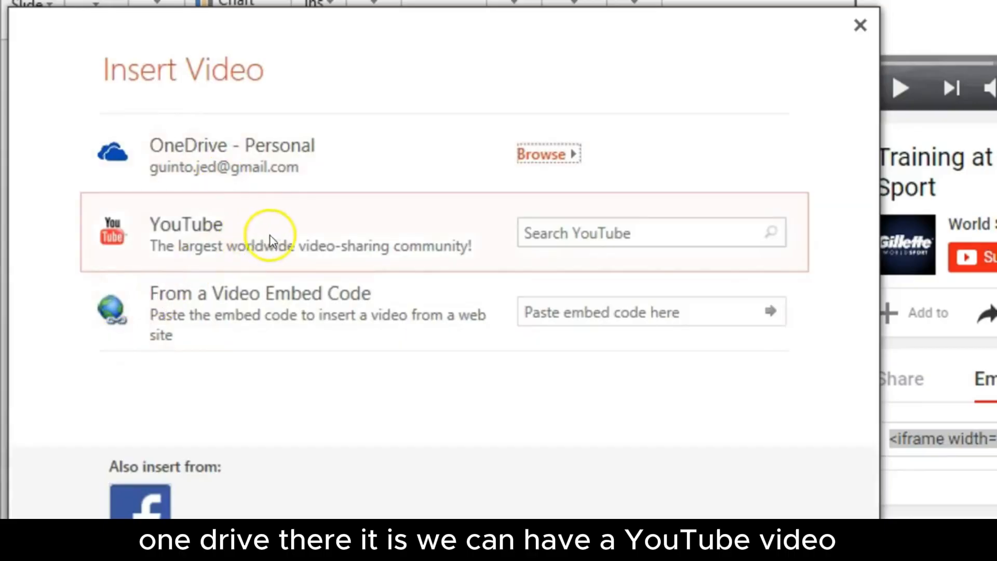
Examine the YouTube search and video embed code options for inserting an online video, ending in the embed code field
left_click(640, 227)
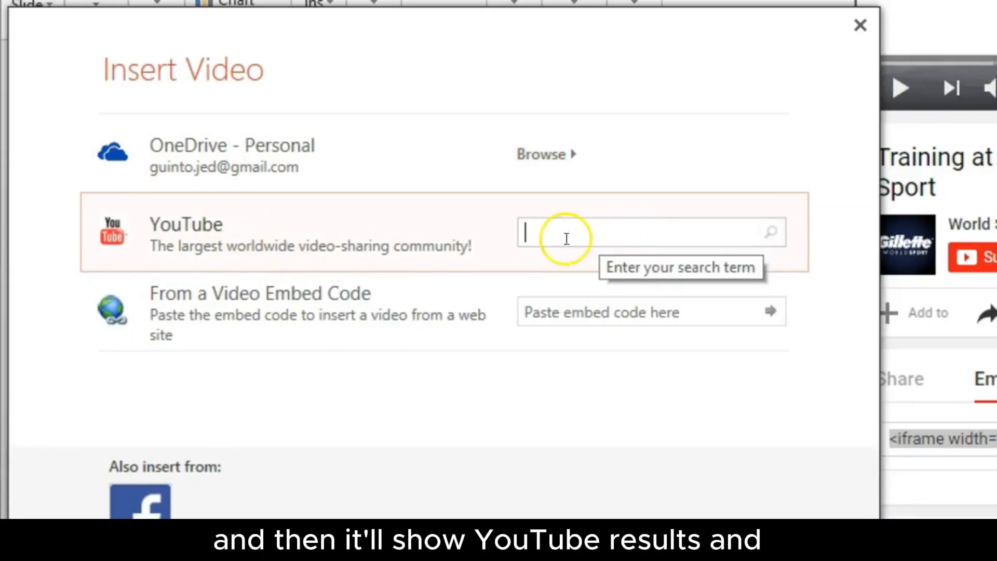
left_click(548, 309)
left_click(592, 234)
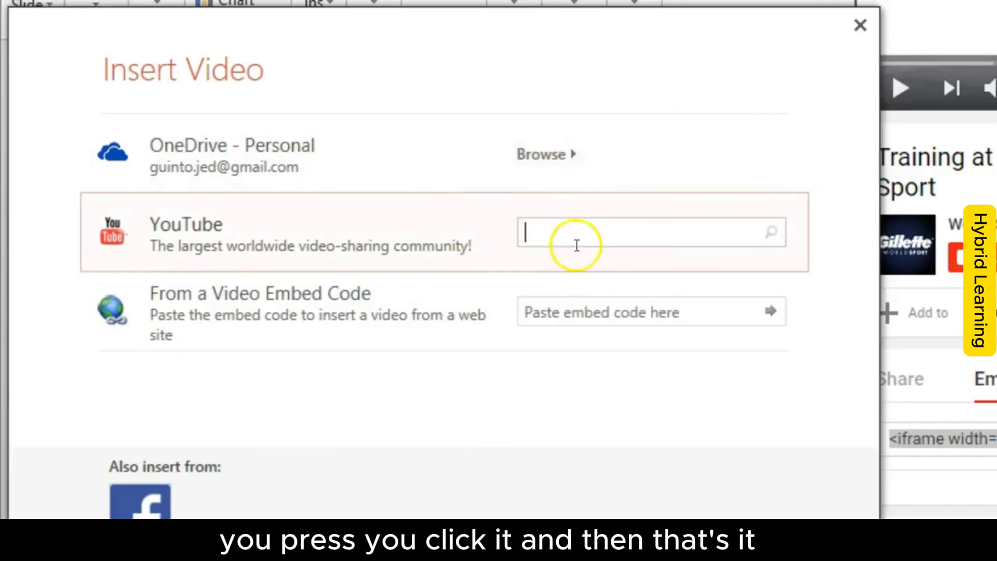
left_click(589, 311)
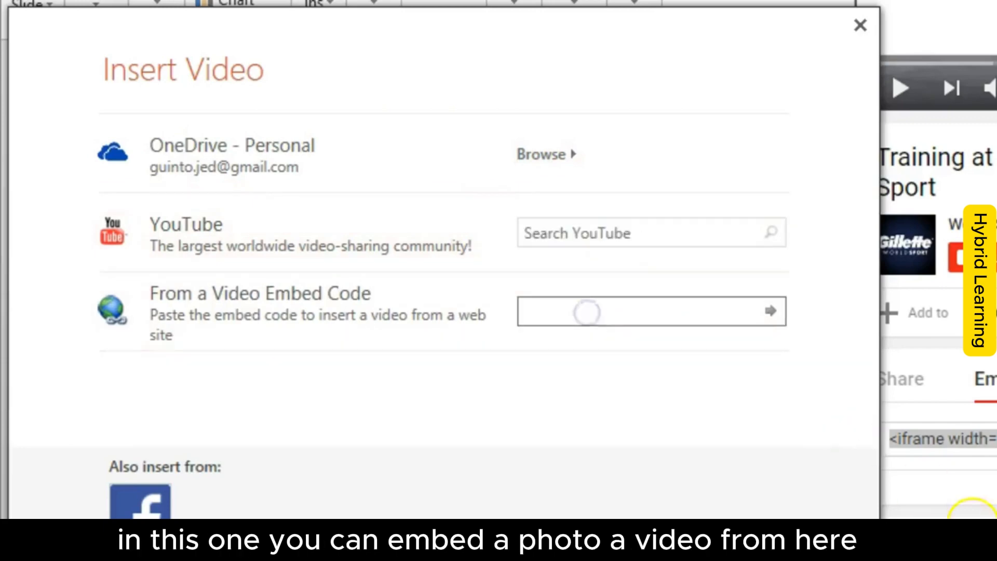
Switch to the browser and copy the entire embed code of the Rafa Nadal Academy YouTube video
left_click(982, 439)
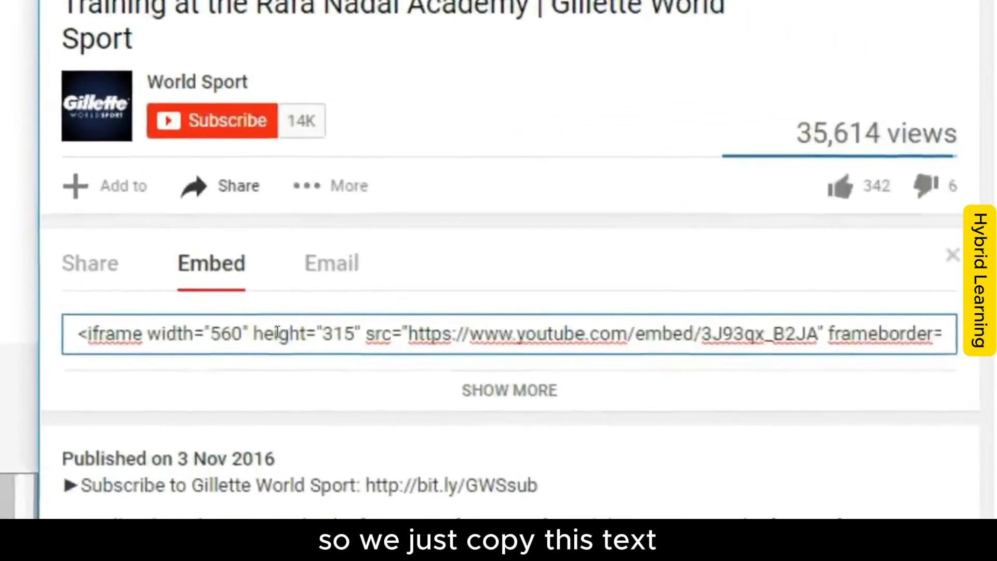
left_click(977, 440)
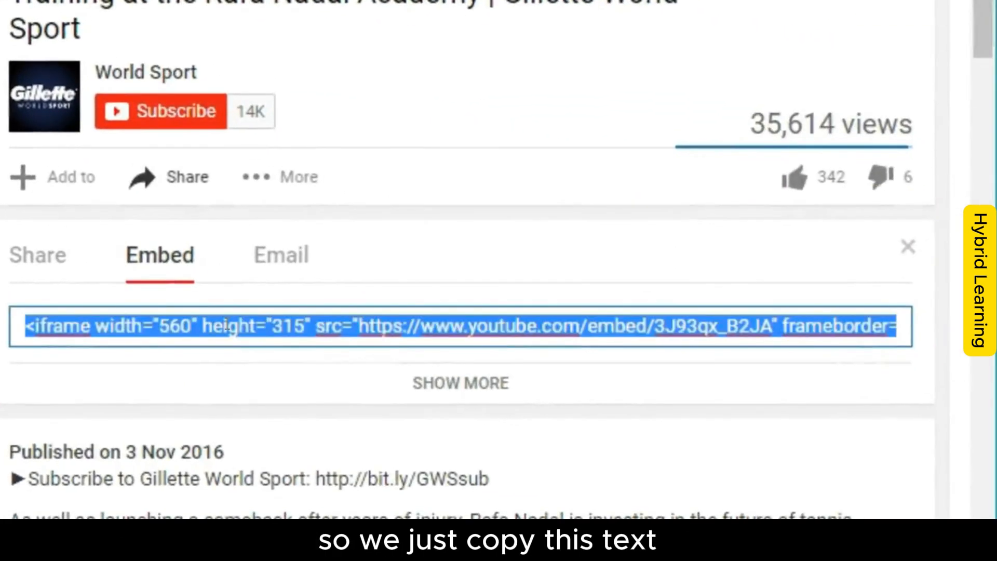
right_click(227, 325)
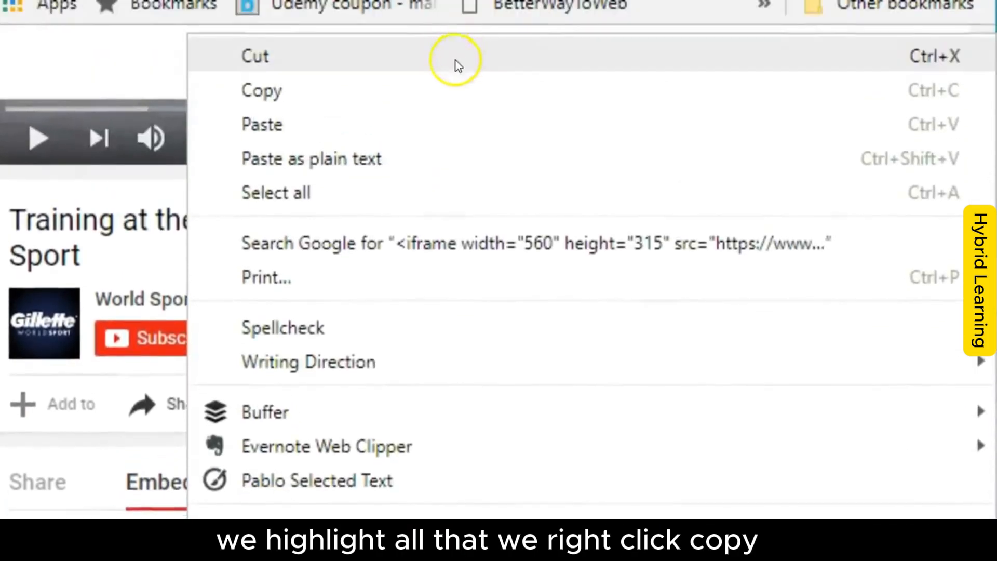
left_click(452, 86)
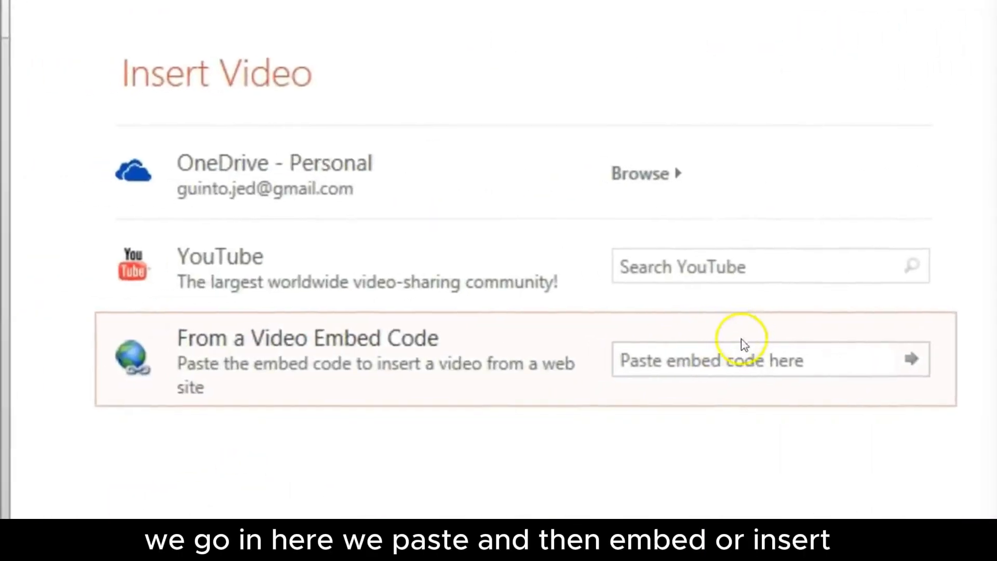
Paste the copied code as the video embed code in PowerPoint and insert the video on slide 3
left_click(744, 345)
key("ctrl+v")
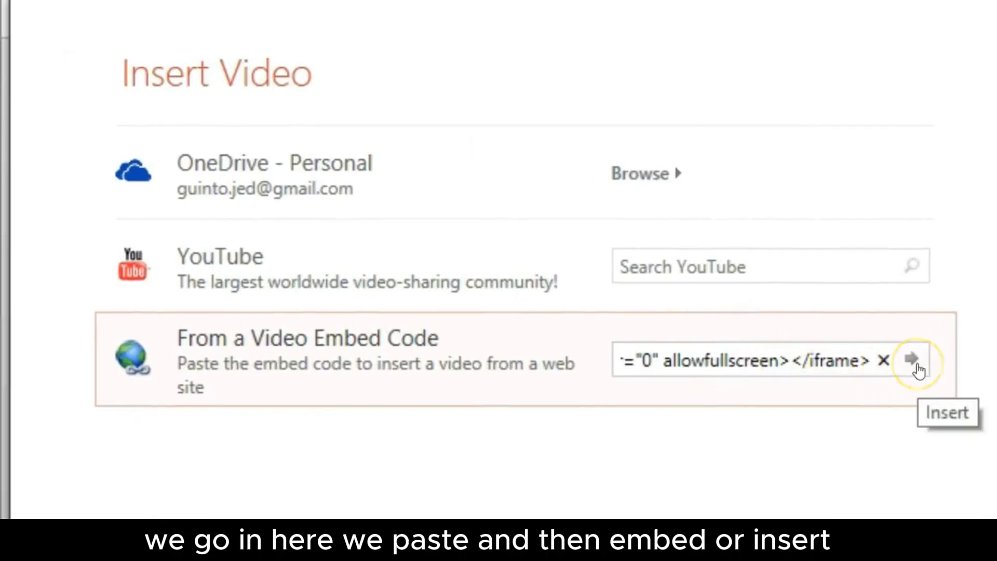
left_click(916, 365)
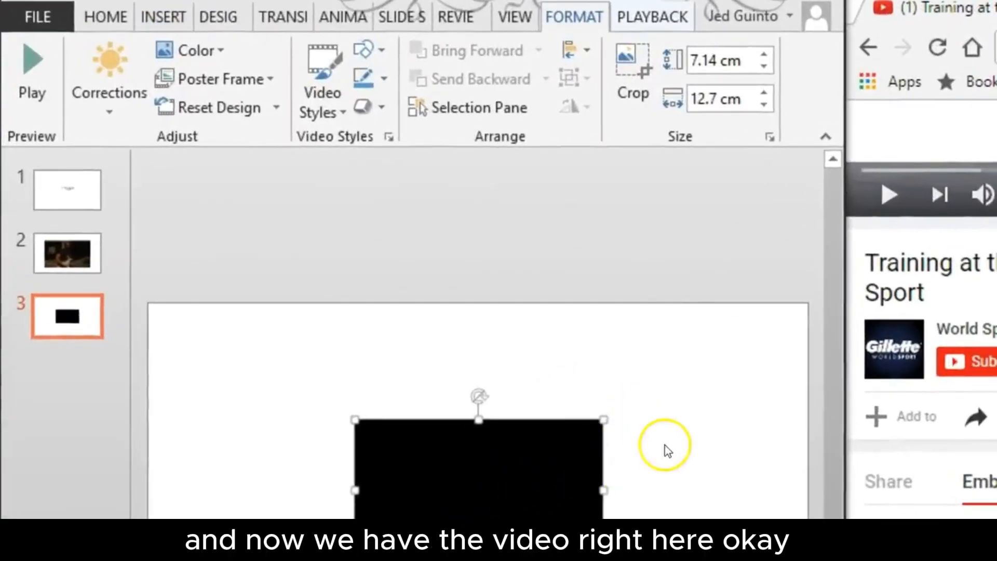
Select the embedded video on slide 3 and start its preview playback
left_click(664, 460)
left_click(480, 472)
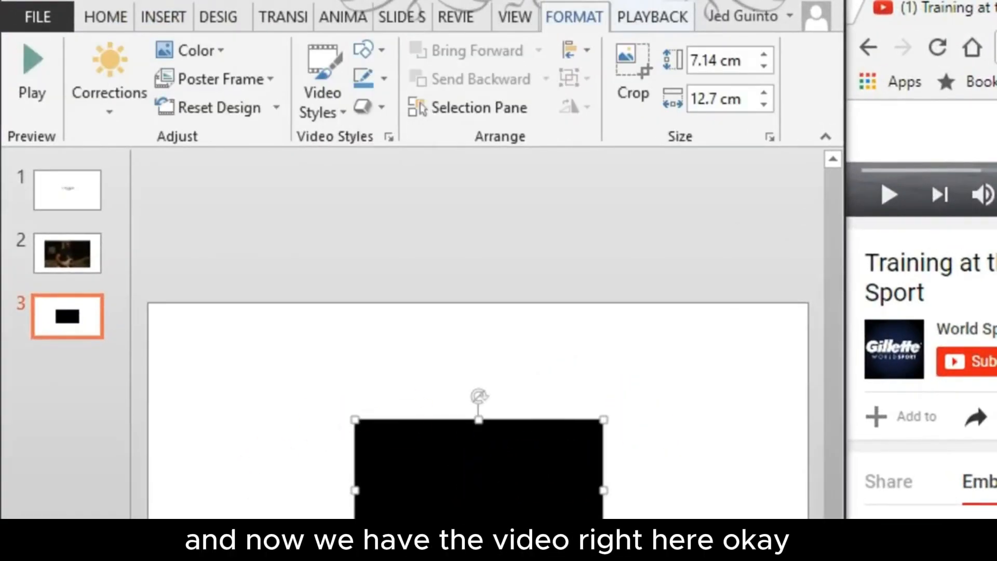
left_click(38, 64)
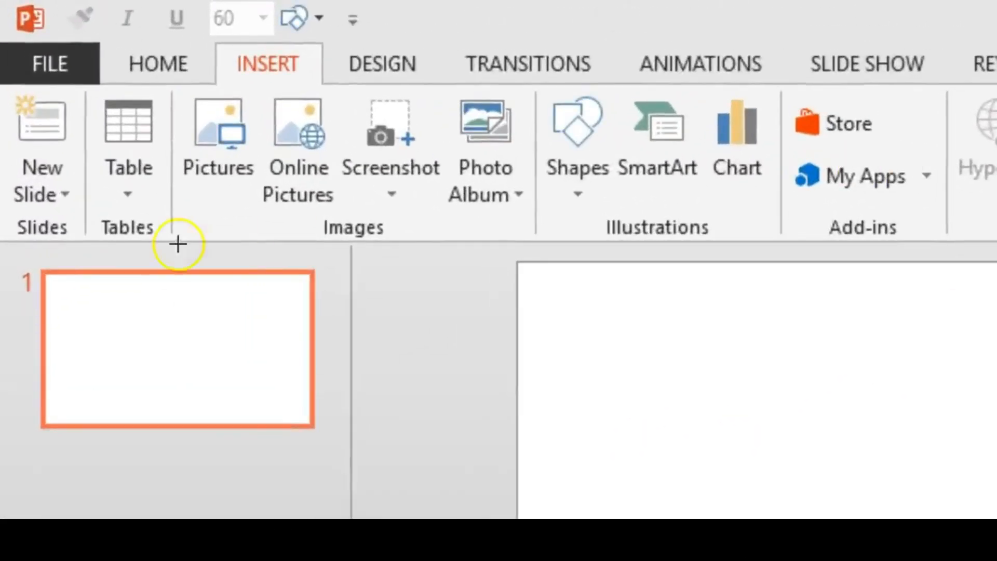
Examine the media options and the file dialog for inserting audio from the PC, and close the dialog without choosing a file
mouse_move(333, 10)
left_mouse_down()
mouse_move(251, 29)
mouse_move(377, 29)
left_mouse_up()
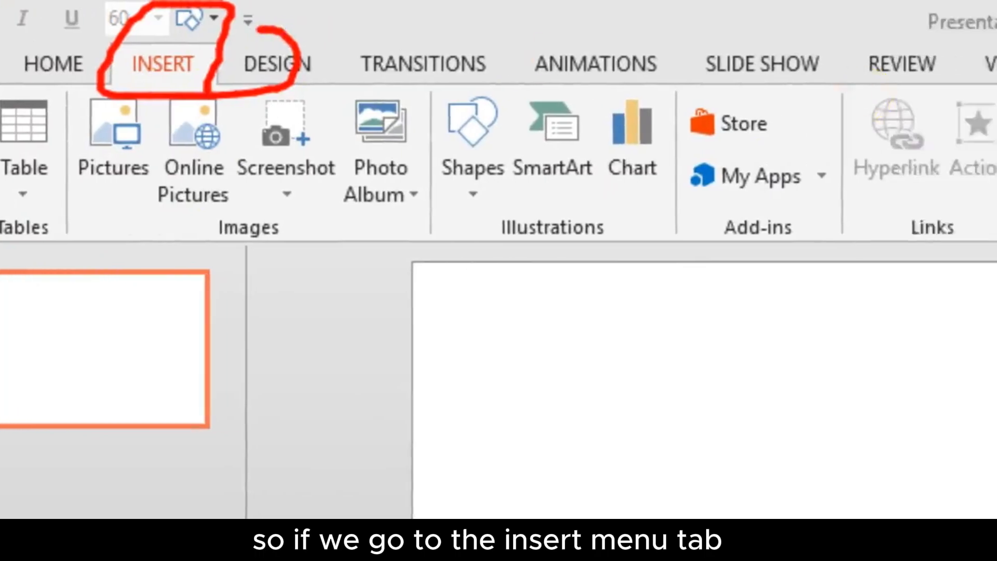
left_click_drag(632, 250, 826, 250)
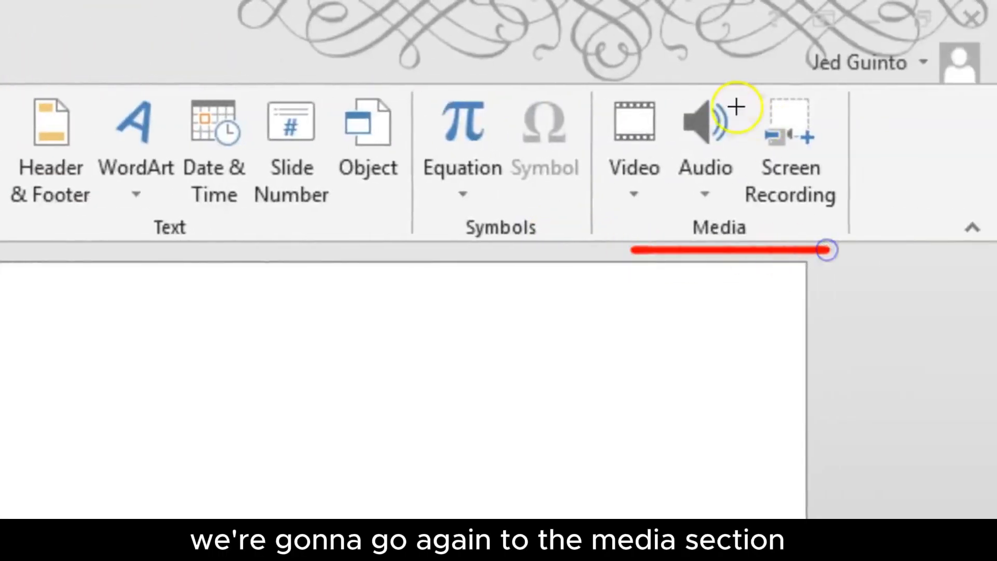
mouse_move(736, 107)
left_mouse_down()
mouse_move(722, 82)
mouse_move(773, 161)
mouse_move(758, 118)
left_mouse_up()
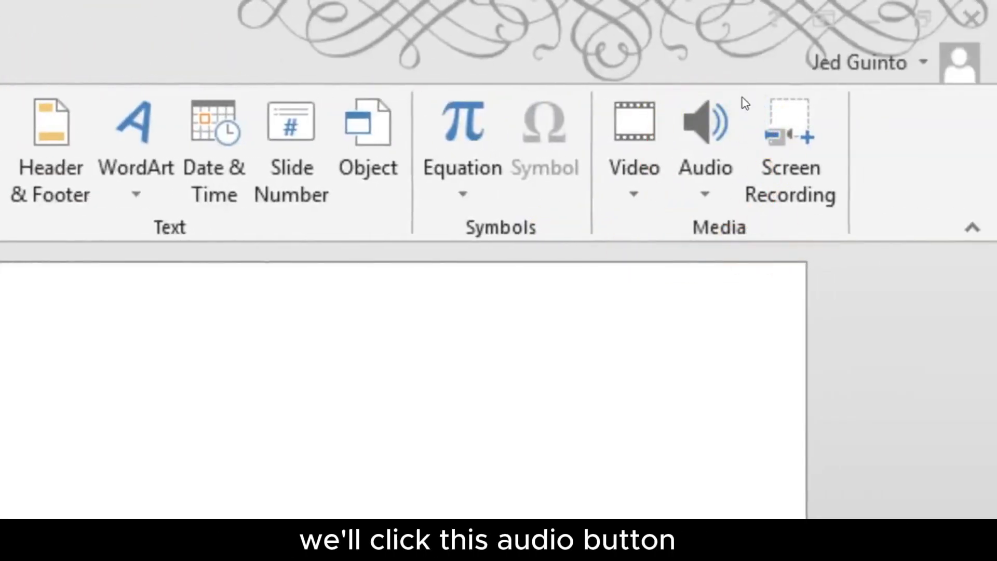
left_click(709, 133)
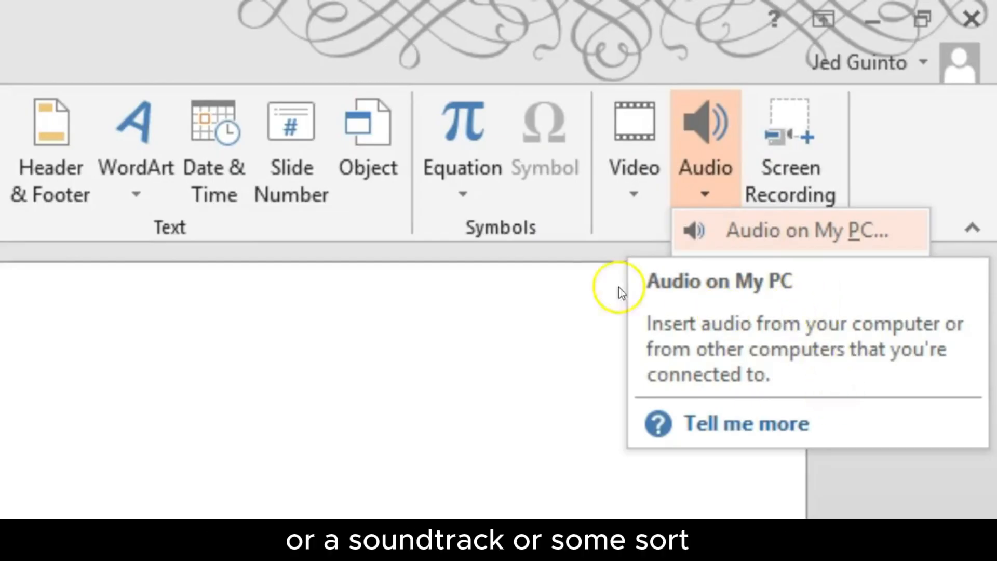
left_click(744, 238)
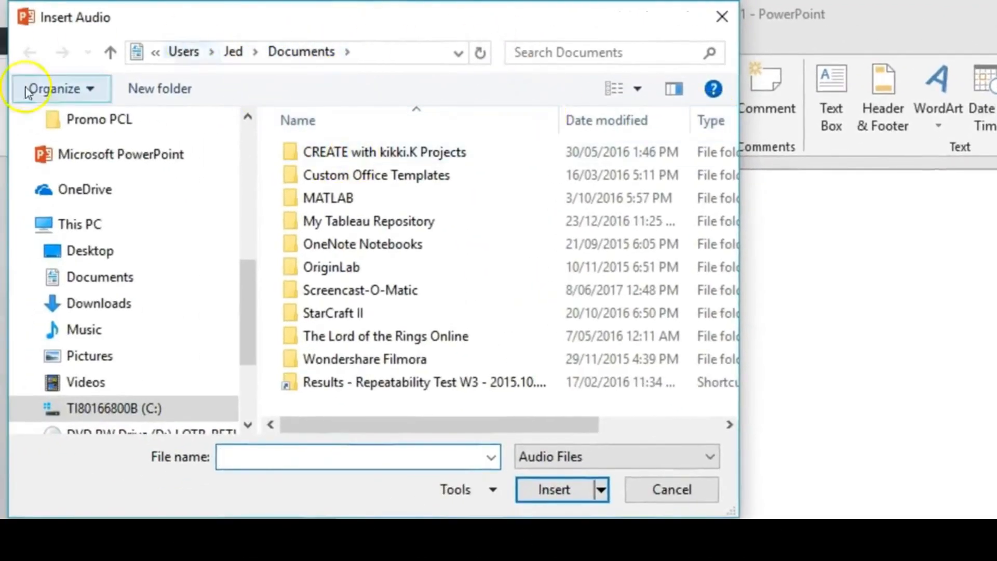
left_click_drag(162, 30, 182, 42)
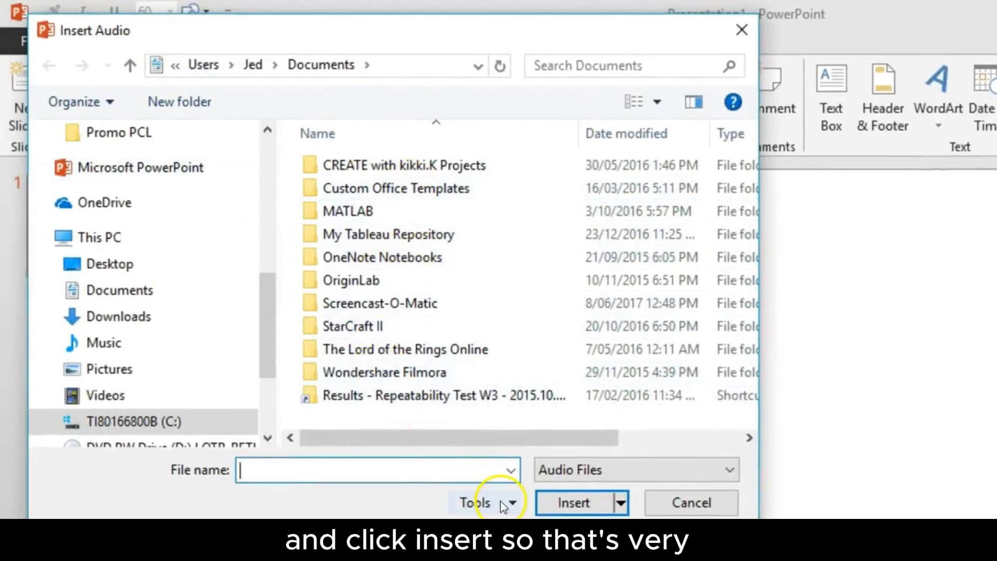
mouse_move(643, 485)
left_mouse_down()
mouse_move(525, 470)
mouse_move(632, 471)
left_mouse_up()
key("Escape")
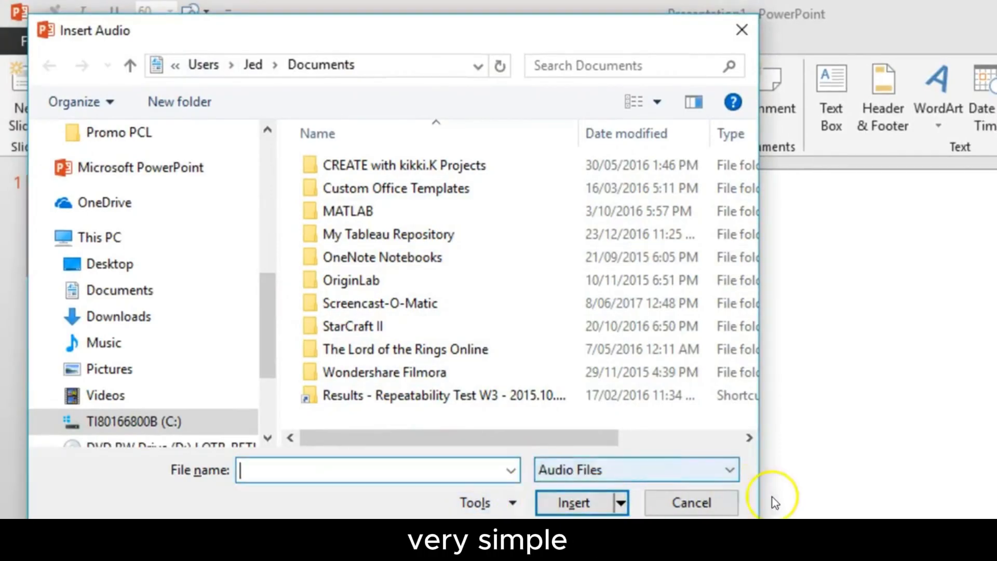
left_click(713, 509)
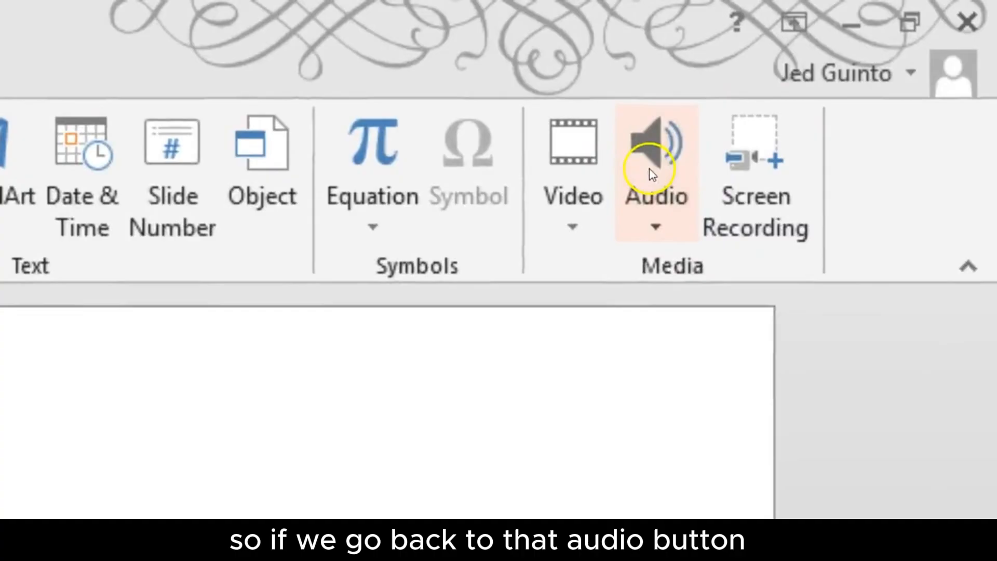
Record an audio clip of about 5 seconds named Recorded Sound and insert it on the slide
left_click(649, 168)
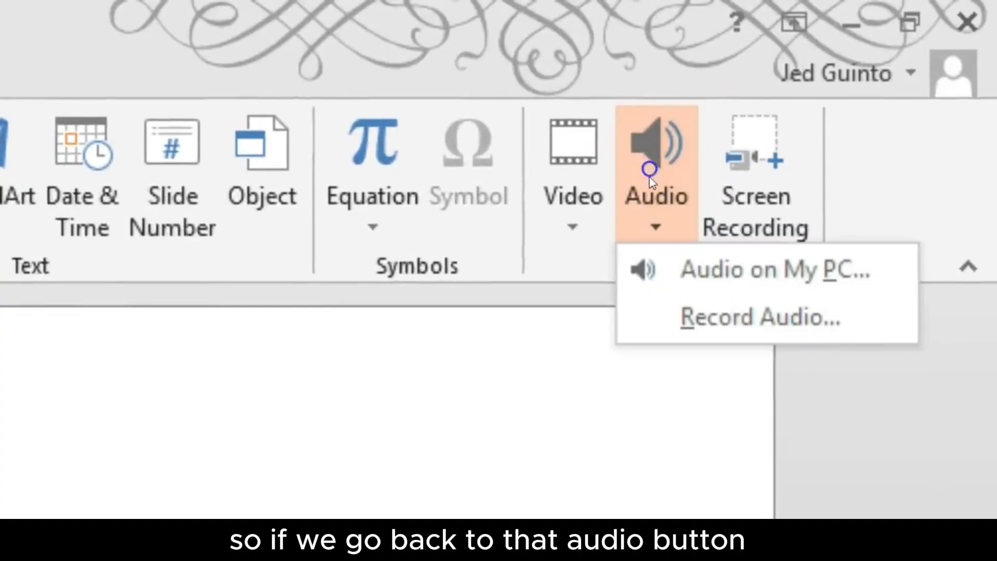
left_click(683, 303)
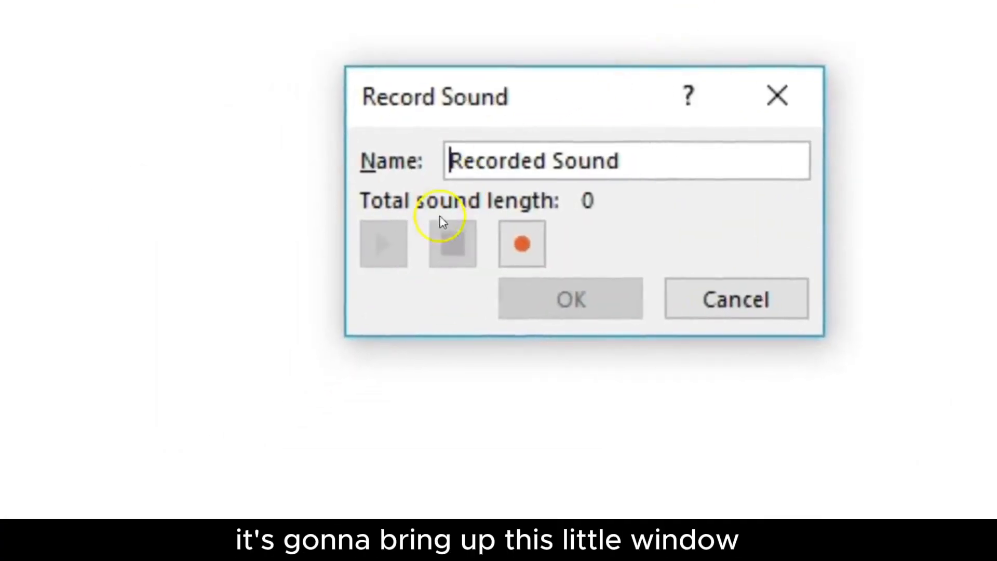
left_click(529, 252)
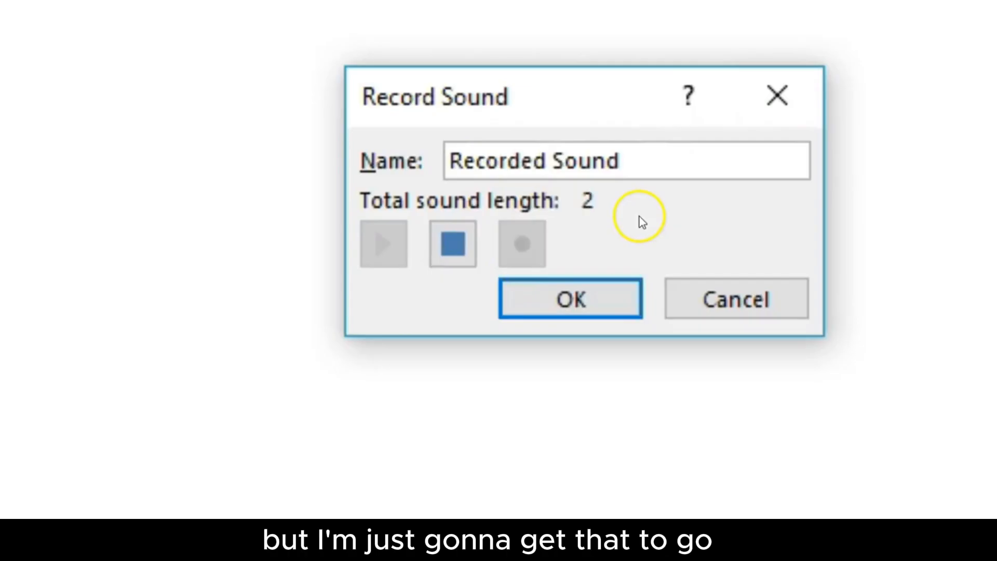
mouse_move(630, 191)
left_mouse_down()
mouse_move(568, 243)
mouse_move(628, 176)
left_mouse_up()
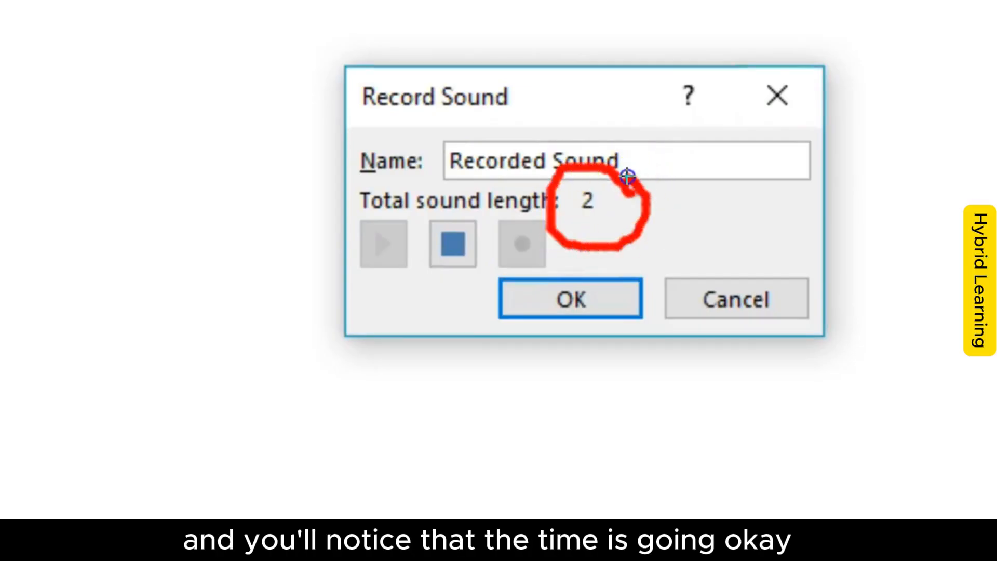
key("Escape")
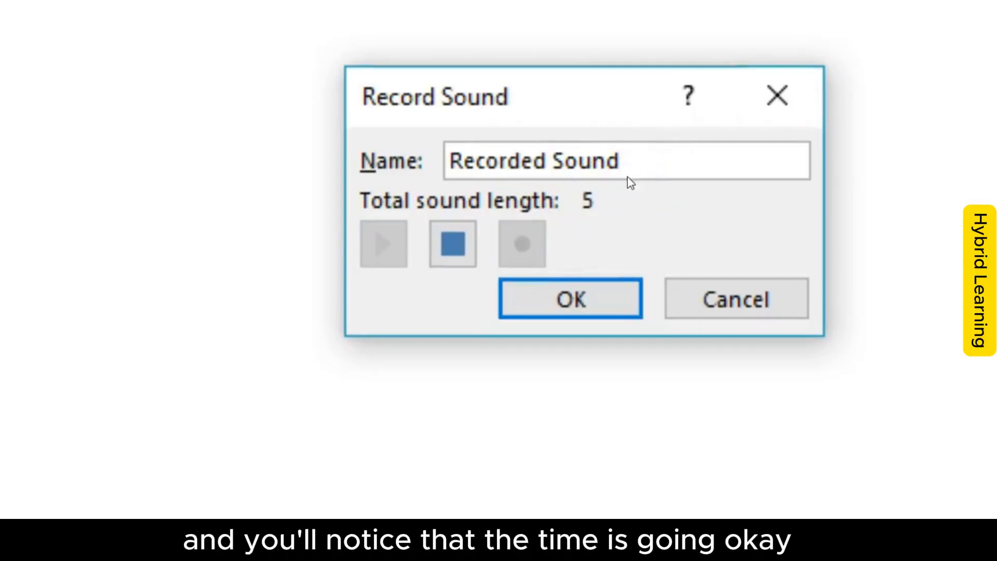
left_click(581, 292)
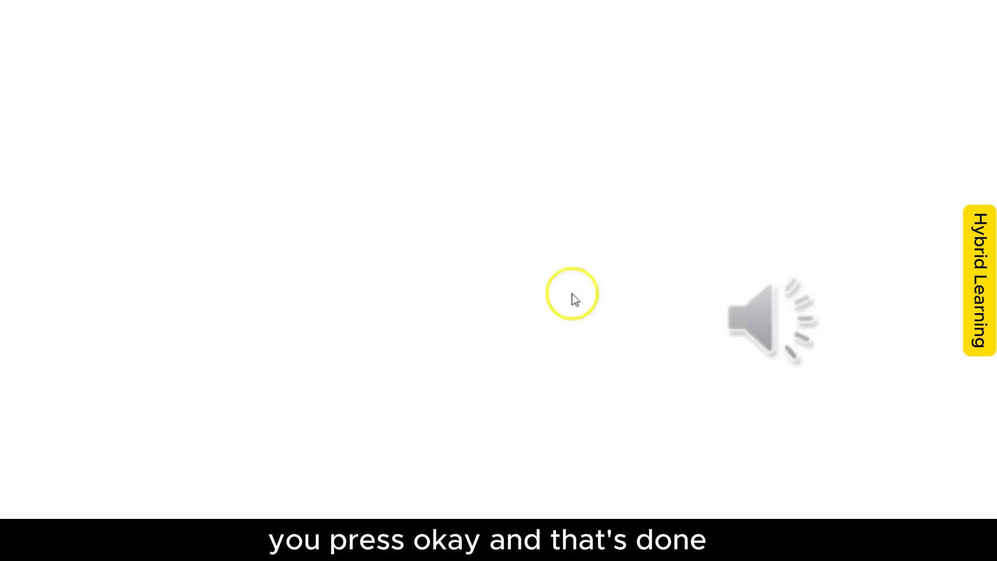
Adjust the recorded clip's volume slightly in its playback controls, review its time display, and deselect the clip
mouse_move(770, 365)
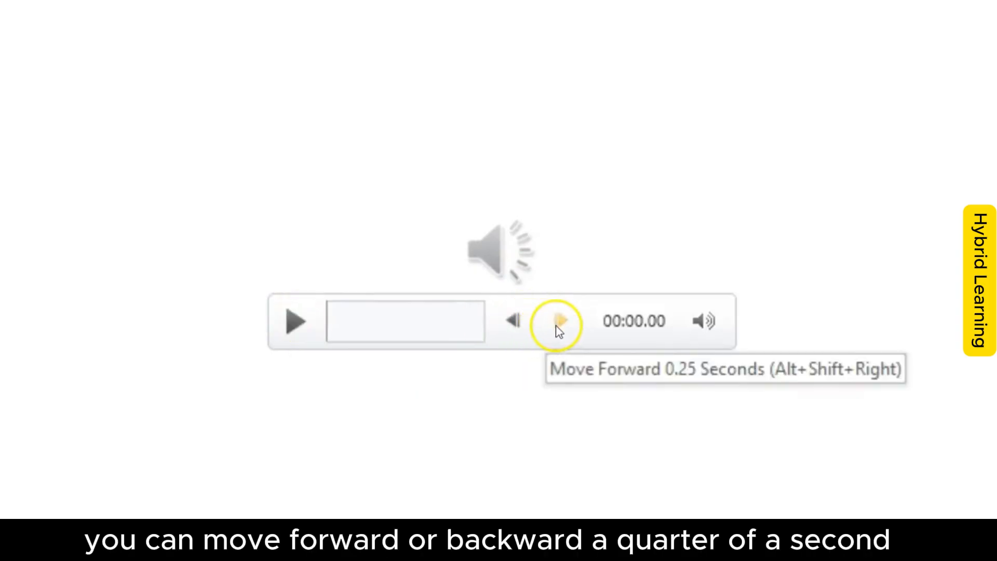
mouse_move(709, 323)
left_click(706, 191)
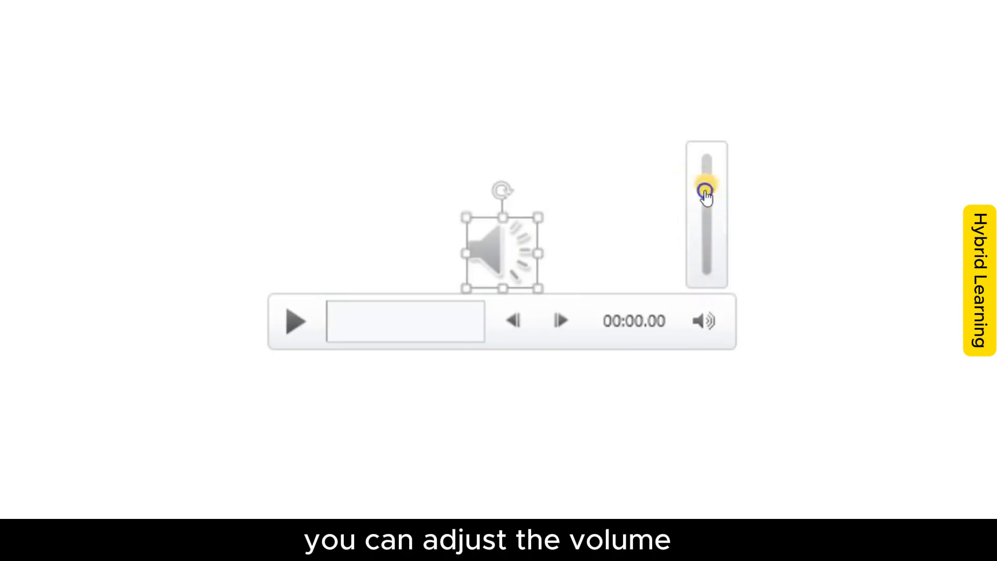
left_click_drag(706, 194, 706, 182)
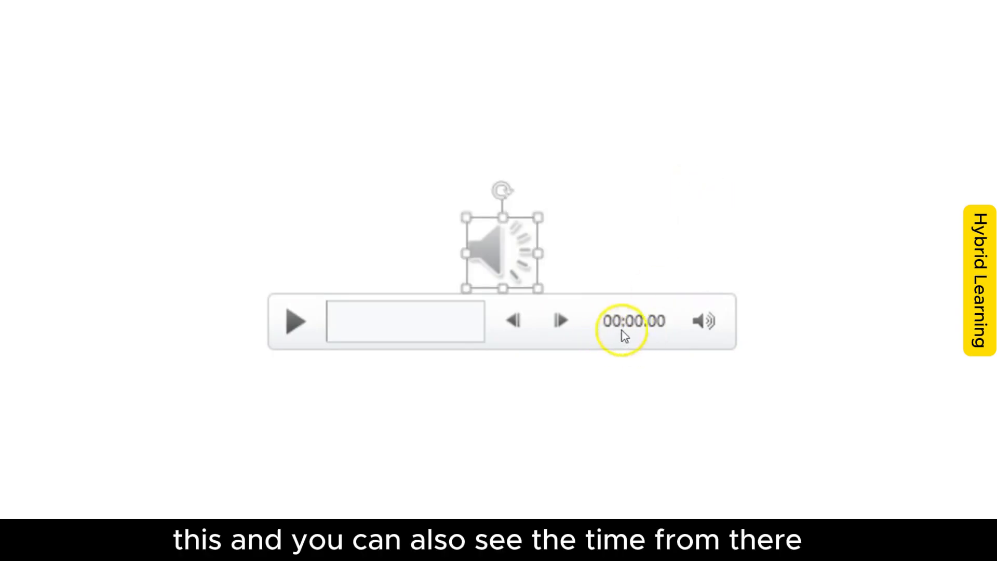
mouse_move(694, 309)
left_mouse_down()
mouse_move(590, 332)
mouse_move(668, 283)
left_mouse_up()
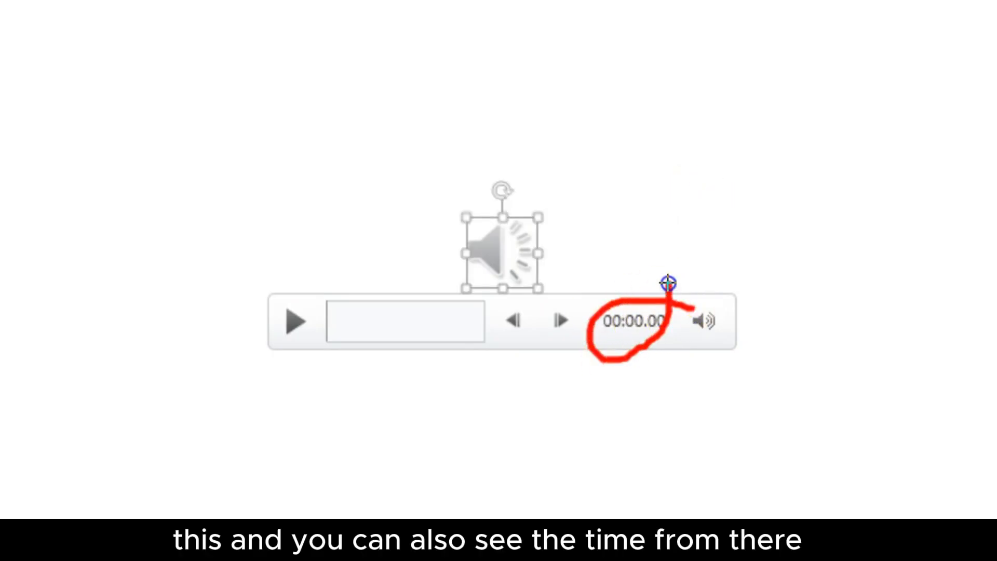
key("Escape")
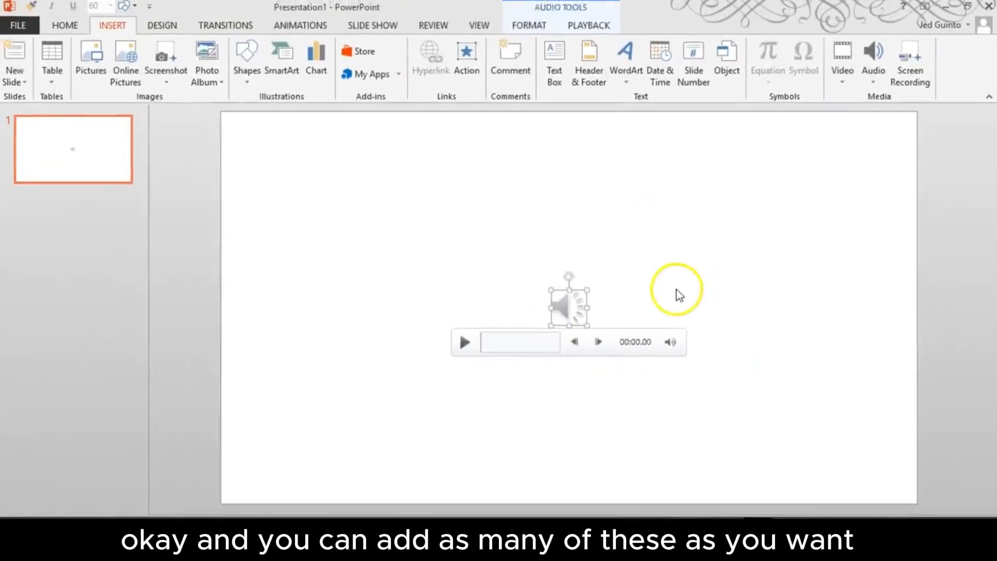
left_click(677, 290)
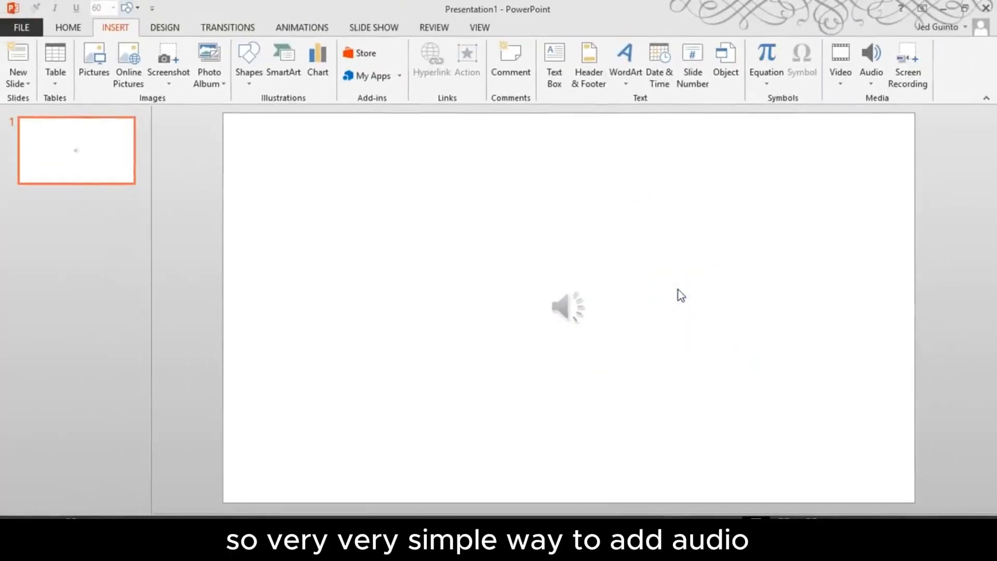
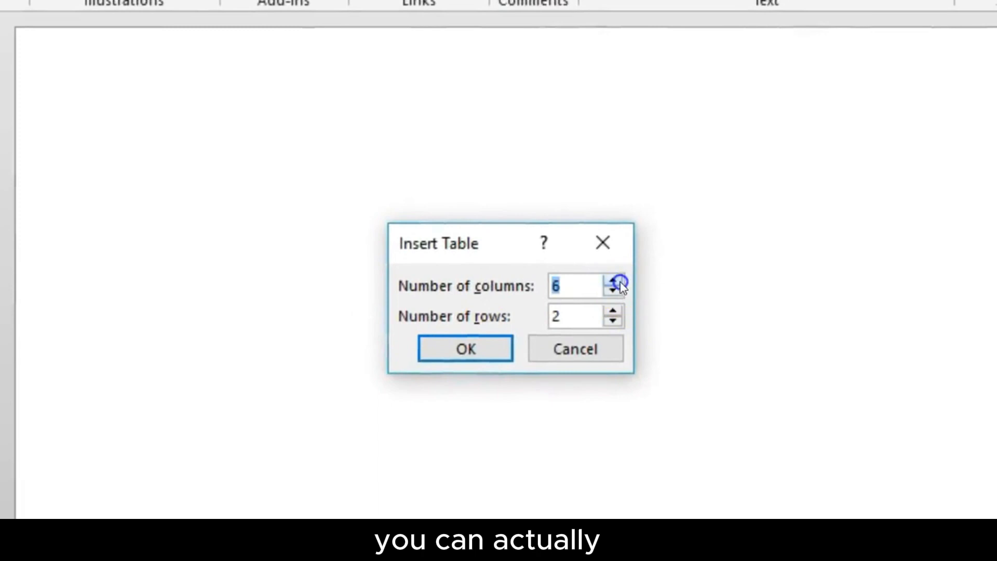
Insert a table with 7 columns and 15 rows on slide 2 and move it slightly upward
left_click(619, 282)
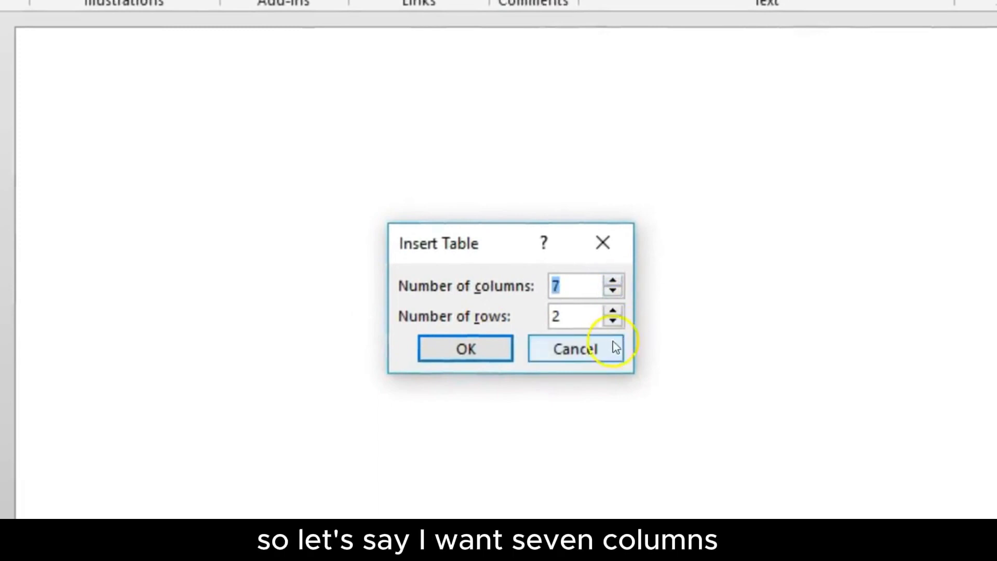
left_click(617, 310)
left_click(617, 310)
left_click(617, 310)
left_click(618, 310)
left_click(618, 310)
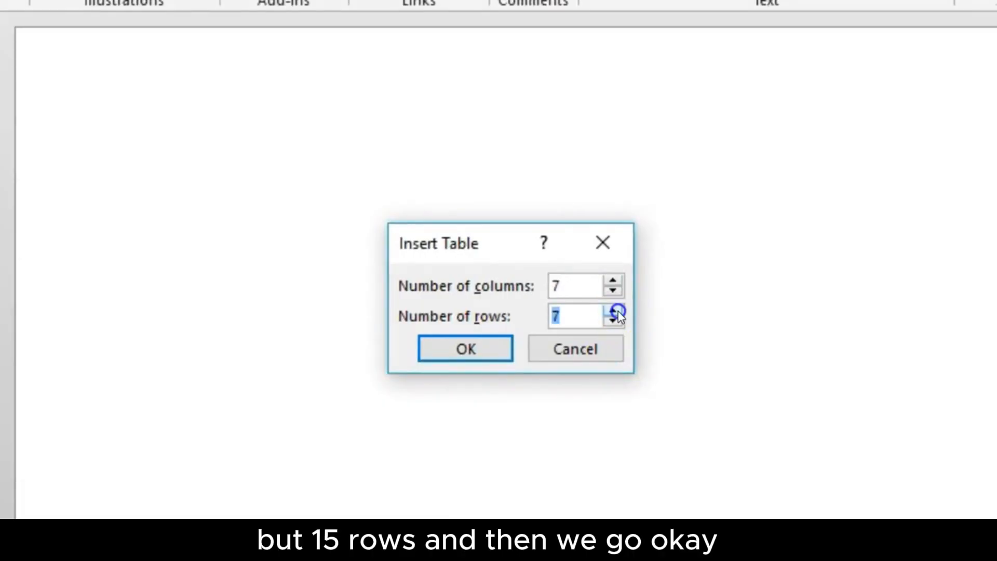
left_click(618, 311)
left_click(619, 311)
left_click(618, 311)
left_click(618, 311)
left_click(618, 311)
left_click(618, 311)
left_click(618, 311)
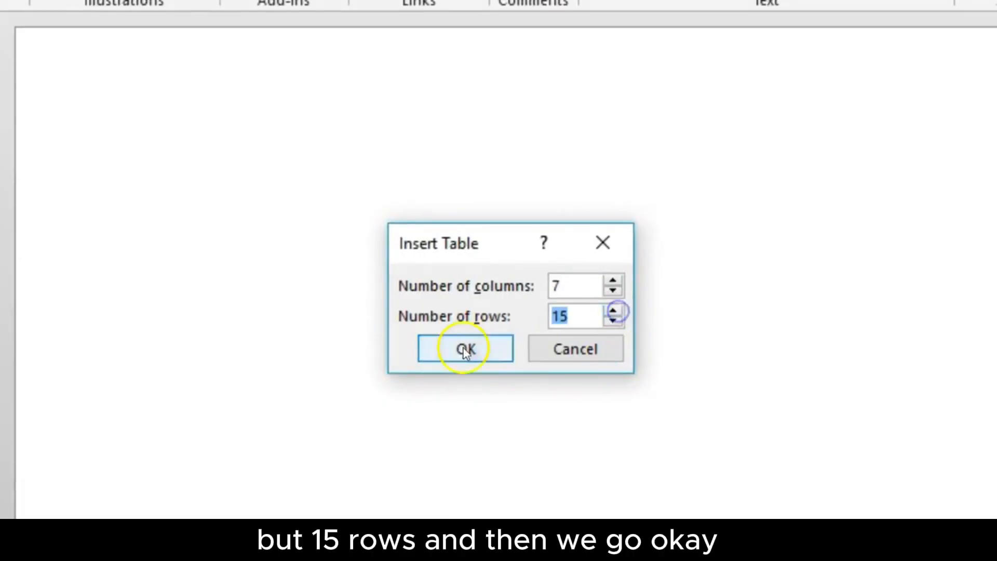
left_click(443, 350)
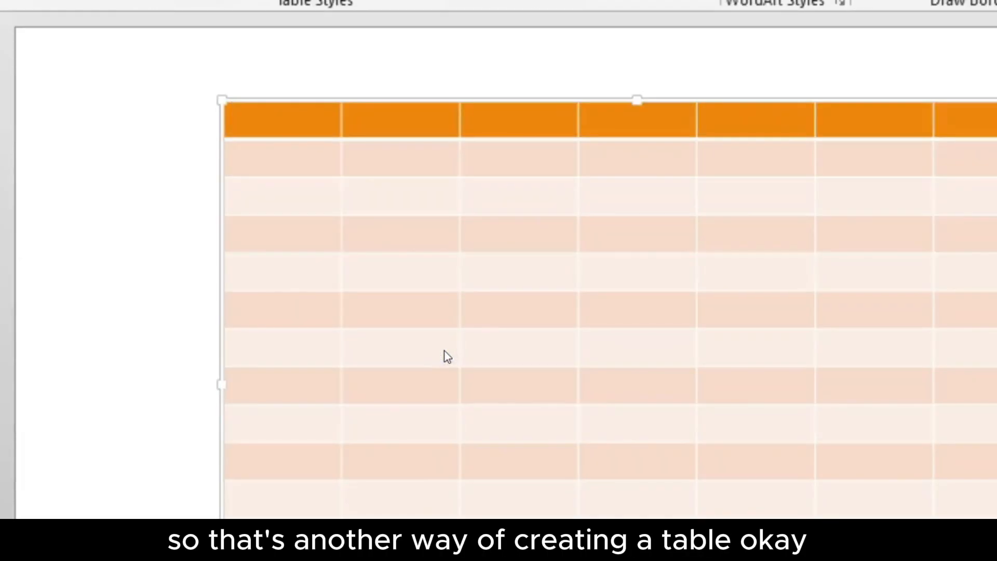
left_click_drag(514, 98, 509, 69)
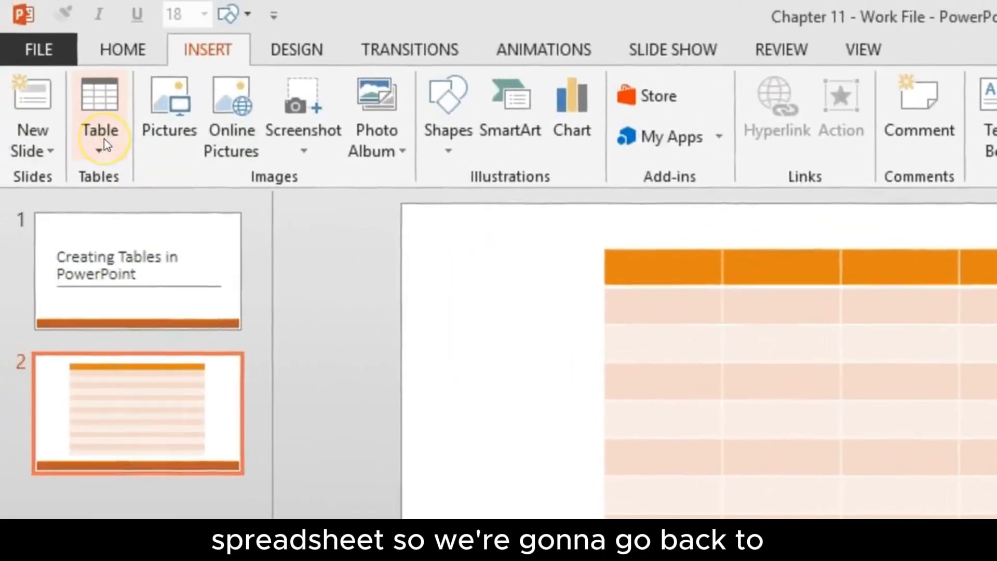
Add a new blank slide after slide 2
left_click(121, 495)
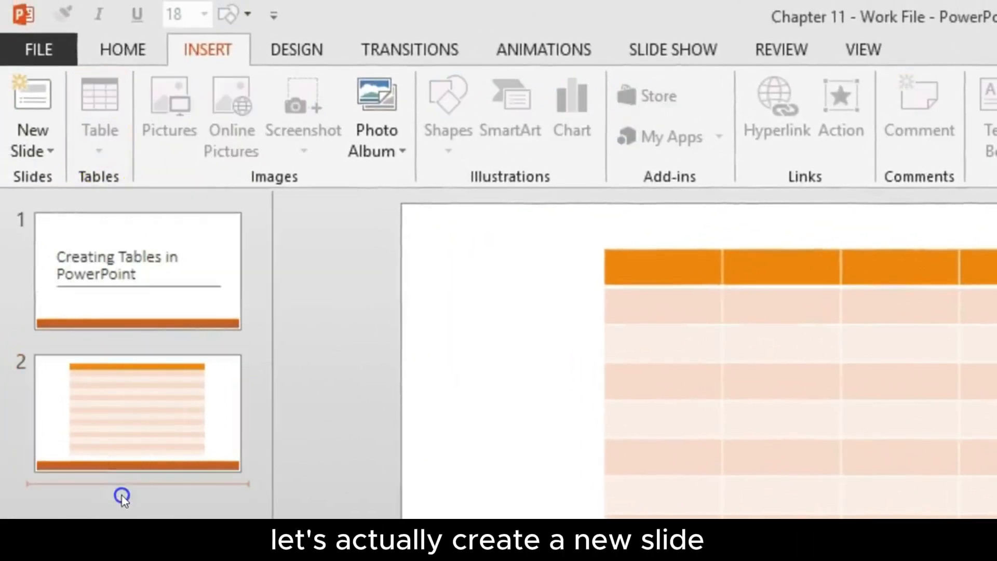
left_click(124, 48)
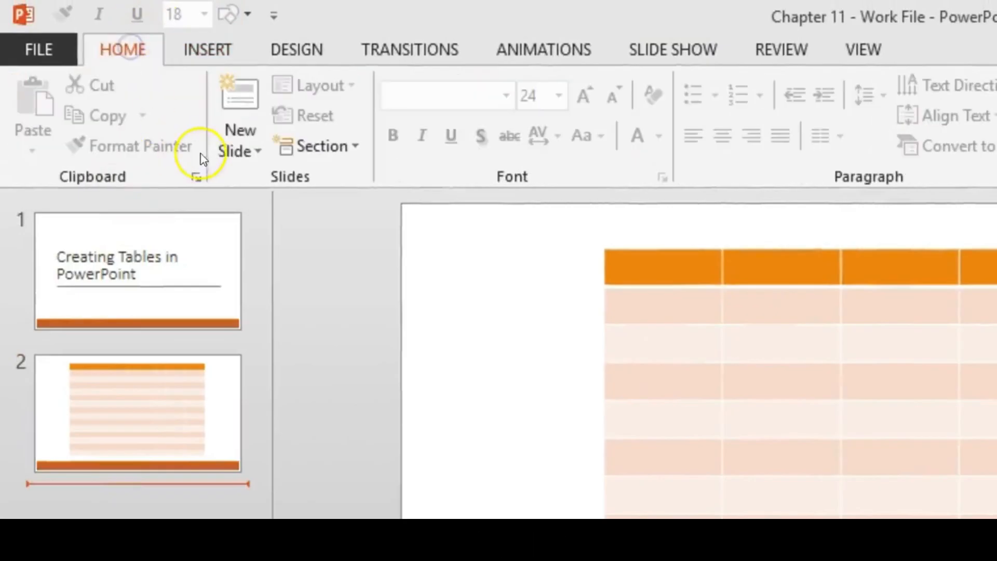
left_click(218, 154)
left_click(241, 509)
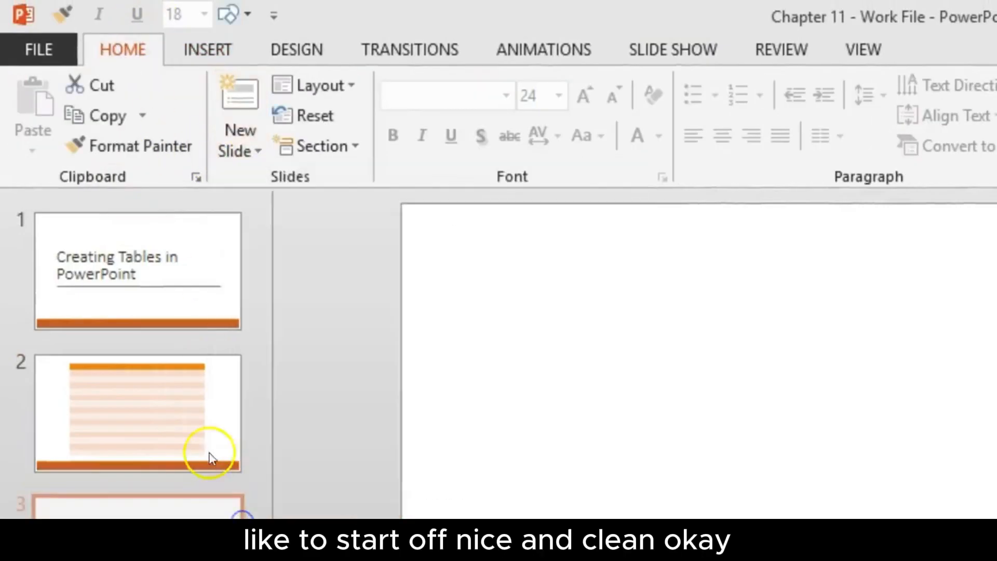
Insert an Excel spreadsheet on slide 3 and enlarge it to show columns A to I and rows 1 to 14
left_click(185, 50)
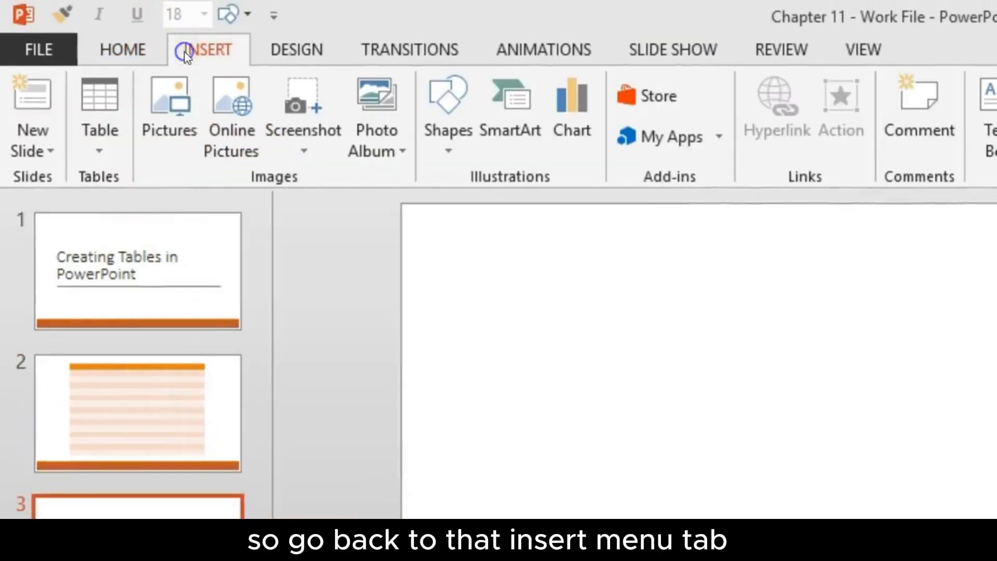
left_click(123, 101)
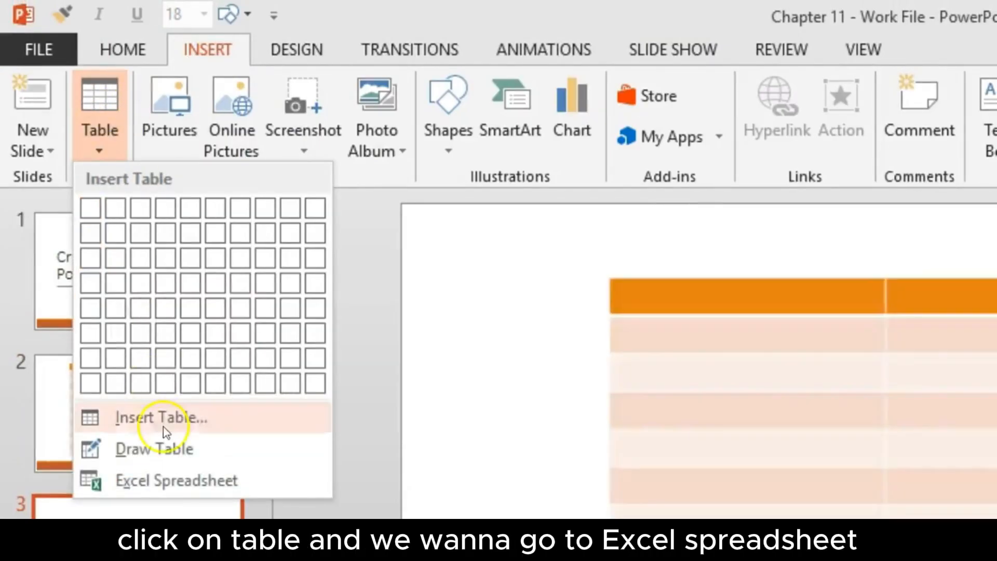
left_click(179, 493)
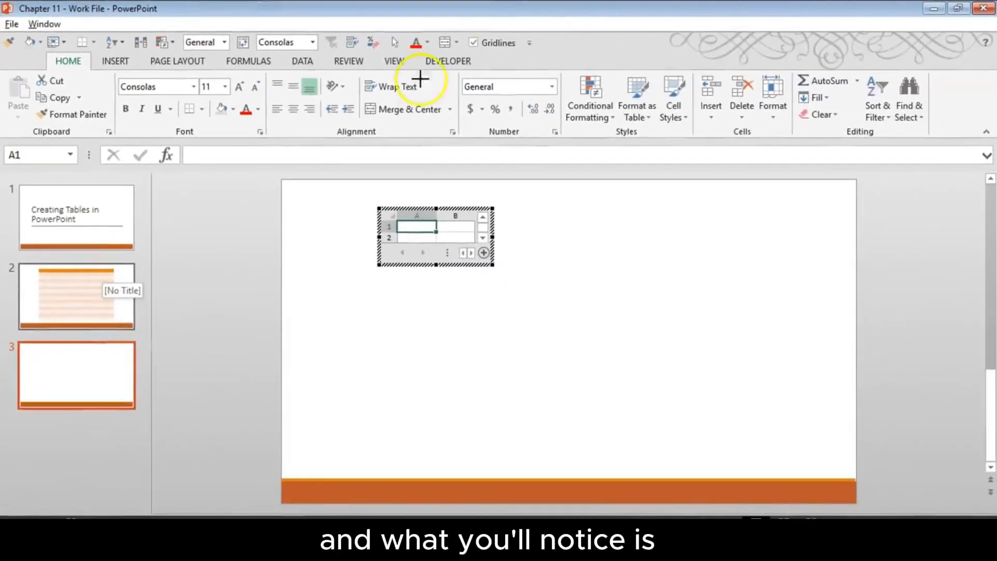
mouse_move(982, 49)
left_mouse_down()
mouse_move(659, 14)
mouse_move(22, 116)
mouse_move(992, 108)
left_mouse_up()
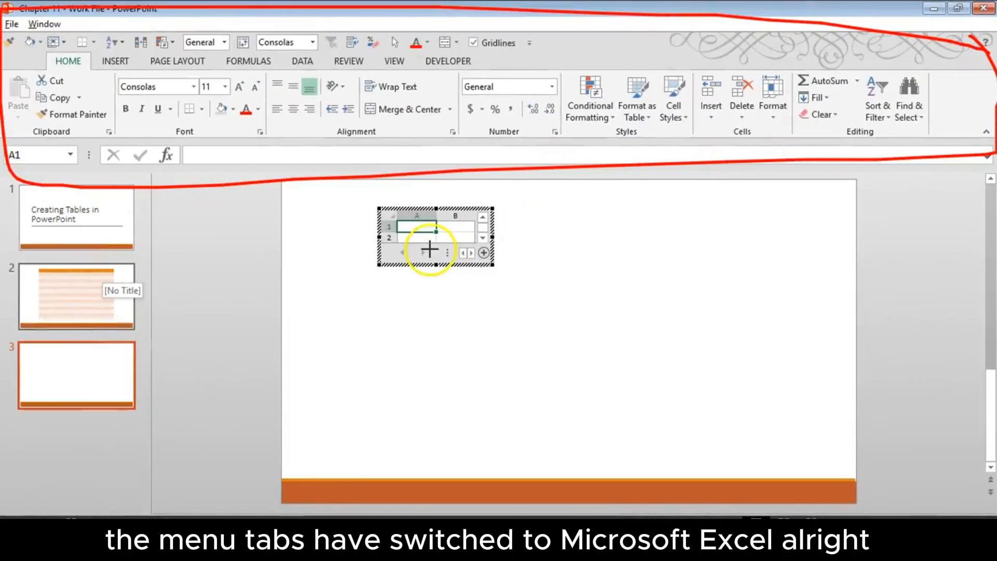
mouse_move(500, 203)
left_mouse_down()
mouse_move(363, 216)
mouse_move(494, 278)
mouse_move(516, 191)
left_mouse_up()
key("Escape")
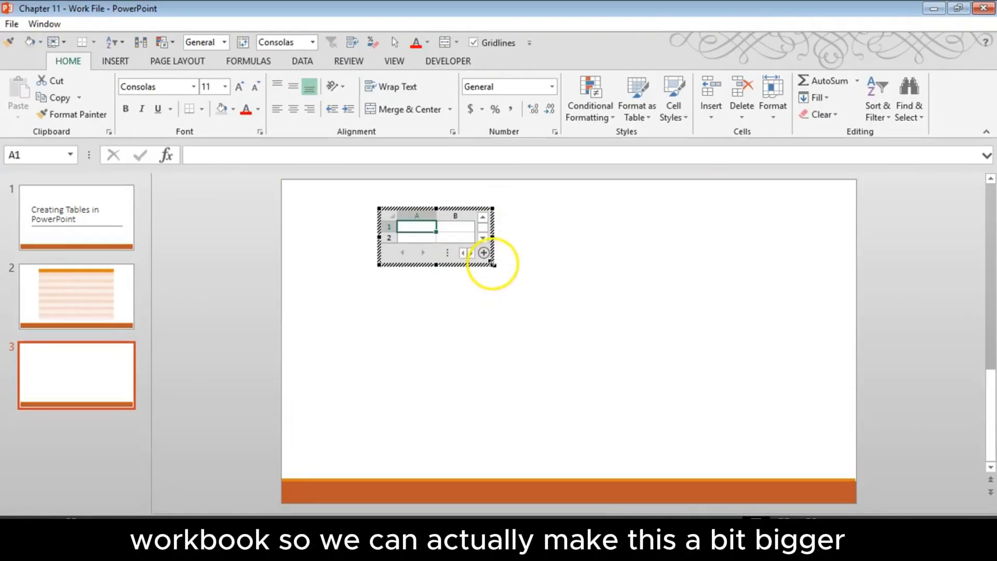
left_click_drag(493, 264, 751, 401)
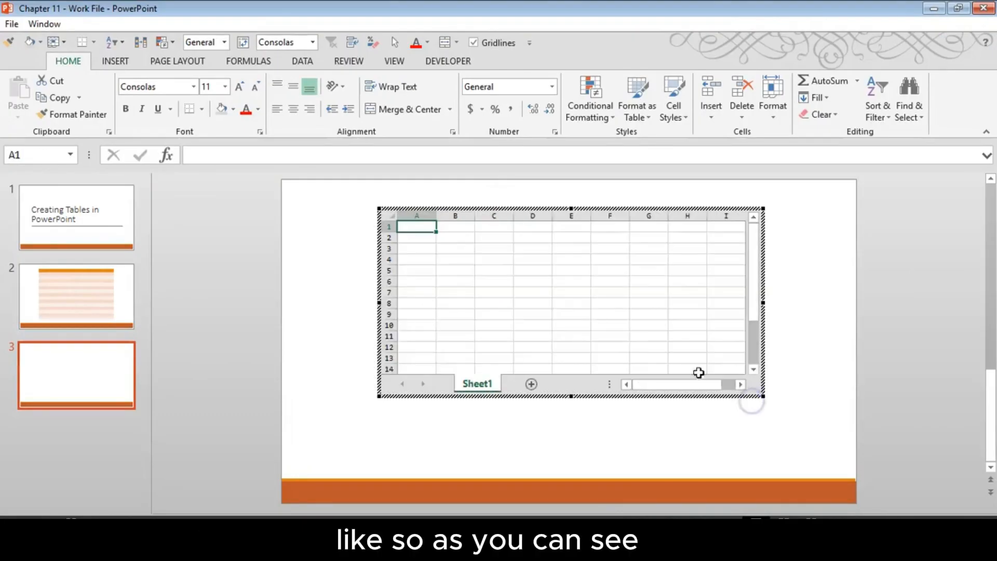
Try out cell selection in the embedded worksheet, including cell D4 and the range A1:D8
left_click(418, 258)
left_click(532, 262)
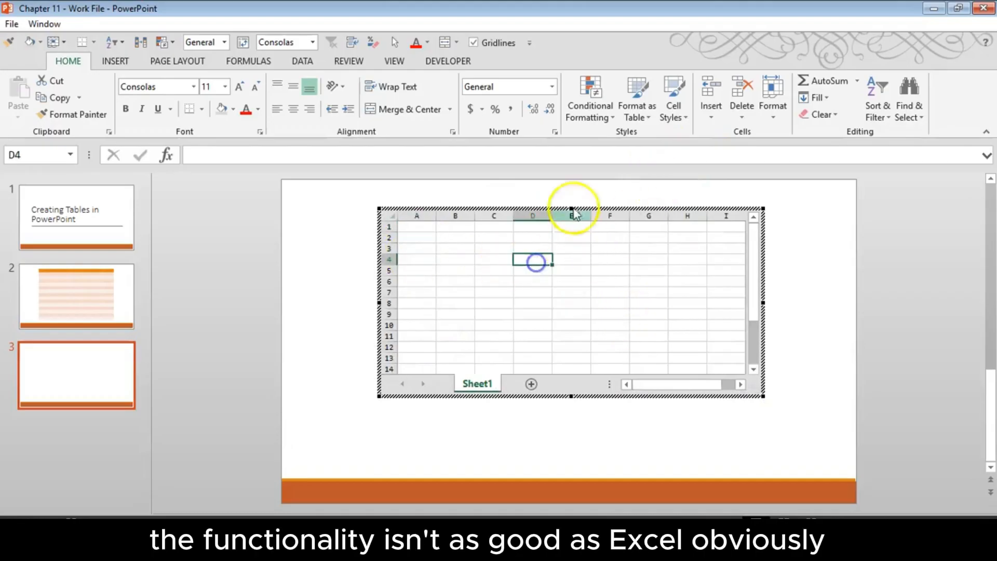
left_click(505, 209)
left_click_drag(407, 223, 547, 305)
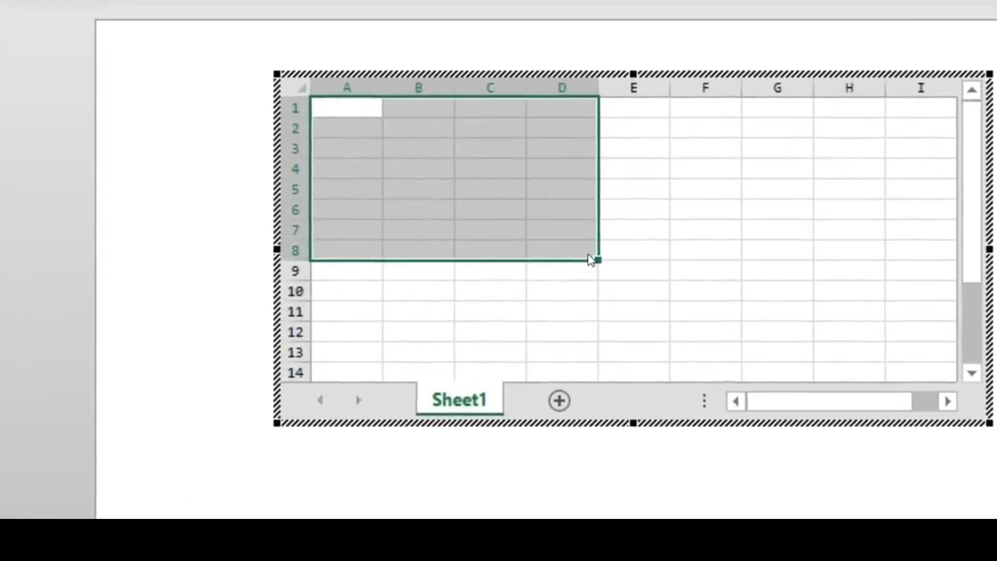
Enter 1 in cells A1 and B2, 2 in B3, B4 and C5, and 324123 in D5 of the embedded worksheet
left_click(352, 115)
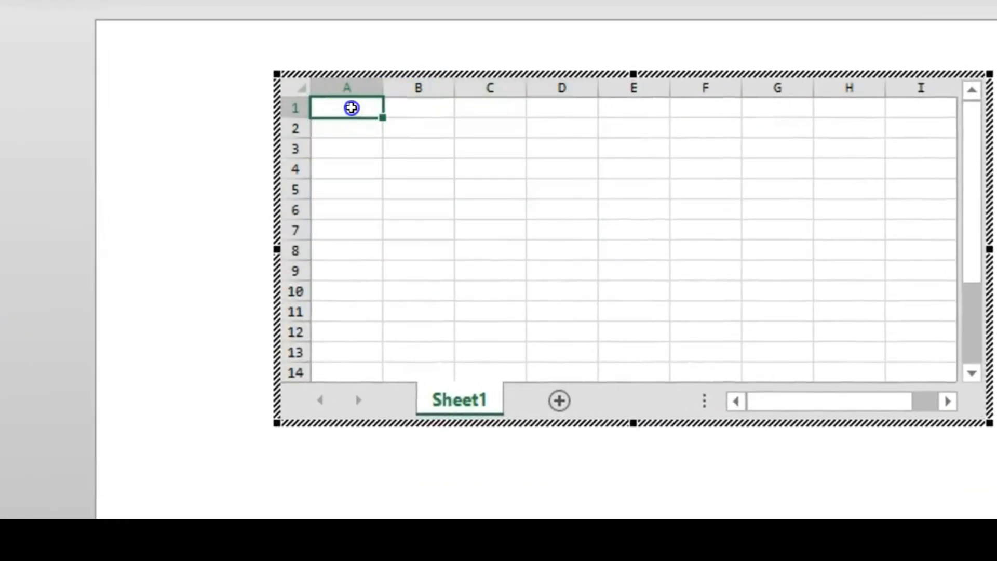
type("1")
left_click(438, 173)
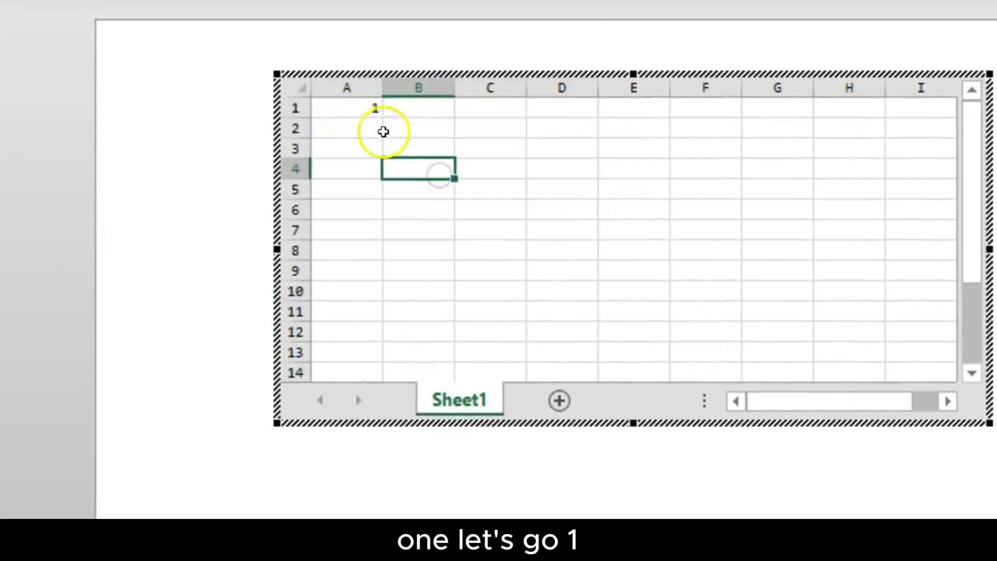
left_click(421, 136)
type("1")
key("Down")
type("2")
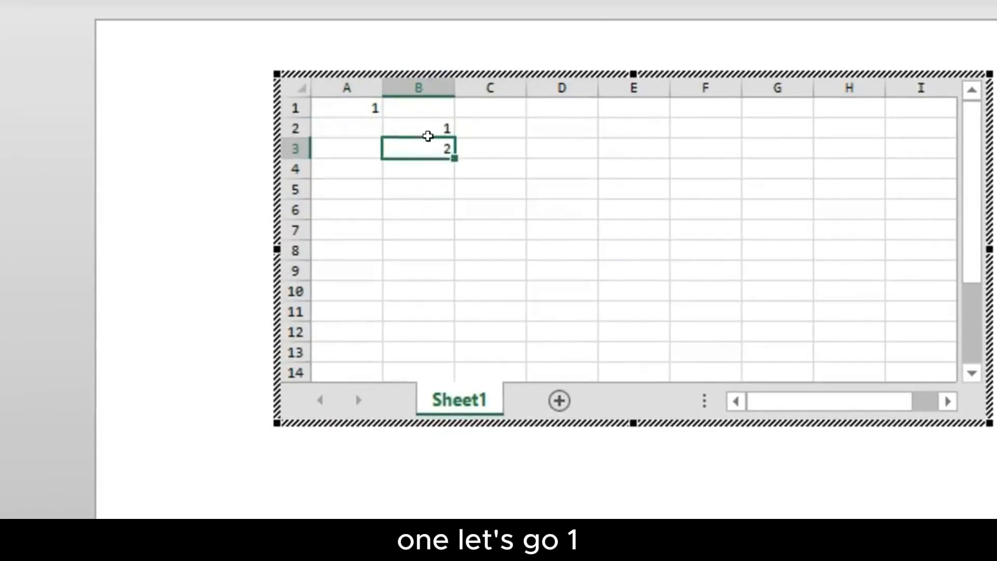
key("Down")
type("2")
key("Down")
key("Right")
type("2")
key("Right")
key("Down")
key("Right")
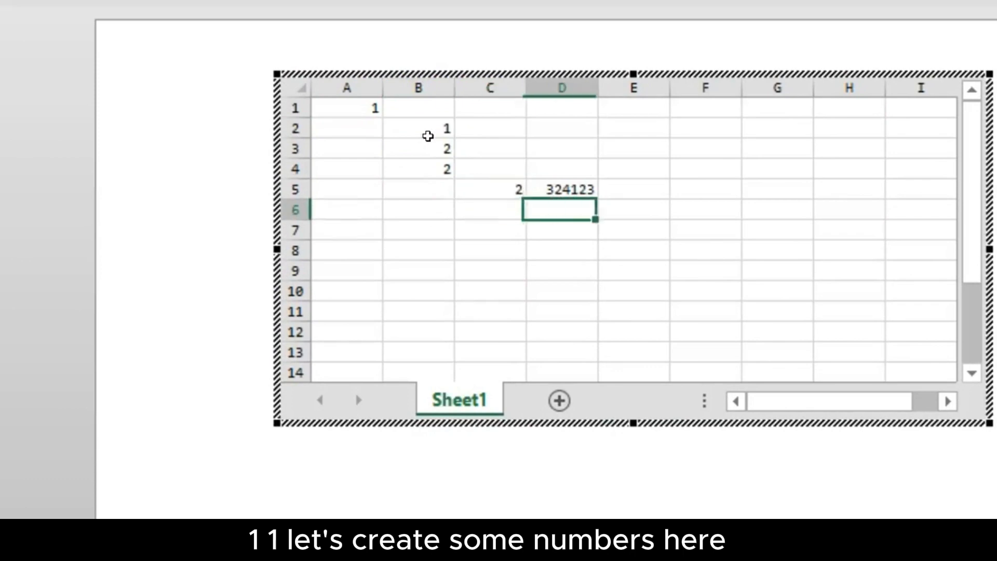
Apply All Borders to the range A1:D5 of the embedded worksheet and leave the worksheet
key("Up")
key("shift+Left")
key("shift+Left")
key("shift+Up")
key("shift+Up")
key("shift+Left")
key("shift+Up")
key("shift+Up")
right_click(416, 136)
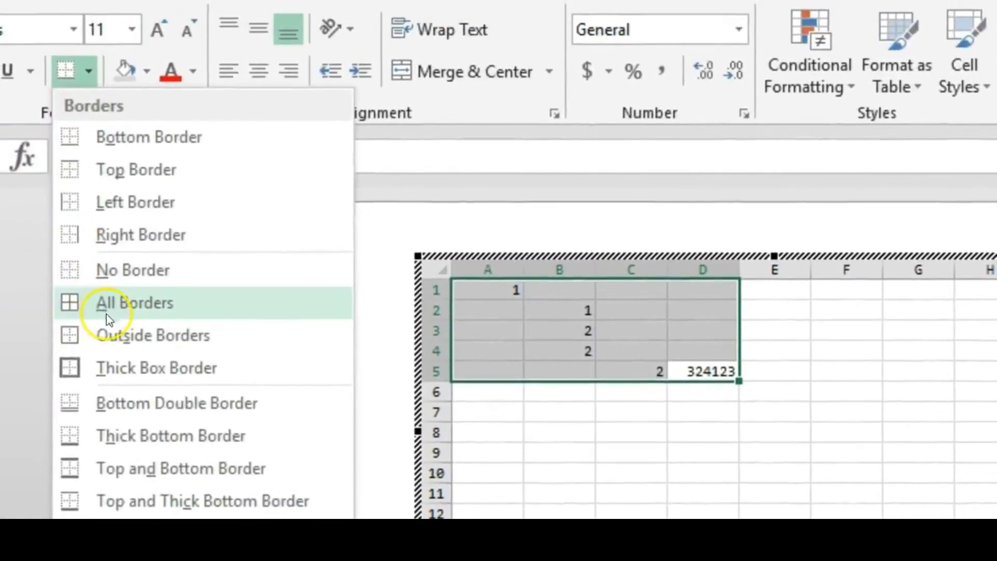
left_click(107, 313)
left_click(335, 439)
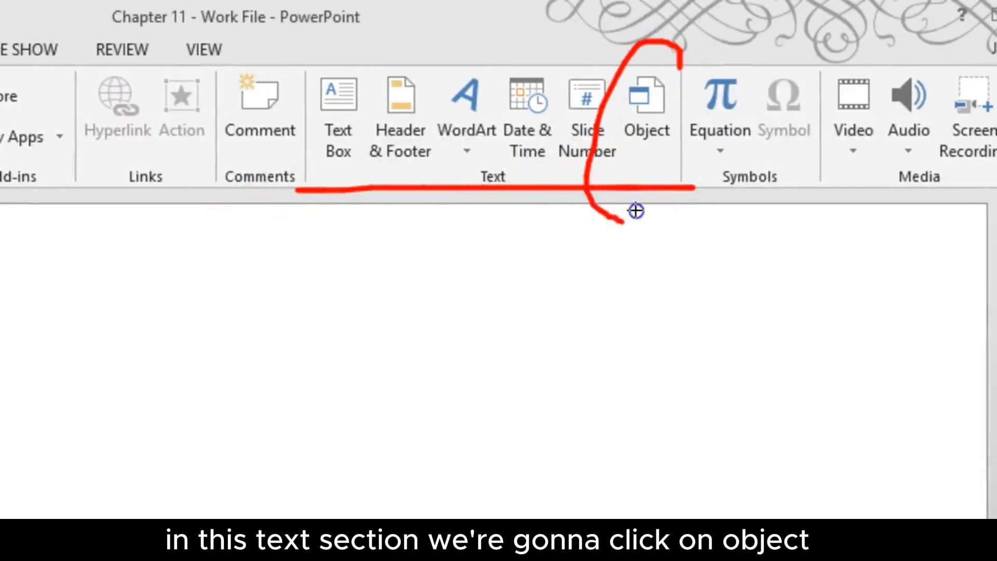
Open the Insert Object dialog on slide 4 and examine the object types for creating a new Excel worksheet
left_click(651, 95)
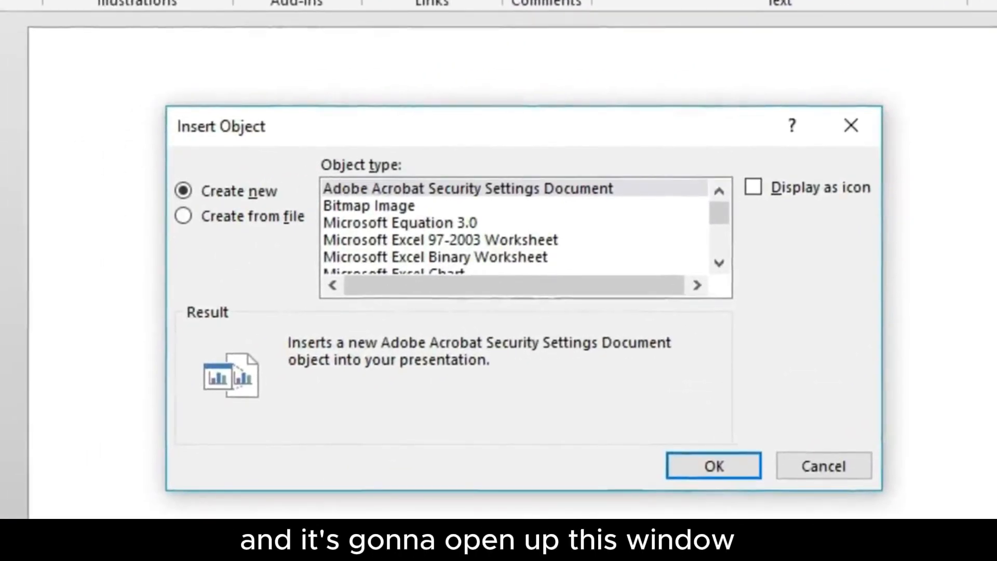
left_click(211, 219)
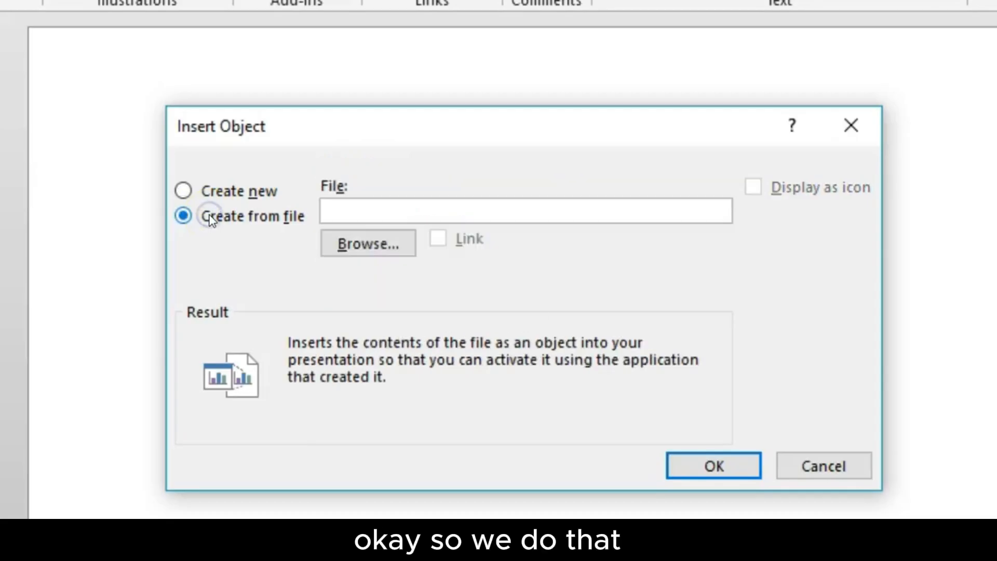
left_click(208, 197)
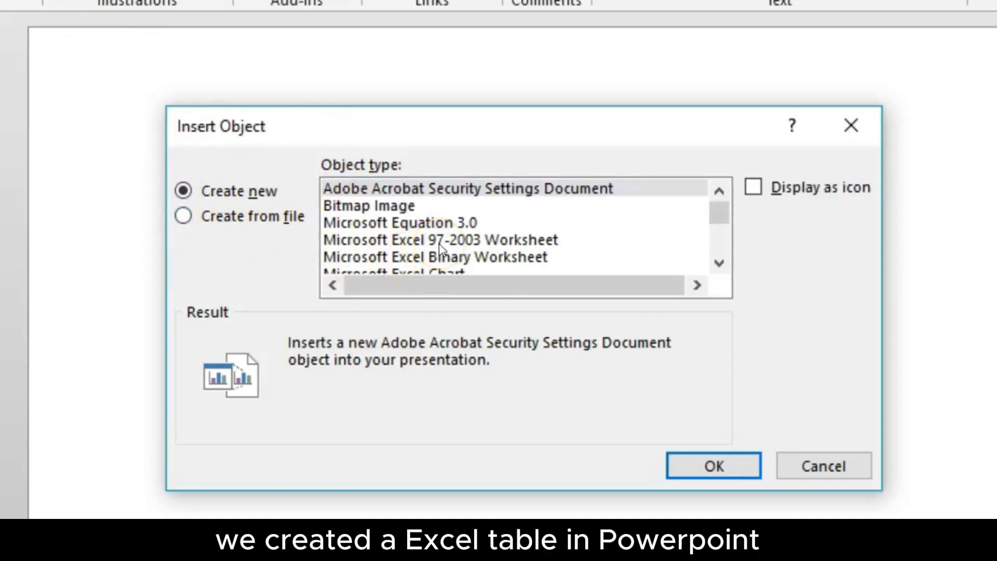
left_click(719, 263)
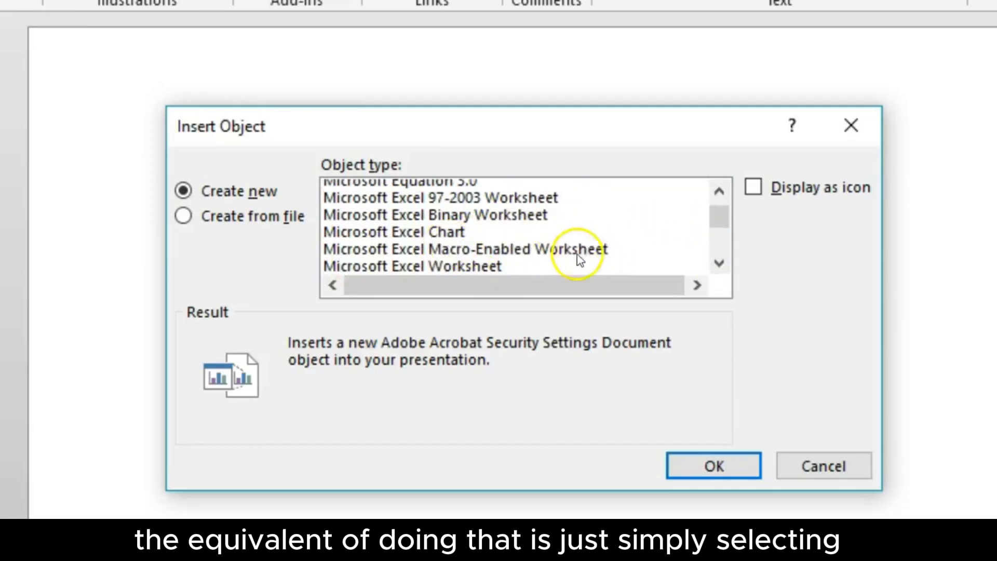
left_click(525, 264)
left_click(556, 197)
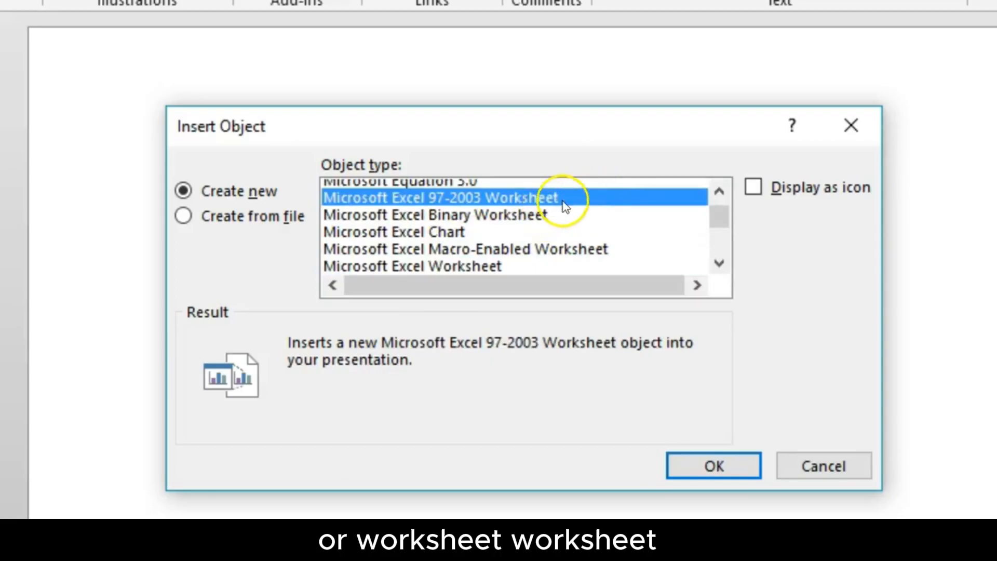
Set the object to be created from a file and choose the Sample Data workbook in the Chapter 11 folder
left_click(247, 222)
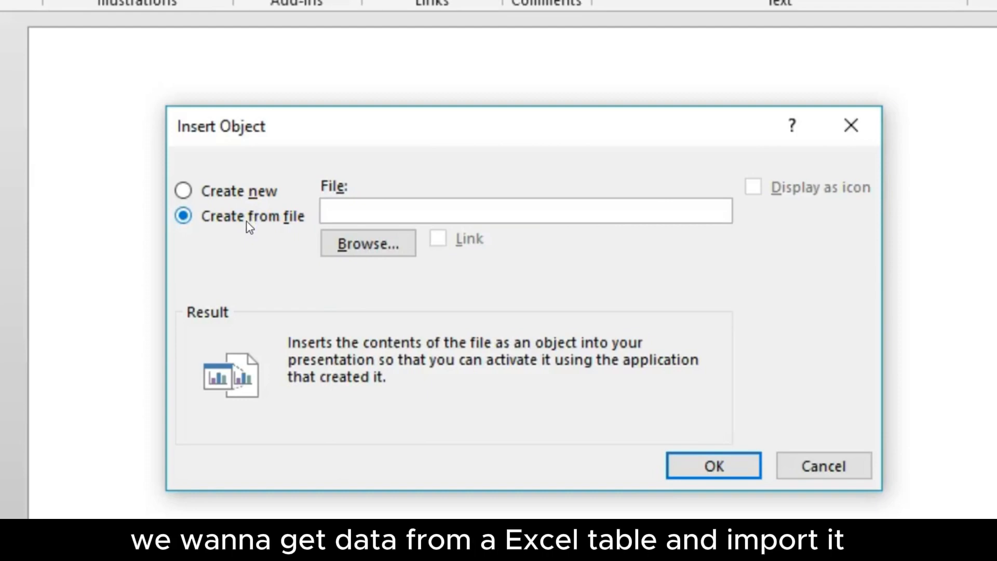
left_click(234, 223)
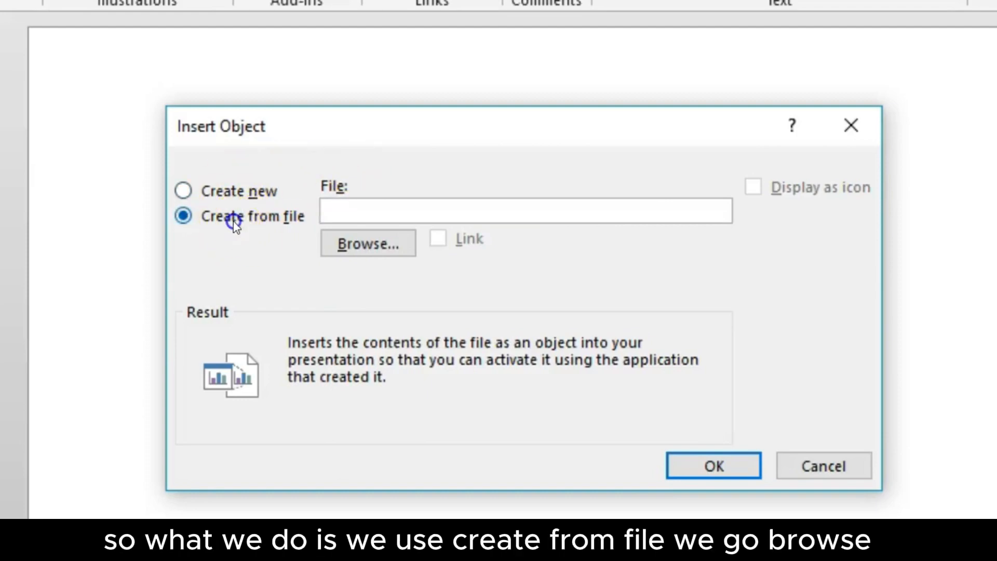
left_click(346, 239)
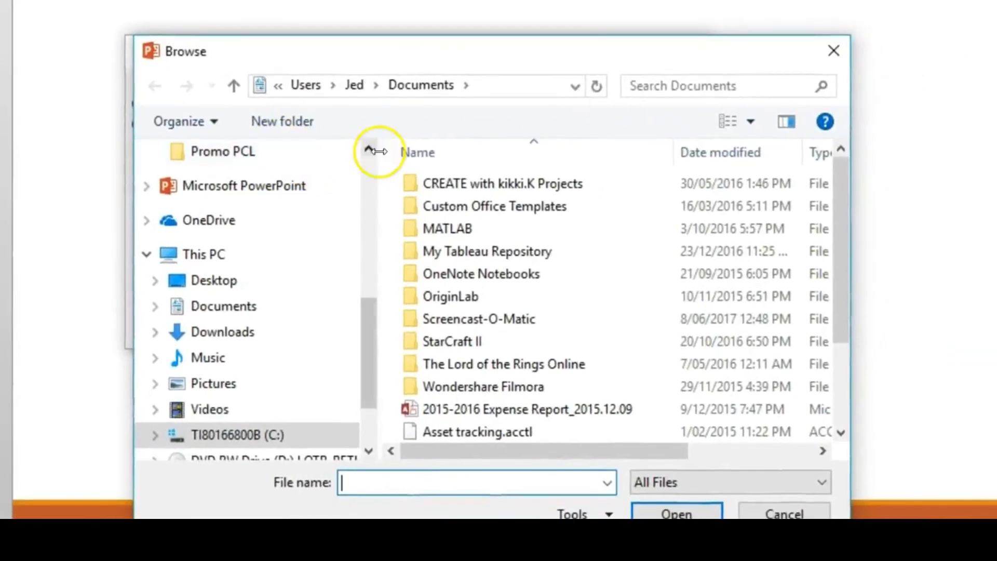
left_click(396, 177)
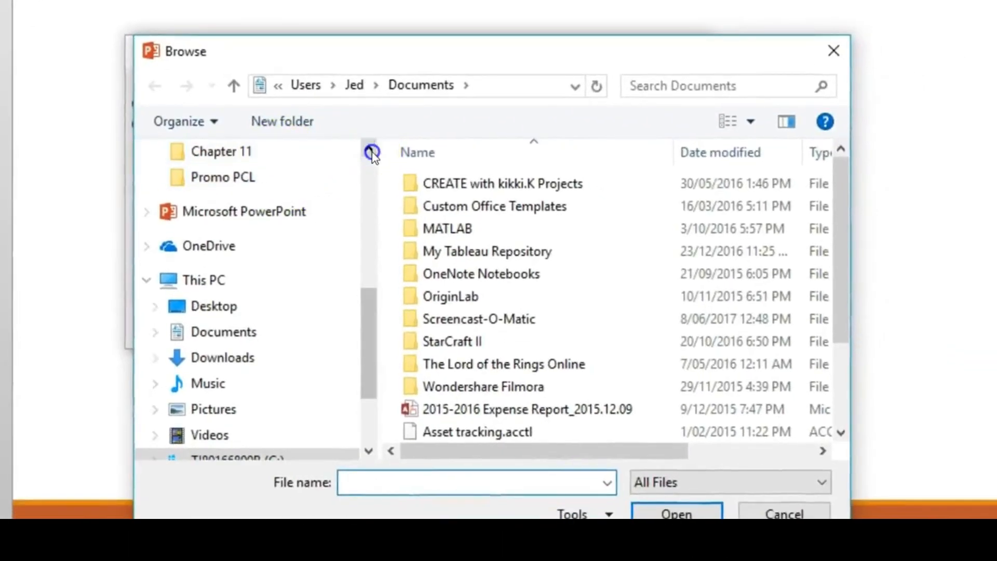
left_click(367, 146)
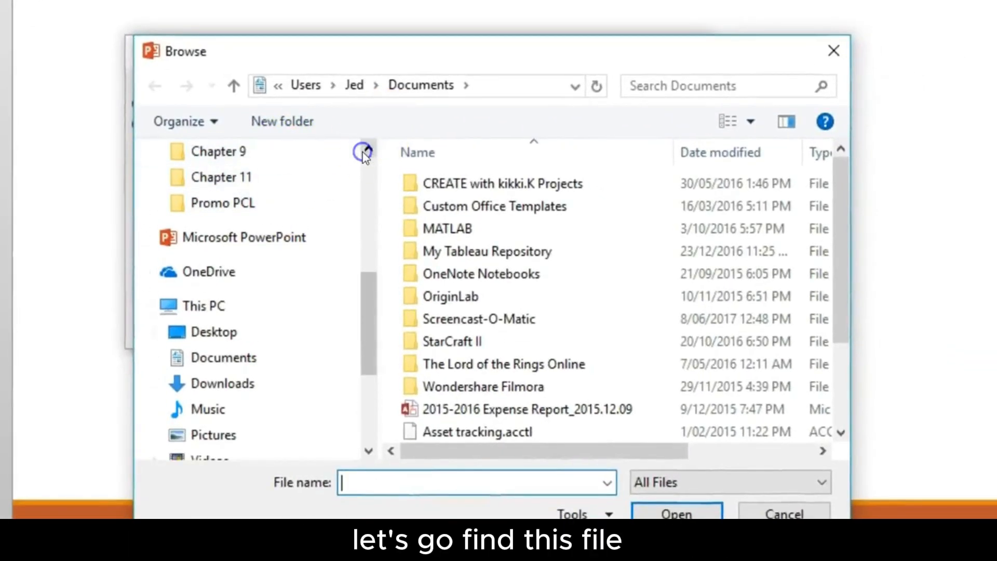
left_click(301, 188)
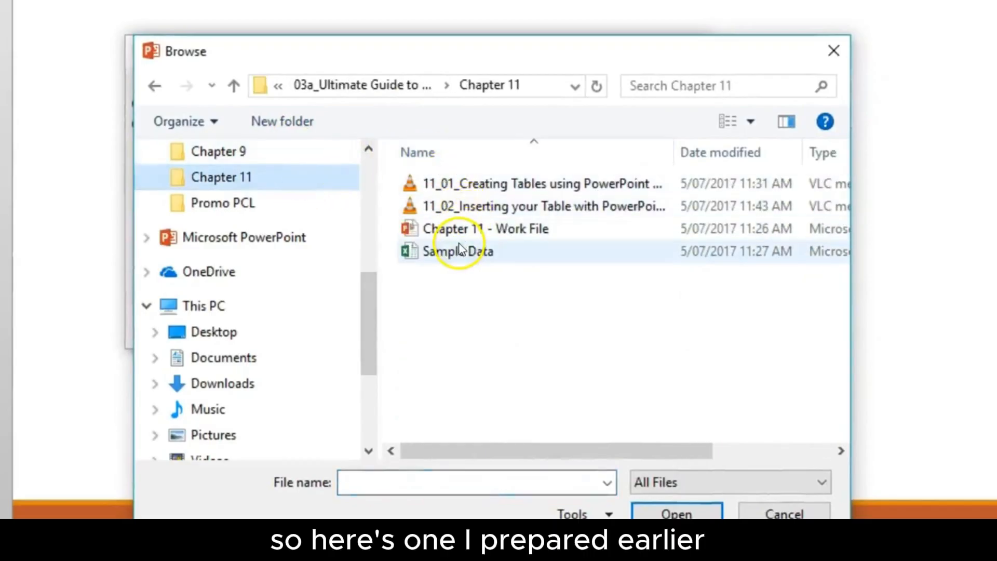
left_click(459, 244)
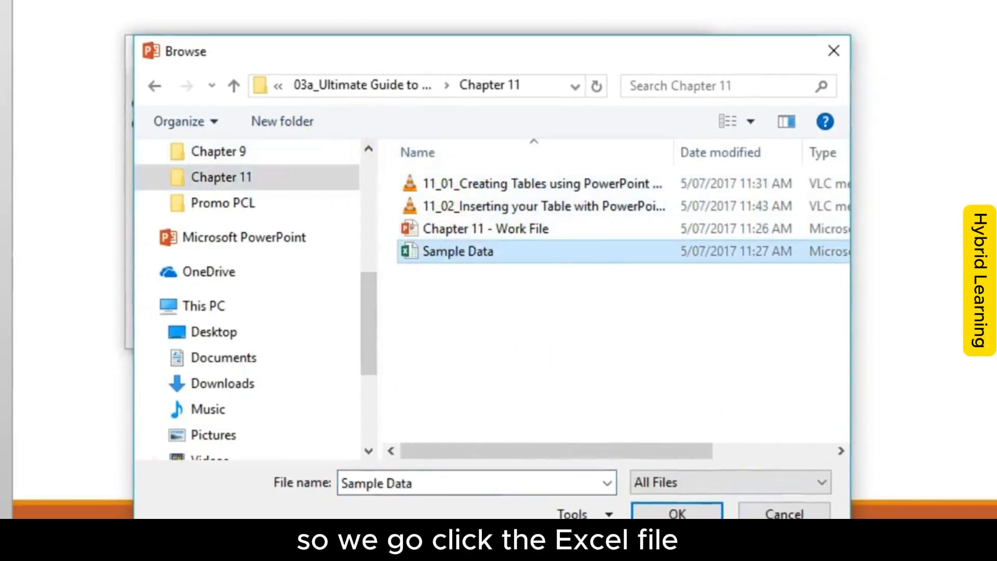
left_click(696, 513)
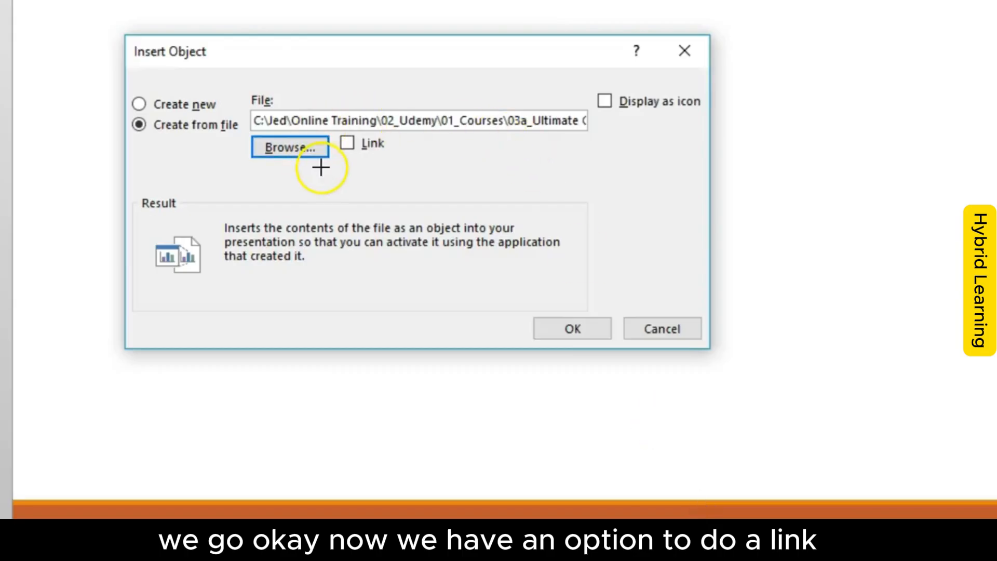
Insert the chosen workbook as an unlinked object and move the table to the slide's upper-left area
mouse_move(423, 147)
left_mouse_down()
mouse_move(408, 129)
mouse_move(350, 154)
mouse_move(414, 150)
left_mouse_up()
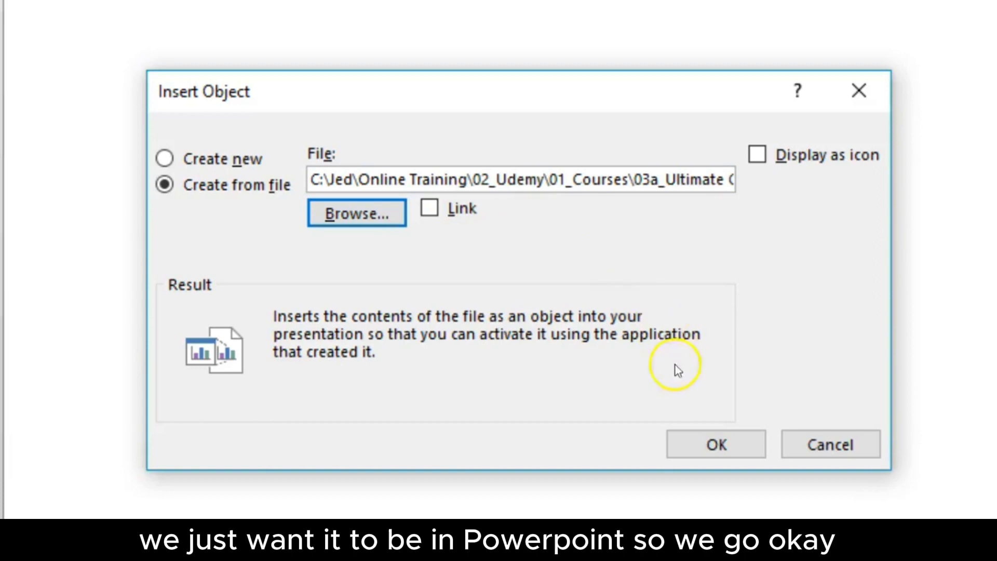
left_click(699, 456)
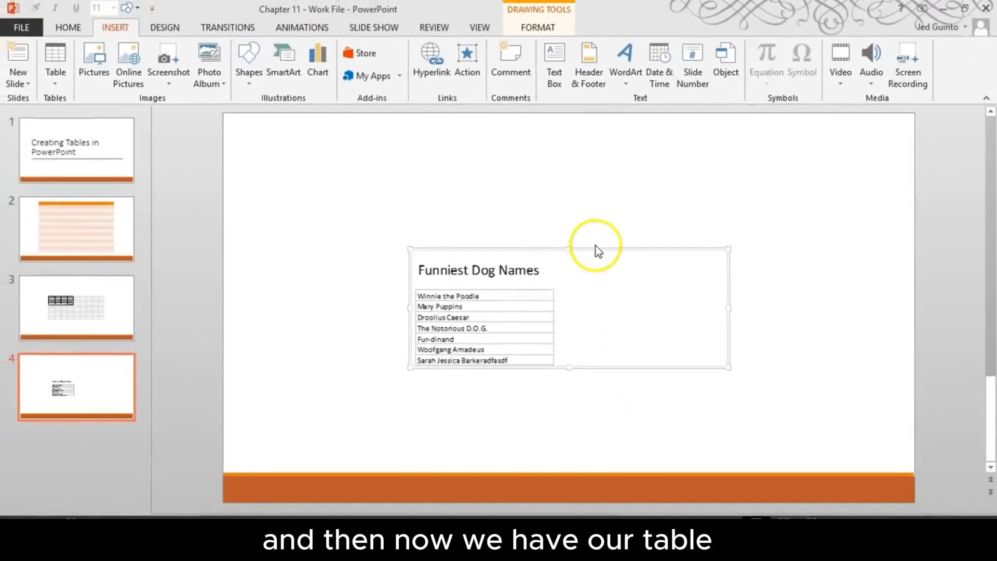
left_click_drag(595, 248, 456, 164)
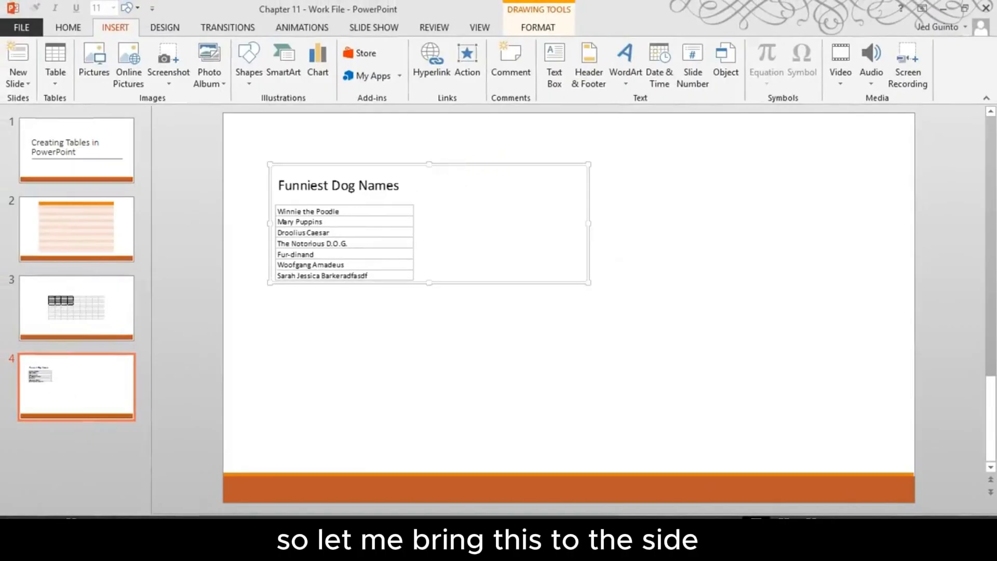
Snap the presentation to one half of the screen and place the Sample Data workbook in Excel beside it
key("super+Left")
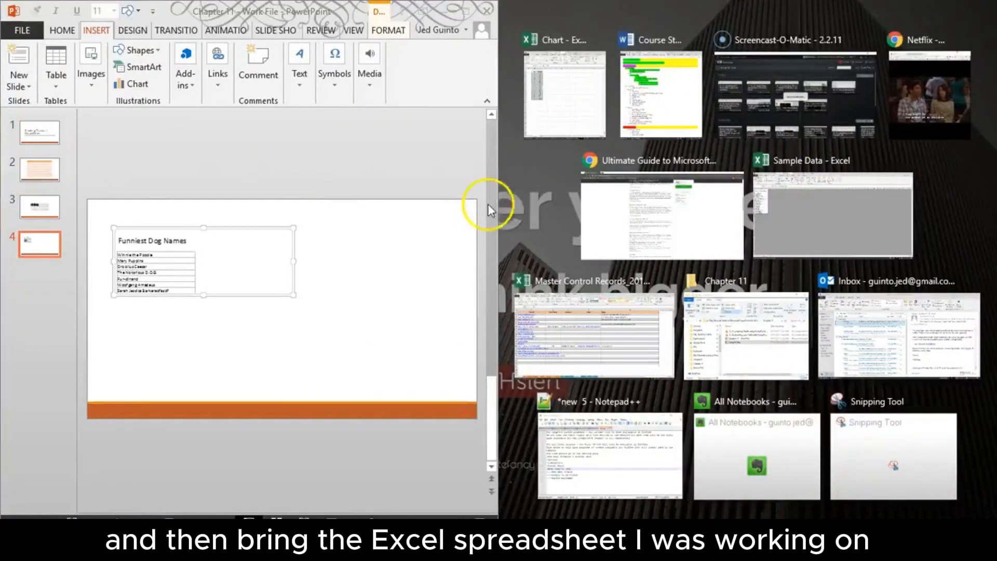
left_click(531, 219)
mouse_move(193, 549)
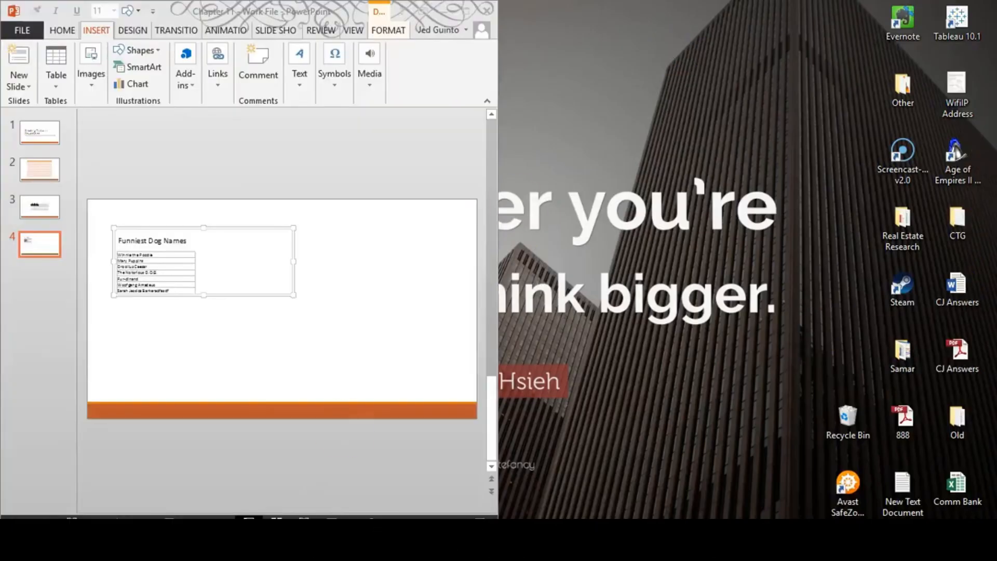
left_click_drag(996, 0, 996, 371)
left_click(643, 250)
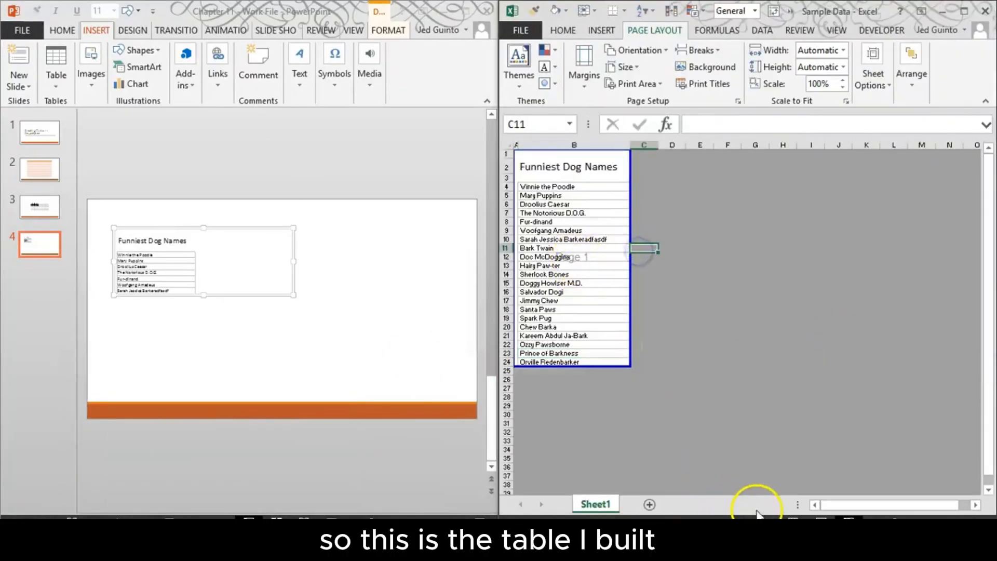
Show the Sample Data sheet in Normal view with all its rows, zoom in on slide 4, and compare both tables' last rows
left_click(788, 517)
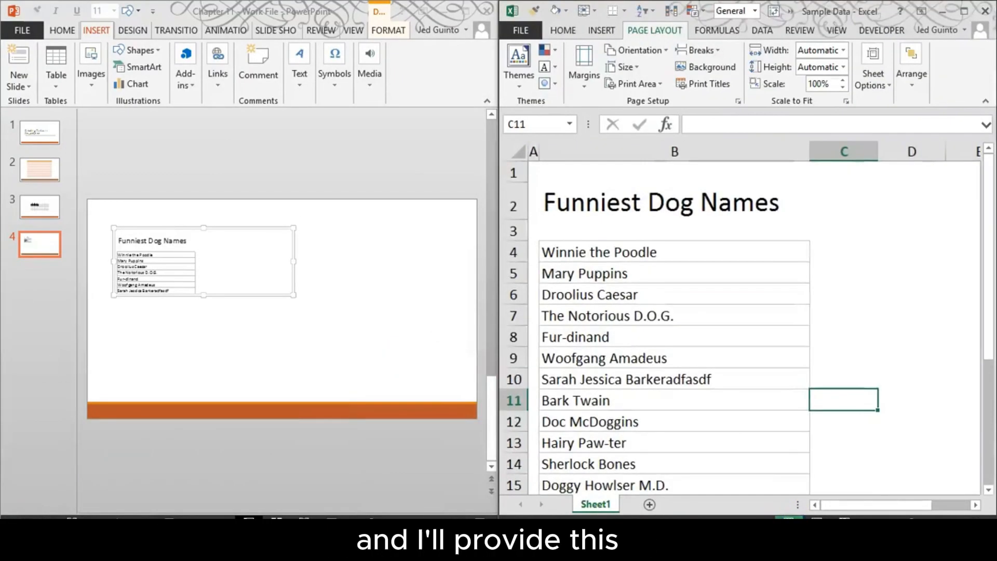
left_click(862, 517)
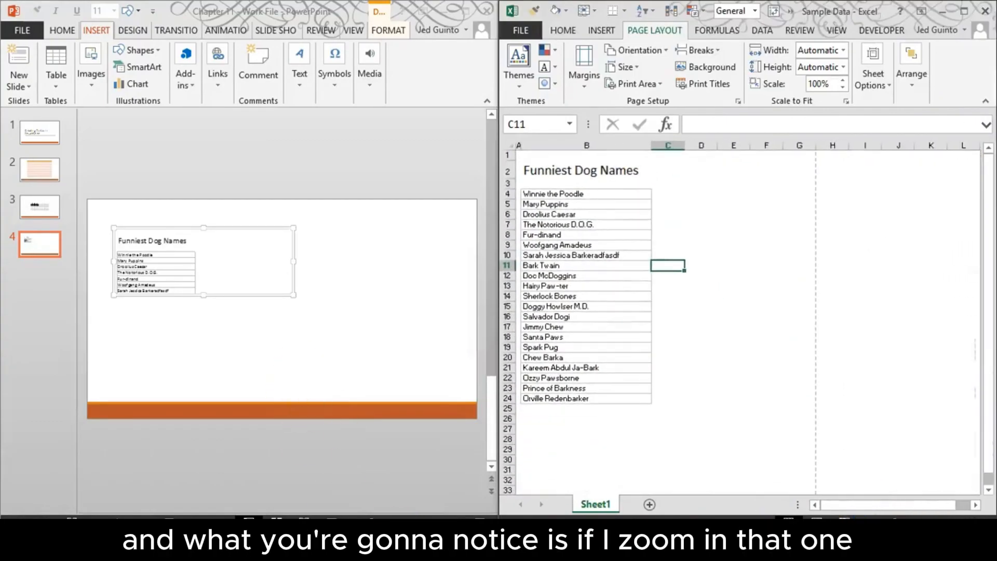
left_click(428, 516)
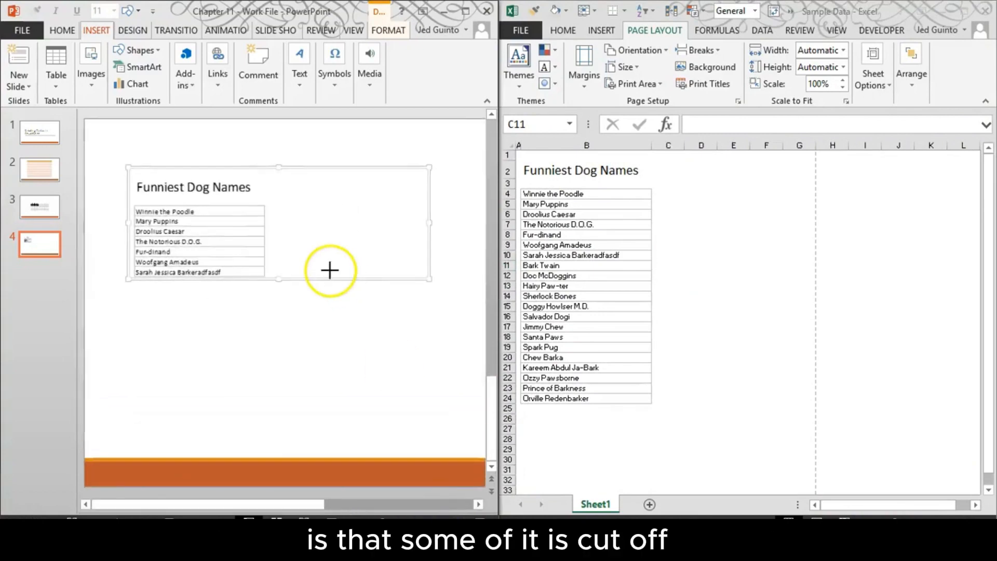
left_click_drag(135, 279, 244, 280)
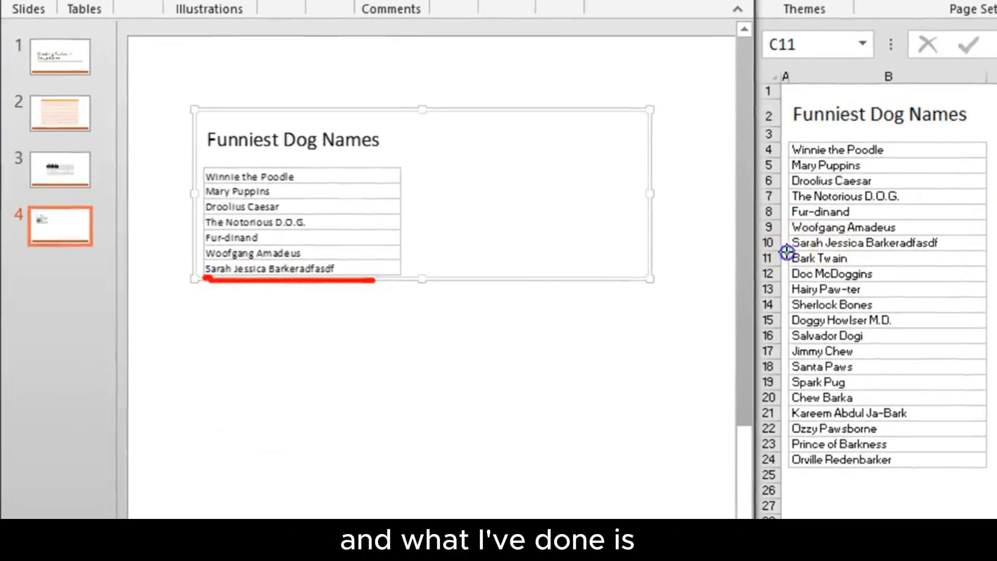
left_click_drag(786, 252, 995, 253)
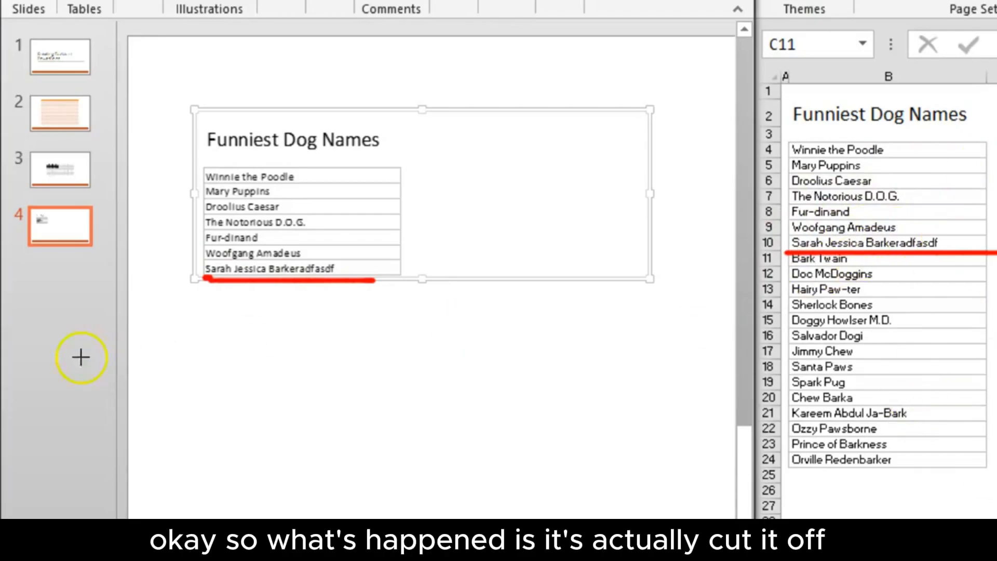
left_click_drag(204, 281, 446, 278)
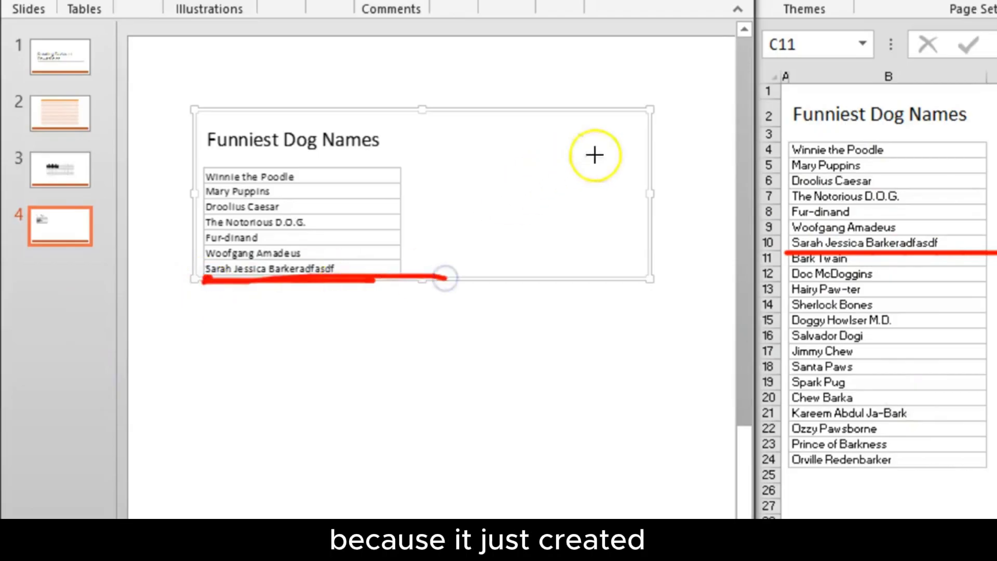
mouse_move(675, 99)
left_mouse_down()
mouse_move(186, 120)
mouse_move(617, 312)
mouse_move(660, 95)
left_mouse_up()
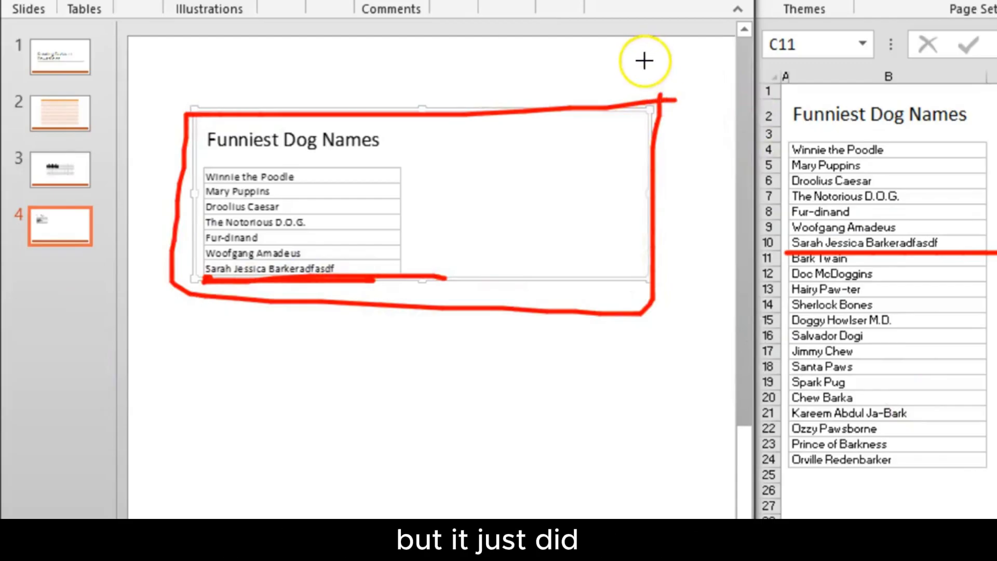
key("Escape")
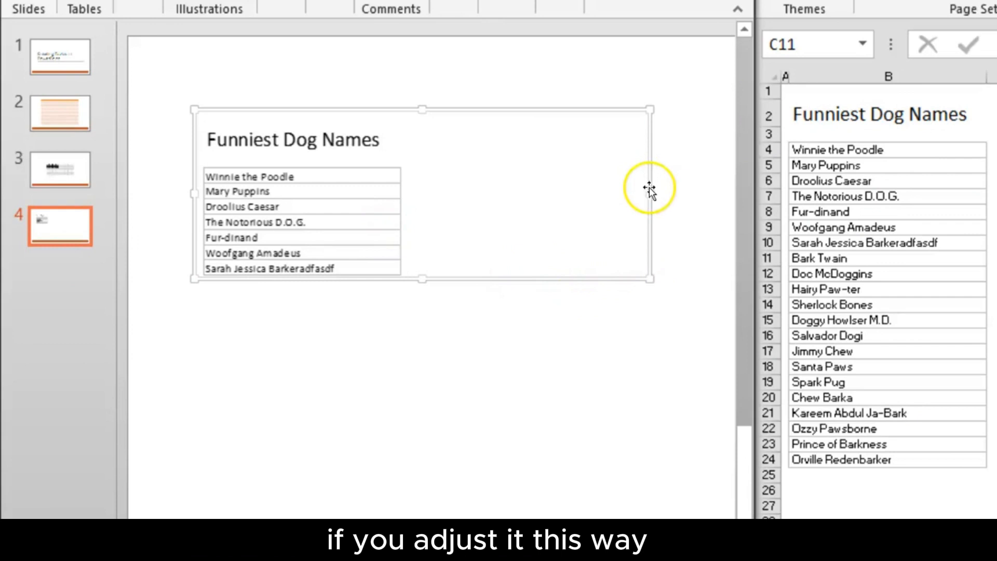
Try to make the embedded Funniest Dog Names table narrower and taller by resizing its frame on the slide
left_click_drag(649, 188, 355, 191)
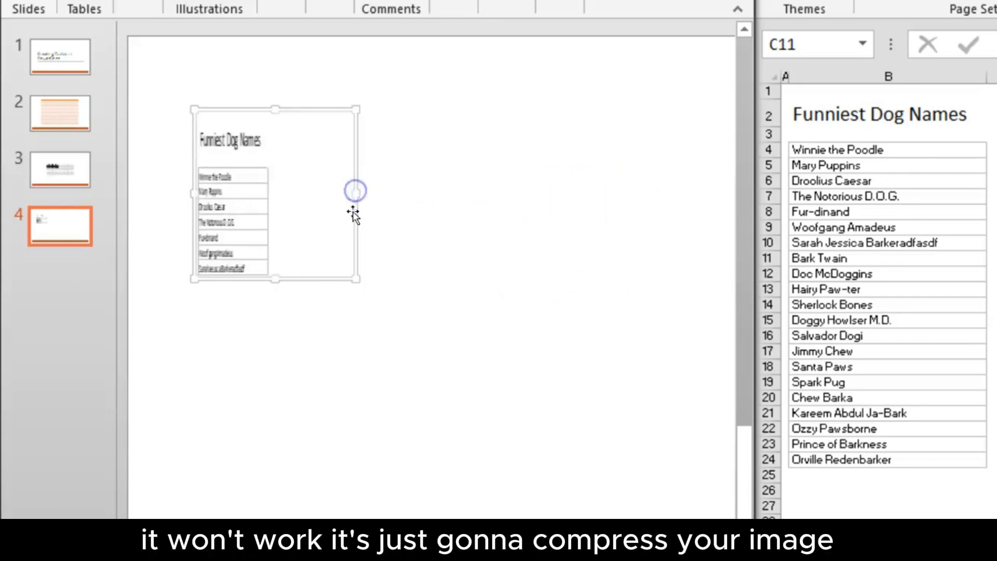
left_click_drag(275, 279, 277, 500)
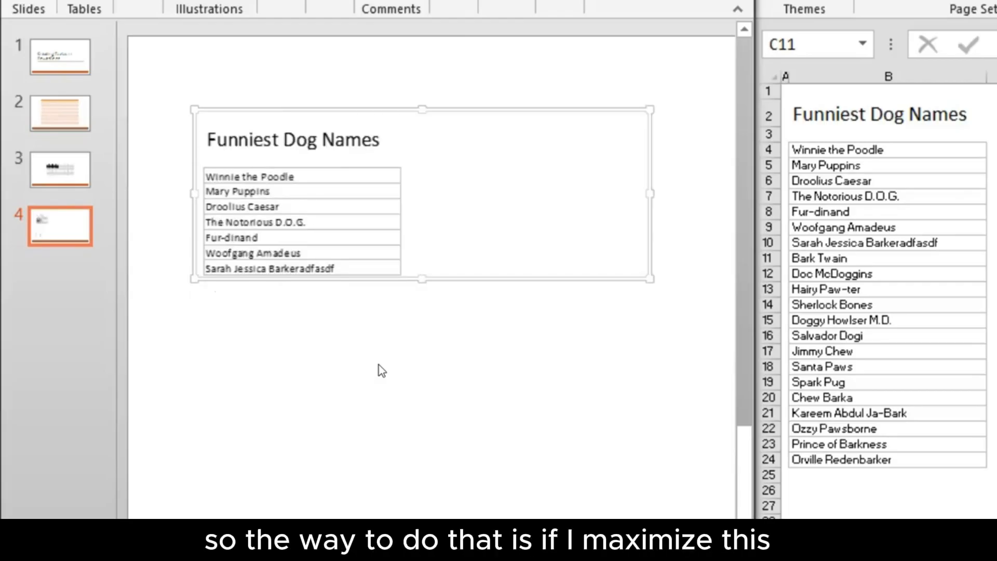
Resize the embedded worksheet's visible area to columns A and B and rows 1 to 25, and return to the slide
left_click(712, 1)
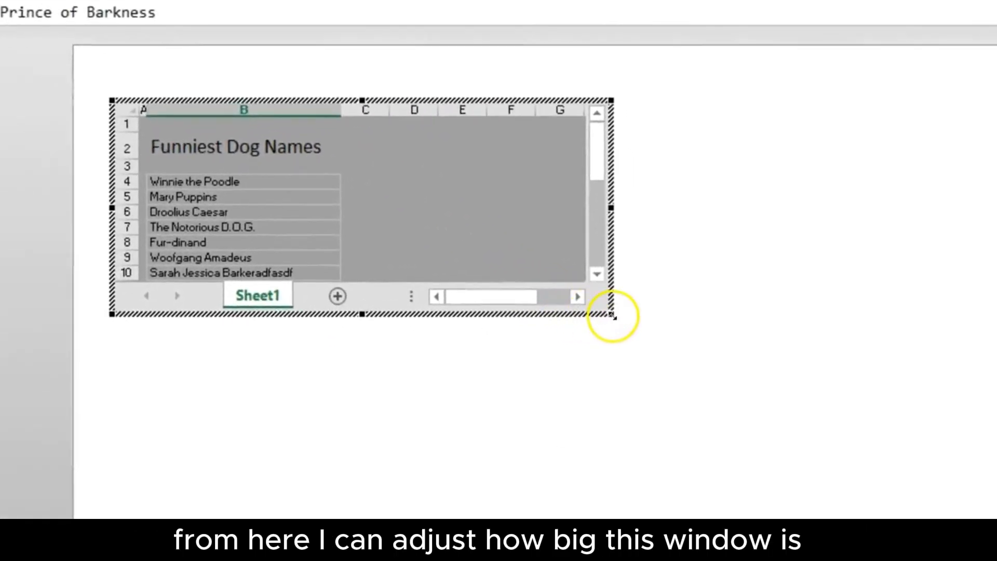
left_click_drag(614, 317, 367, 517)
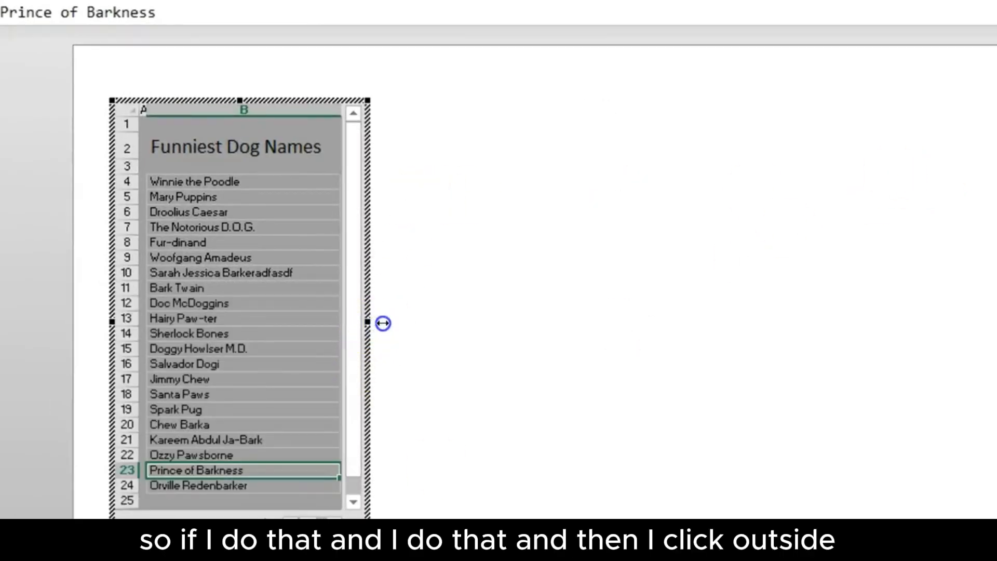
left_click(374, 213)
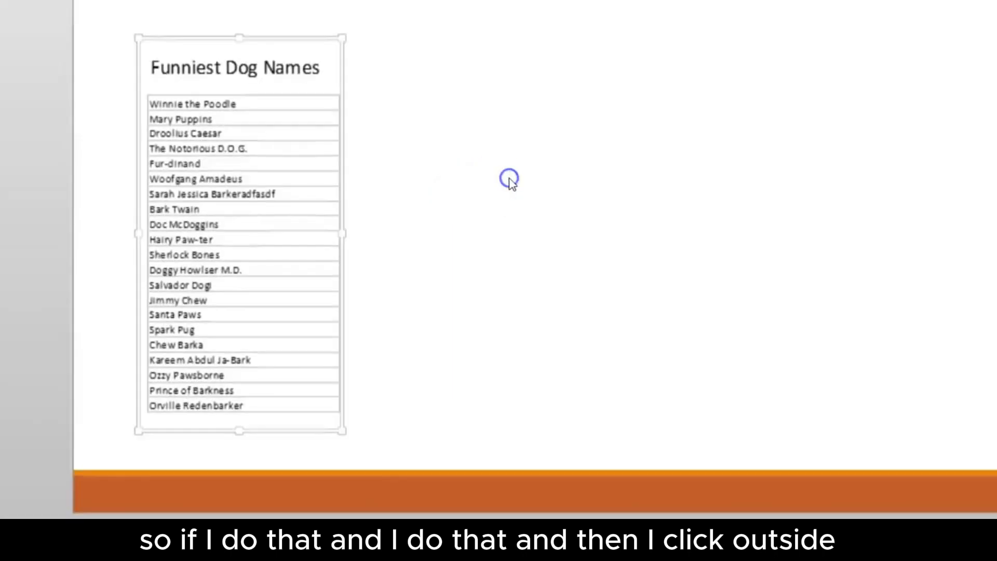
left_click(518, 180)
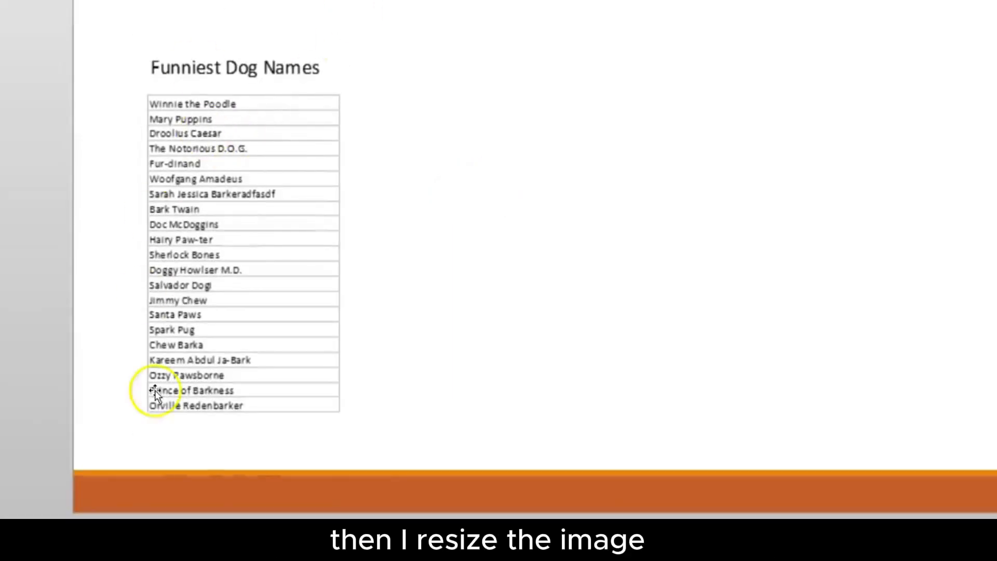
Bring up the formatting options for the embedded Funniest Dog Names table, and open its worksheet for in-place editing
left_click(318, 230)
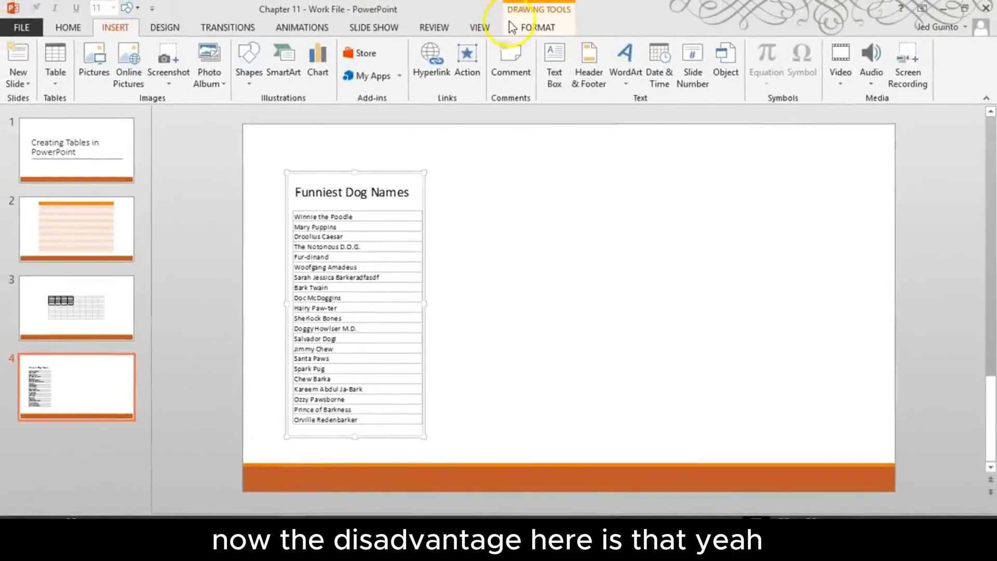
left_click(509, 30)
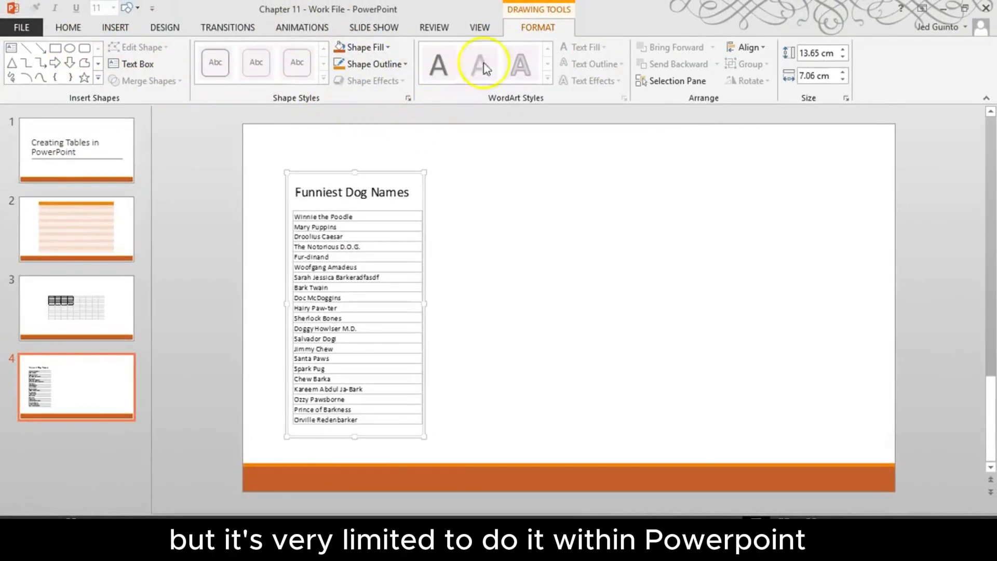
double_click(362, 188)
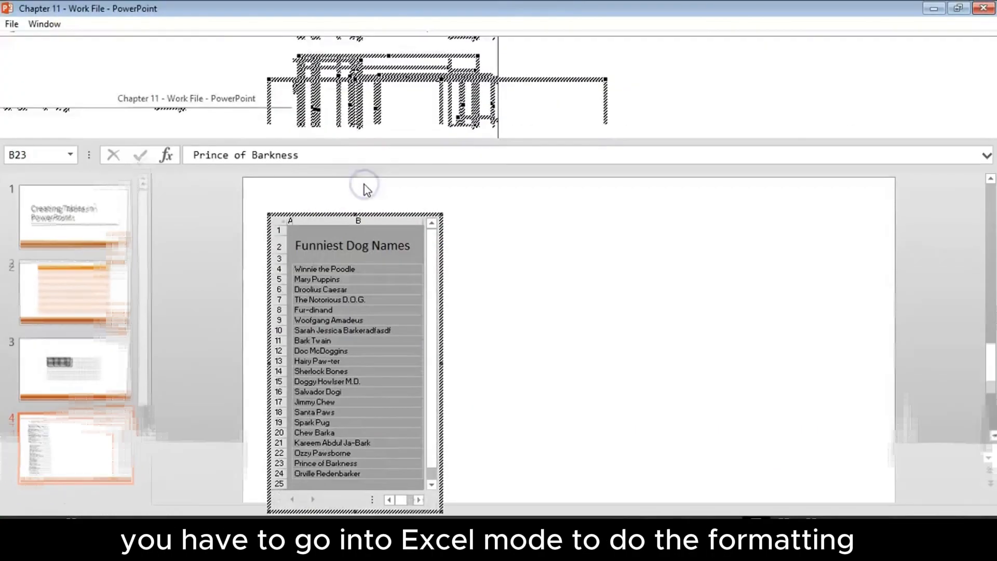
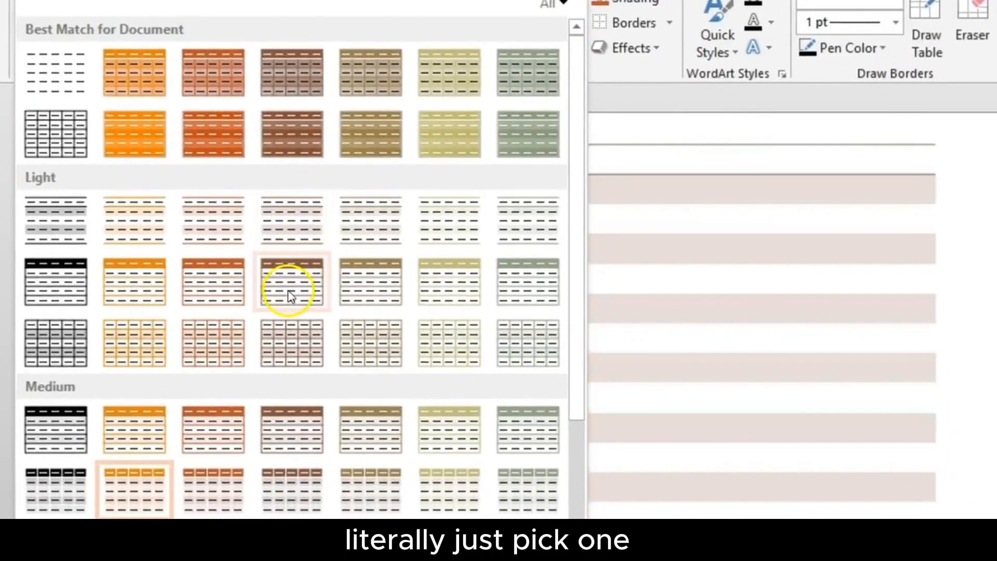
Apply the orange Light table style with full gridlines and banded rows to the slide's table
left_click(151, 350)
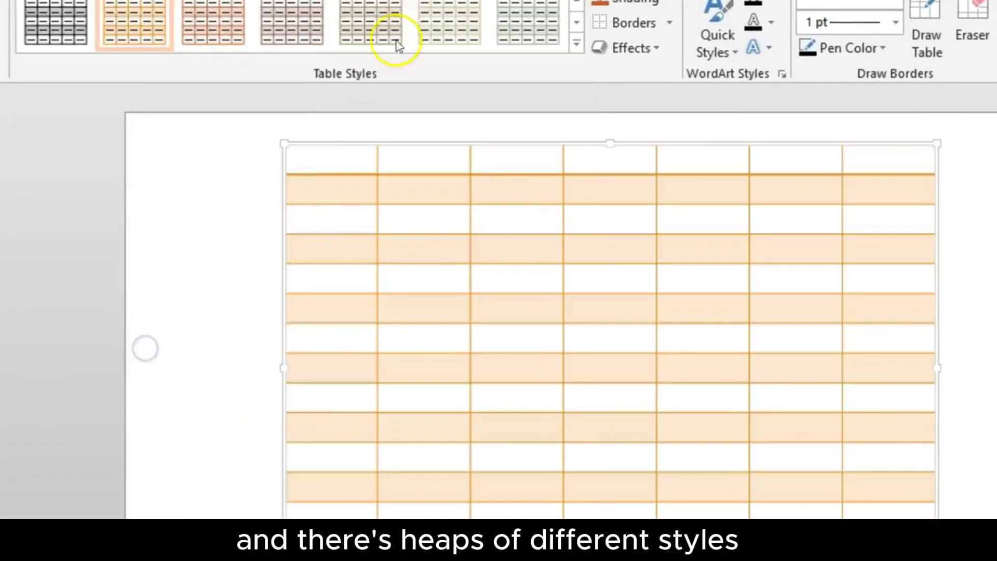
Examine the Light, Medium and Dark table styles and the category filter for the styles, leaving the table's style as is
left_click(575, 44)
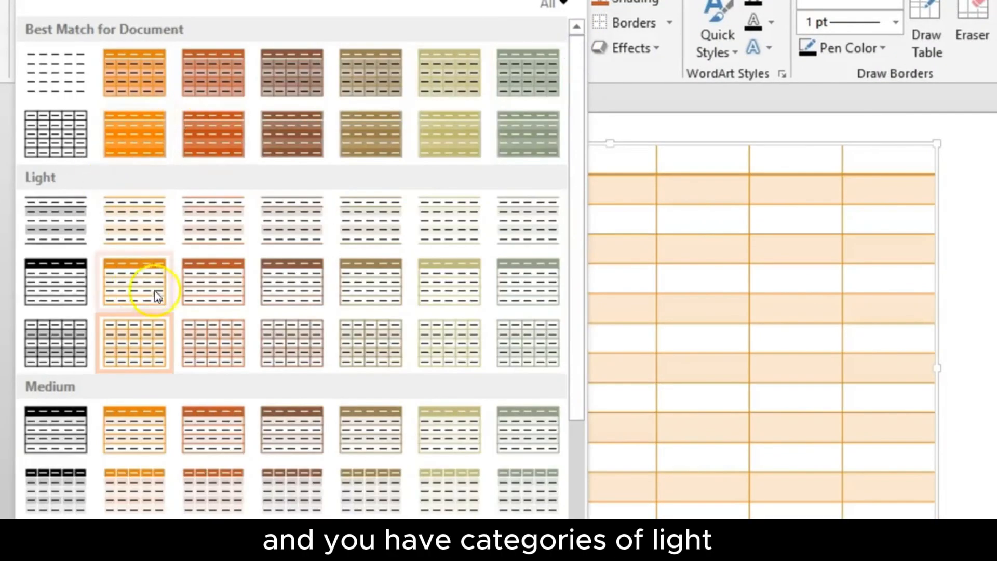
left_click(576, 292)
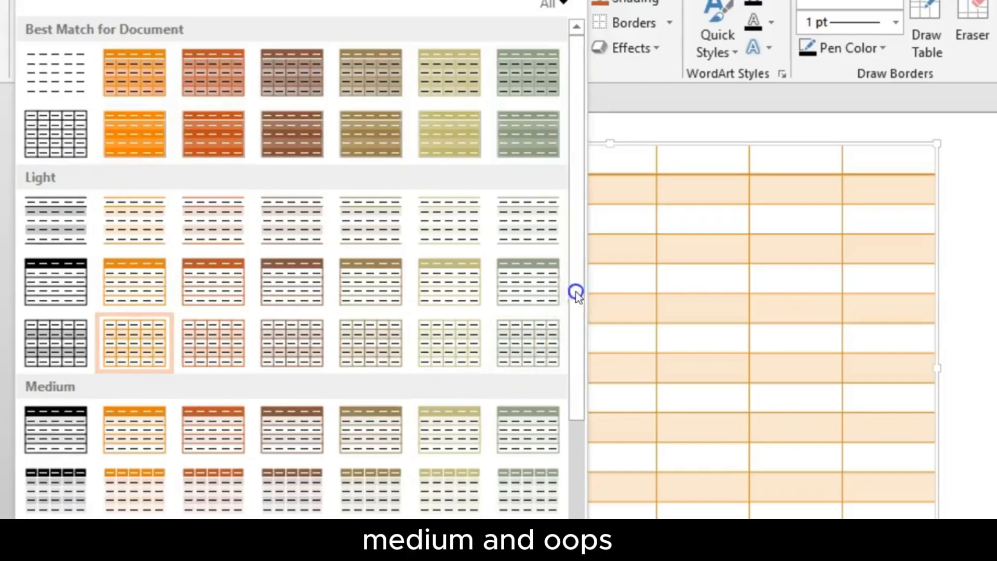
left_click_drag(578, 296, 564, 457)
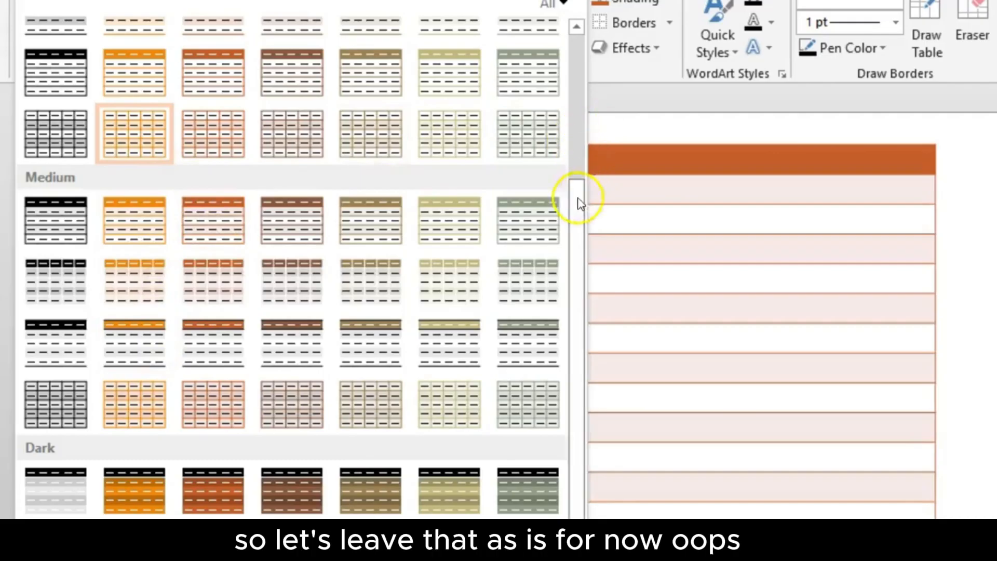
left_click_drag(580, 203, 574, 19)
left_click(560, 4)
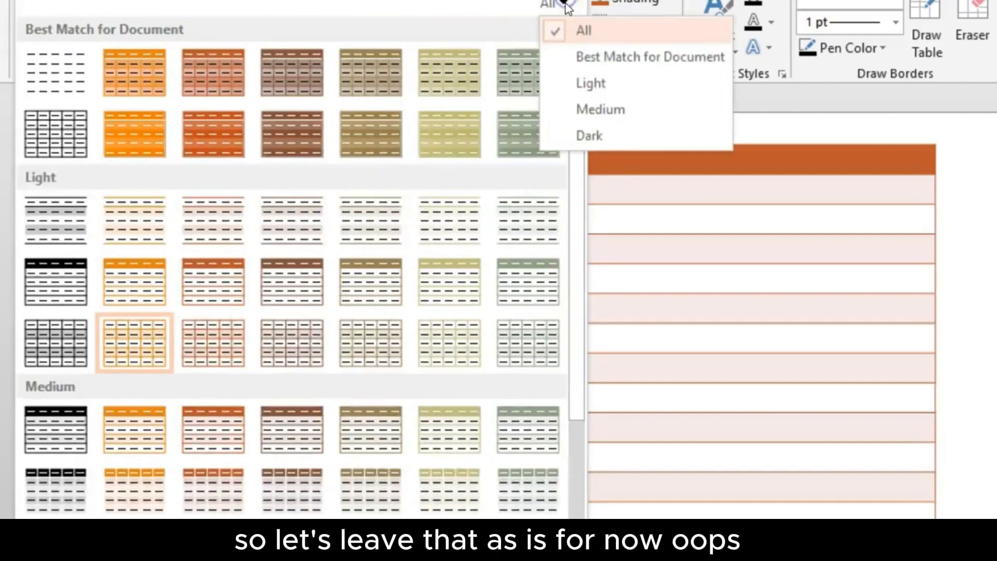
left_click(474, 8)
left_click(643, 178)
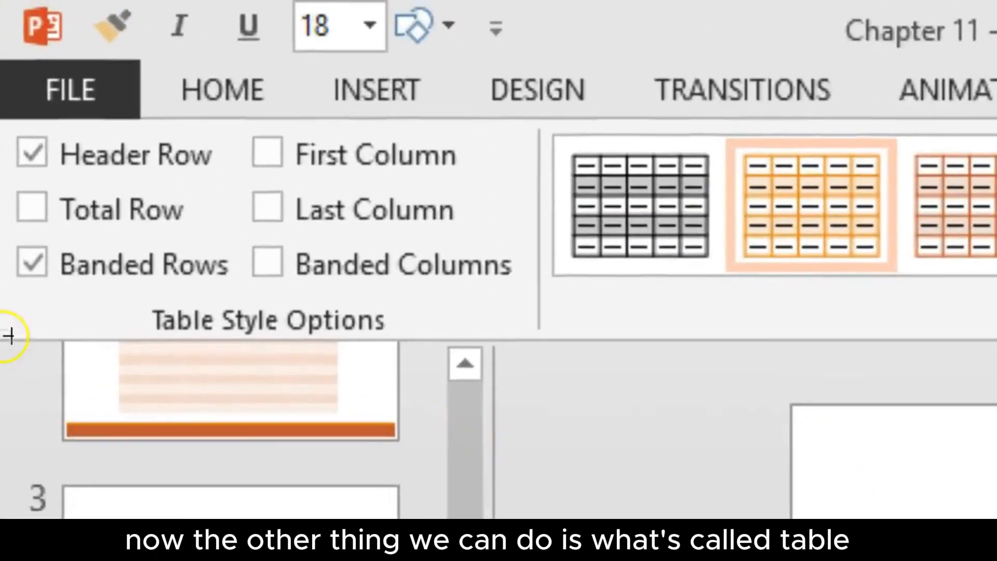
Turn off the Header Row and Banded Rows options for the orange table
mouse_move(9, 336)
left_mouse_down()
mouse_move(211, 334)
mouse_move(405, 359)
mouse_move(527, 285)
mouse_move(378, 91)
mouse_move(3, 351)
left_mouse_up()
key("Escape")
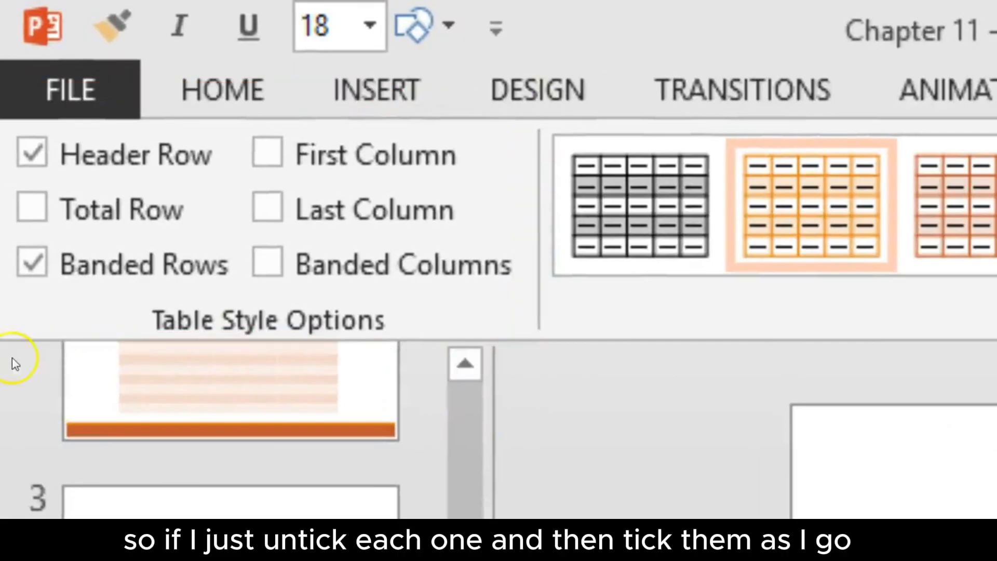
left_click(21, 151)
left_click(40, 269)
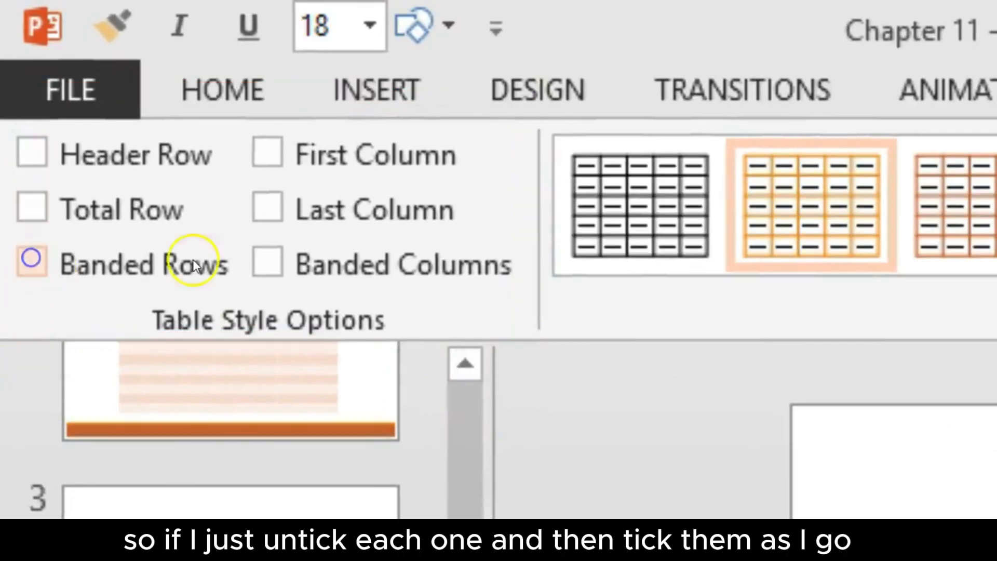
left_click(269, 277)
key("Escape")
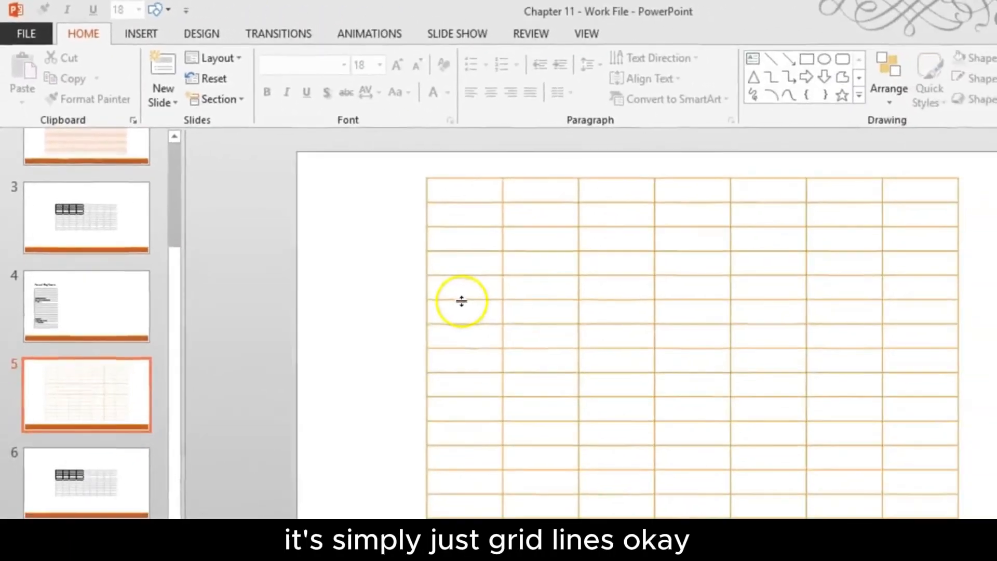
Turn on Header Row, Total Row and Banded Rows for the orange table on slide 5
left_click(534, 215)
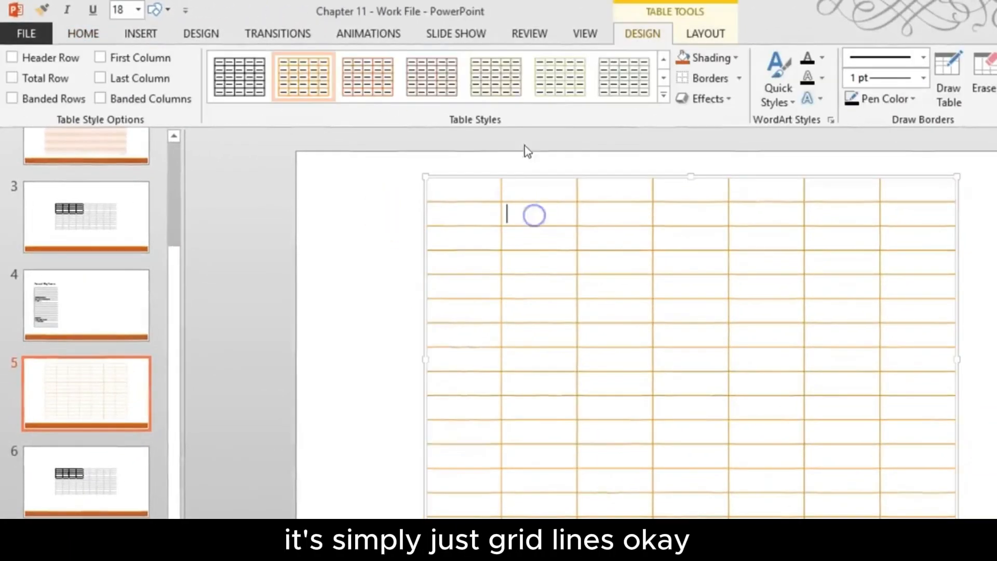
left_click(29, 60)
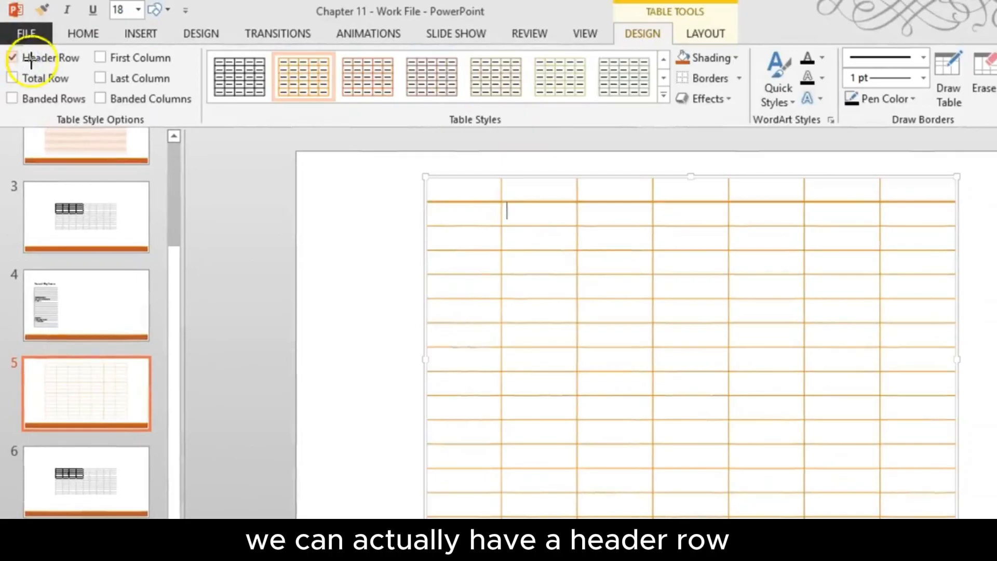
left_click_drag(420, 199, 793, 202)
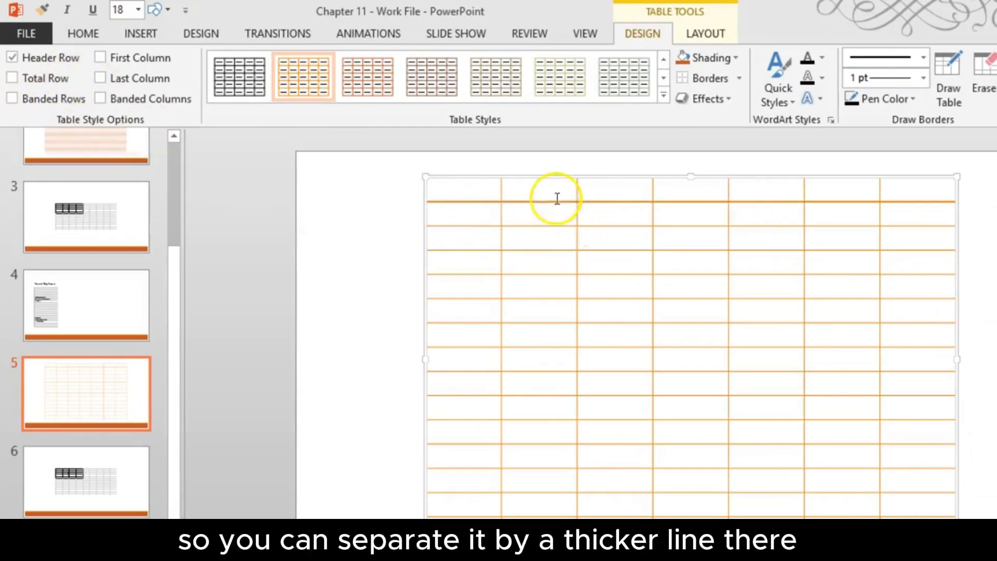
left_click(12, 78)
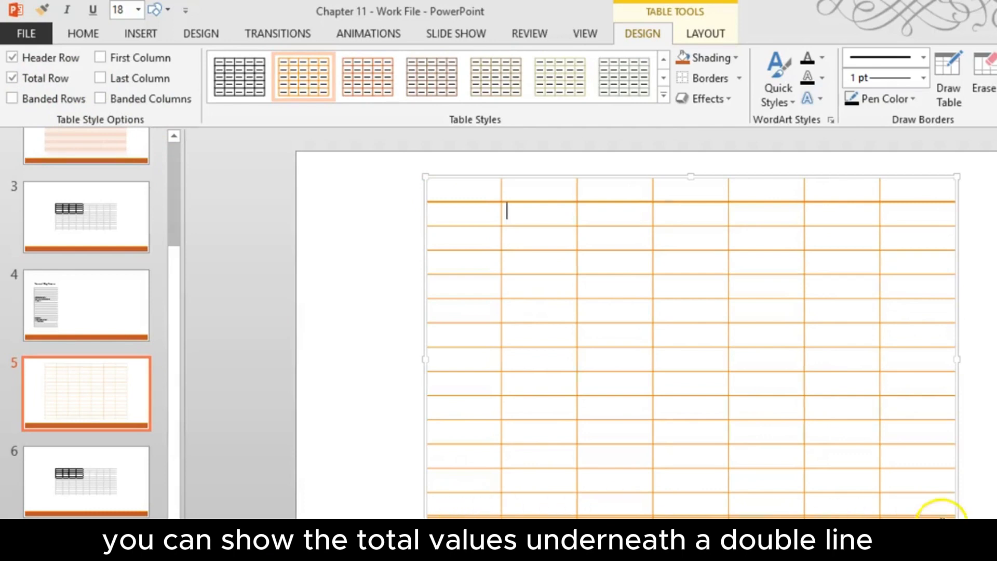
left_click(29, 98)
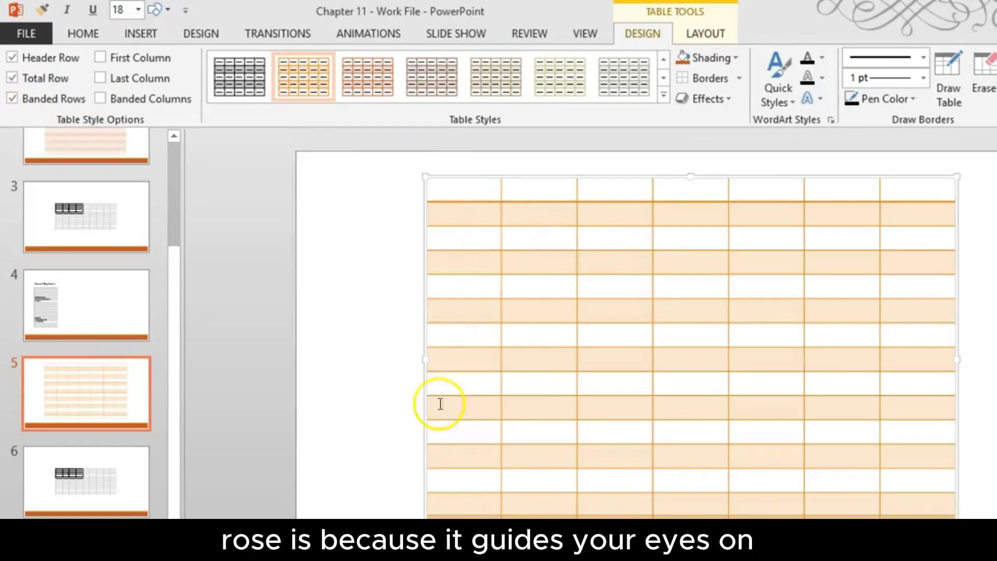
Widen the orange table on slide 5 by extending both of its side edges outward
left_click_drag(426, 360, 349, 360)
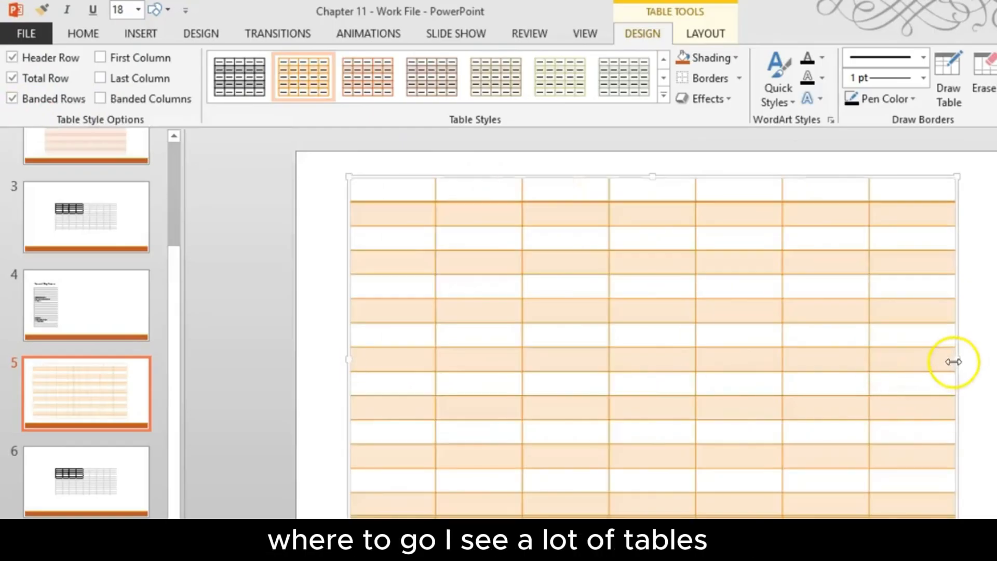
left_click_drag(957, 360, 996, 358)
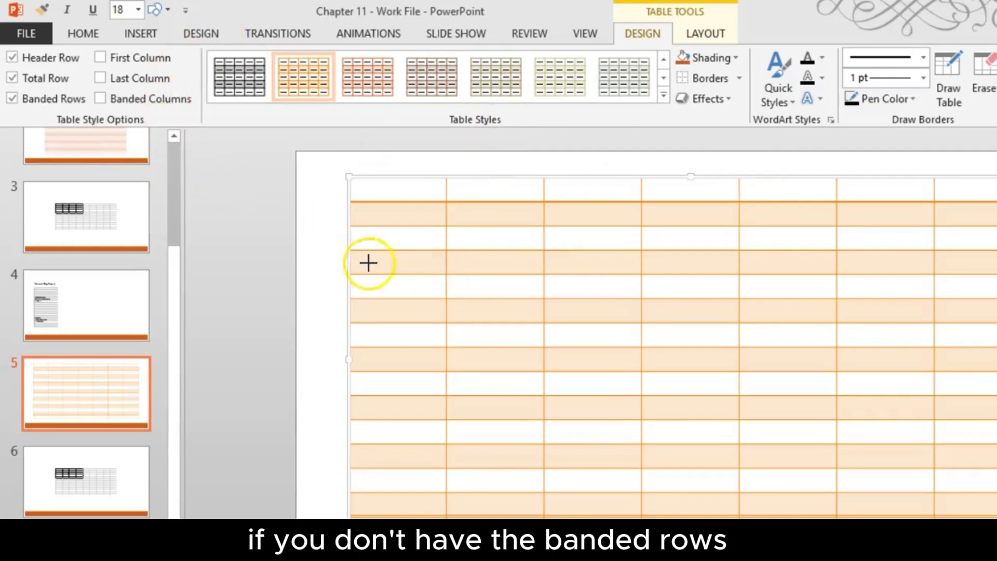
left_click_drag(382, 315, 960, 268)
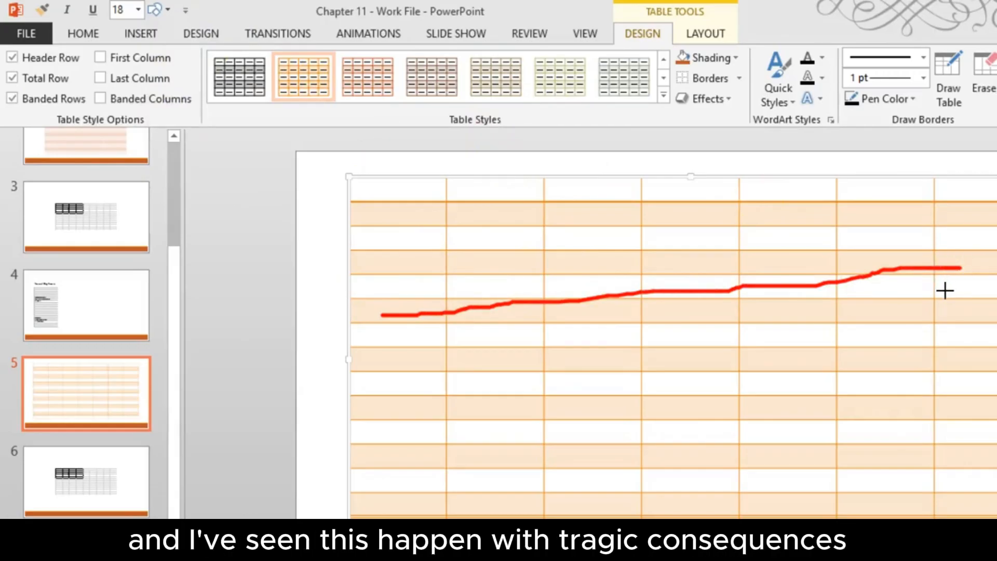
key("Escape")
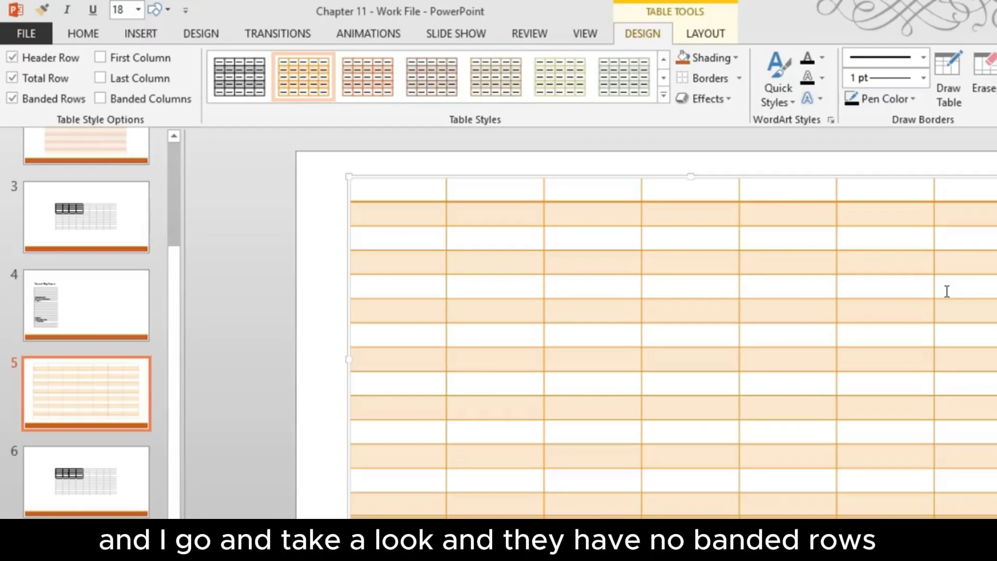
Switch the table's Banded Rows off and back on, and enable the First Column option
left_click(32, 99)
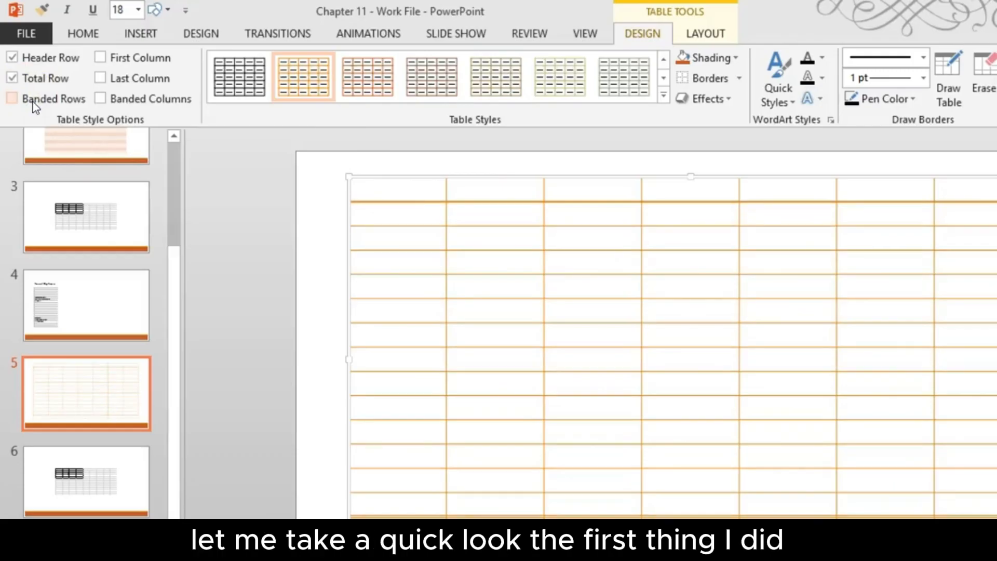
left_click(34, 104)
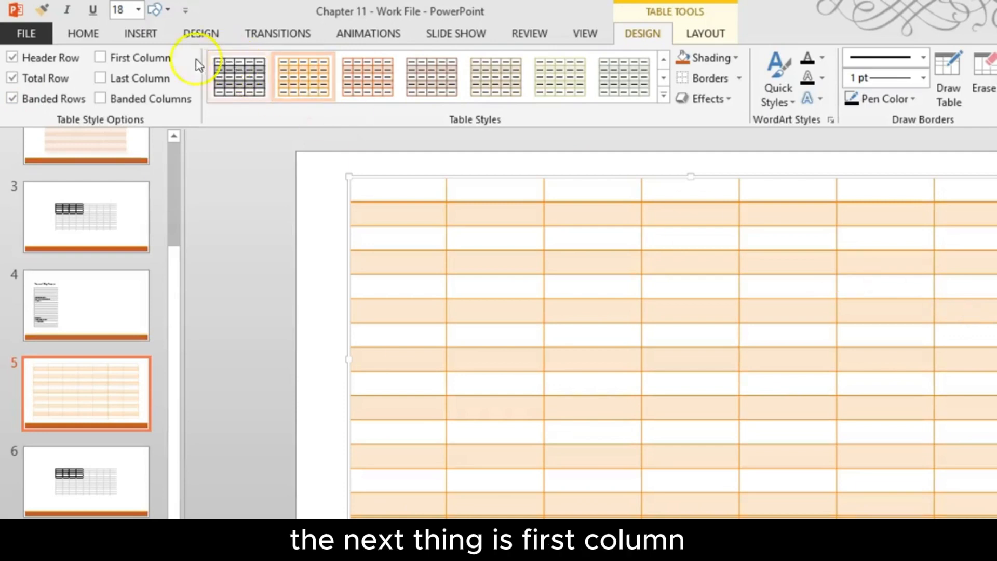
left_click(151, 60)
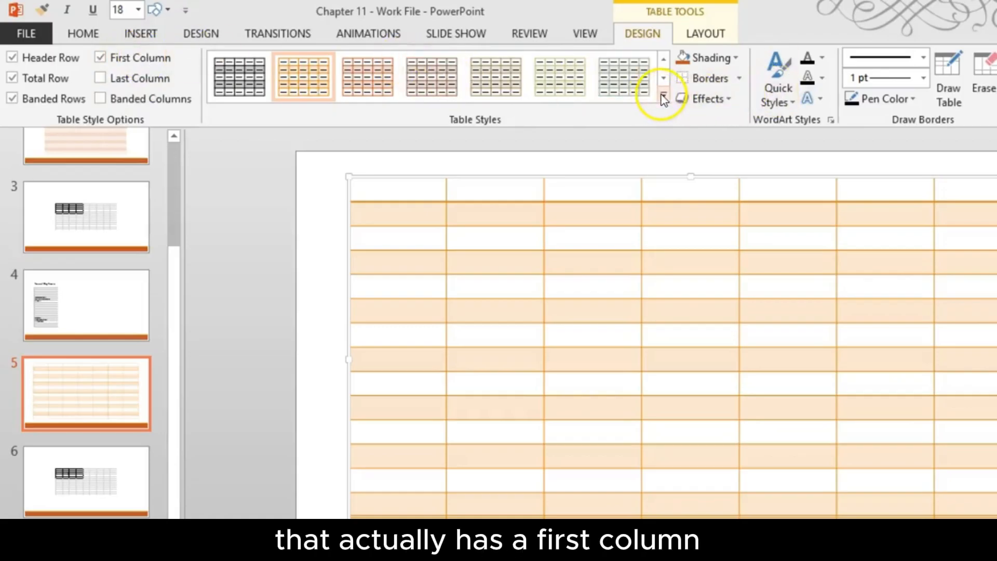
Narrow the orange table to the slide's right half and apply the khaki style from the second row of the Medium table styles
left_click_drag(351, 356, 711, 346)
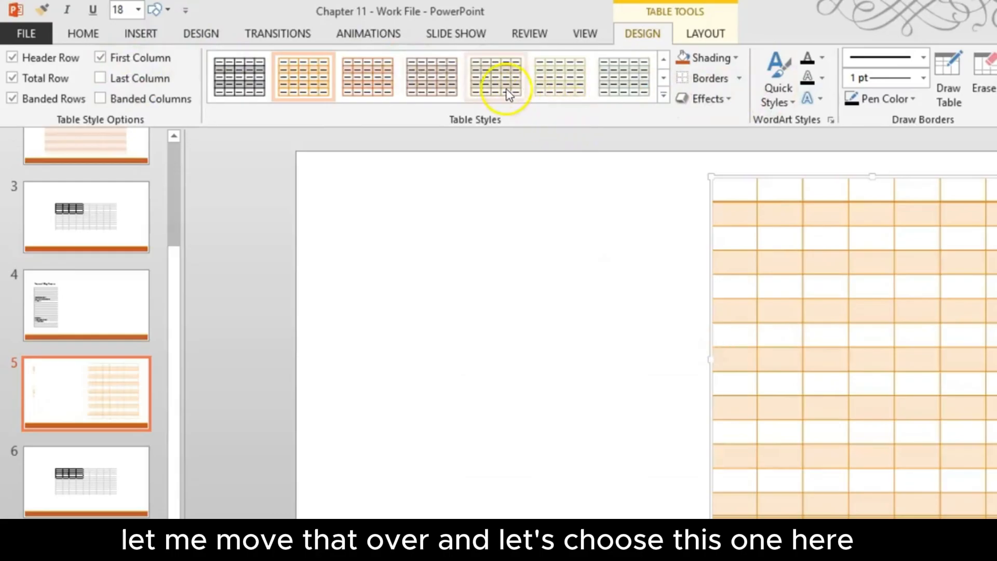
left_click(664, 97)
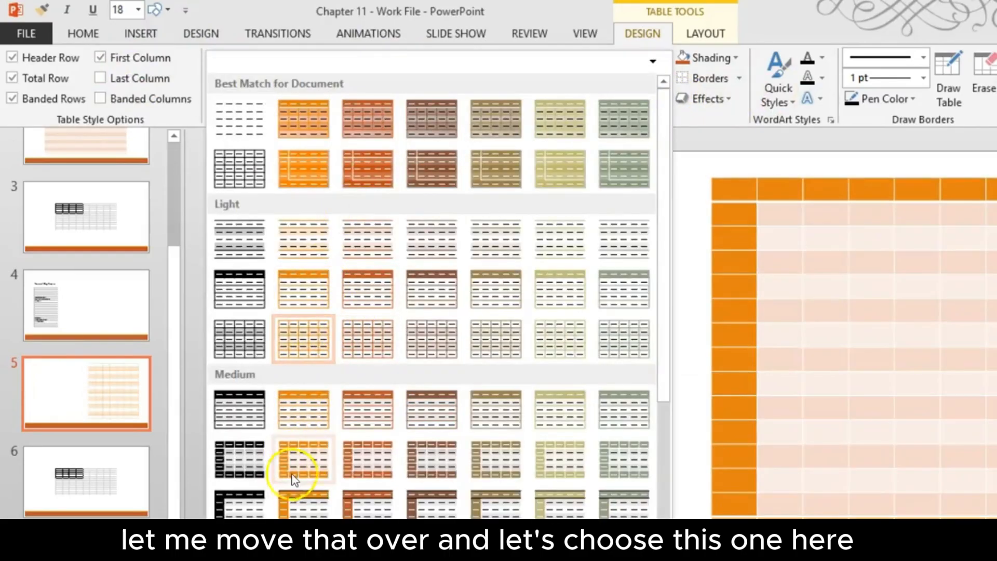
left_click_drag(657, 329, 642, 454)
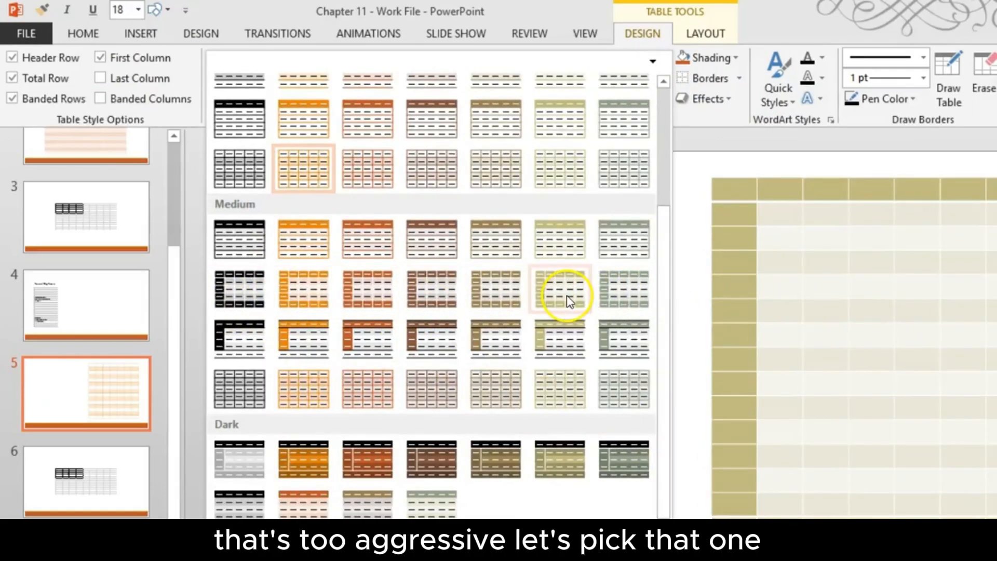
left_click(566, 295)
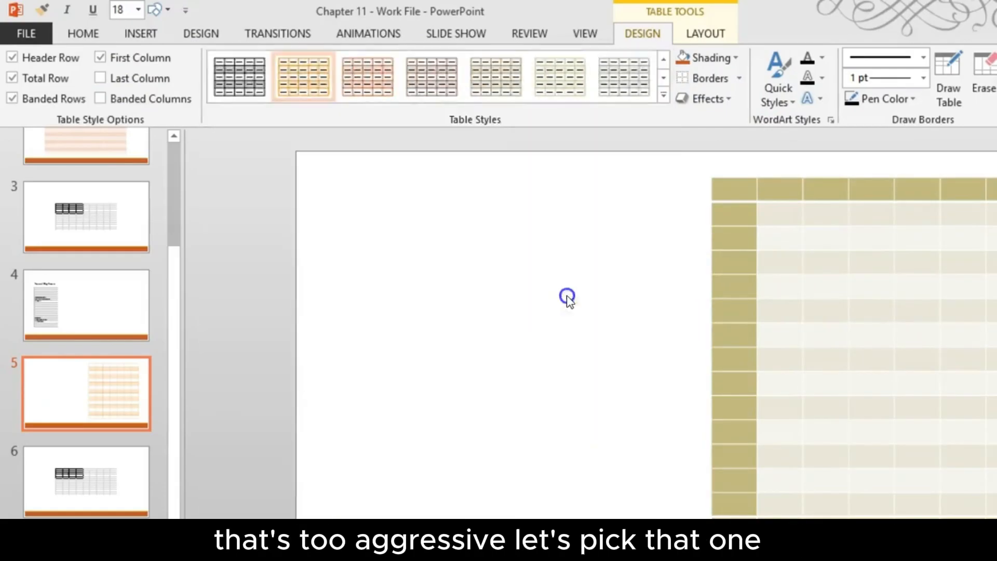
Switch the khaki table's First Column option off and back on, and enable Last Column
left_click(113, 61)
left_click(113, 63)
left_click(113, 64)
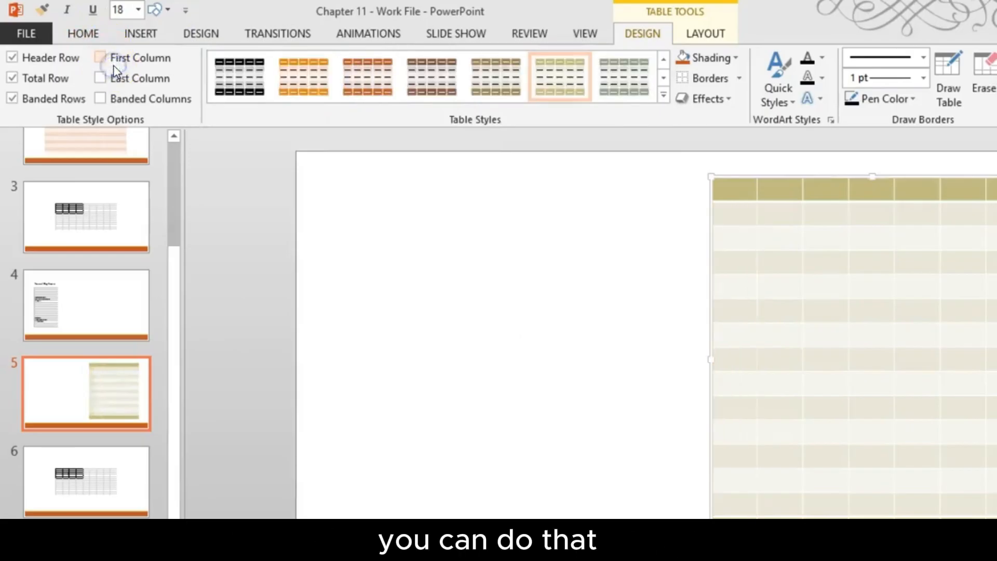
left_click(114, 63)
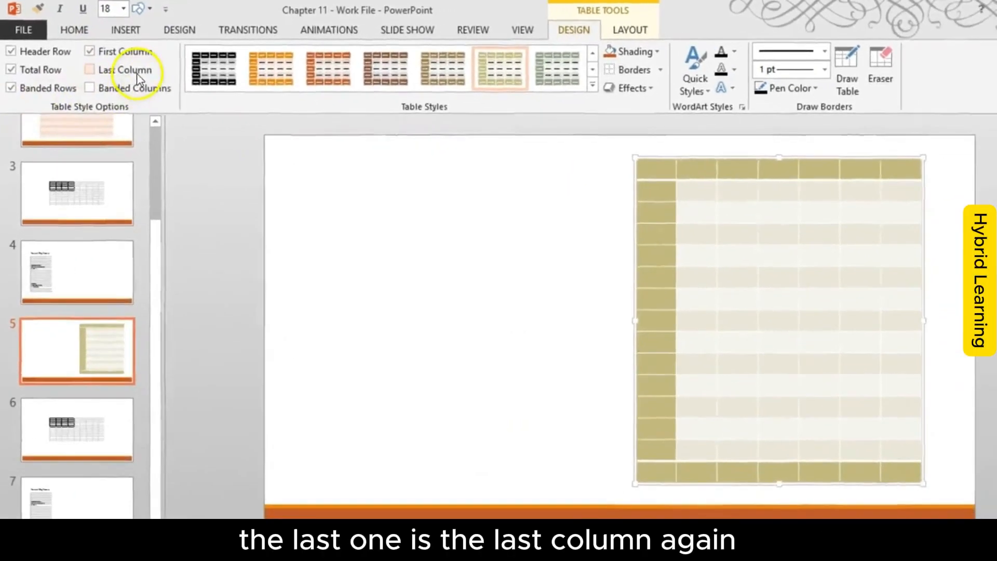
left_click(138, 77)
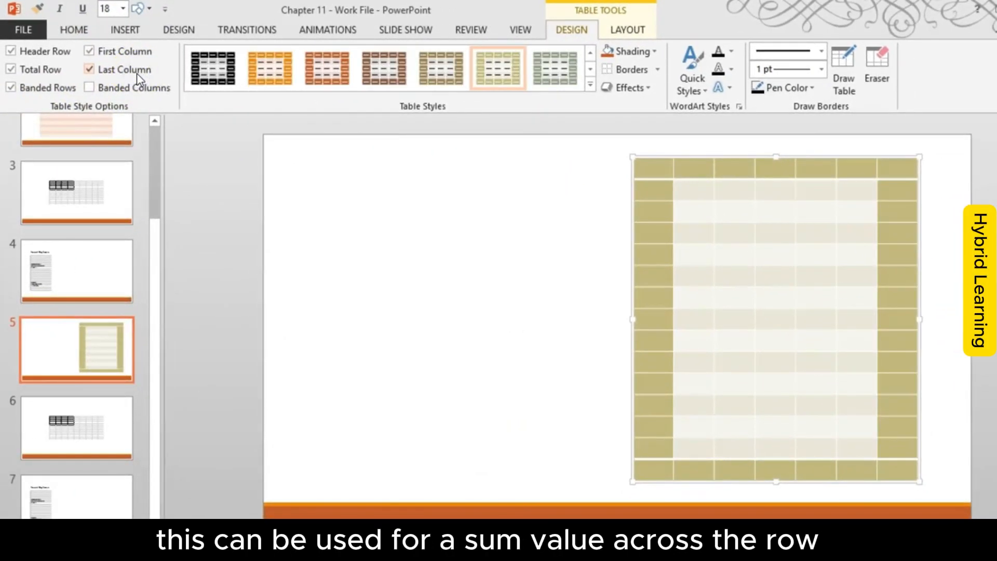
Turn off Header Row, Total Row, First Column, Last Column and Banded Rows for the khaki table
left_click(115, 89)
left_click(115, 88)
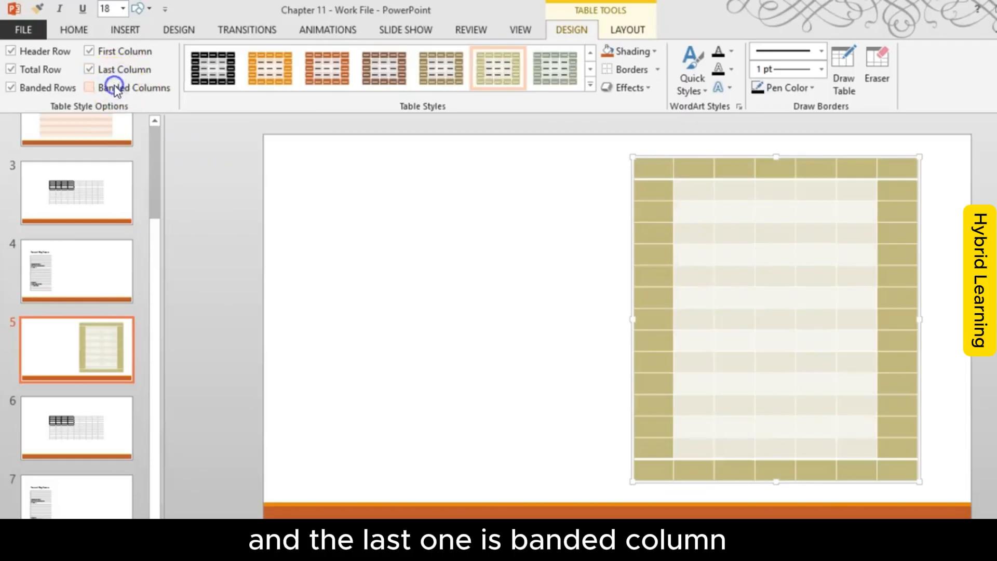
left_click(36, 69)
left_click(35, 52)
left_click(110, 51)
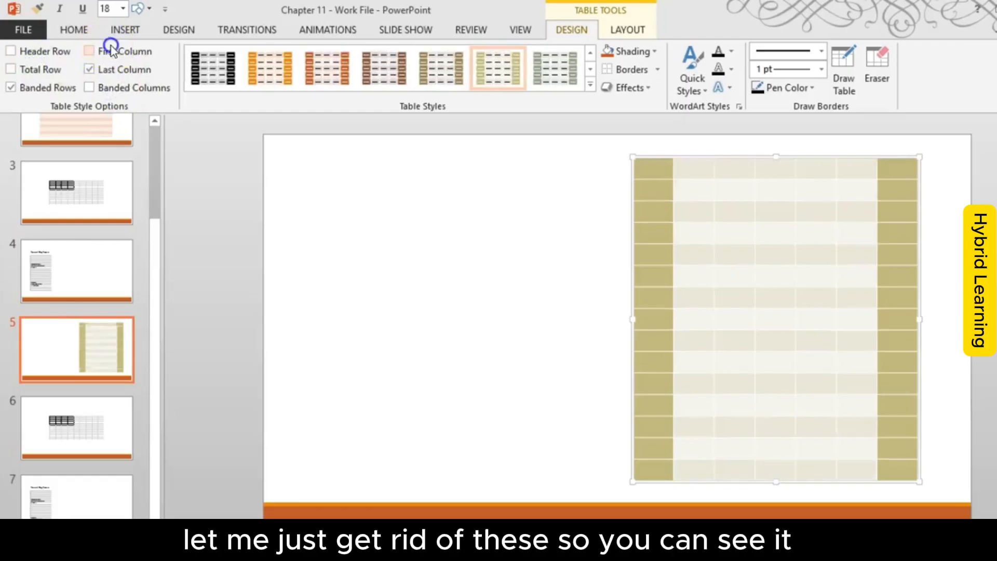
left_click(108, 69)
left_click(32, 88)
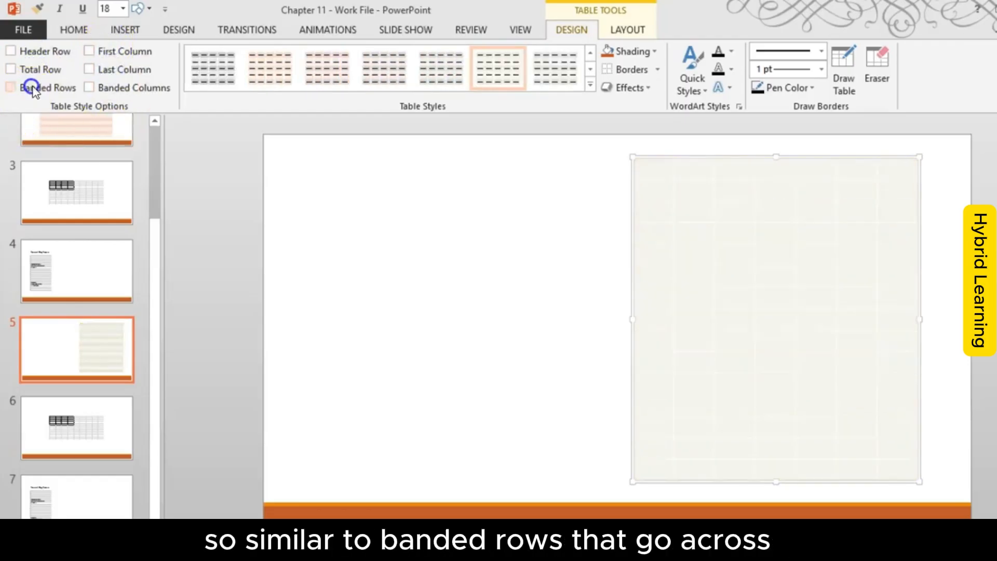
left_click(33, 87)
left_click(32, 87)
Turn on Banded Columns and widen the khaki table by extending its left edge across the slide
left_click(127, 94)
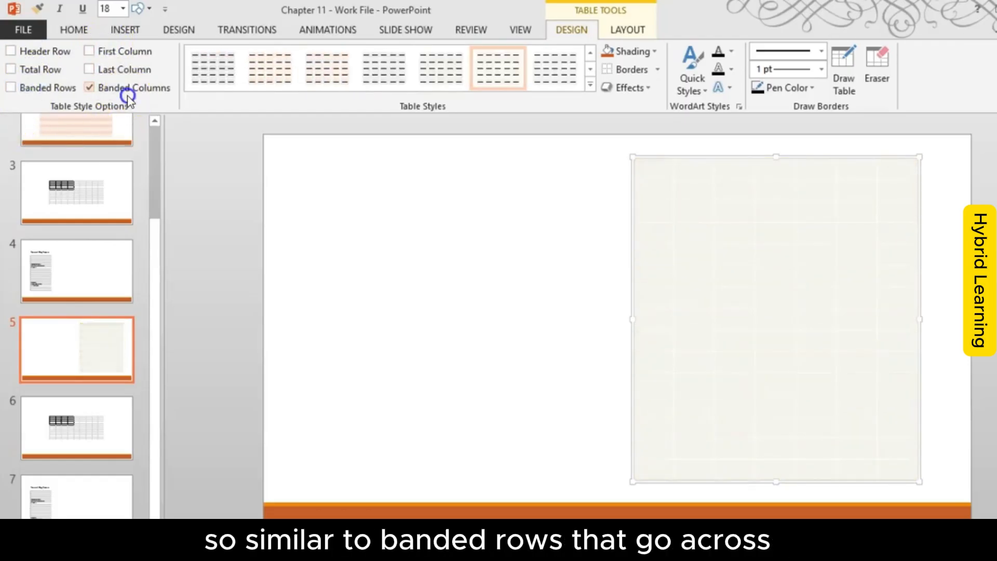
left_click(127, 95)
left_click(126, 95)
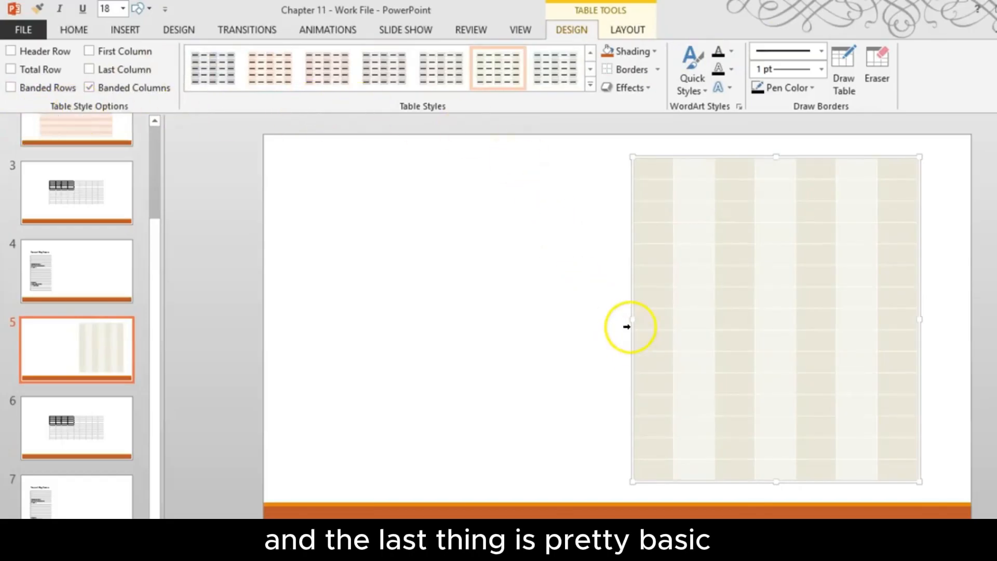
left_click_drag(631, 319, 342, 327)
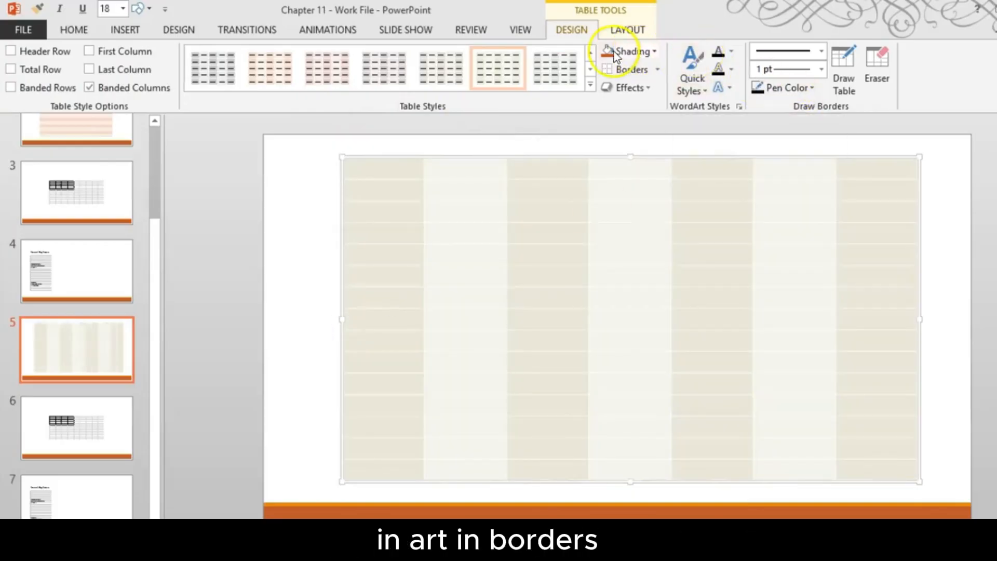
Preview a dark green cell shading on the whole table
left_click(644, 54)
left_click(649, 54)
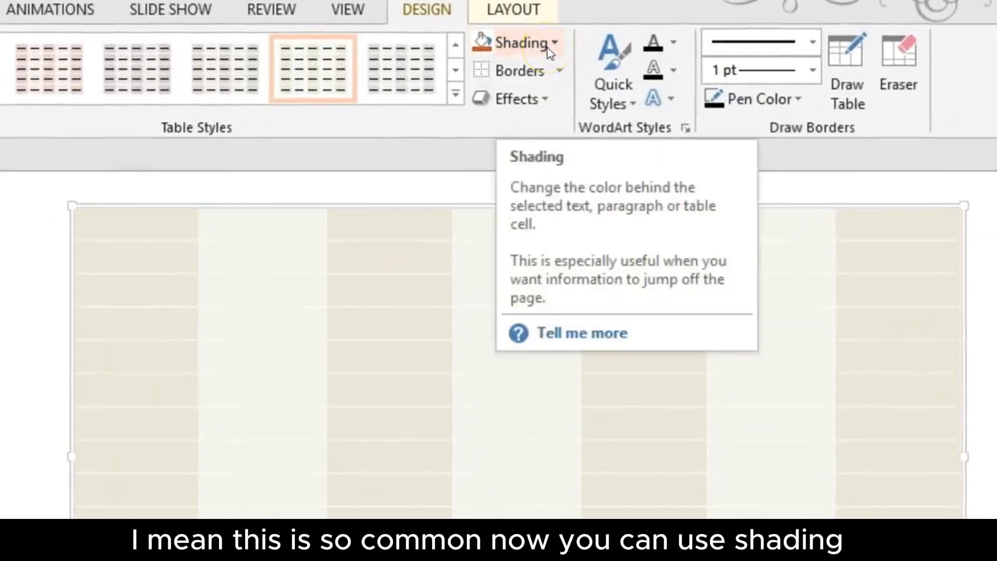
left_click(549, 45)
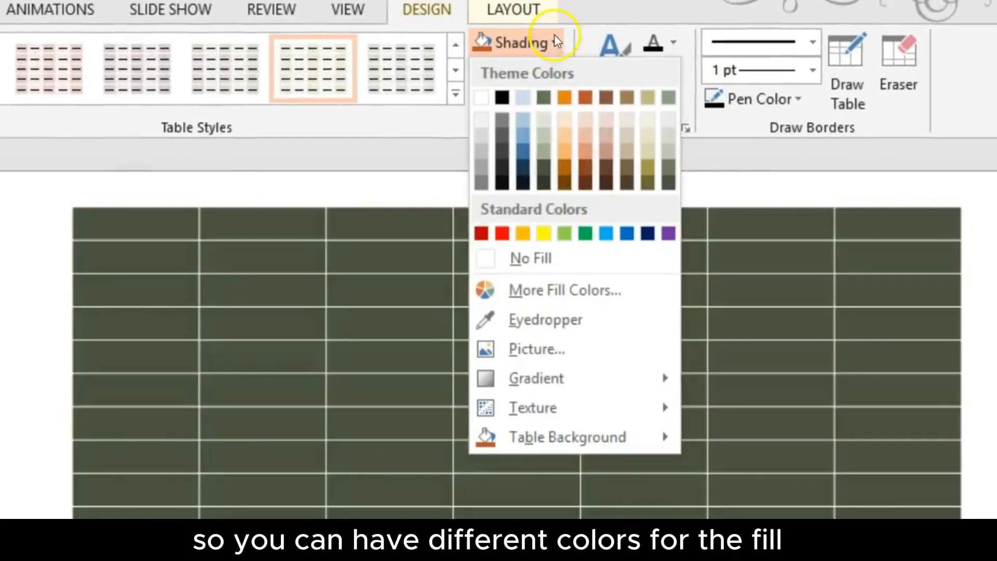
left_click(554, 37)
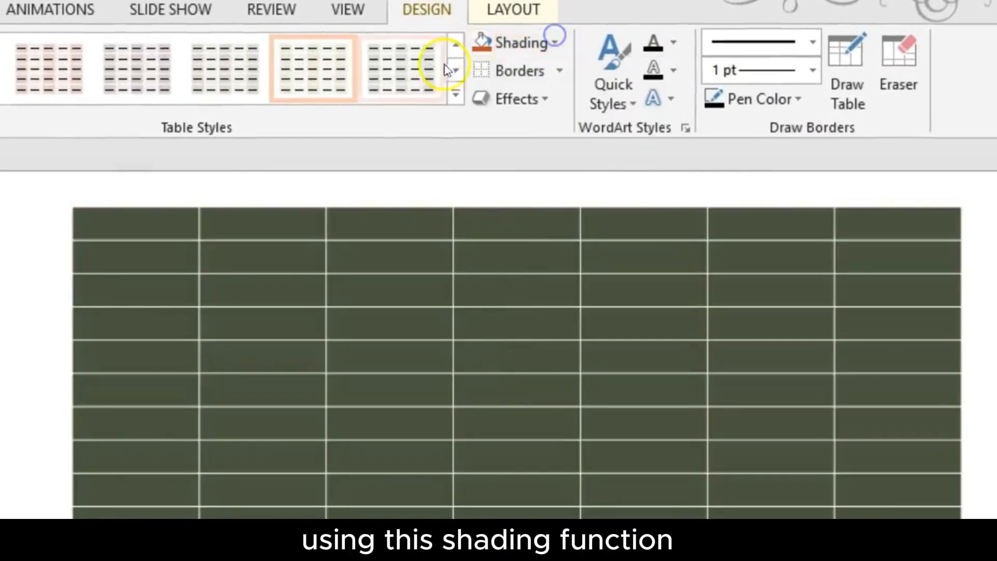
Try removing all lines from the table with the No Border option
left_click(559, 71)
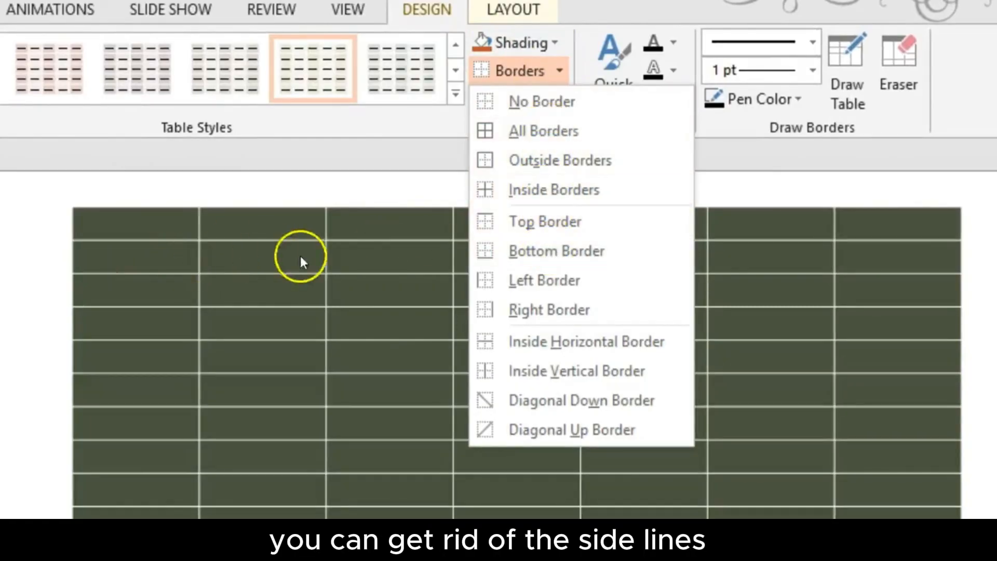
left_click(535, 104)
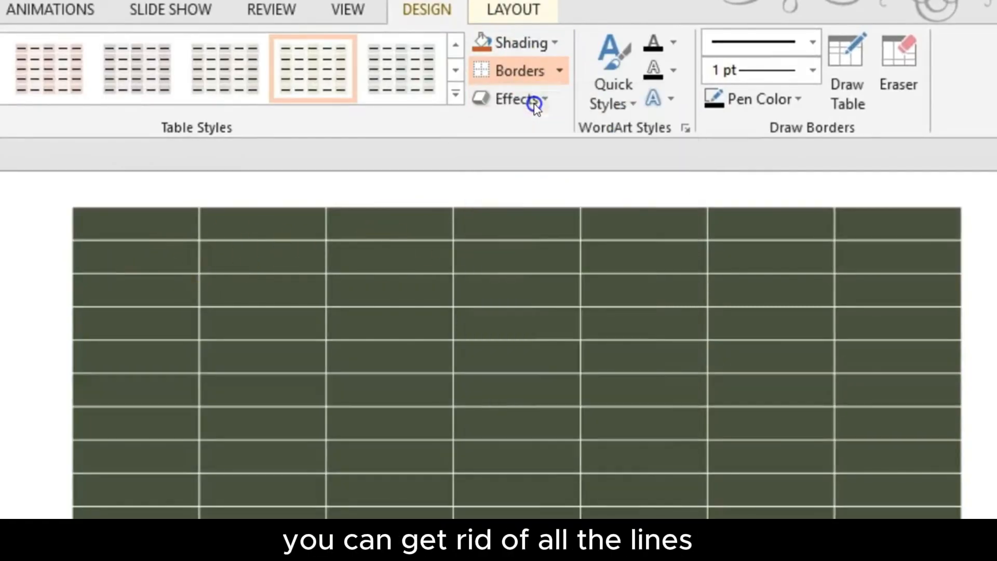
left_click(495, 209)
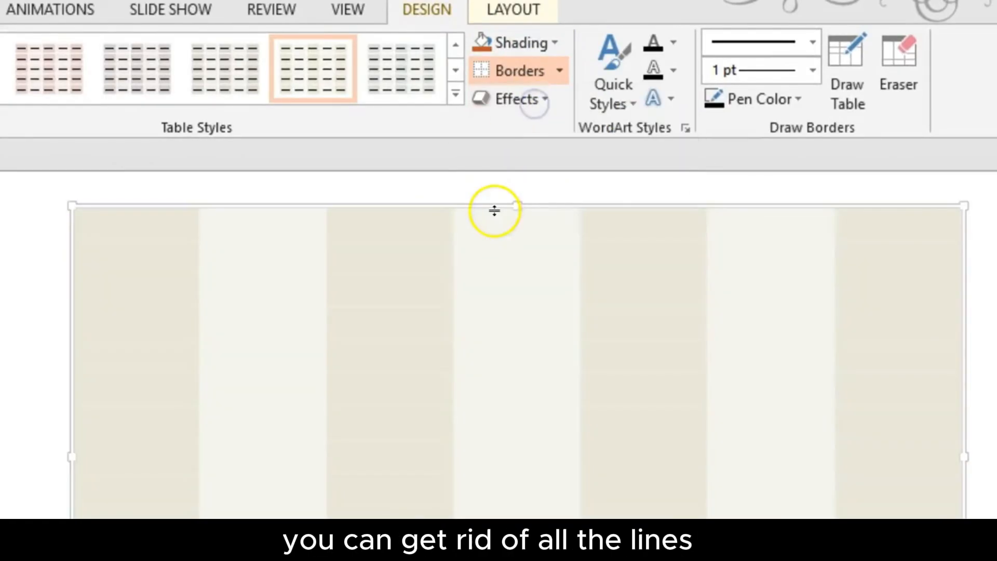
Browse the Cell Bevel, Shadow and Reflection effects available for the table, previewing an outer shadow
left_click(549, 95)
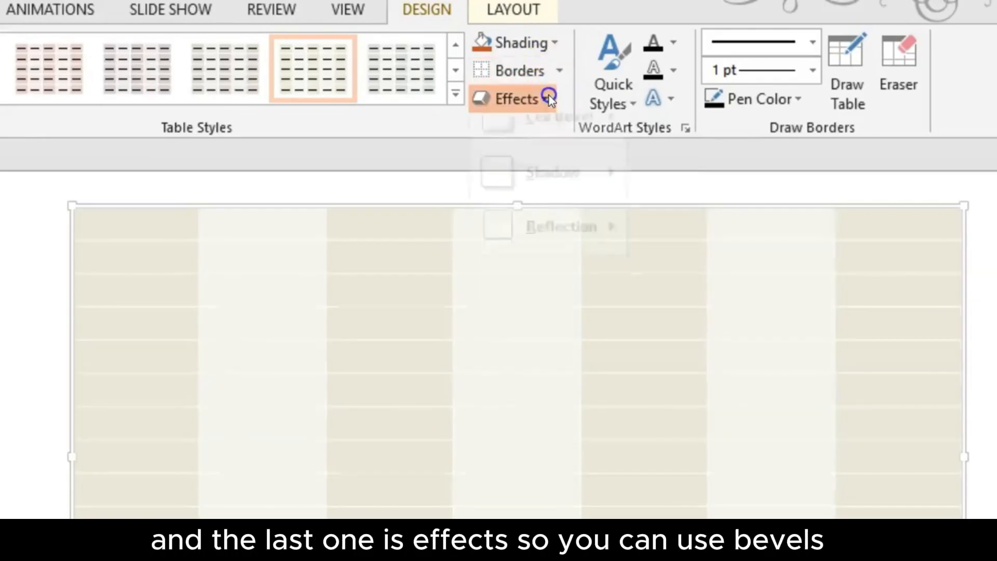
mouse_move(553, 139)
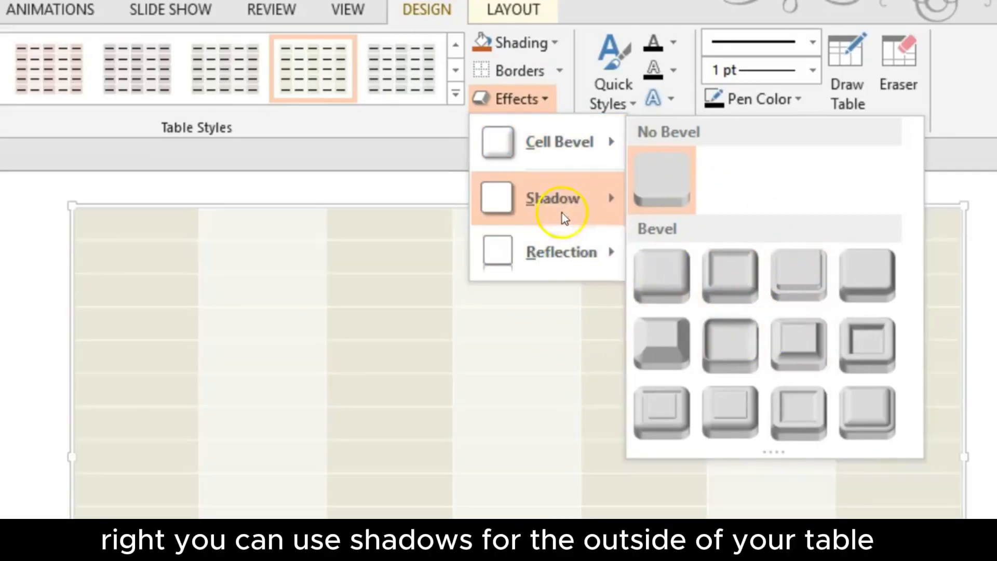
mouse_move(565, 219)
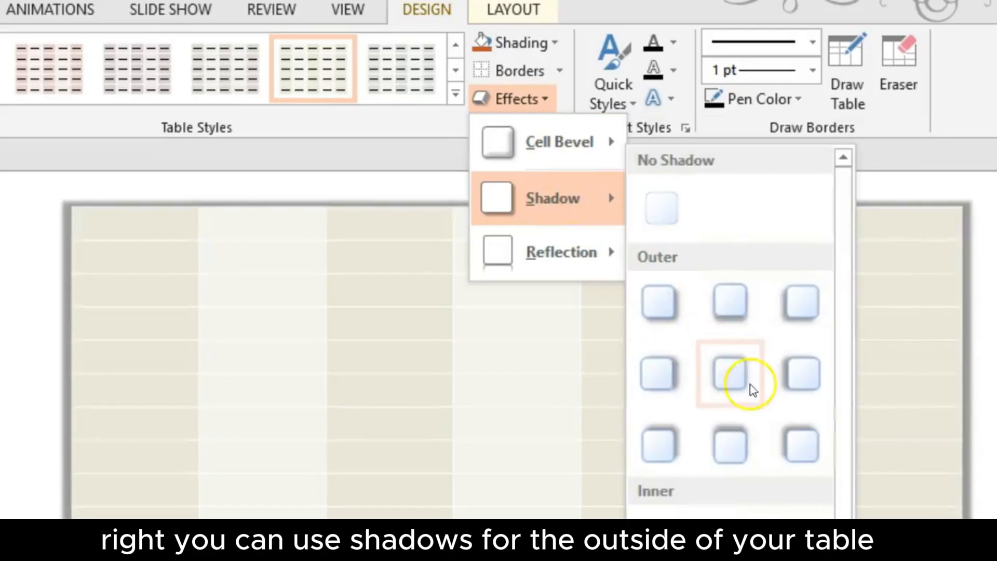
mouse_move(612, 251)
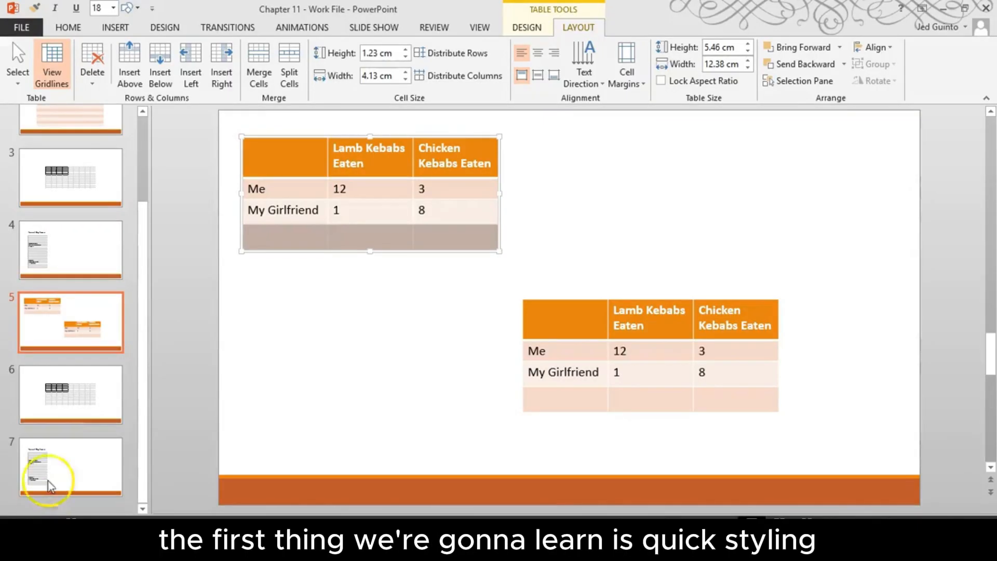
Show the table design options for the upper kebabs table on slide 5
left_click(526, 29)
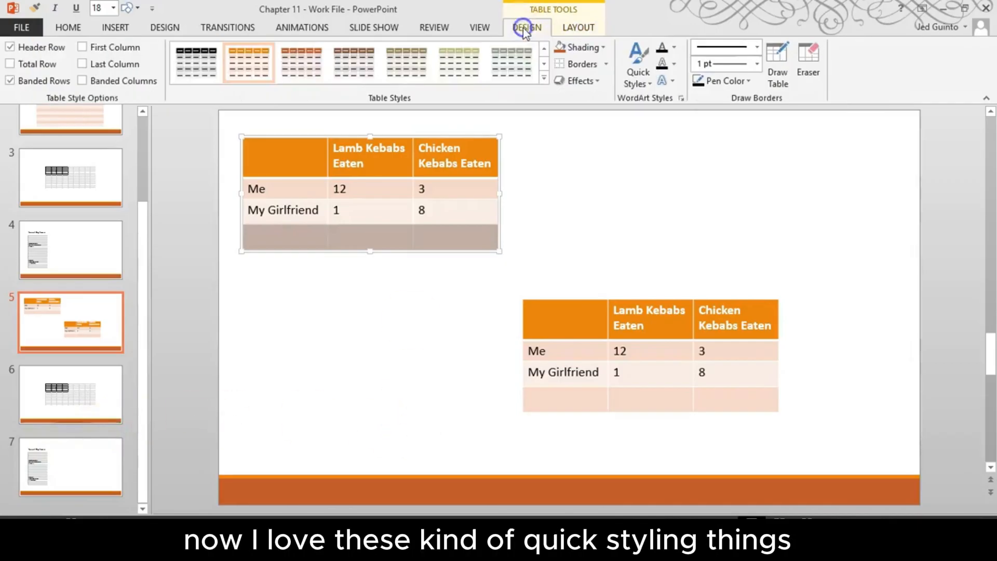
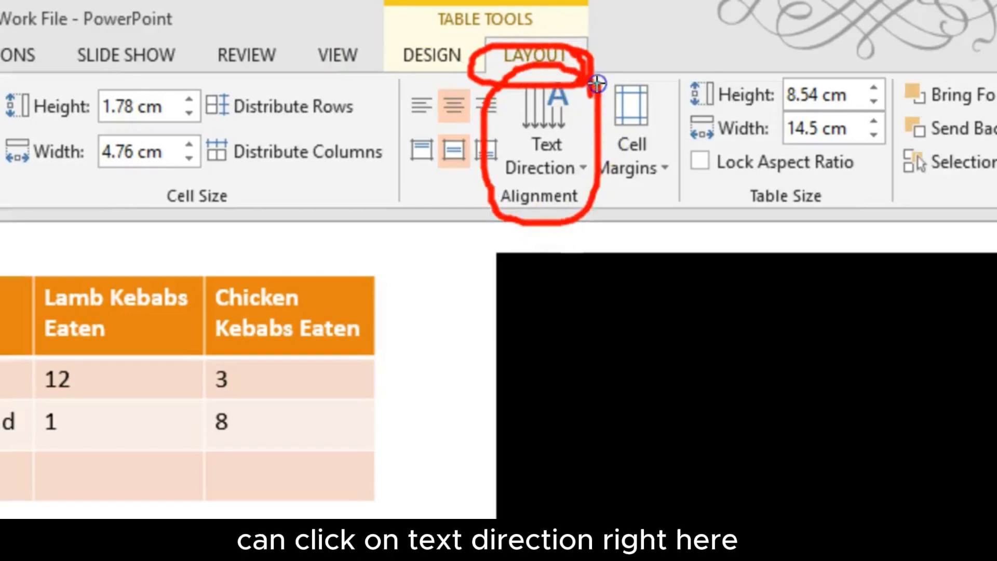
Review the Text Direction options for the "Lamb Kebabs Eaten" header in the green table
key("Escape")
left_click(554, 98)
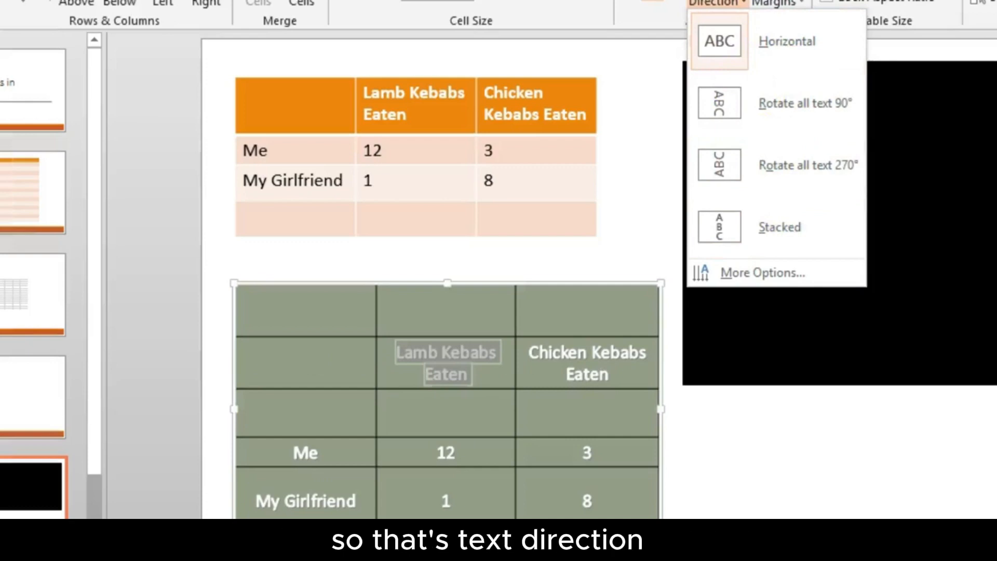
key("Escape")
left_click(438, 400)
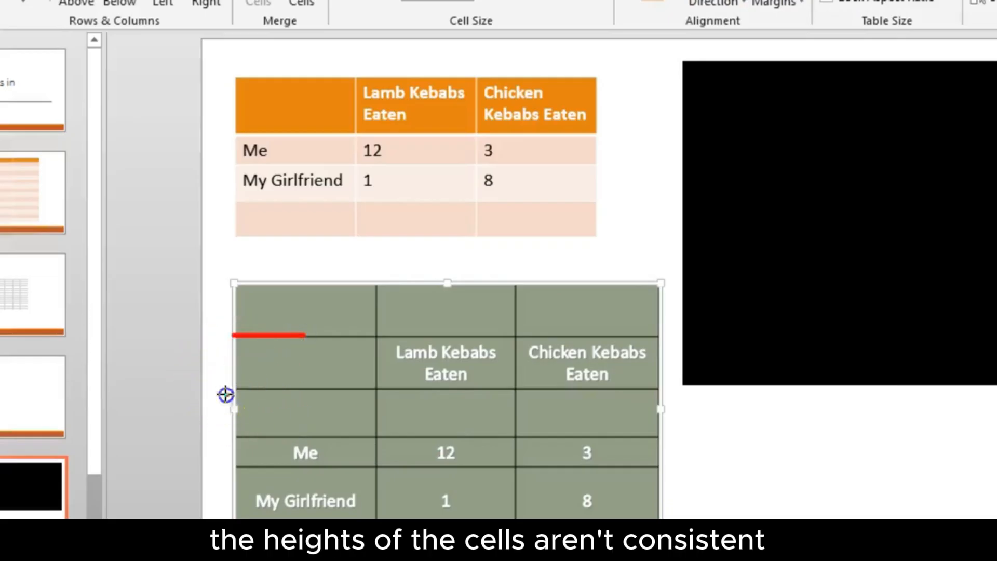
left_click_drag(223, 439, 330, 435)
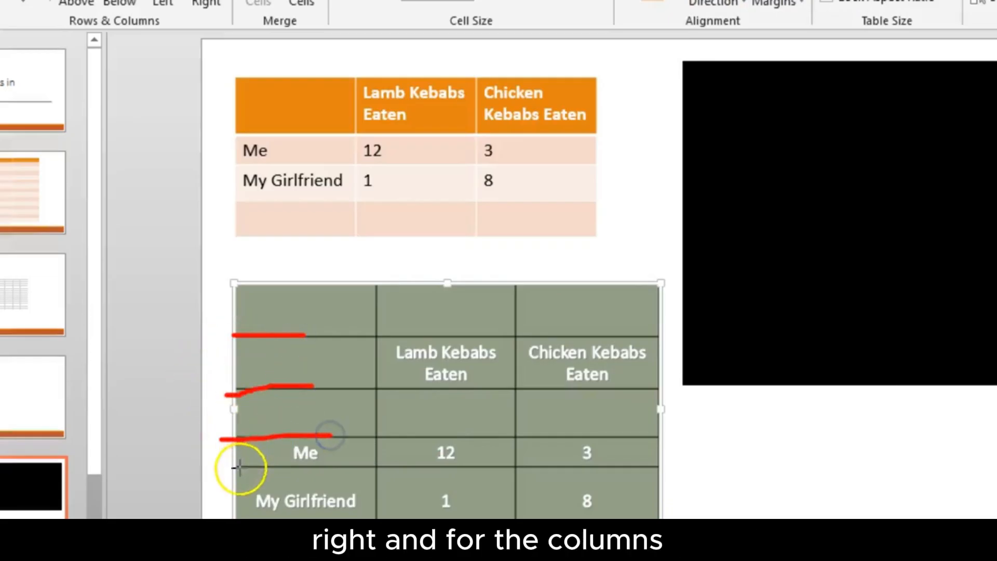
left_click_drag(239, 470, 337, 470)
key("Escape")
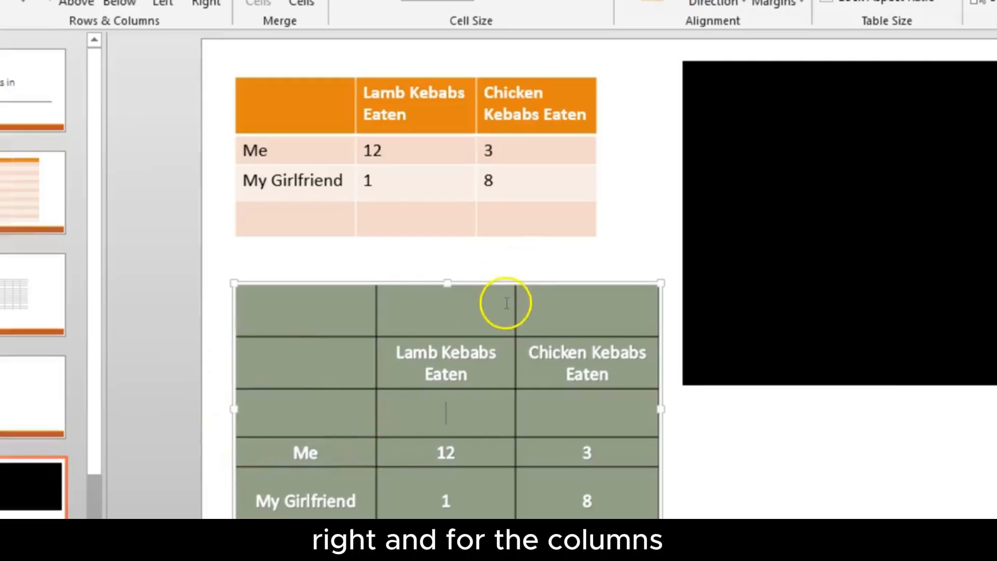
Widen the green table's "Lamb Kebabs Eaten" column by moving its right border into the "Chicken Kebabs Eaten" column
left_click_drag(516, 311, 573, 307)
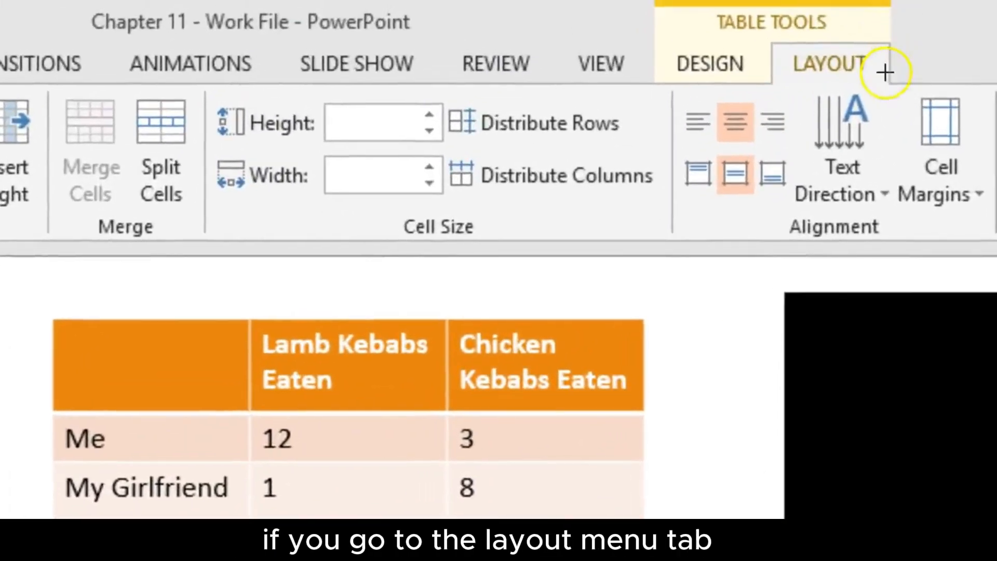
mouse_move(884, 71)
left_mouse_down()
mouse_move(693, 39)
mouse_move(930, 39)
left_mouse_up()
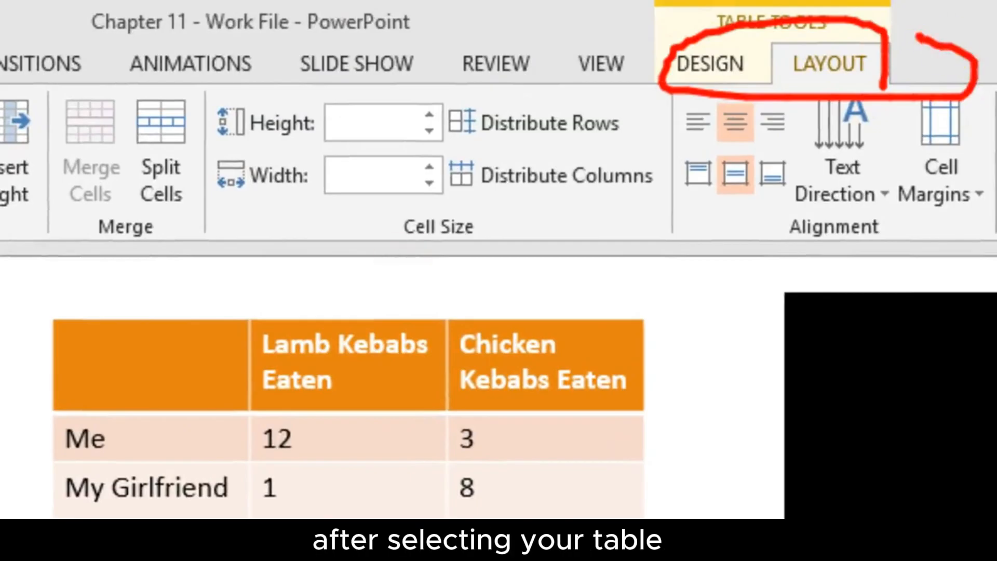
mouse_move(661, 108)
left_mouse_down()
mouse_move(490, 117)
mouse_move(662, 121)
left_mouse_up()
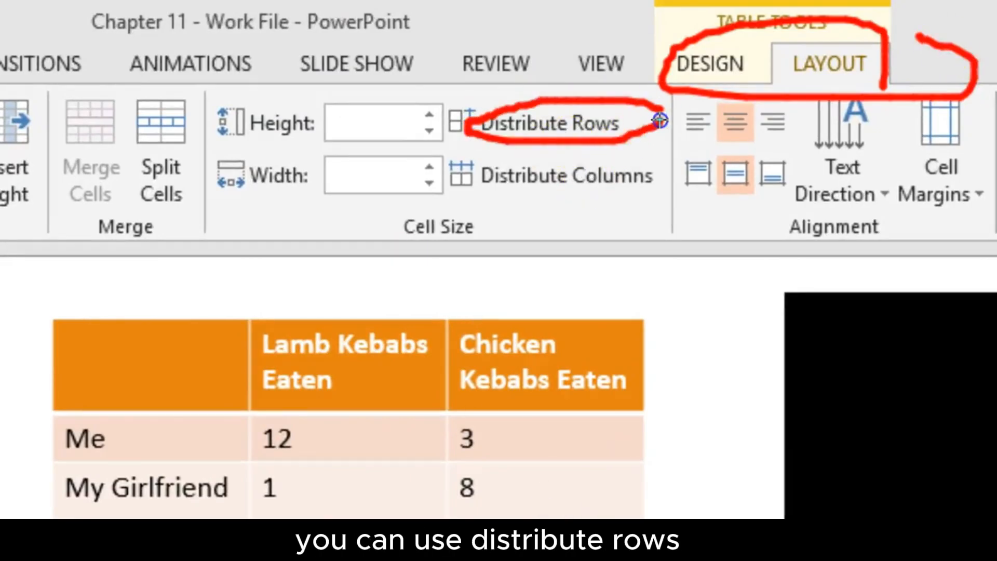
mouse_move(664, 169)
left_mouse_down()
mouse_move(568, 211)
mouse_move(664, 170)
left_mouse_up()
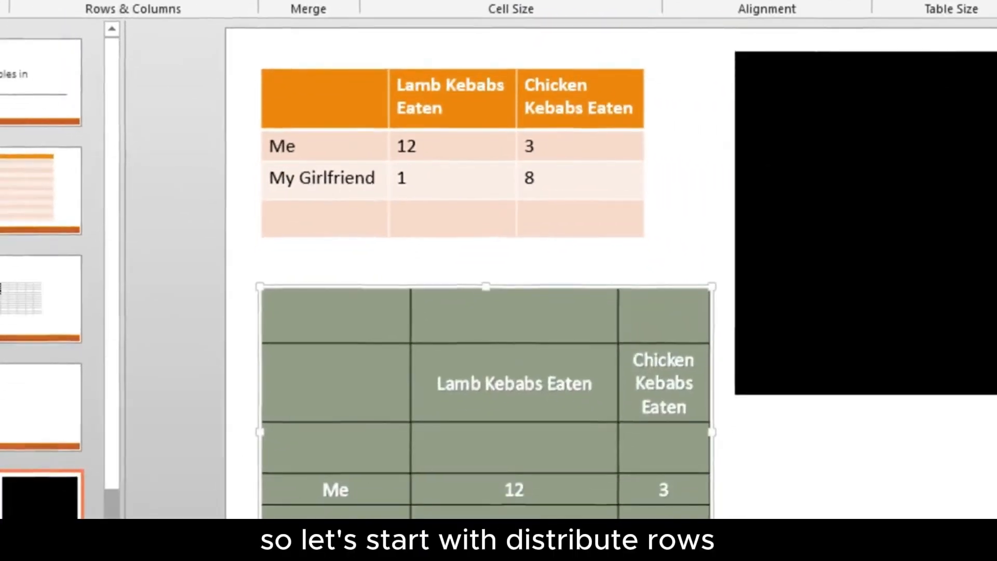
Distribute the green table's rows evenly and move the table up over the orange table
left_click(587, 1)
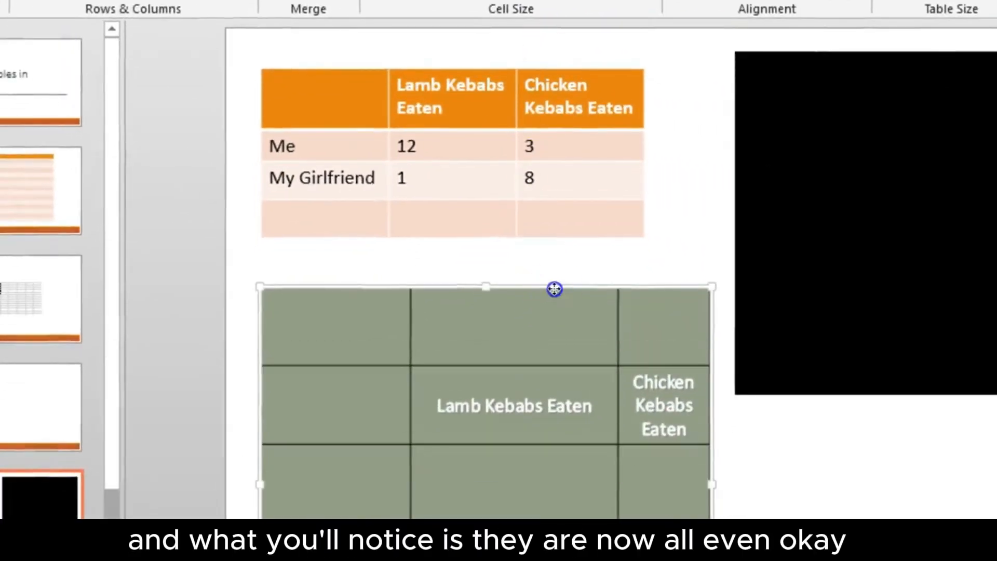
left_click_drag(554, 287, 567, 143)
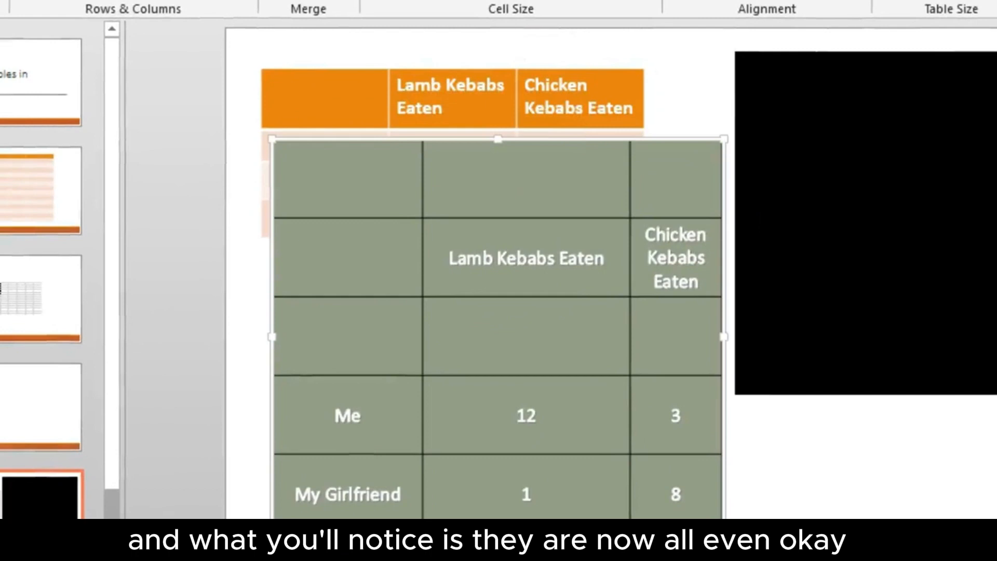
Distribute the green kebabs table's columns evenly
left_click(576, 1)
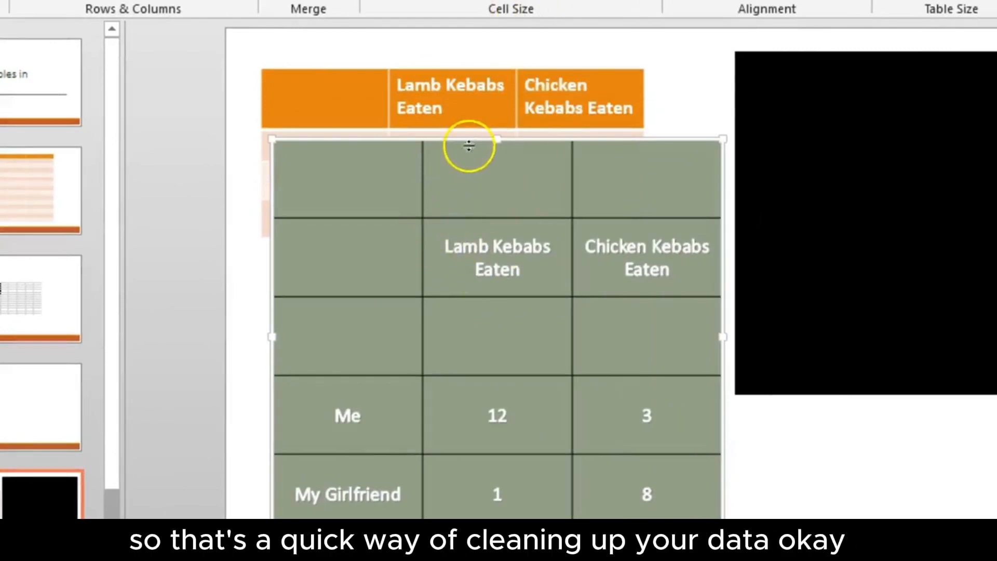
left_click_drag(494, 140, 497, 212)
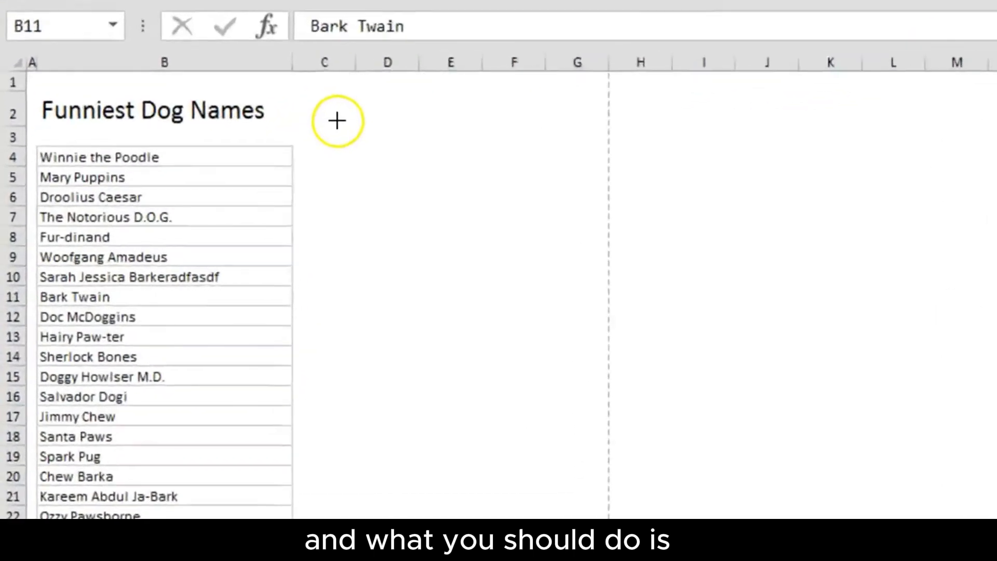
Clear the formatting from the list of dog names starting at B4 in the Sample Data workbook in Excel
mouse_move(261, 64)
left_mouse_down()
mouse_move(57, 514)
mouse_move(329, 147)
left_mouse_up()
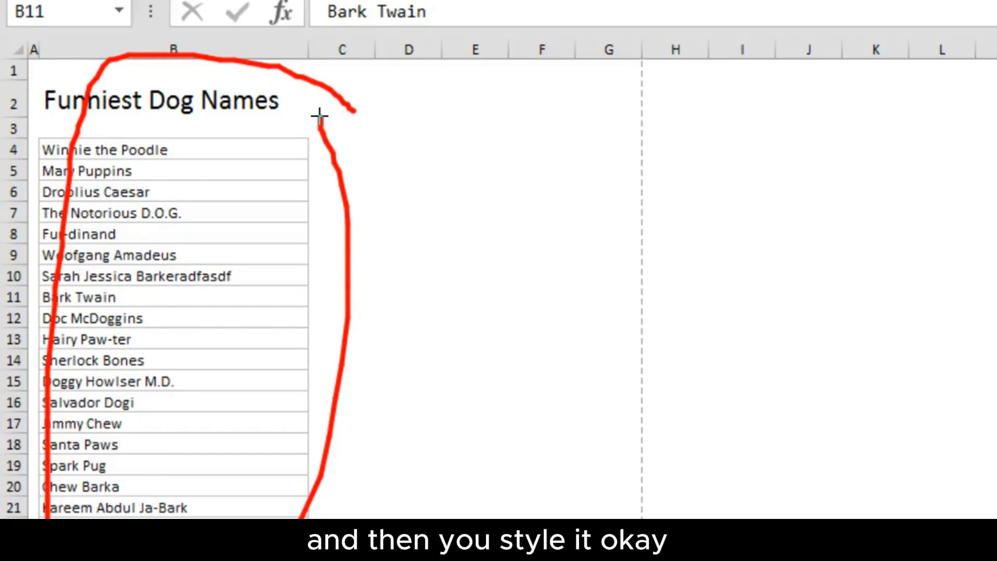
key("Escape")
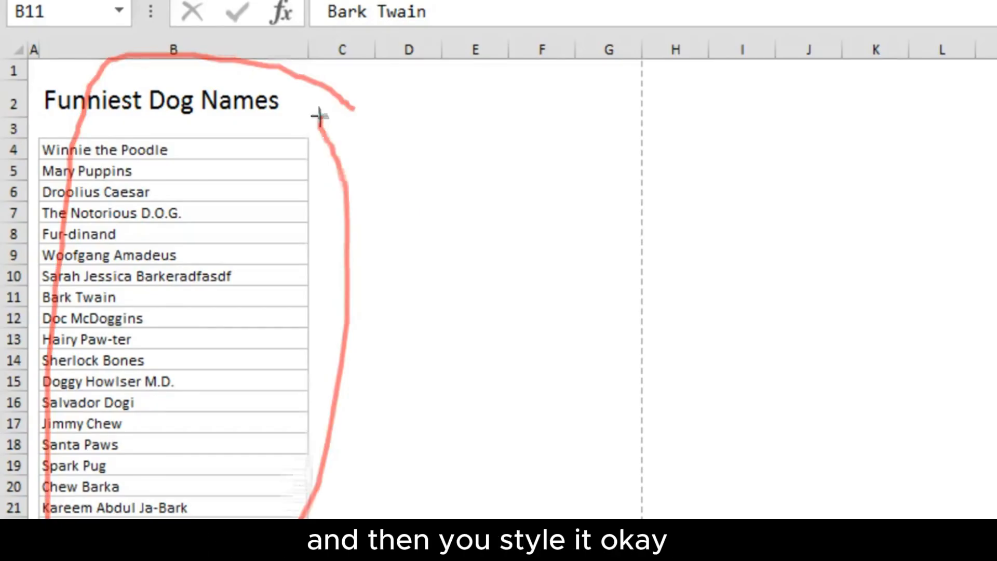
left_click(188, 181)
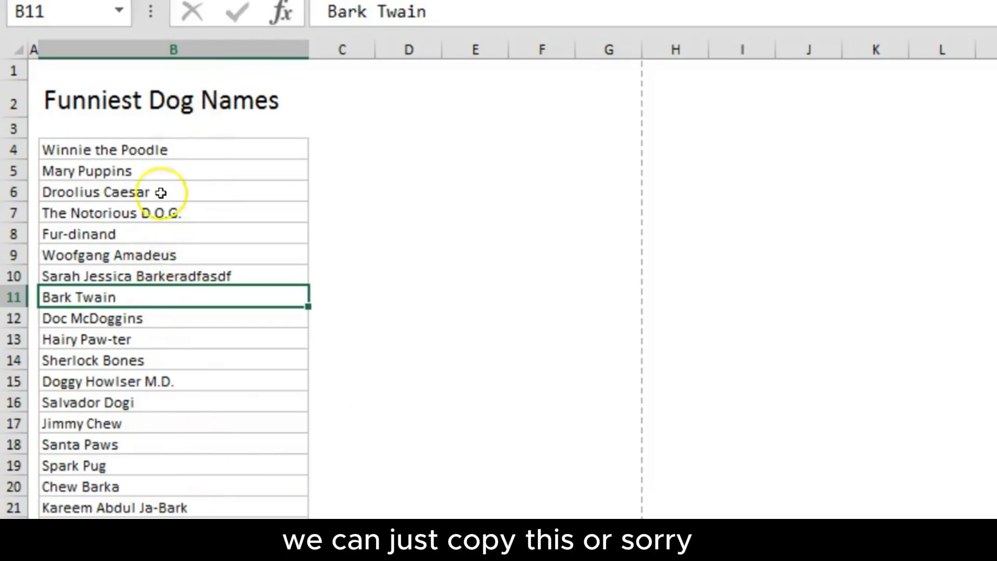
left_click_drag(159, 150, 165, 550)
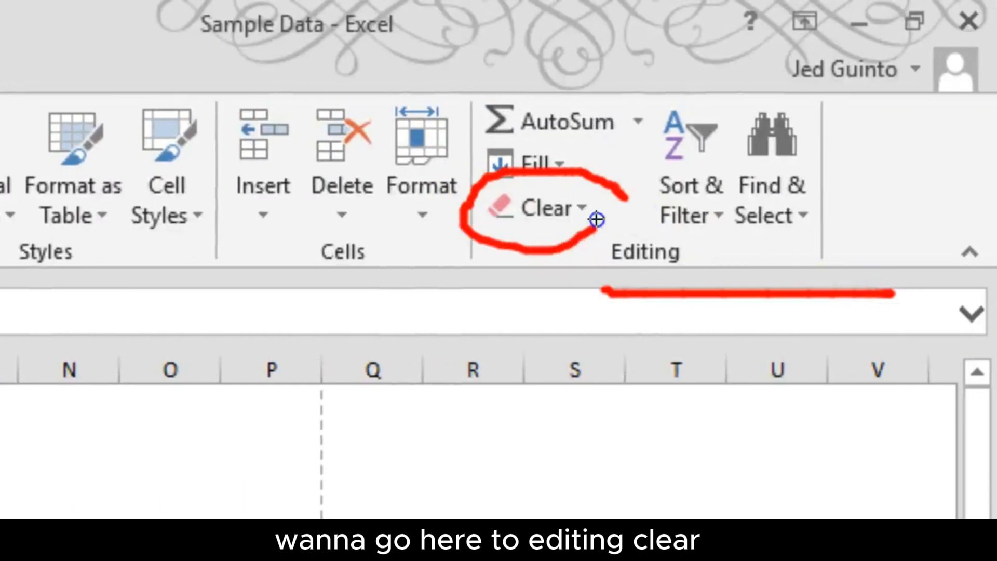
left_click(576, 214)
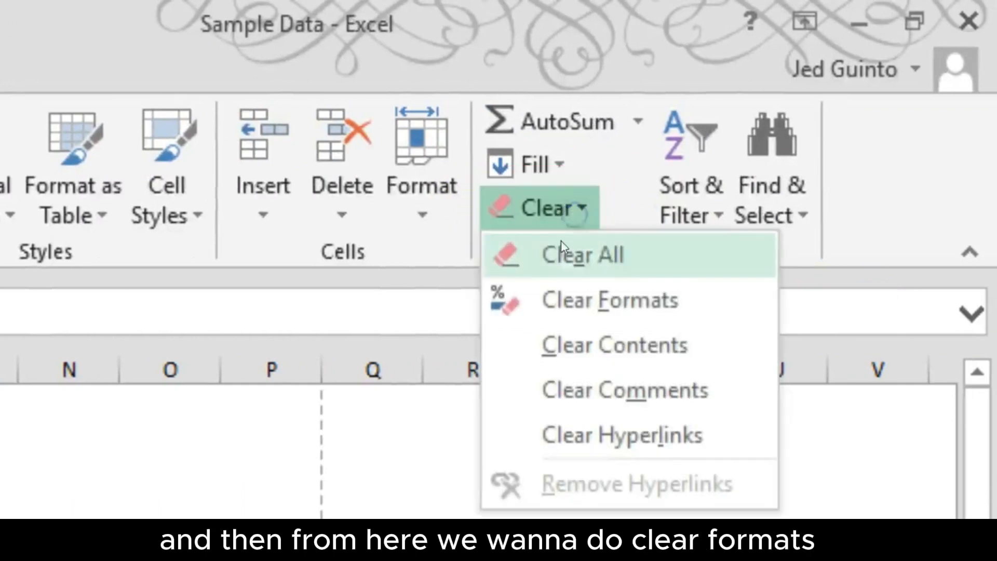
left_click(561, 302)
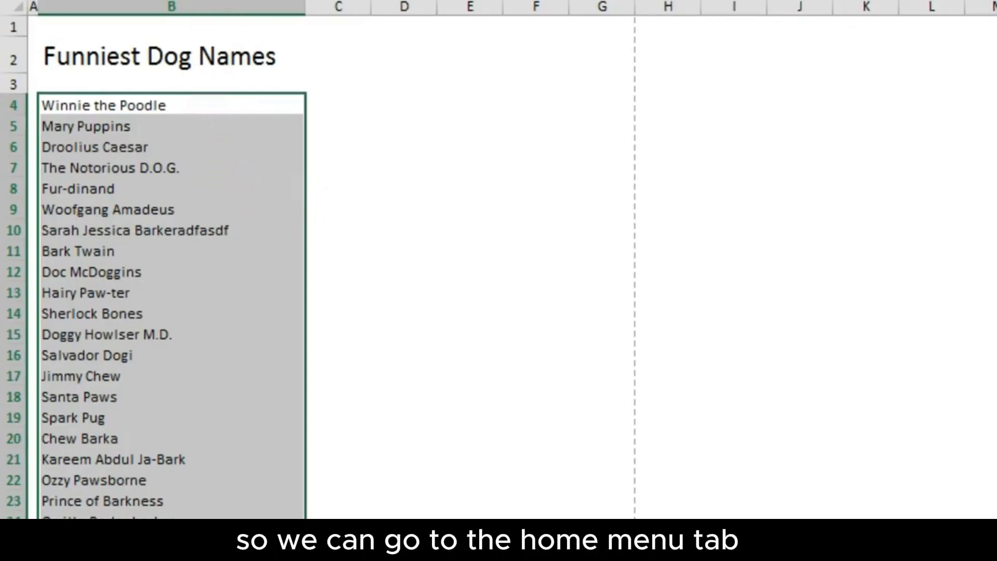
key("BackSpace")
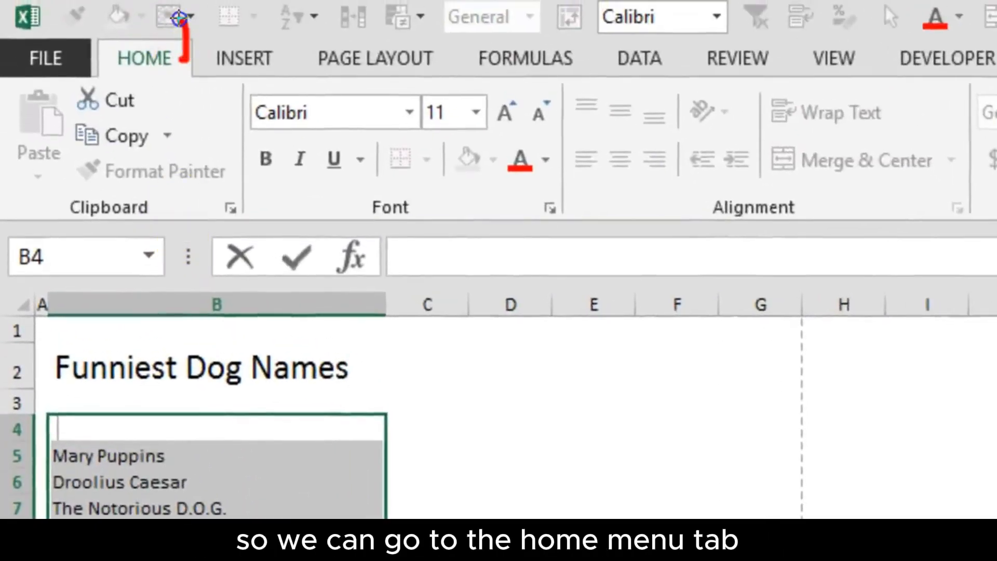
left_click_drag(178, 19, 205, 34)
mouse_move(189, 146)
left_mouse_down()
mouse_move(67, 172)
mouse_move(129, 180)
left_mouse_up()
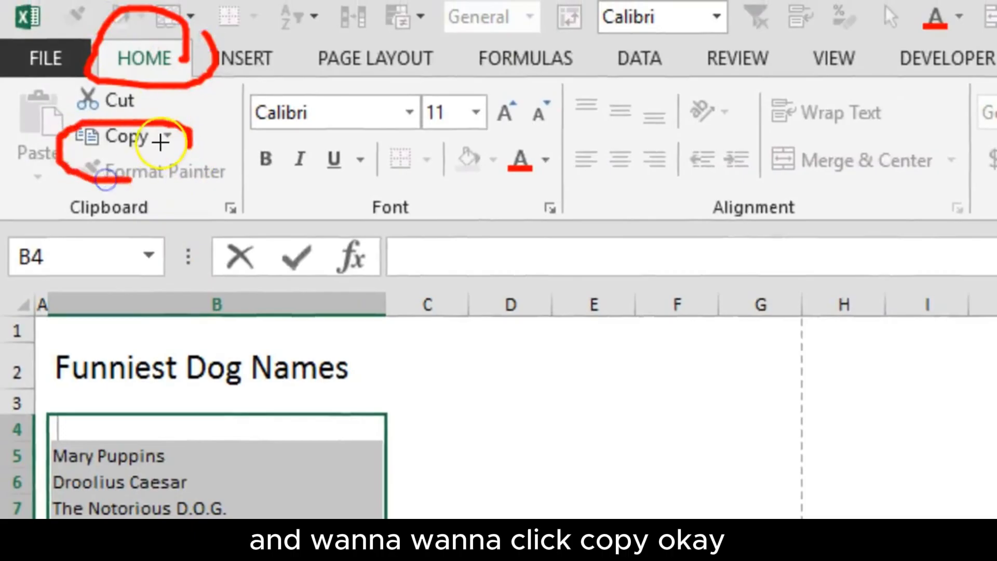
key("Escape")
key("Escape")
type("`")
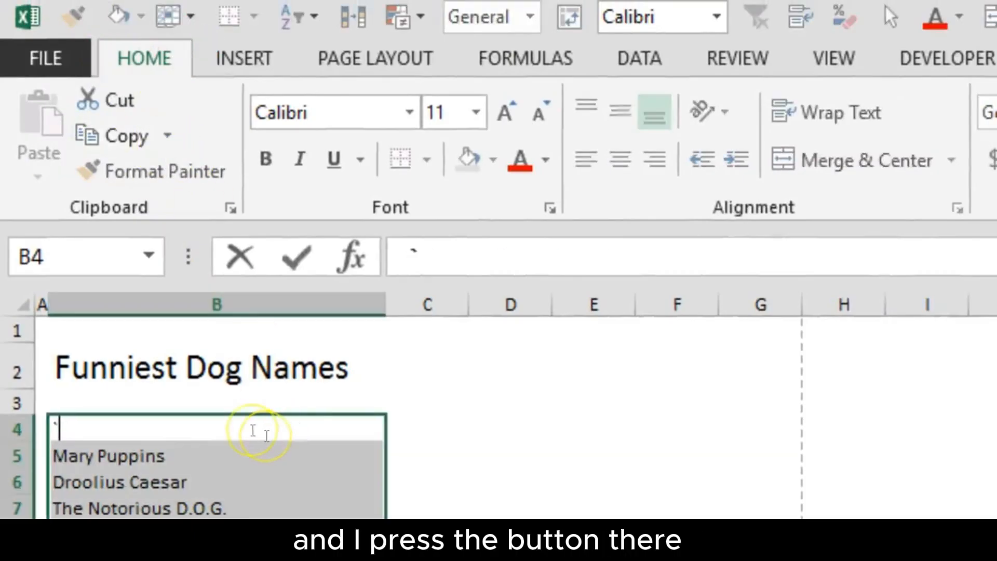
key("Escape")
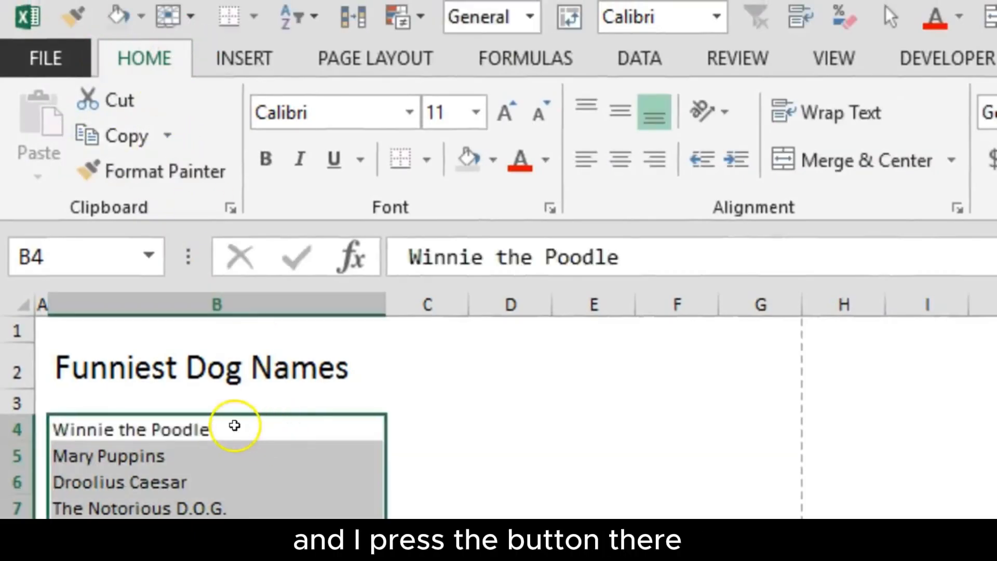
Copy the selected dog names, switch to the Chapter 11 - Work File presentation in PowerPoint and paste them onto the blank slide
left_click(112, 149)
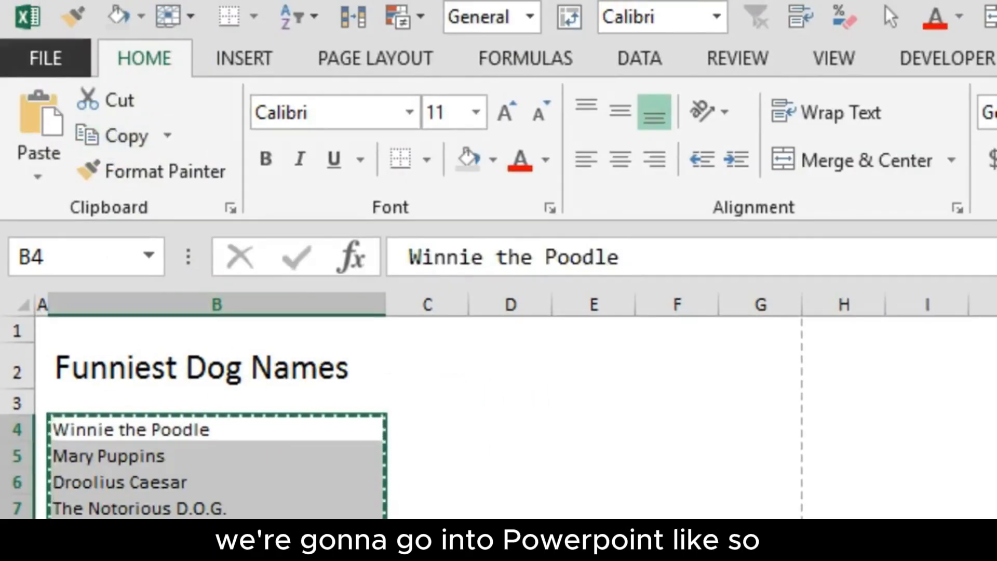
key("alt+Tab")
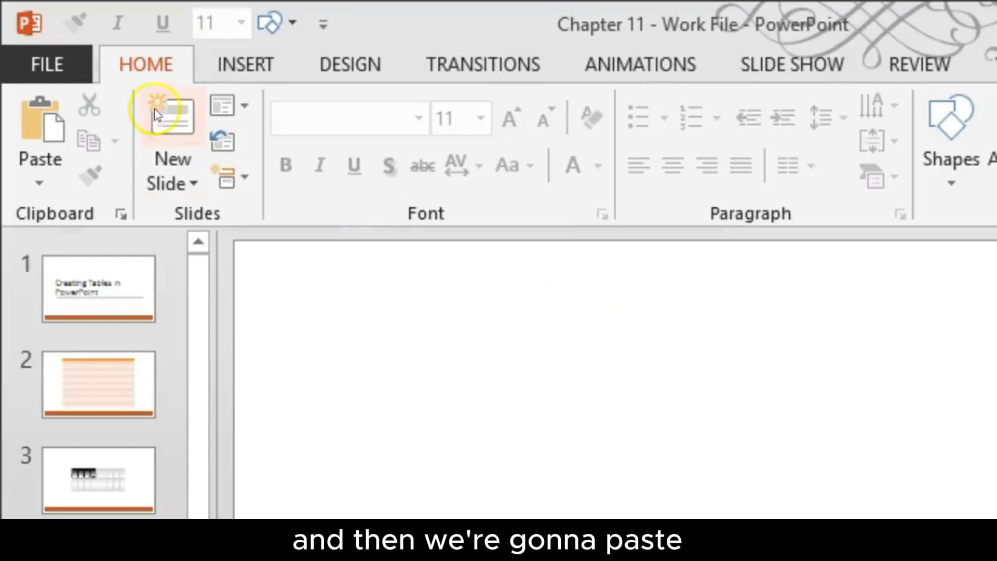
mouse_move(210, 89)
left_mouse_down()
mouse_move(214, 66)
mouse_move(194, 67)
mouse_move(195, 52)
left_mouse_up()
mouse_move(63, 106)
left_mouse_down()
mouse_move(11, 95)
mouse_move(84, 114)
left_mouse_up()
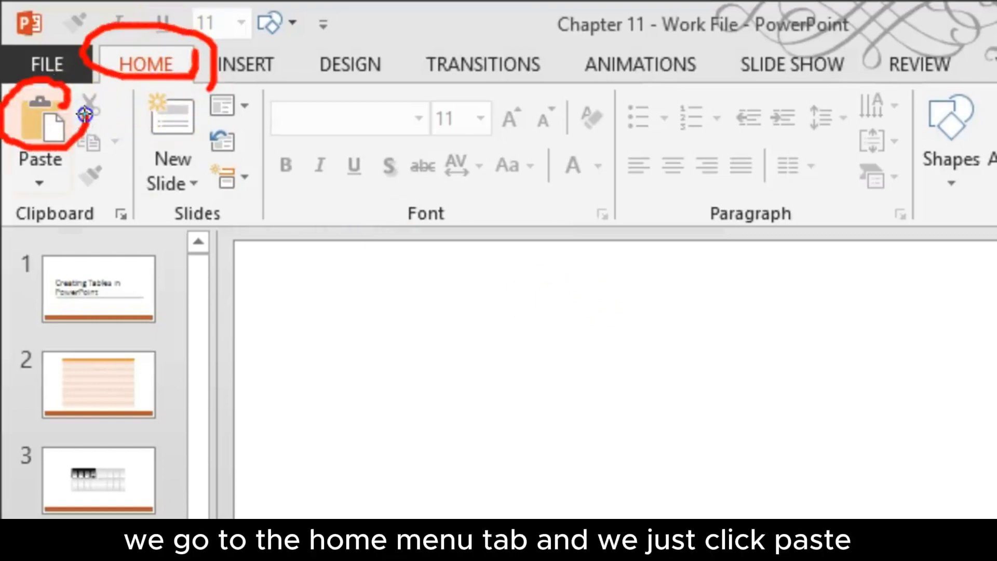
left_click(52, 112)
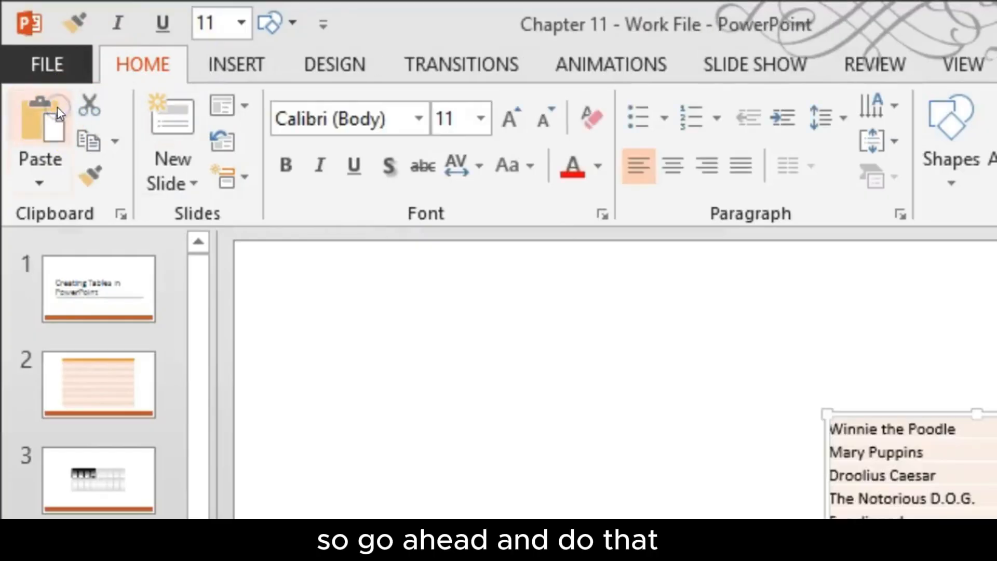
Apply the plain table style without shading or gridlines to the pasted dog names table and deselect it
left_click(996, 64)
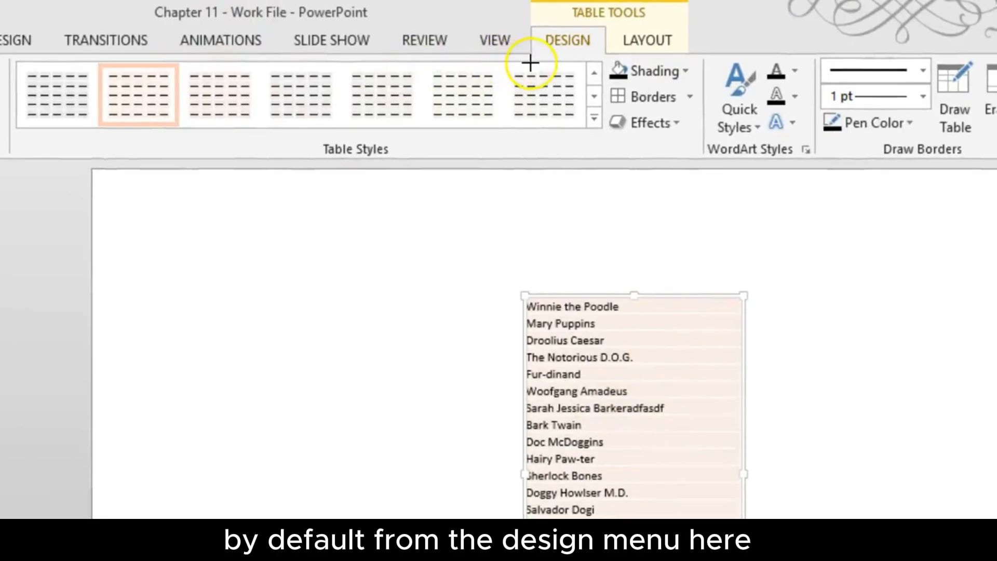
mouse_move(598, 63)
left_mouse_down()
mouse_move(501, 24)
mouse_move(592, 37)
left_mouse_up()
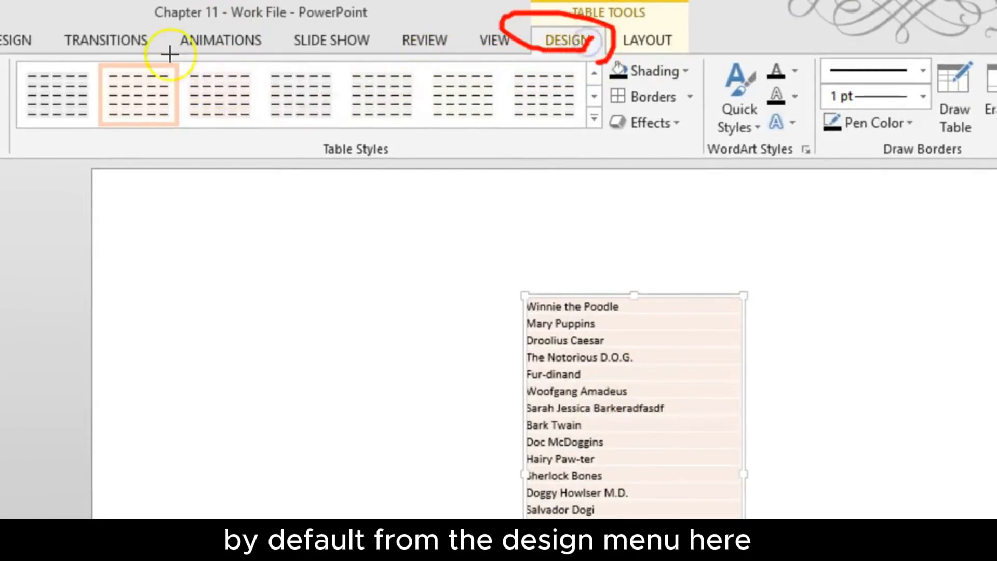
mouse_move(161, 51)
left_mouse_down()
mouse_move(98, 109)
mouse_move(166, 72)
left_mouse_up()
key("Escape")
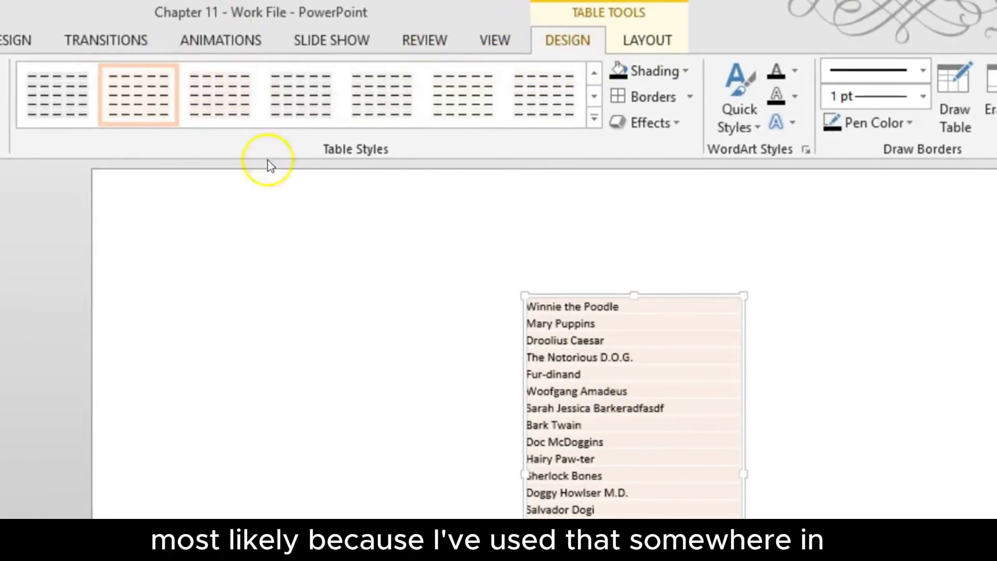
left_click(595, 69)
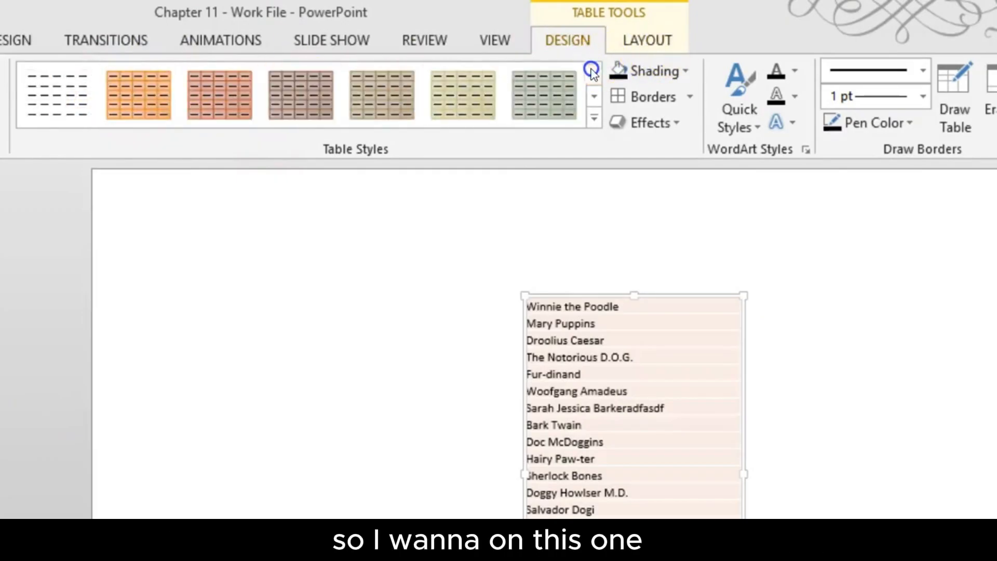
left_click(76, 87)
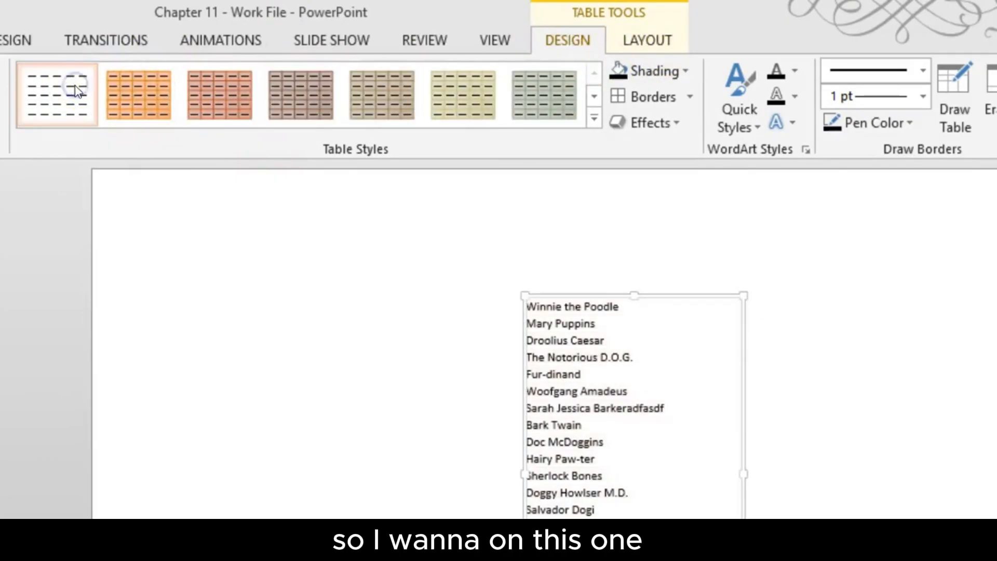
left_click(265, 416)
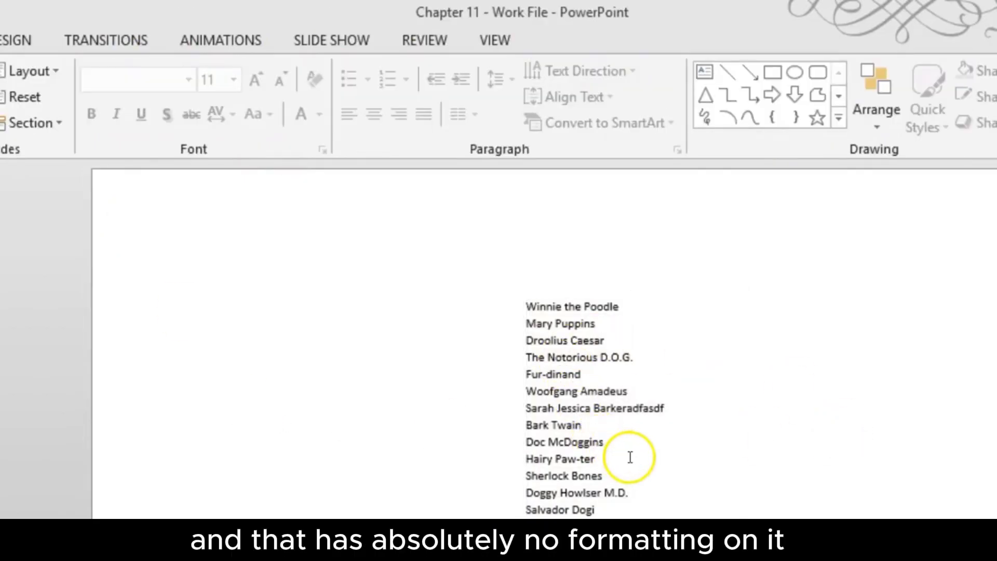
left_click(630, 457)
left_click(295, 449)
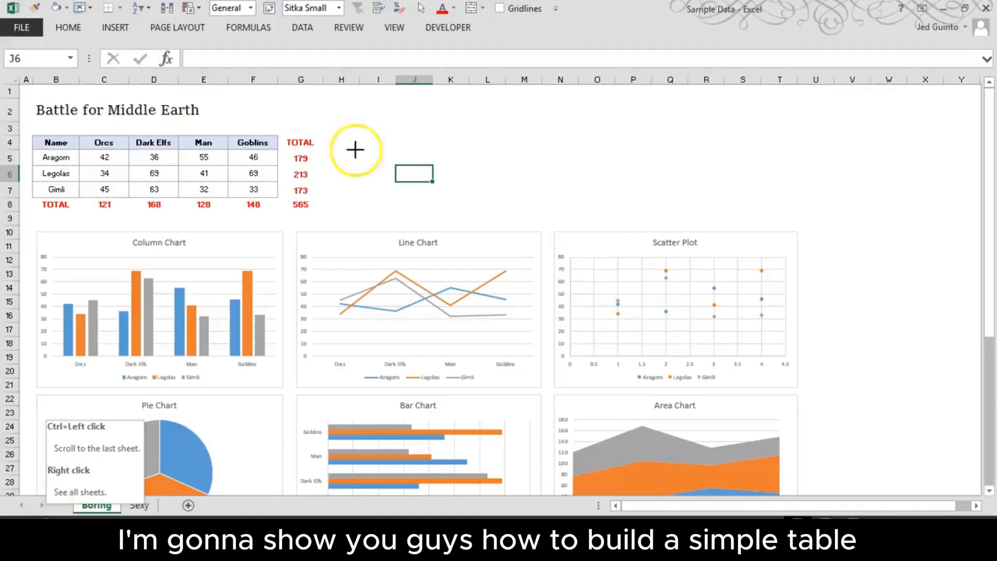
mouse_move(316, 153)
left_mouse_down()
mouse_move(42, 182)
mouse_move(265, 136)
left_mouse_up()
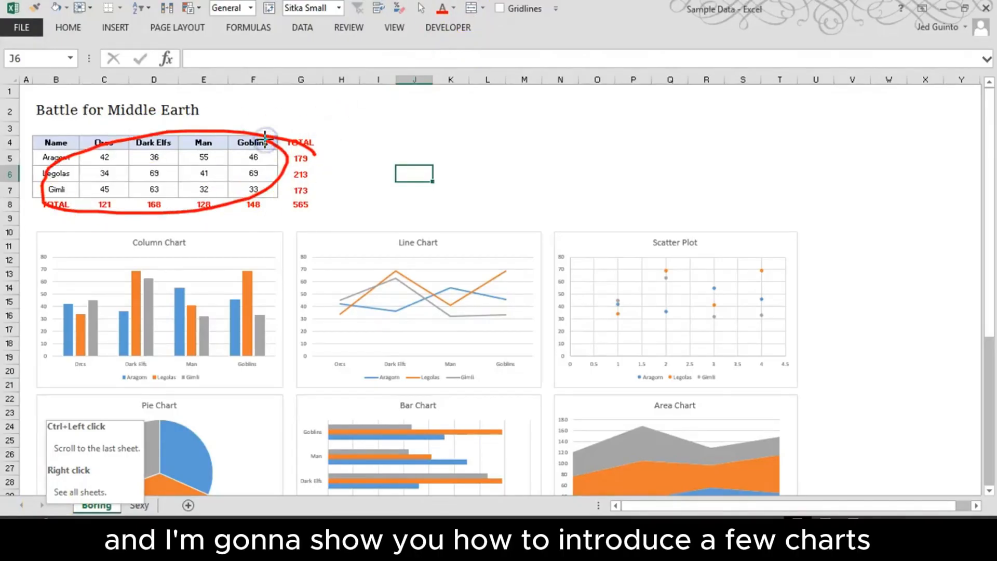
key("Escape")
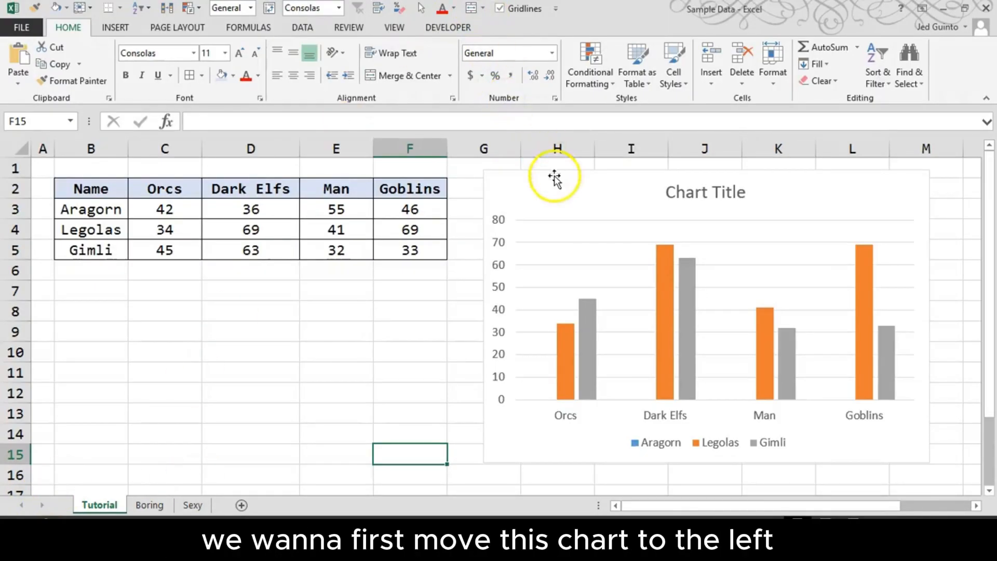
Move the column chart on the Tutorial sheet over the data table in columns A to G and show its design options
left_click_drag(554, 178, 115, 173)
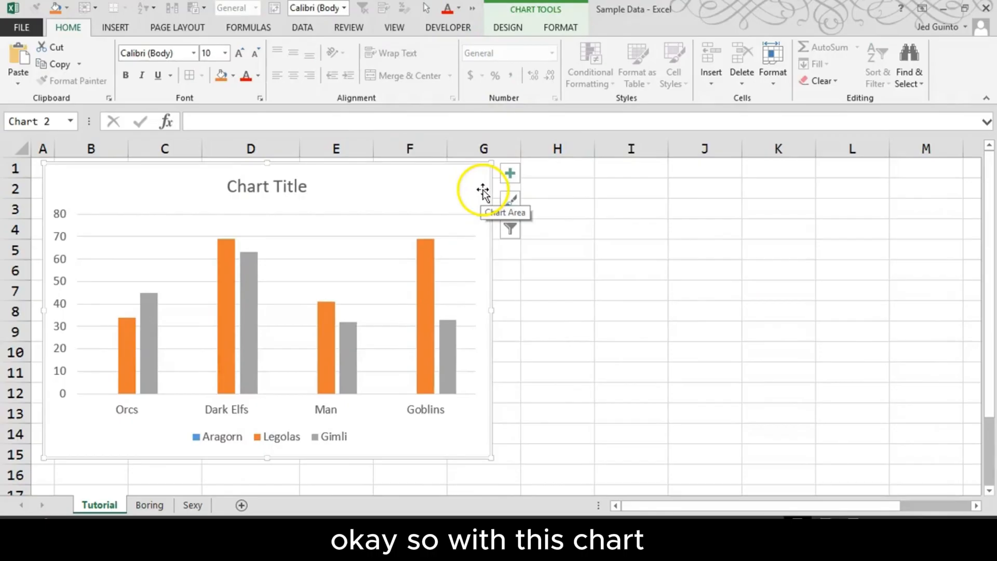
left_click(507, 24)
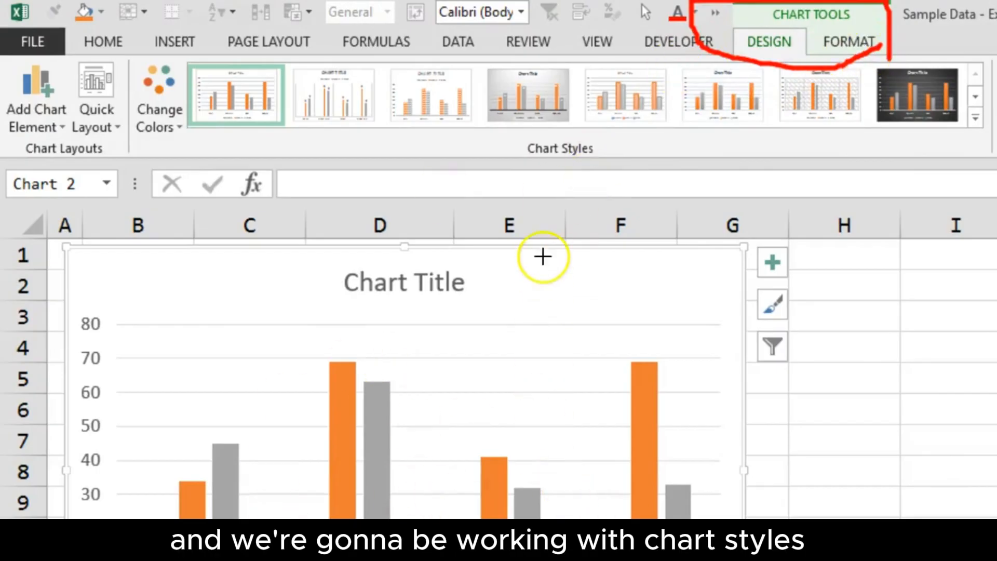
left_click_drag(504, 164, 614, 164)
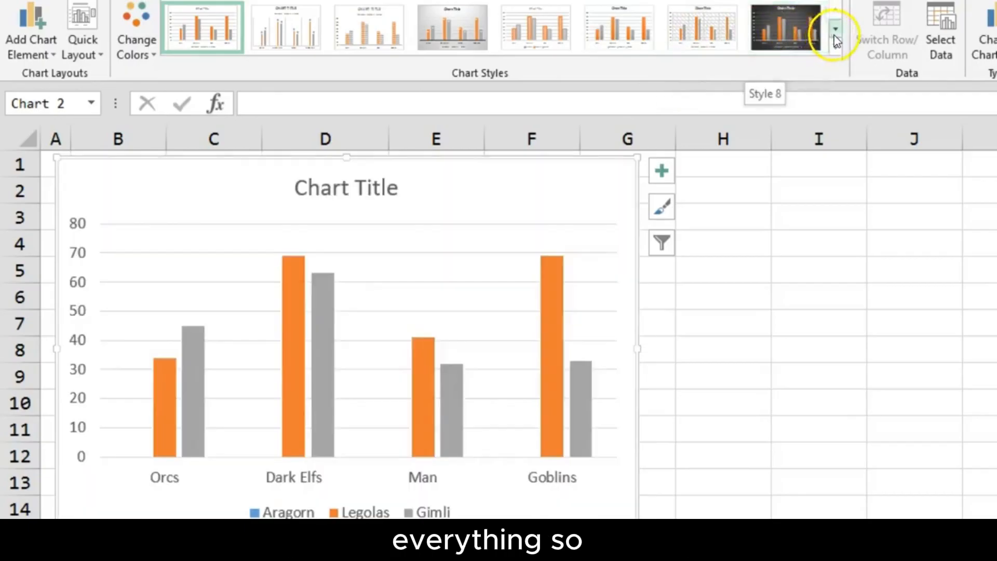
Try chart Style 12 on the column chart, and return the chart to Style 1
left_click(835, 35)
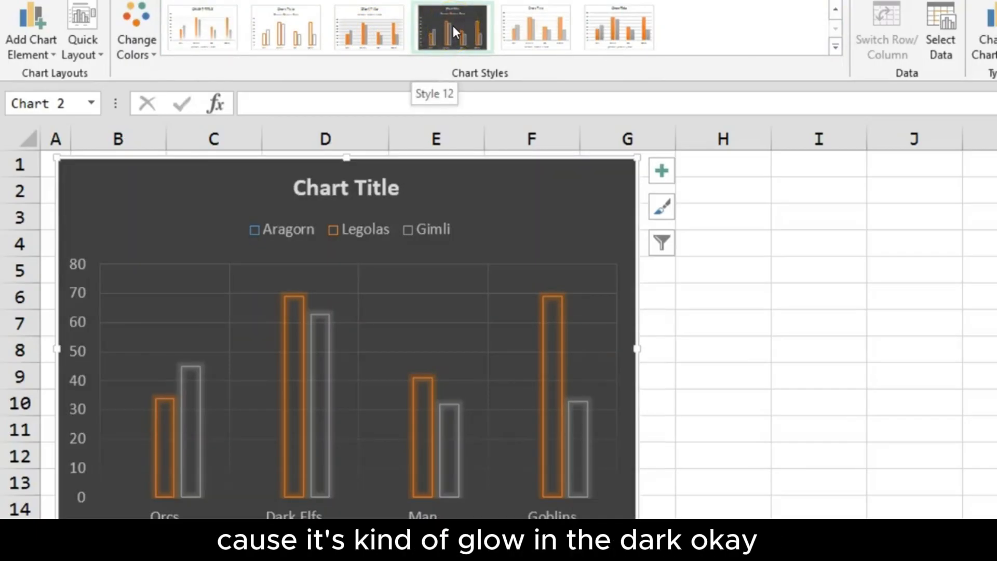
left_click(452, 26)
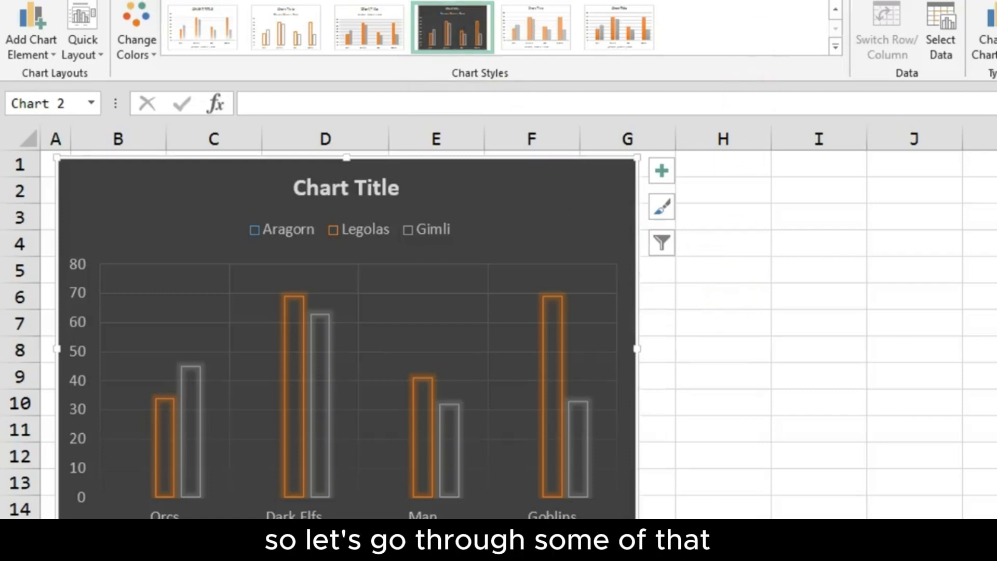
left_click(835, 9)
left_click(201, 29)
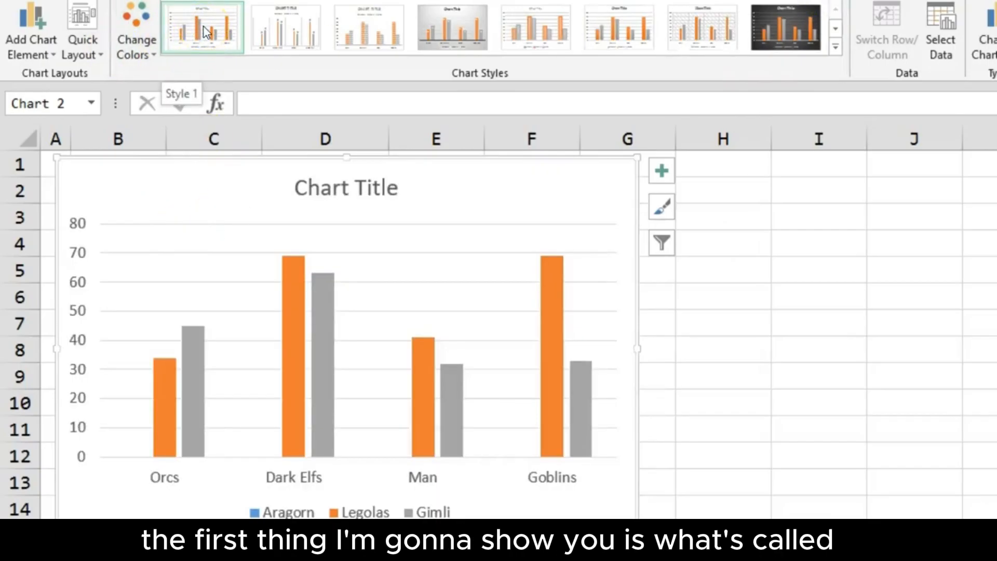
Apply the tenth Quick Layout to the column chart, with a legend beside the plot and data labels on the Gimli columns
key("ctrl+shift+d")
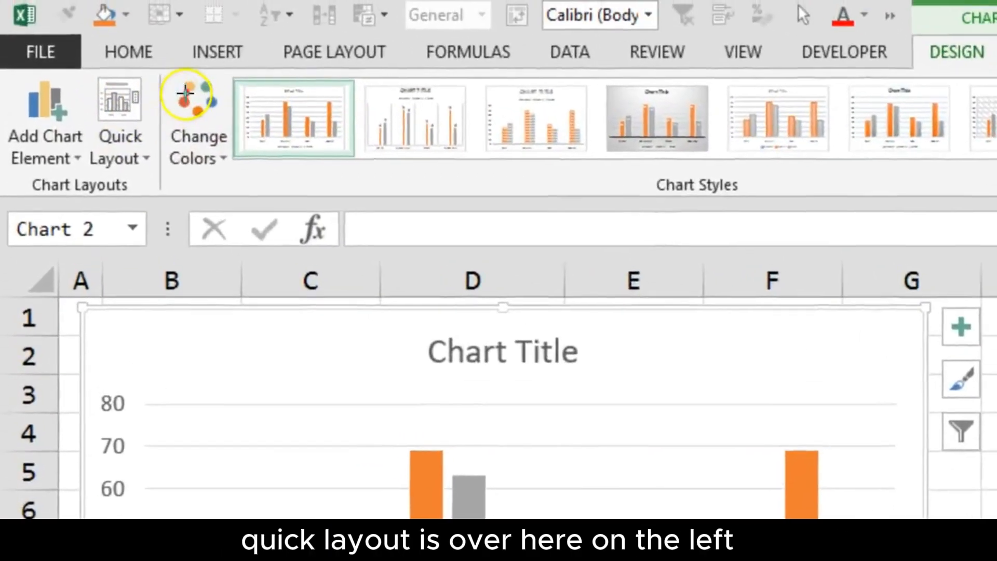
left_click_drag(129, 10, 62, 0)
mouse_move(90, 75)
left_mouse_down()
mouse_move(153, 192)
mouse_move(158, 102)
left_mouse_up()
key("Escape")
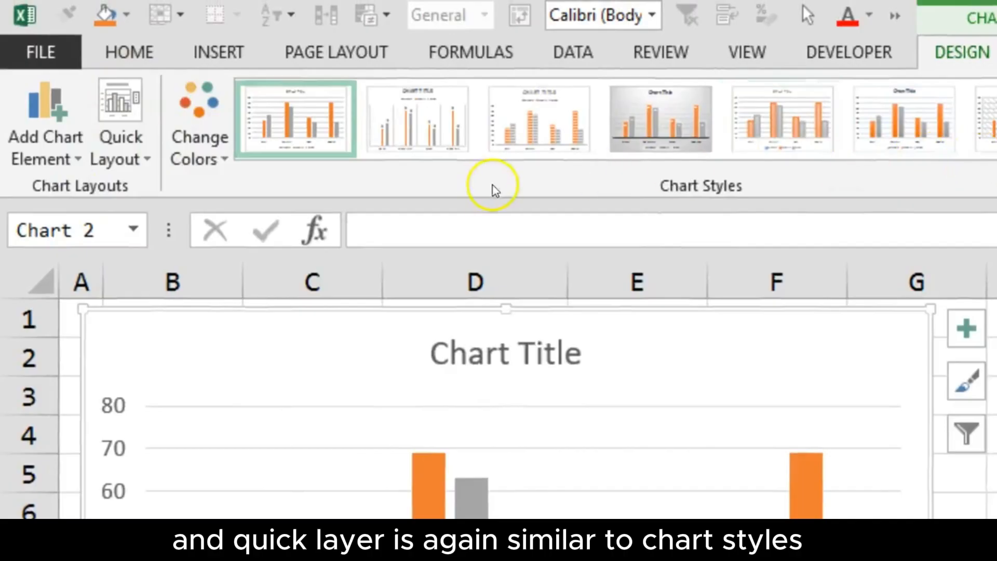
left_click(109, 145)
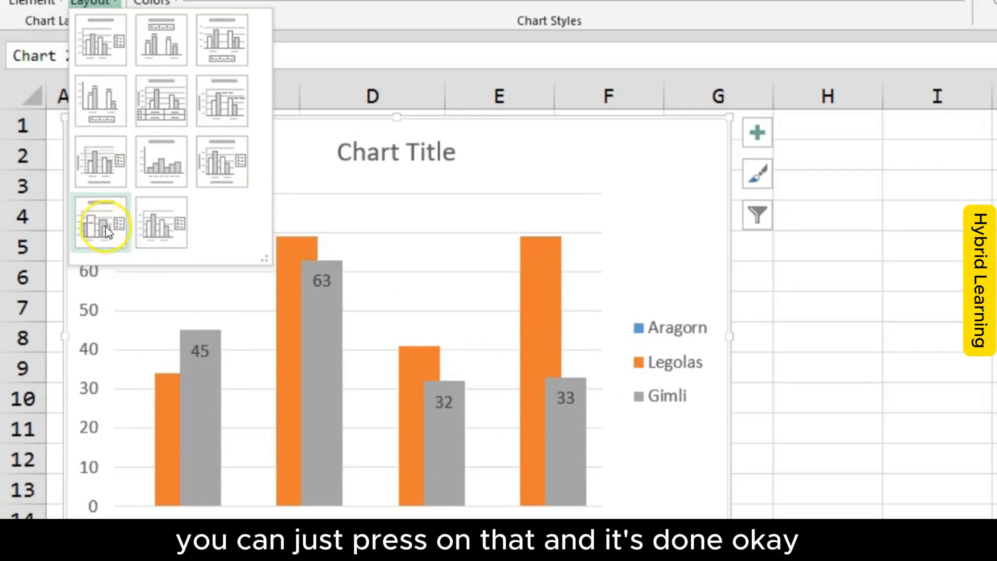
left_click(106, 230)
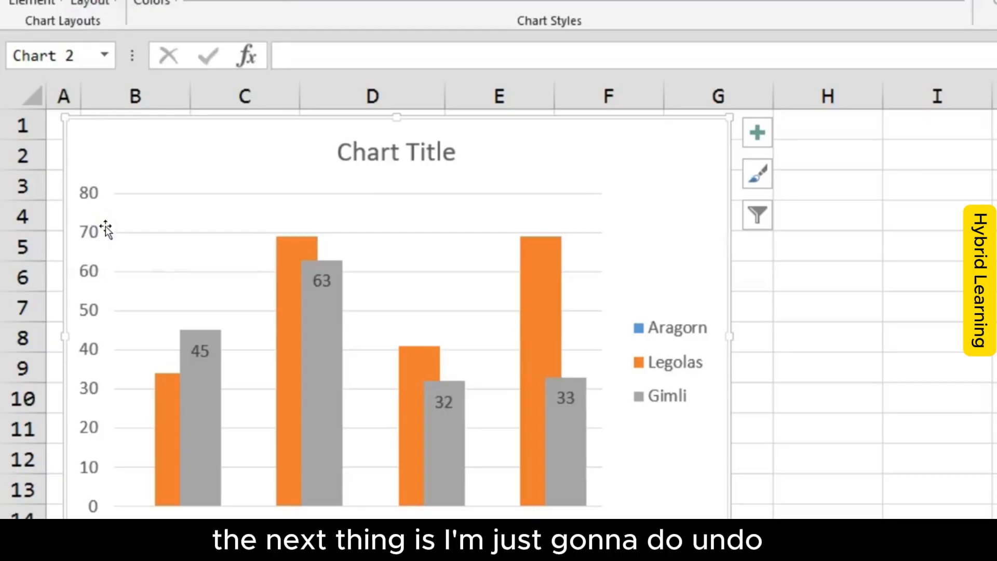
Undo the last Quick Layout and move the column chart beside the data table, over columns G to L
key("ctrl+z")
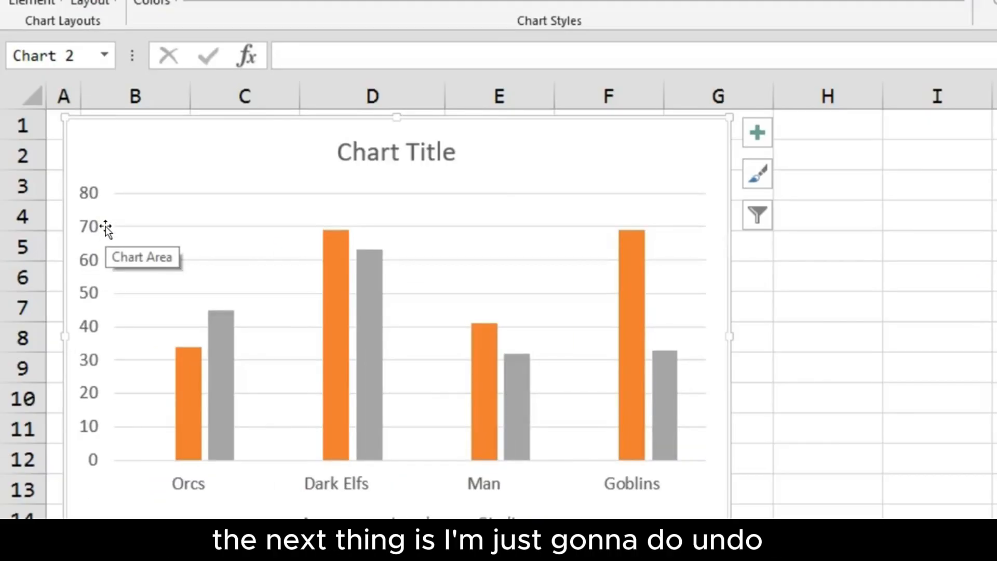
key("Escape")
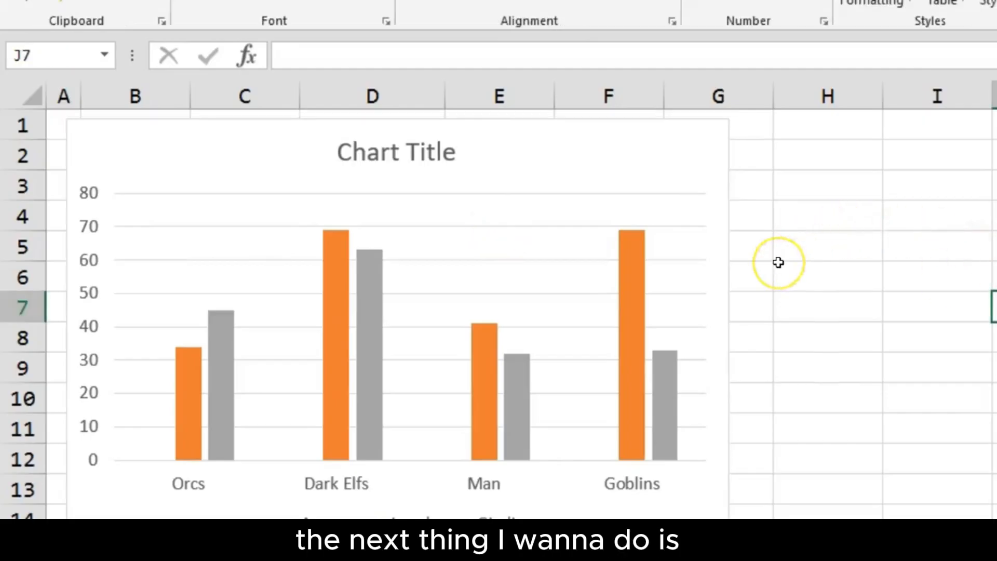
left_click_drag(729, 154, 746, 165)
left_click(833, 182)
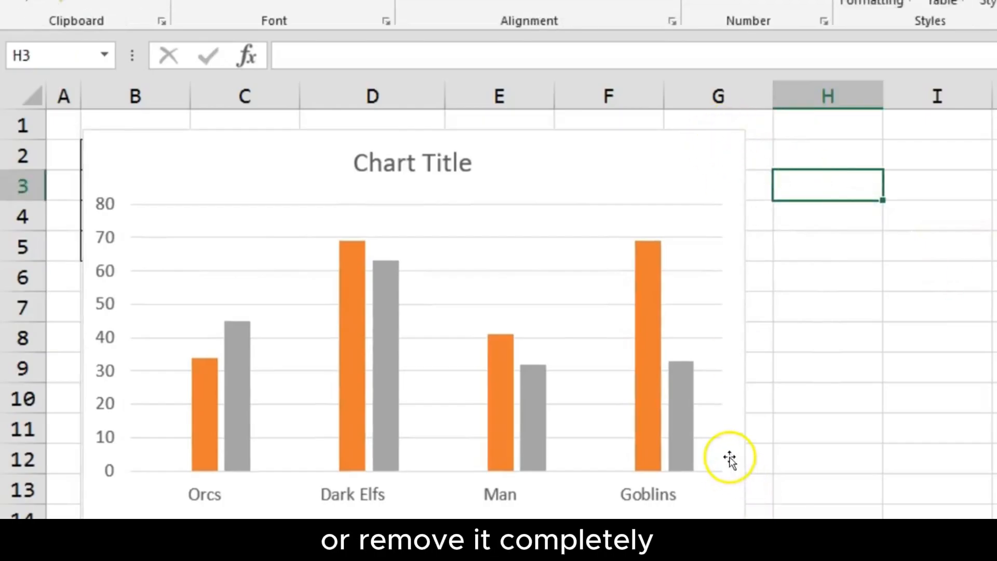
left_click_drag(731, 458, 737, 386)
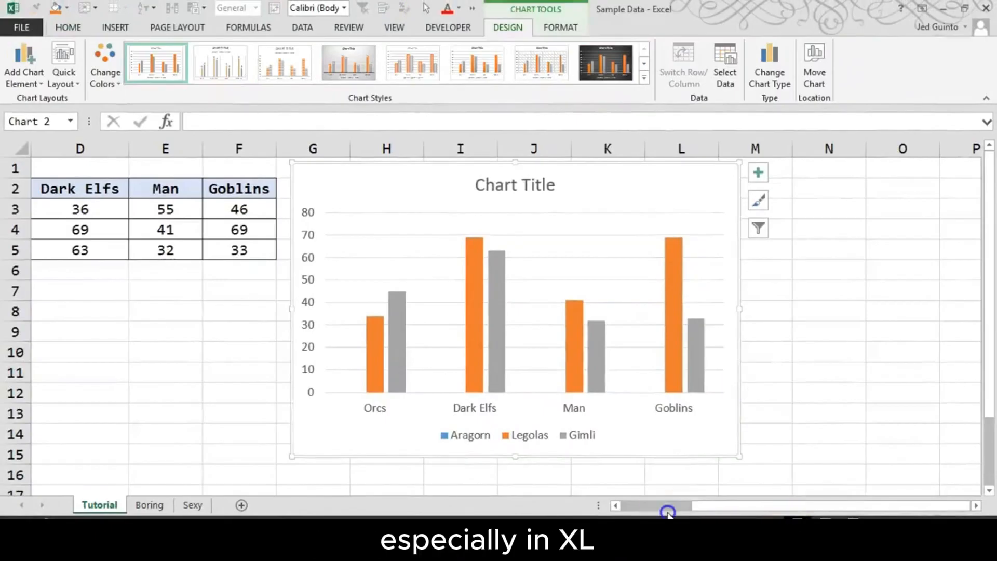
left_click_drag(667, 513, 667, 508)
left_click_drag(411, 252, 414, 261)
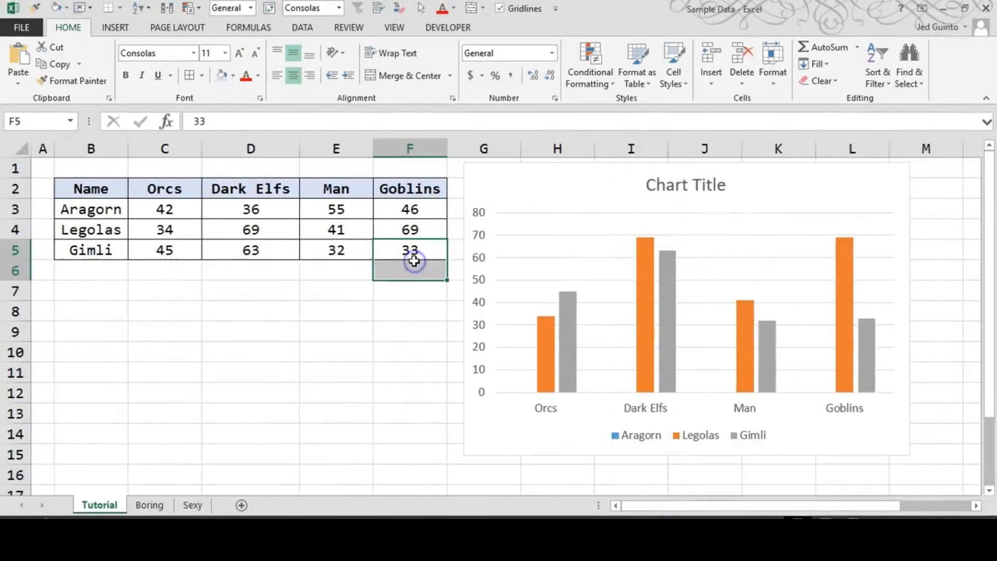
Hide the worksheet gridlines on the Tutorial sheet
left_click(394, 27)
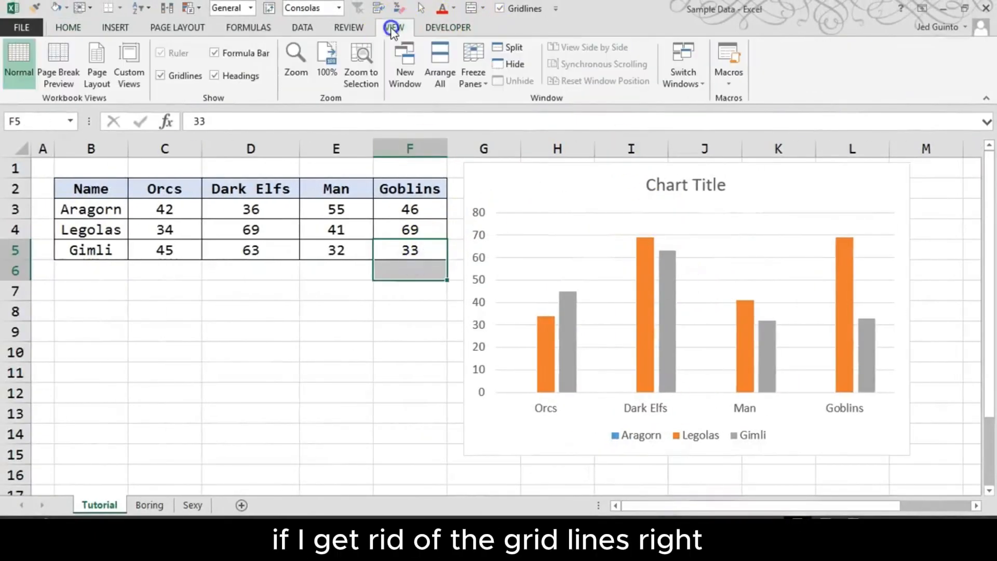
left_click(192, 76)
left_click(251, 397)
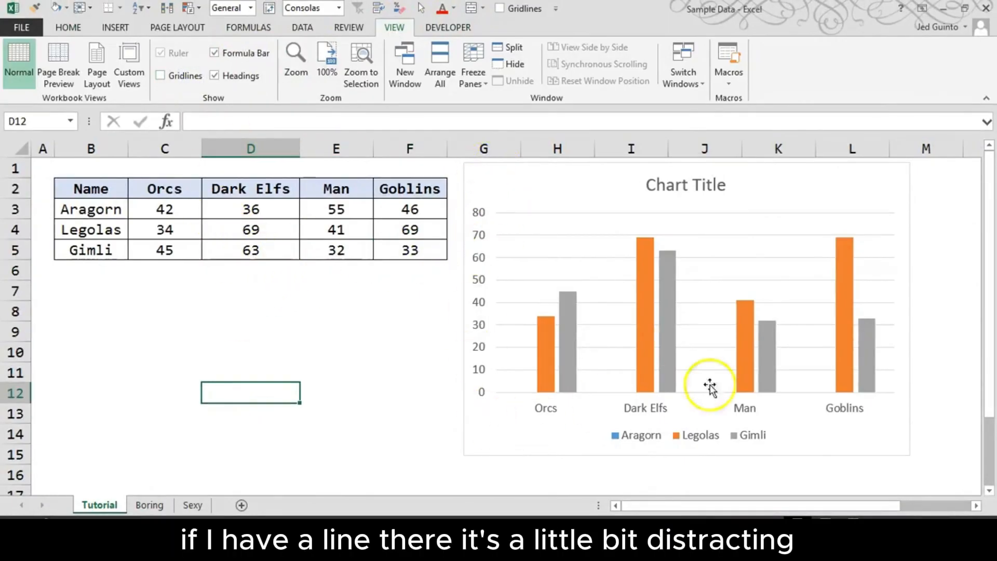
mouse_move(744, 389)
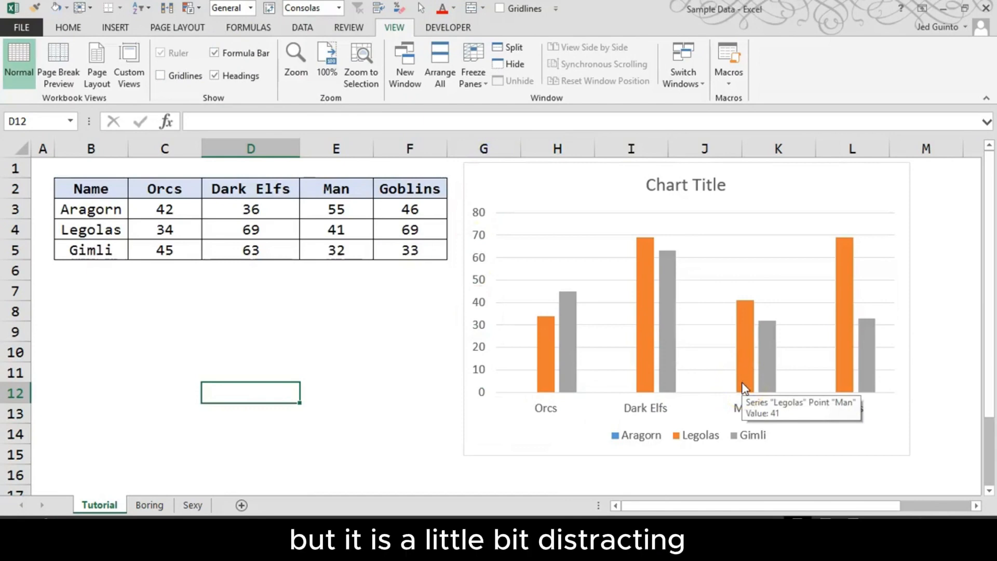
Give the column chart a shape outline in the green theme colour and deselect it
left_click(464, 179)
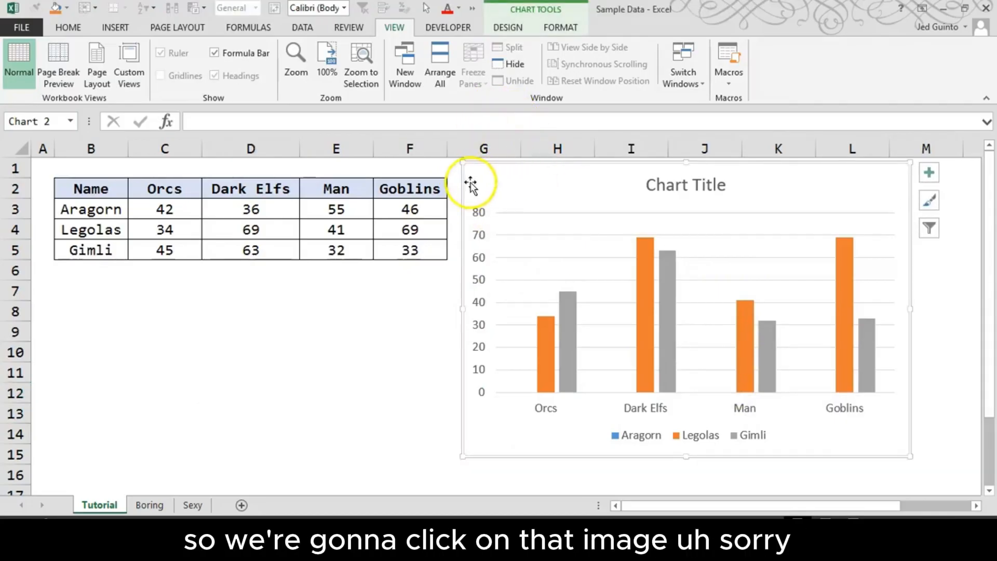
left_click(525, 25)
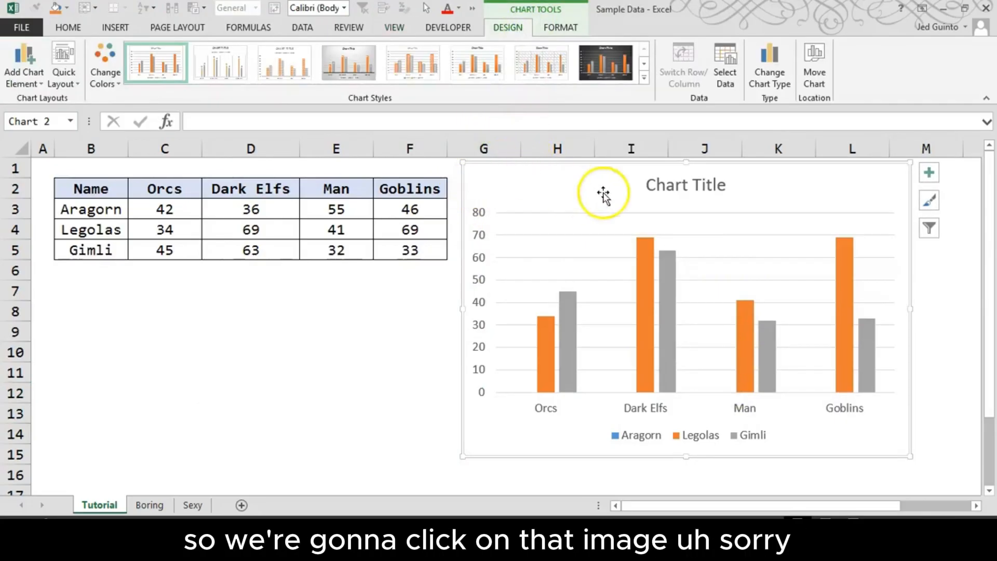
left_click(558, 27)
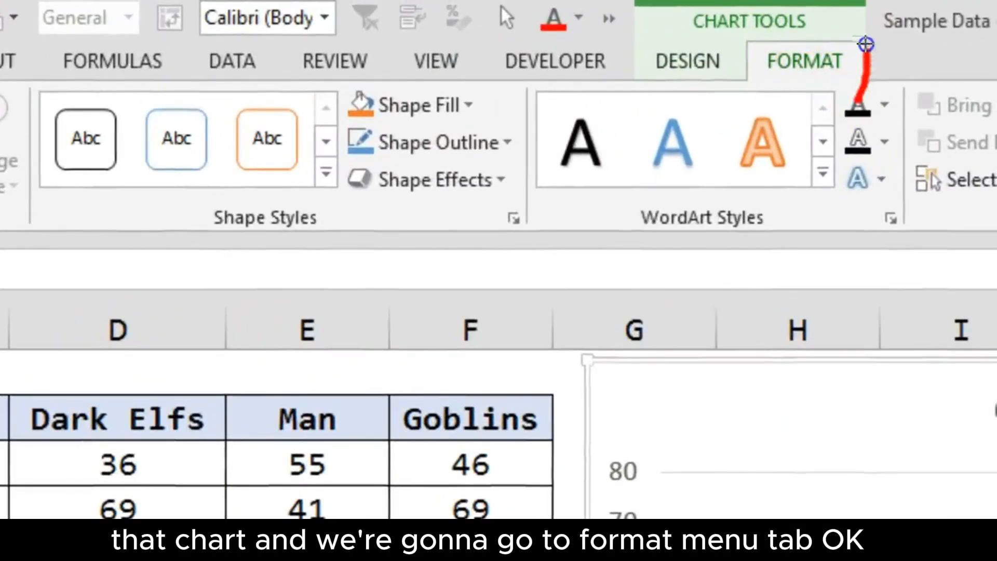
mouse_move(866, 44)
left_mouse_down()
mouse_move(872, 64)
mouse_move(884, 64)
left_mouse_up()
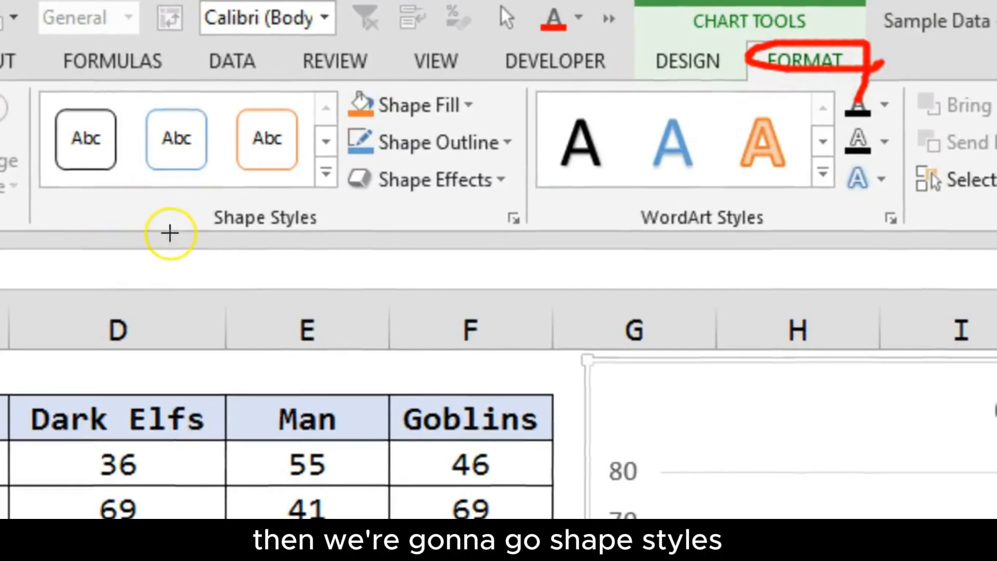
left_click_drag(170, 233, 310, 234)
mouse_move(514, 137)
left_mouse_down()
mouse_move(364, 128)
mouse_move(371, 157)
mouse_move(511, 122)
left_mouse_up()
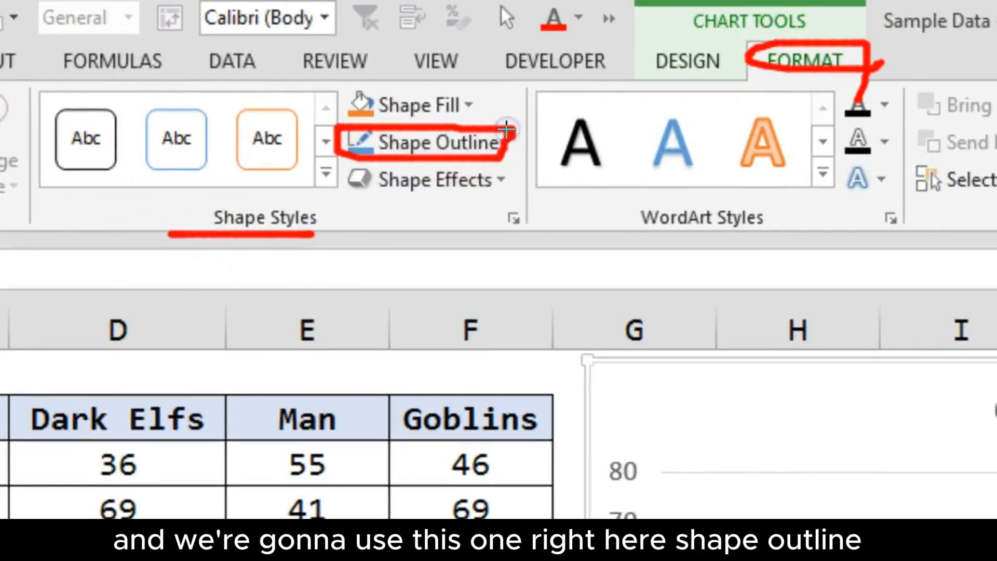
key("Escape")
left_click(489, 140)
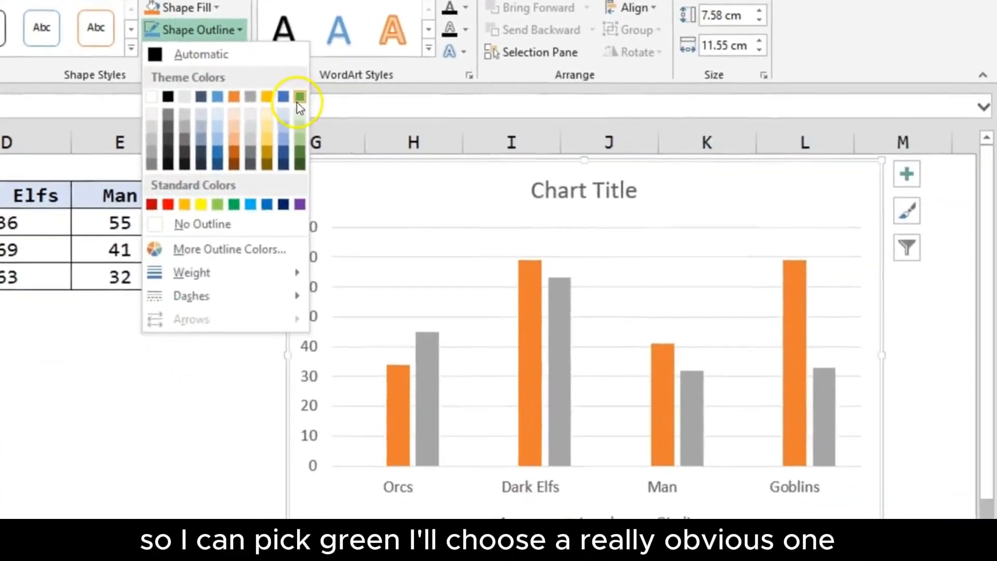
left_click(608, 253)
left_click(247, 413)
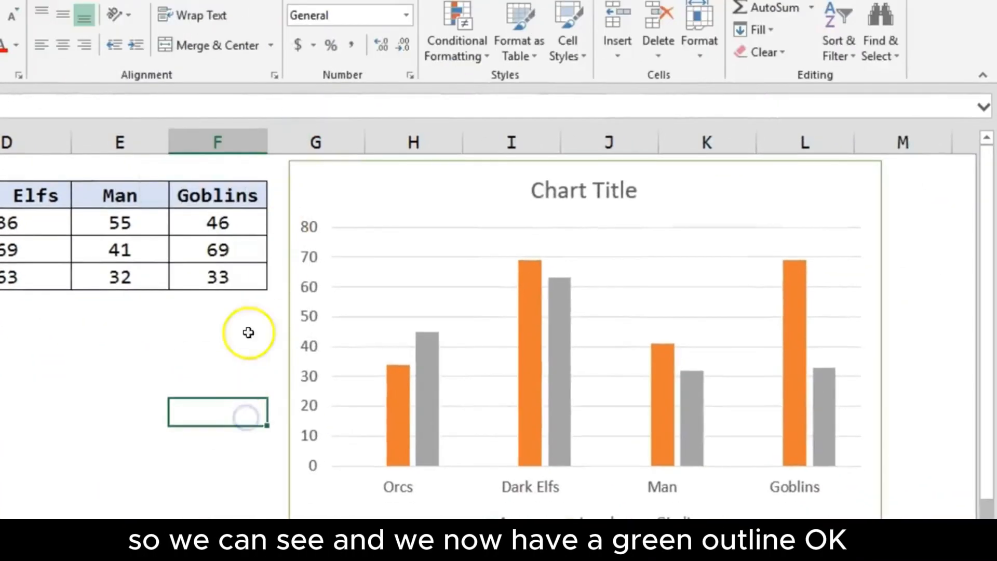
Try No Outline on the column chart, and undo it to bring back the green outline
left_click(294, 179)
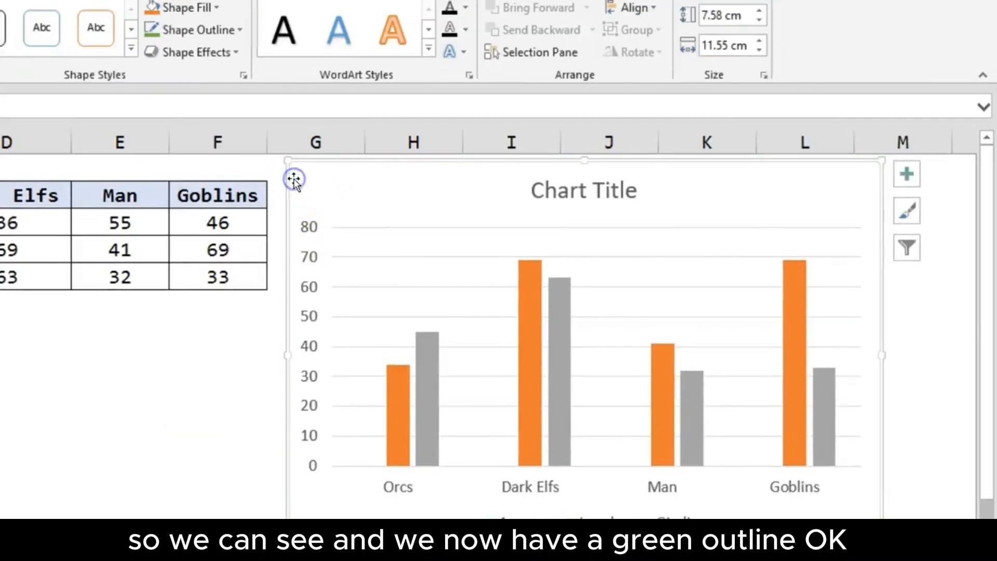
left_click(198, 31)
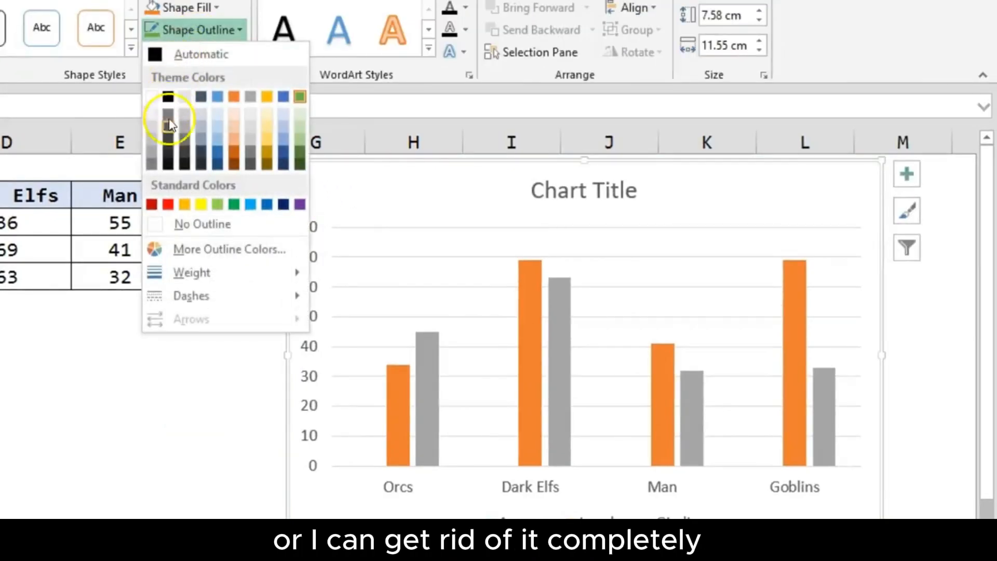
left_click(185, 224)
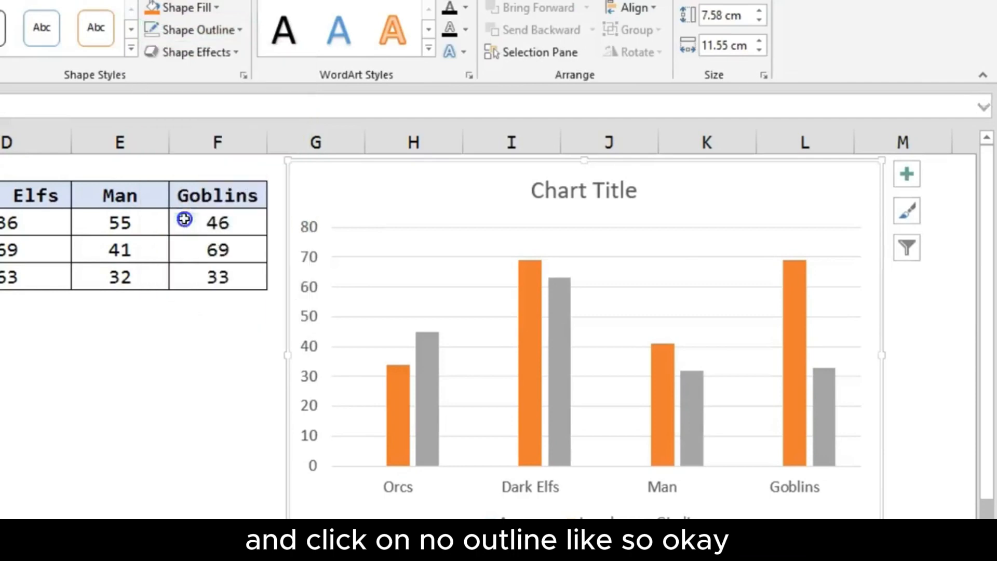
left_click(198, 386)
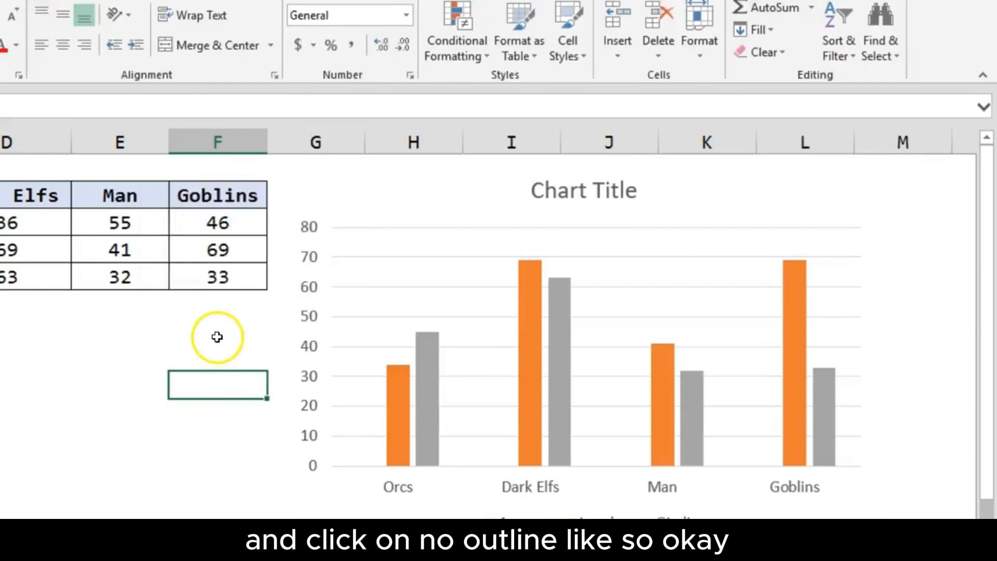
key("ctrl+z")
left_click(246, 327)
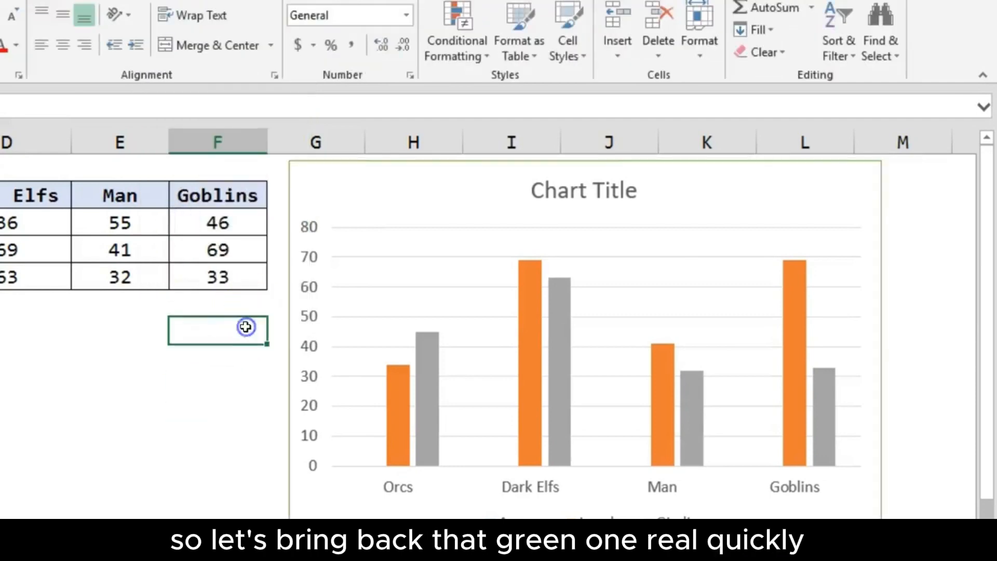
Set the weight of the column chart's green outline to 6 pt
left_click(300, 186)
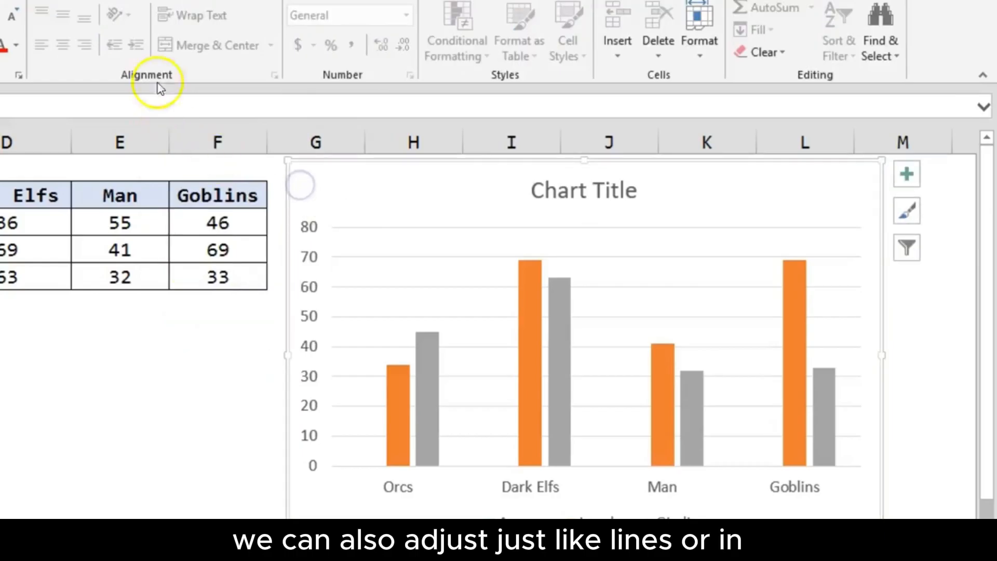
left_click(223, 1)
left_click(270, 1)
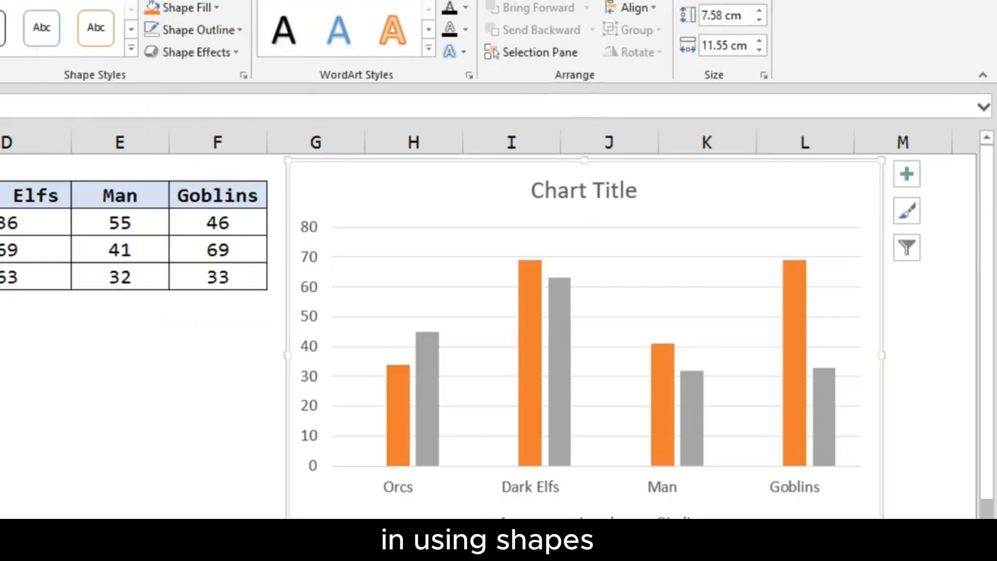
left_click(197, 29)
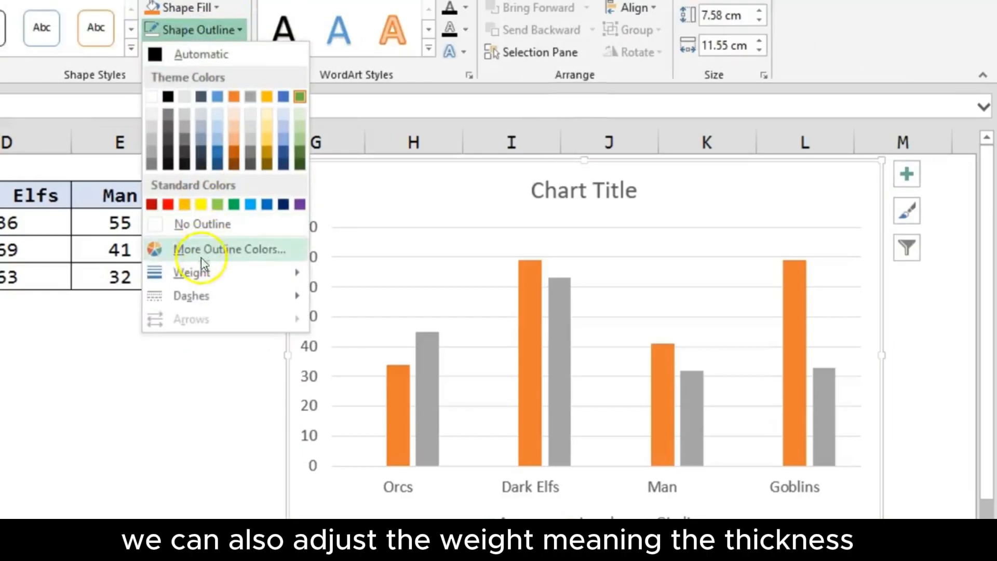
mouse_move(198, 271)
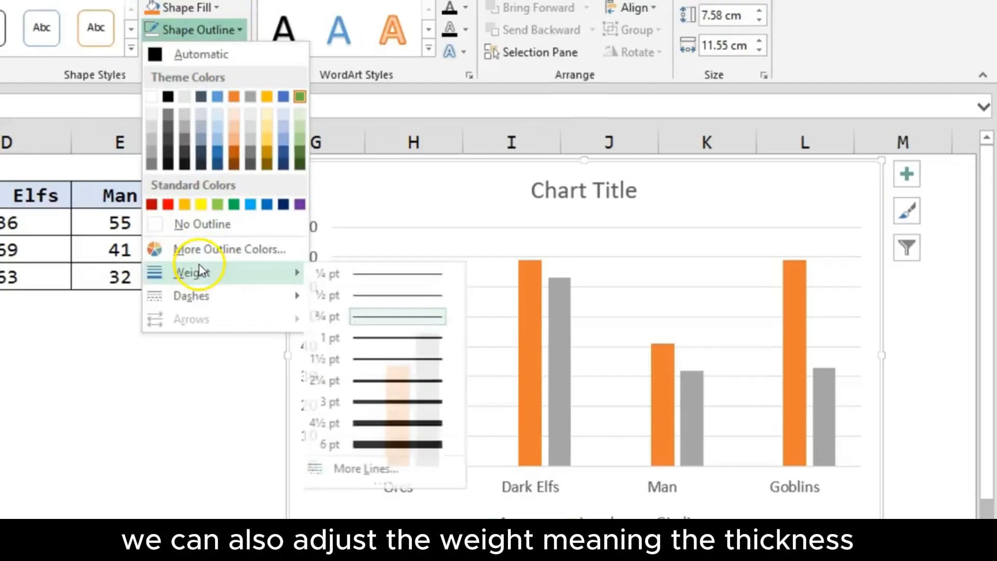
left_click(369, 444)
Change the column chart's outline to a dashed line pattern and deselect the chart
left_click(205, 27)
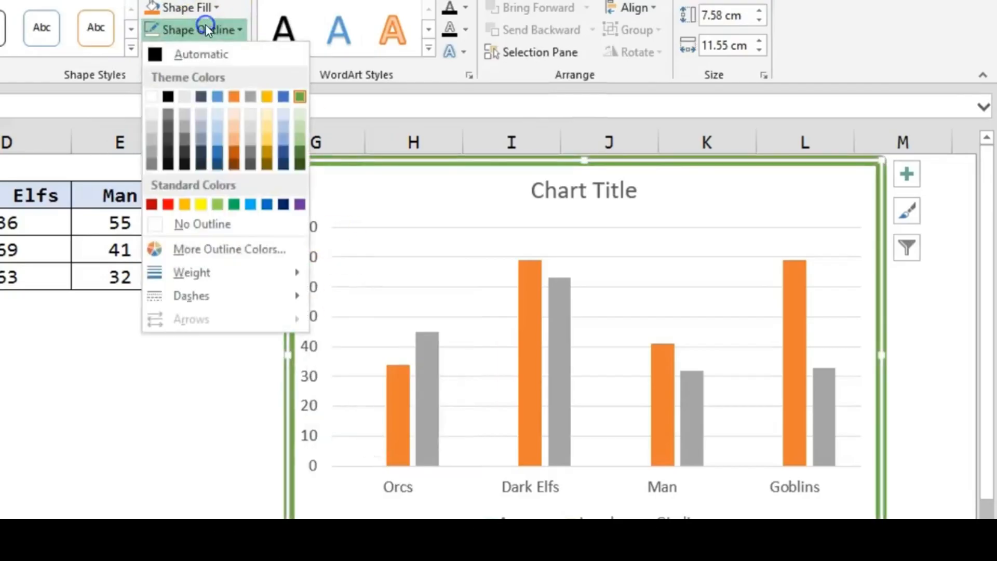
mouse_move(251, 294)
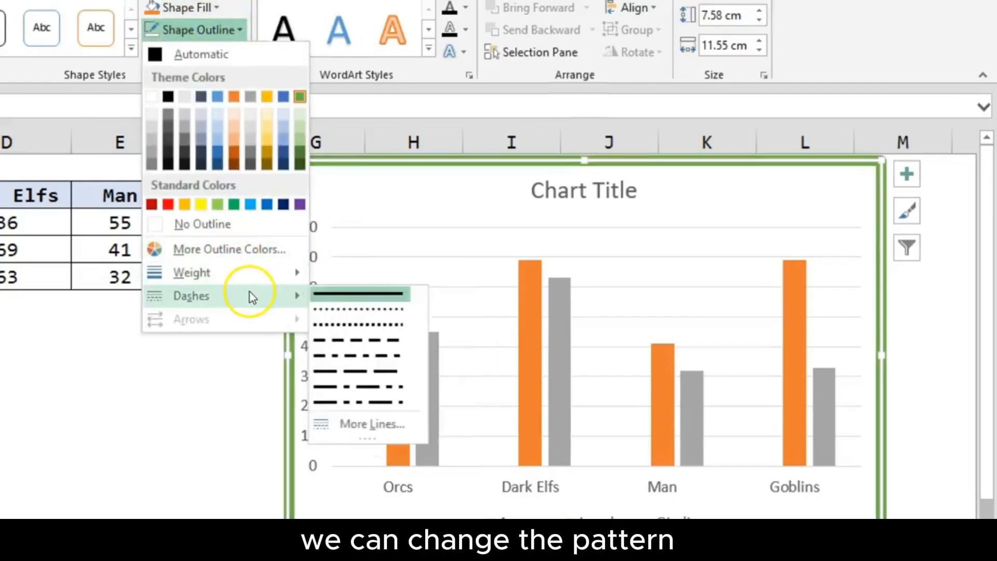
left_click(356, 315)
left_click(188, 513)
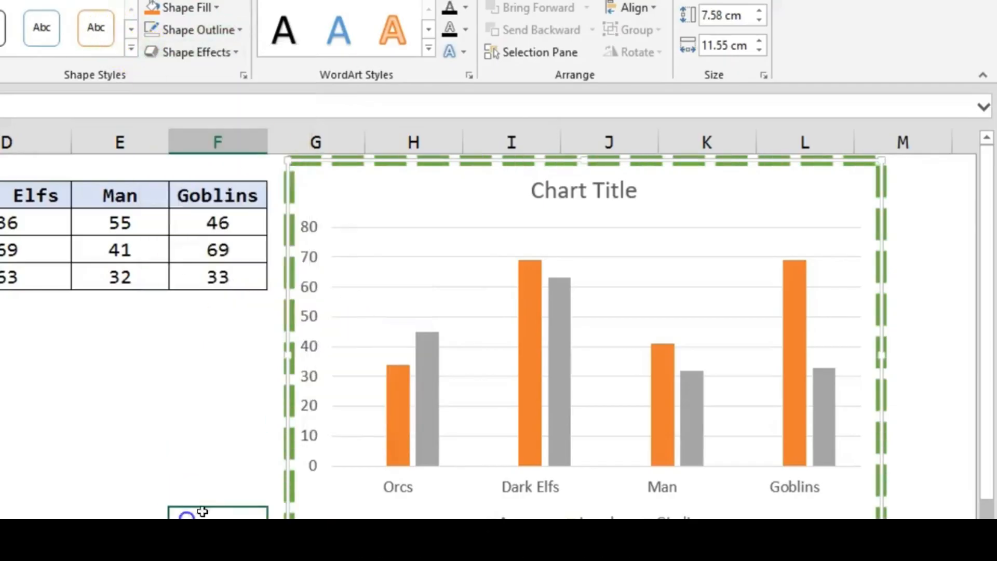
Remove the dashed green outline from the column chart with No Outline
left_click(291, 183)
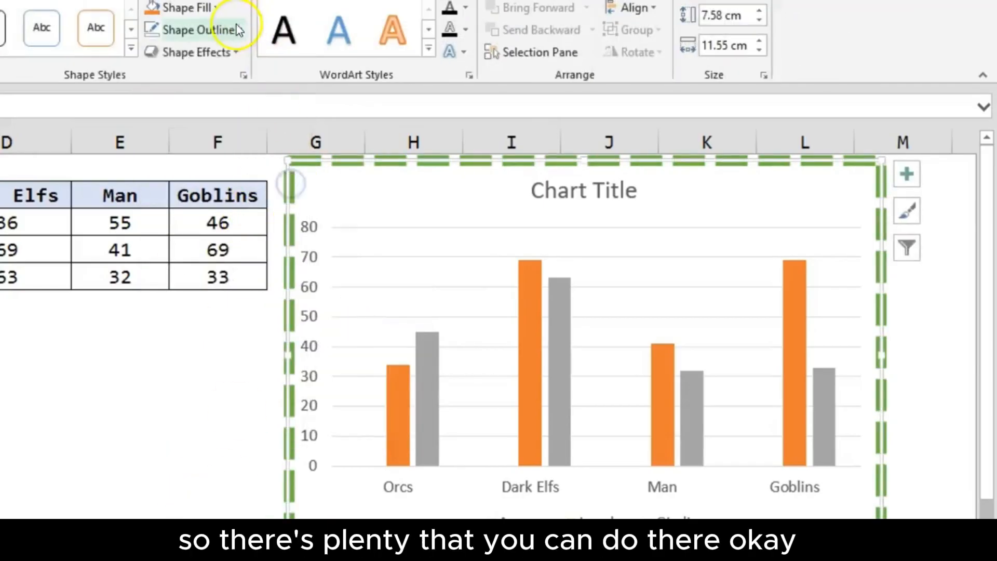
left_click(229, 27)
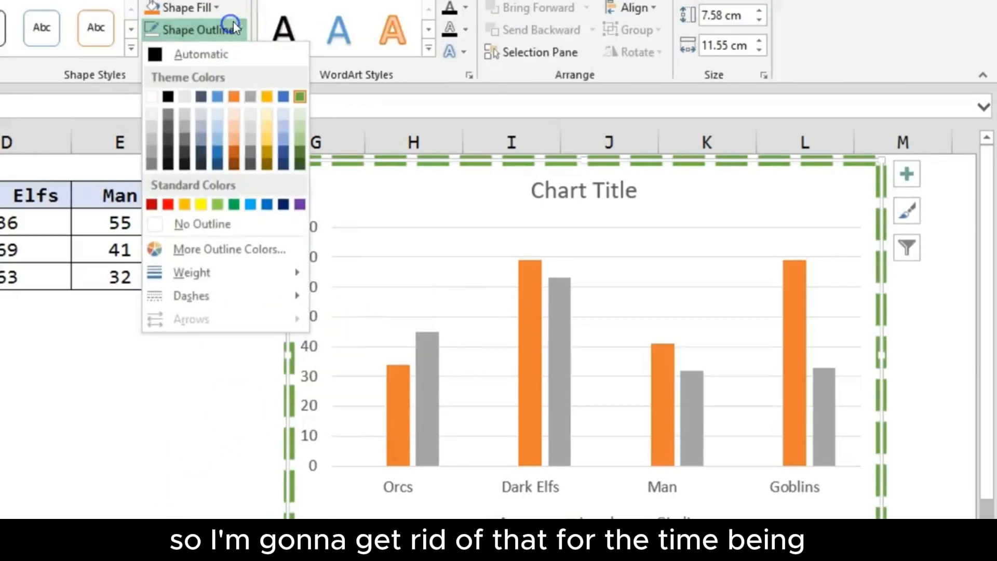
left_click(220, 226)
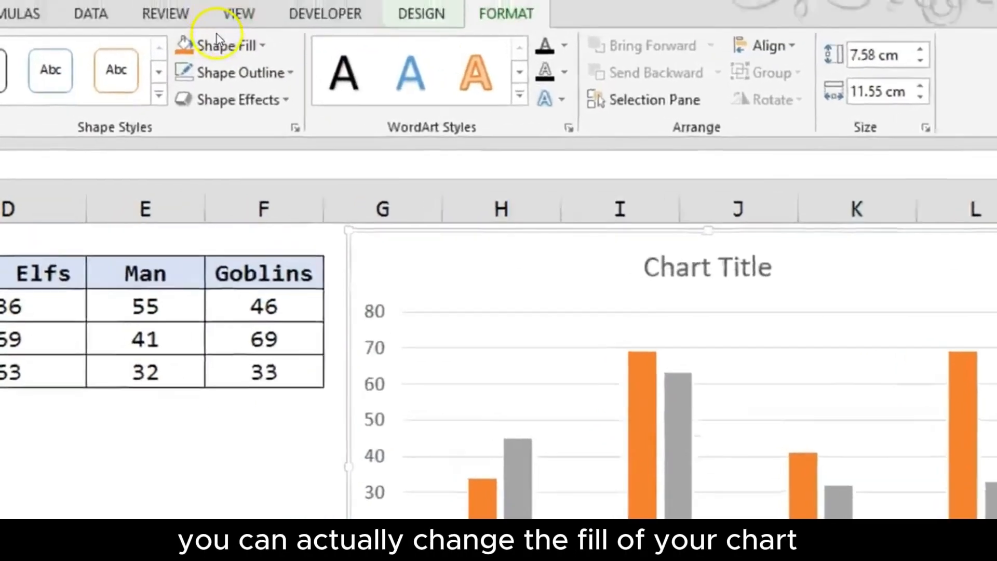
Try the first light-variation gradient as the column chart's shape fill, and undo it
left_click(218, 43)
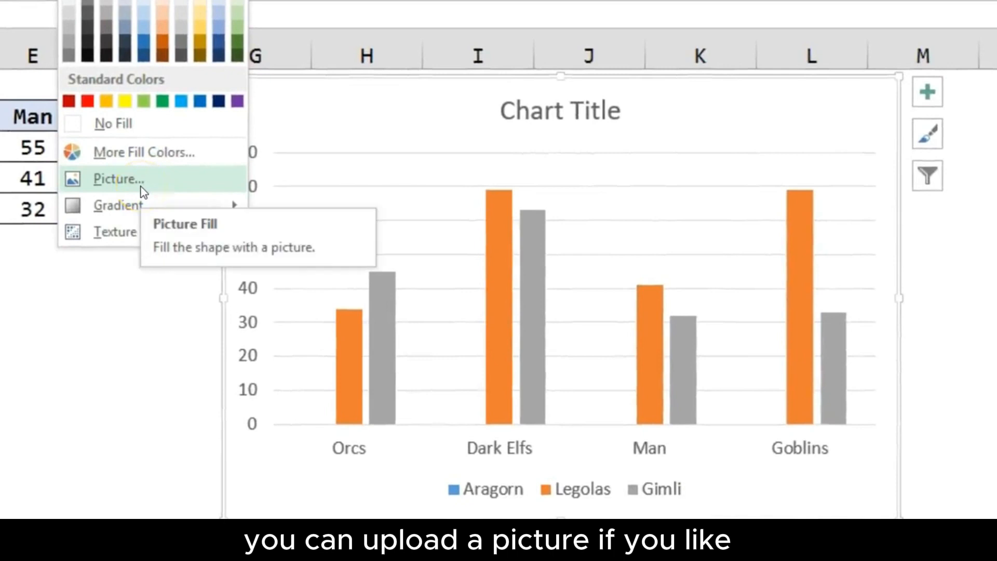
mouse_move(136, 208)
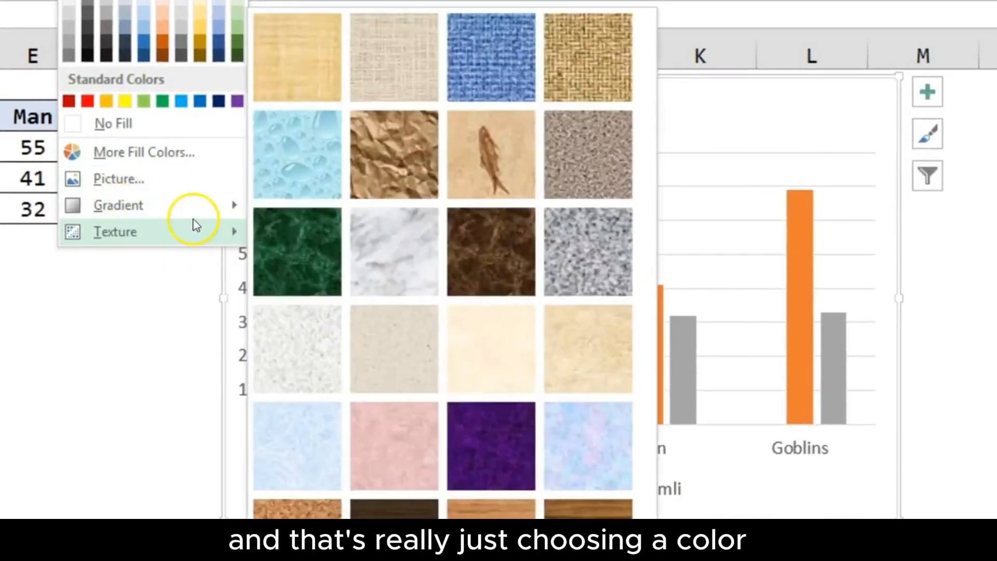
mouse_move(192, 208)
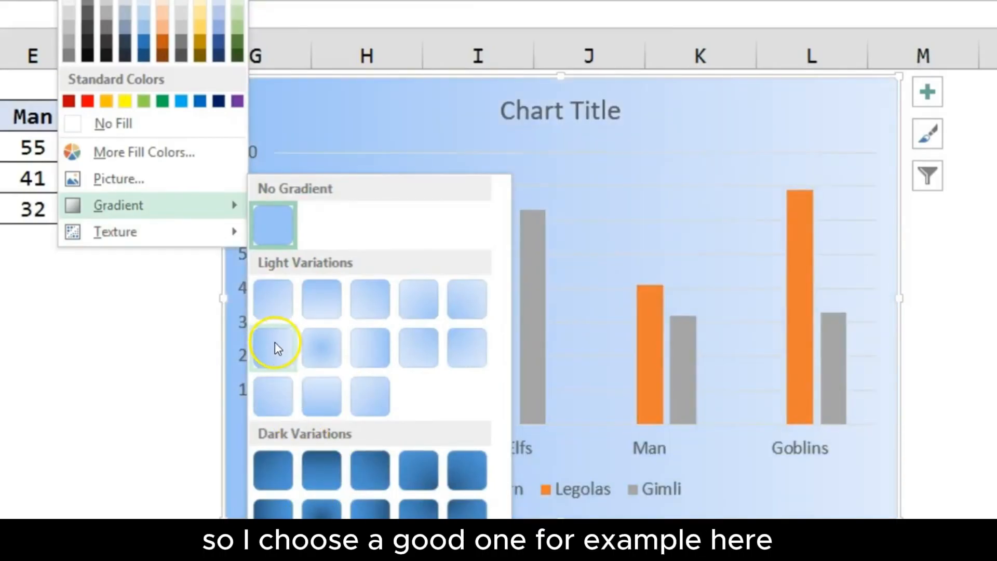
left_click(269, 310)
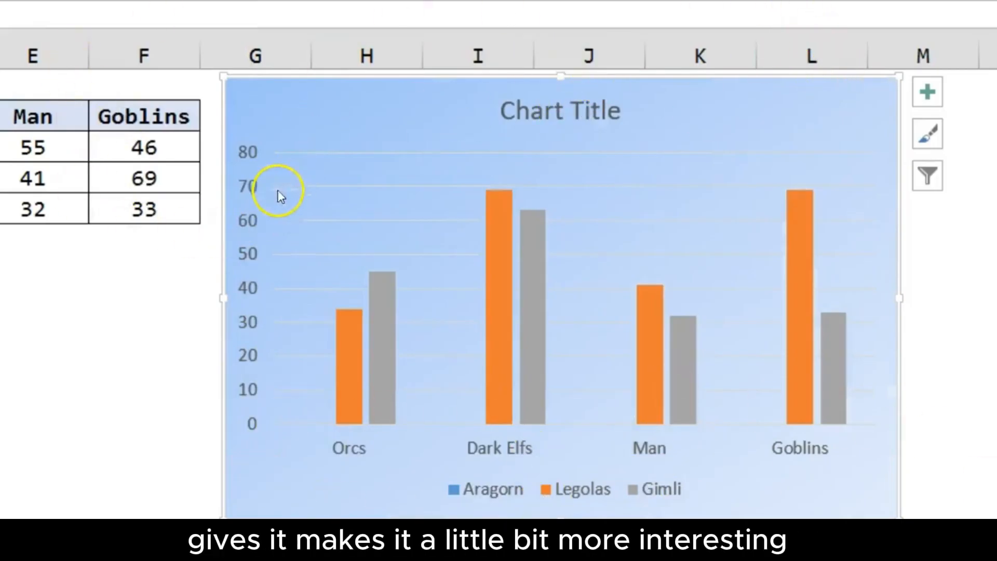
left_click(184, 258)
key("ctrl+z")
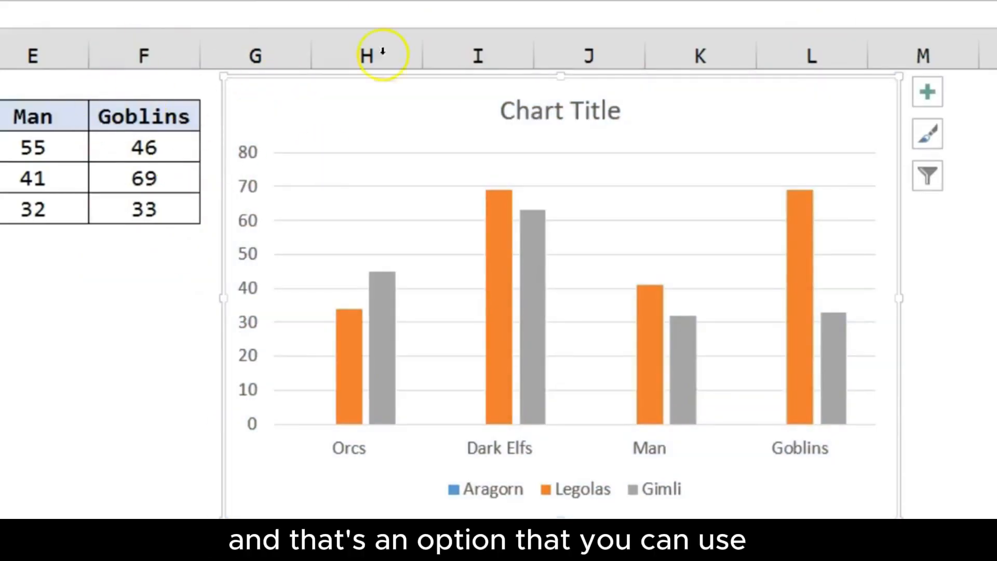
Select the entire column chart and change the font of all its text to Engravers MT
left_click(182, 330)
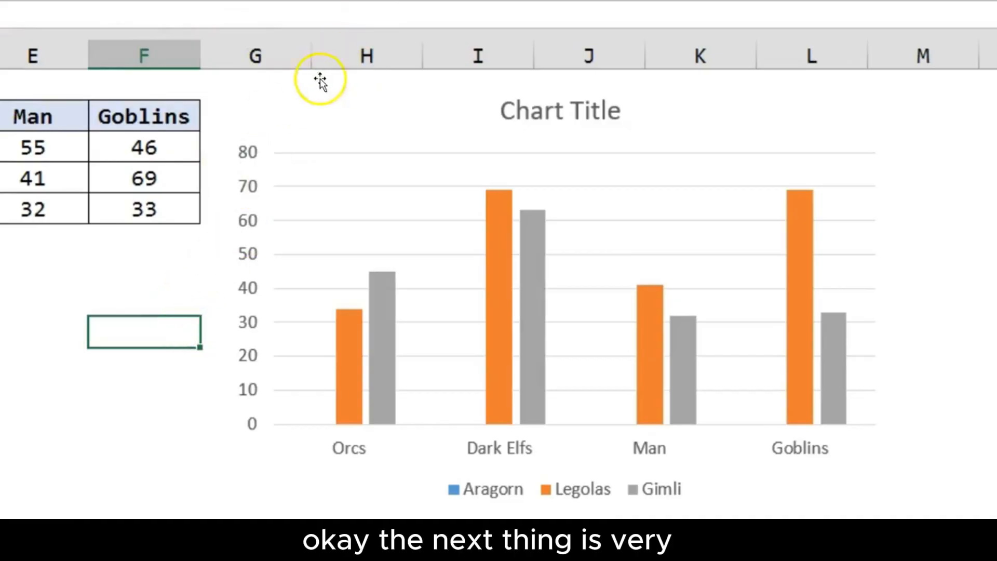
left_click(271, 101)
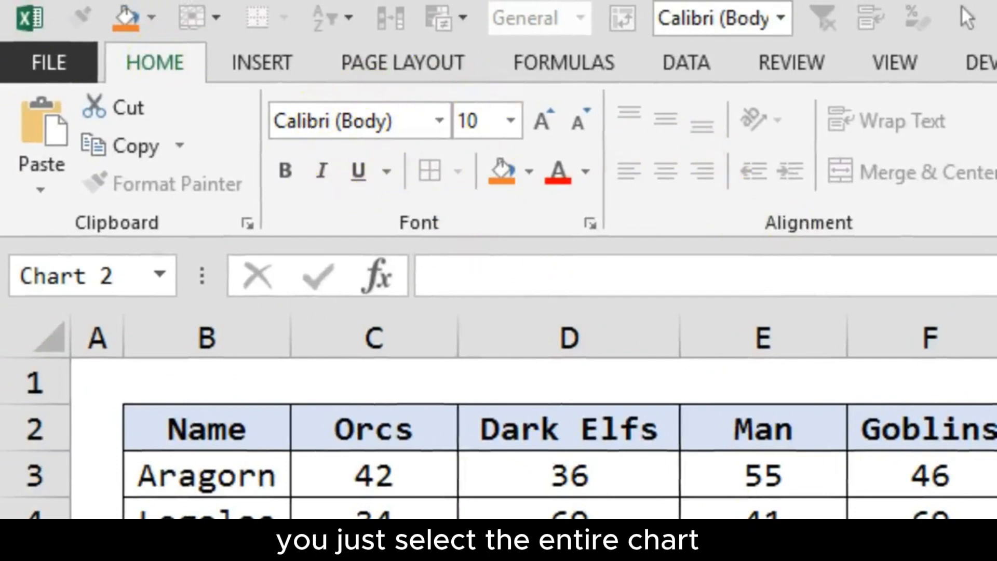
mouse_move(419, 104)
left_mouse_down()
mouse_move(291, 138)
mouse_move(407, 114)
left_mouse_up()
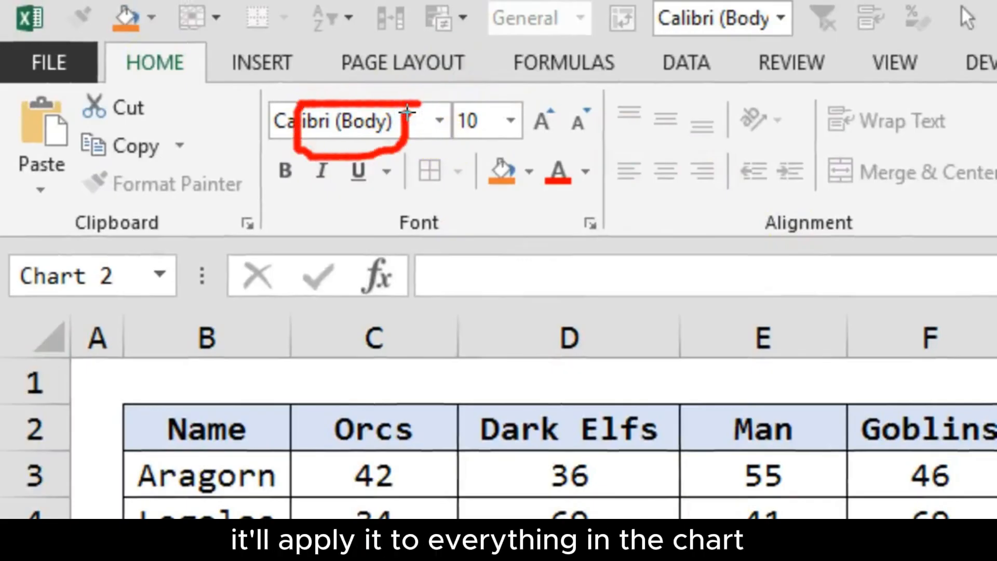
key("Escape")
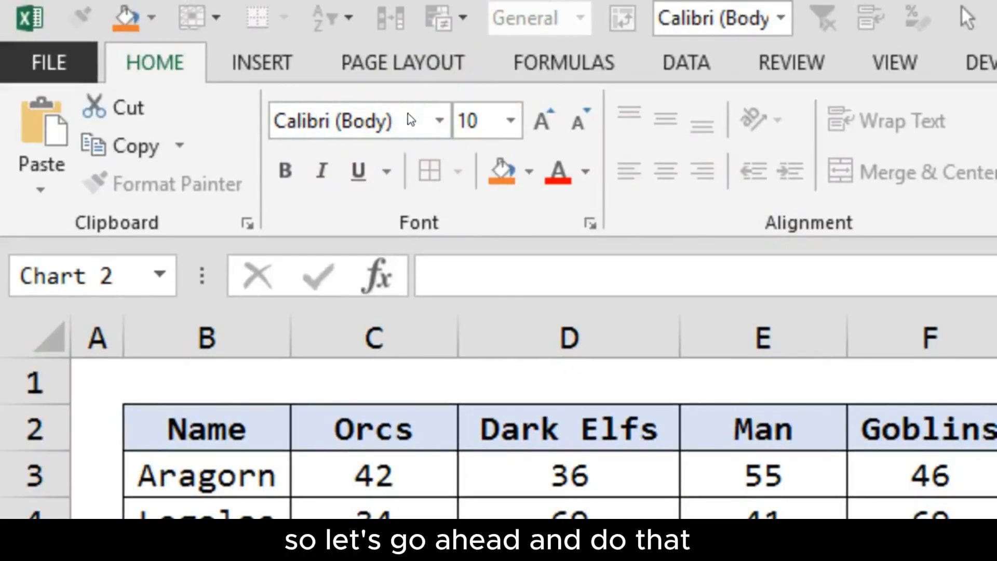
left_click(438, 124)
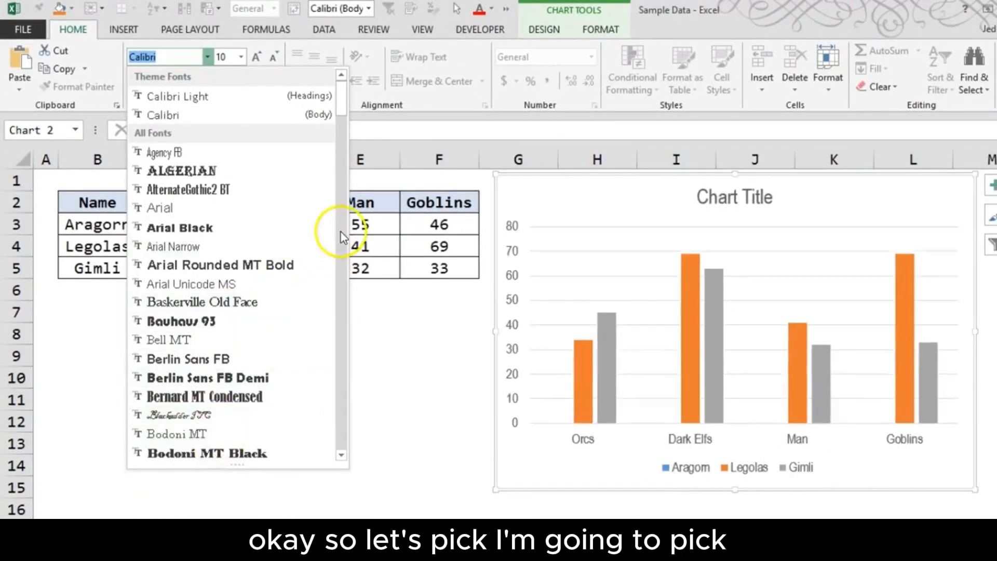
left_click_drag(341, 76, 344, 126)
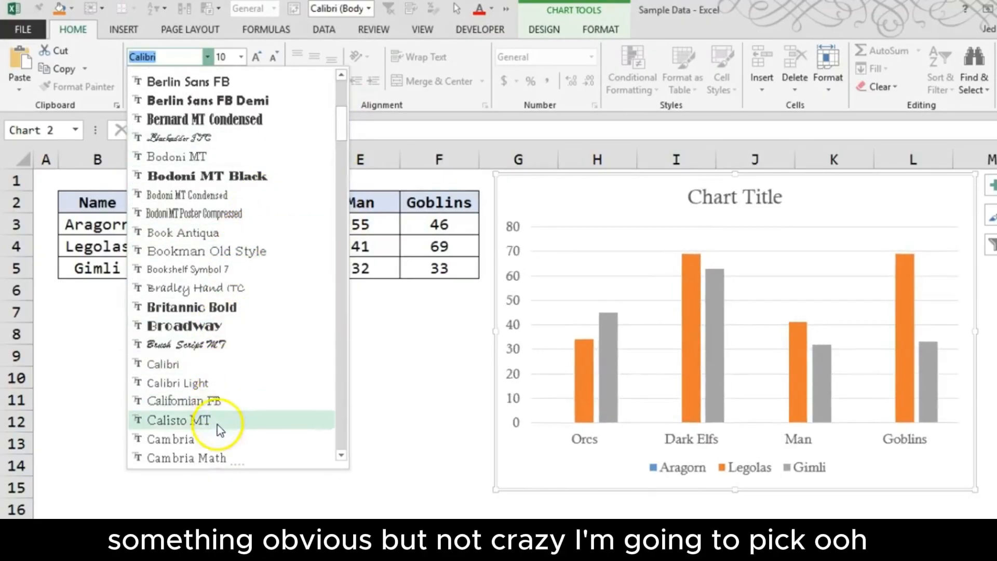
left_click_drag(350, 125, 329, 185)
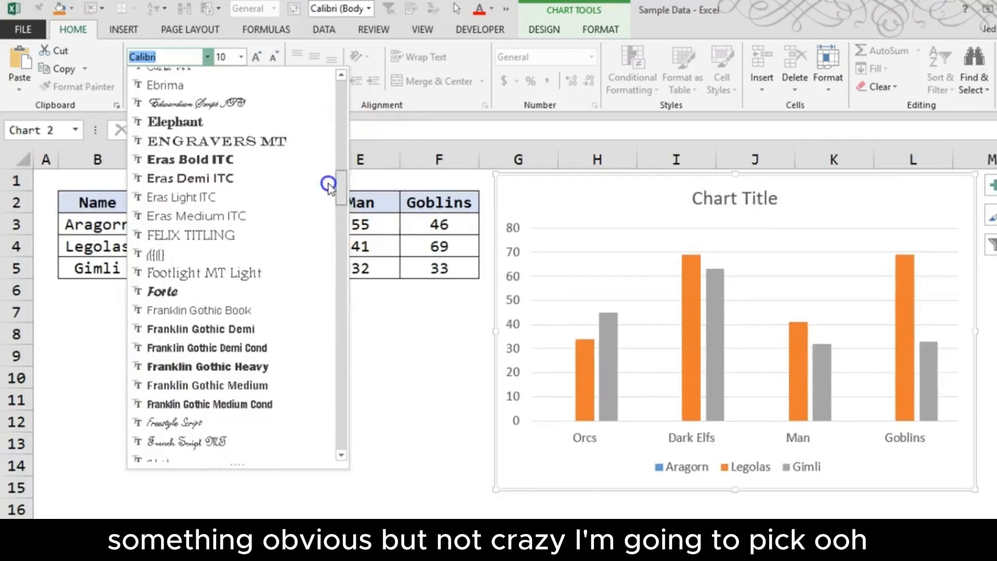
left_click(257, 140)
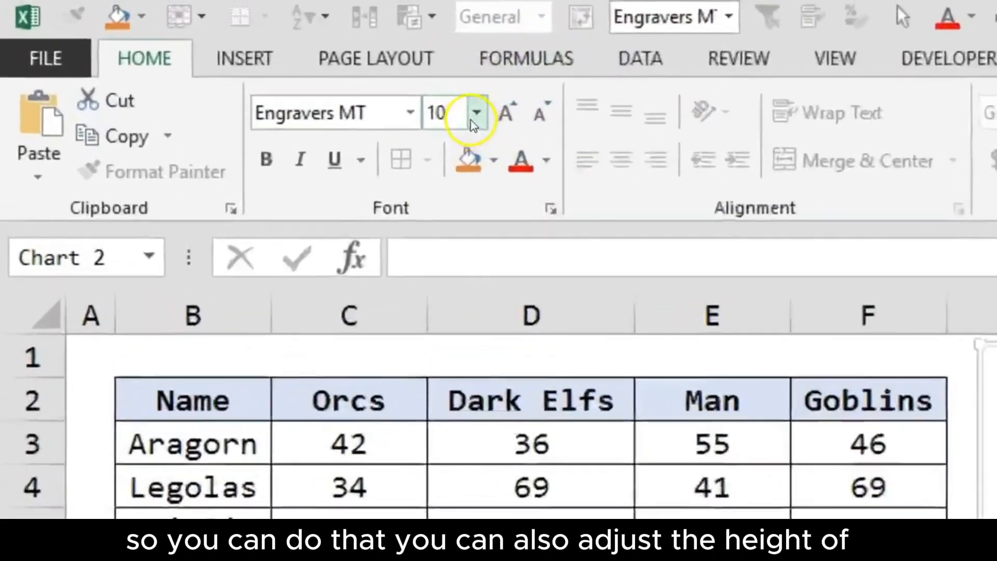
Set the column chart's font size to 10 pt and enlarge all its text one size at a time
left_click(240, 58)
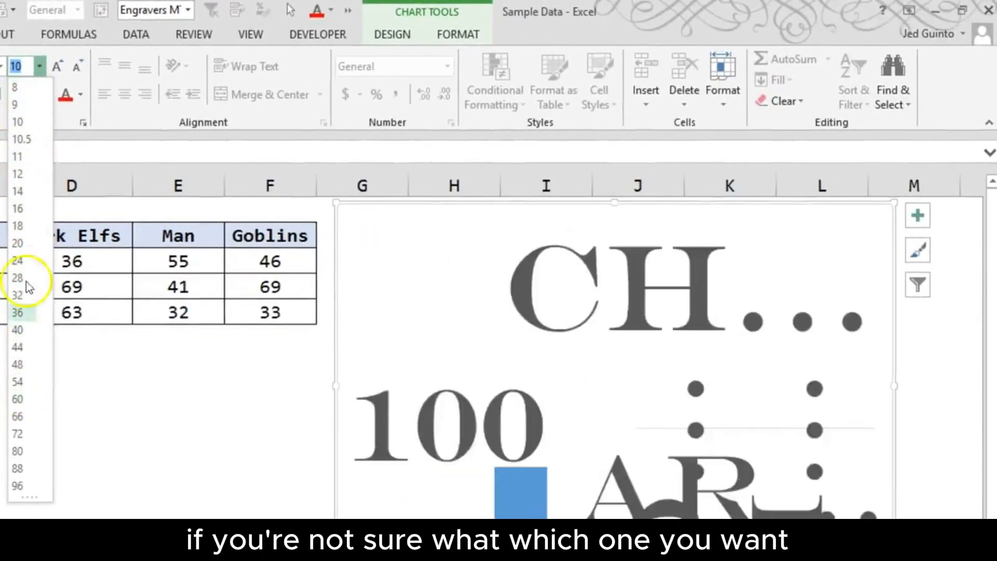
left_click(20, 123)
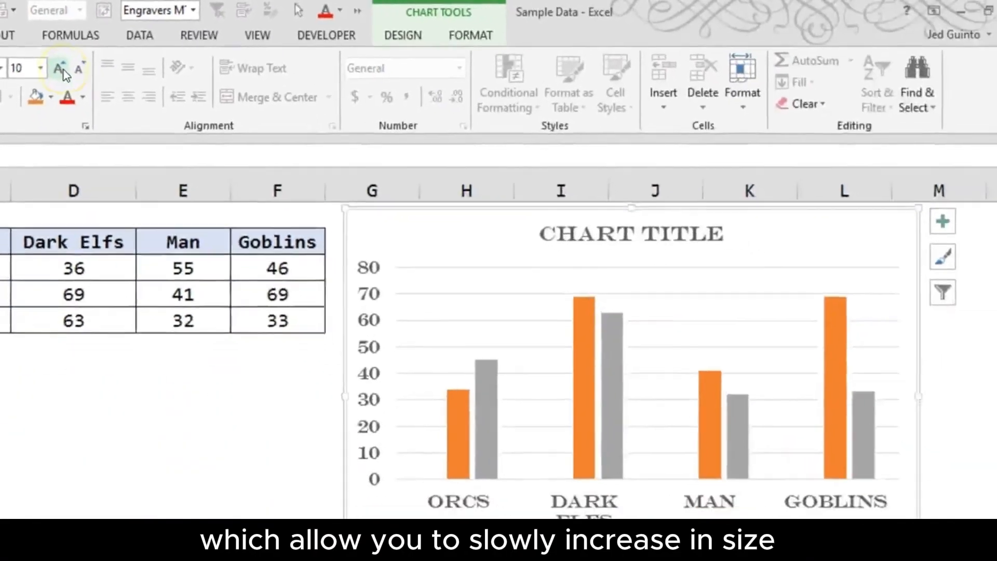
left_click(144, 167)
left_click(144, 168)
left_click(62, 68)
left_click(61, 68)
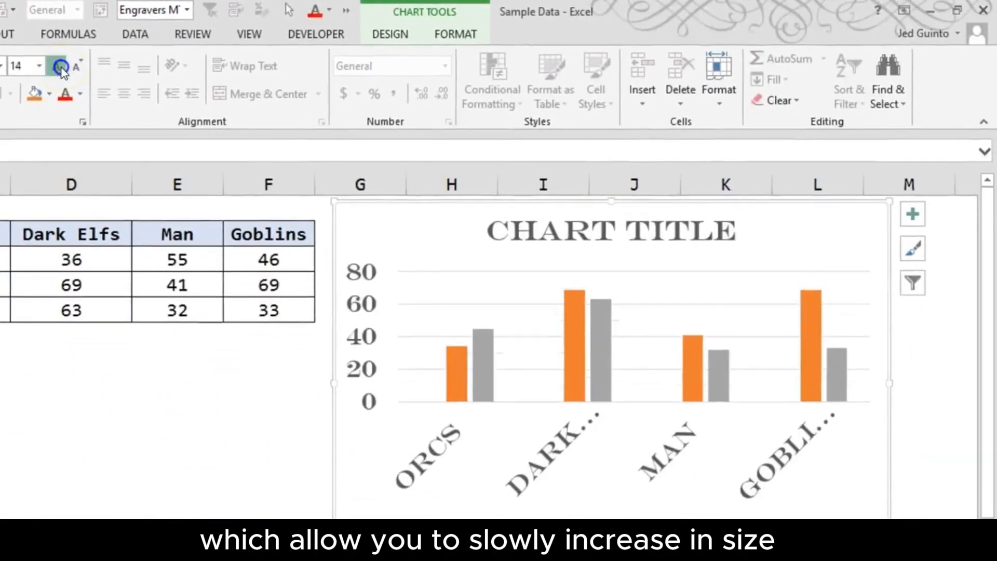
left_click(62, 68)
left_click(62, 69)
Shrink all text in the column chart one size at a time down to 5 pt
left_click(87, 70)
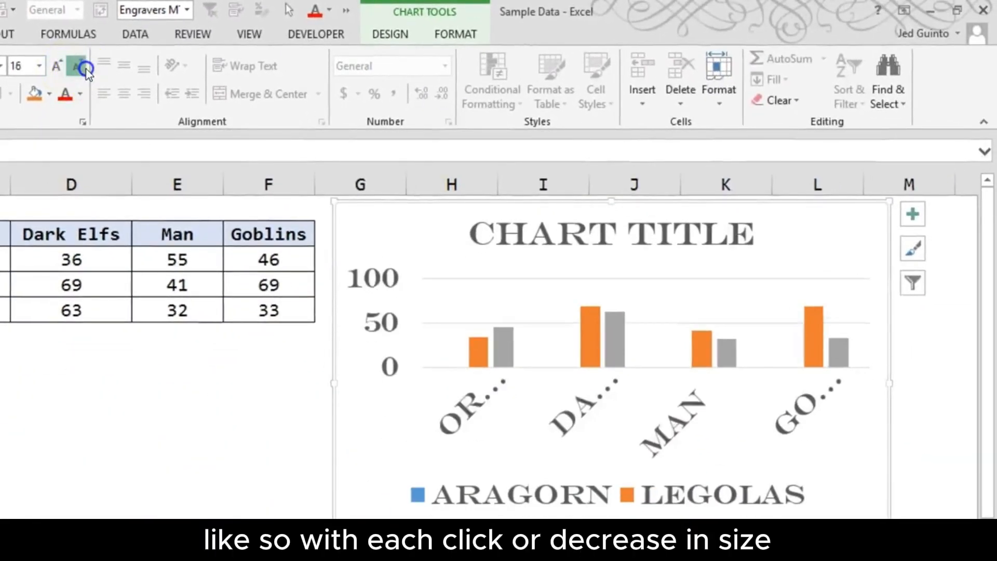
left_click(86, 70)
left_click(87, 69)
left_click(86, 69)
left_click(86, 69)
left_click(86, 69)
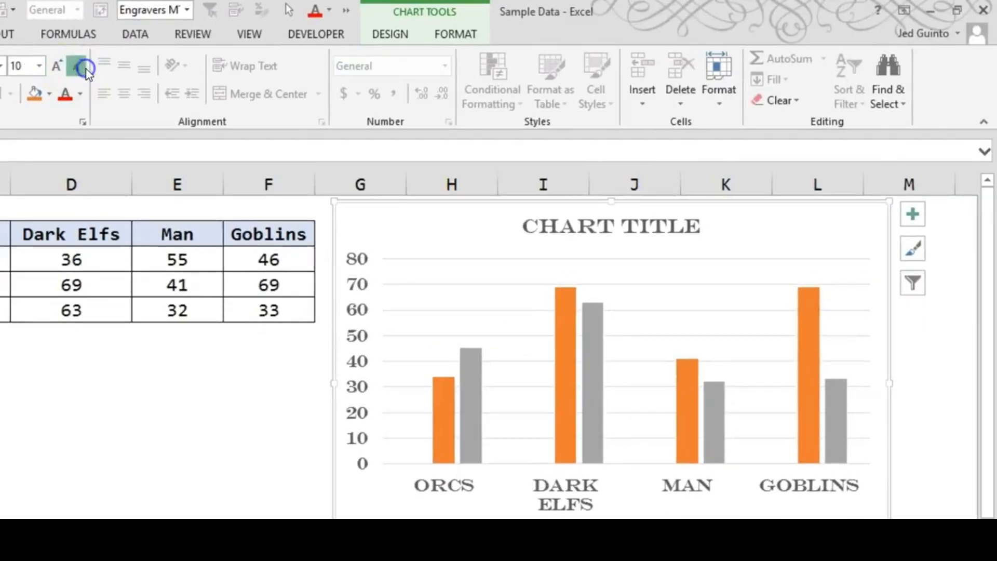
left_click(86, 70)
left_click(86, 70)
left_click(86, 69)
left_click(86, 69)
left_click(86, 70)
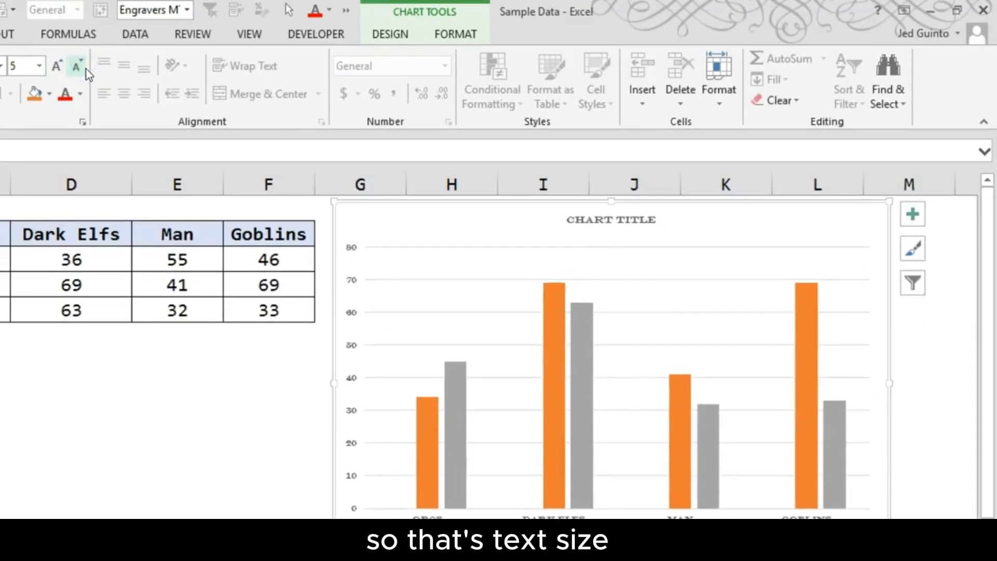
Reapply the first chart style to the column chart to reset its text formatting
left_click(467, 32)
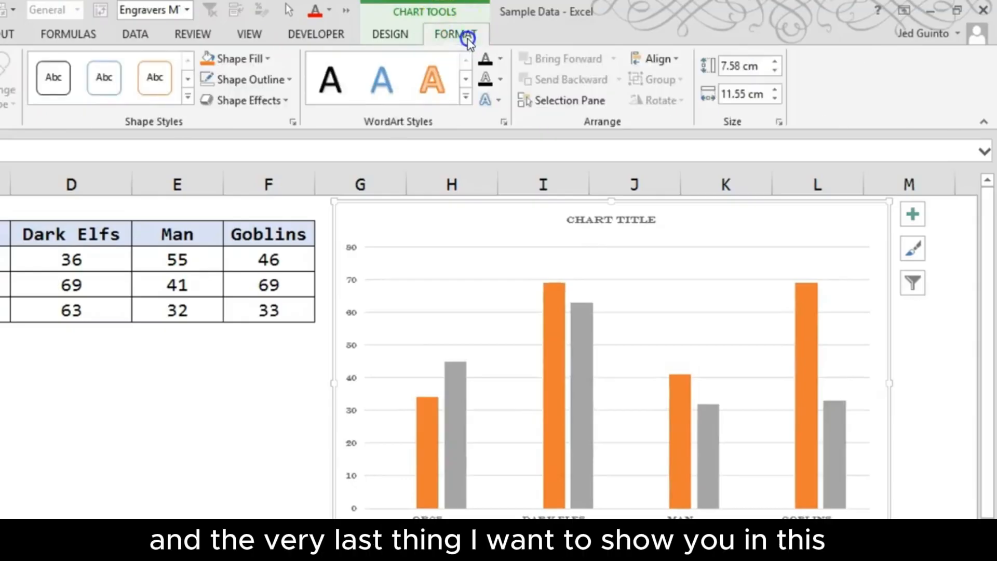
left_click(415, 34)
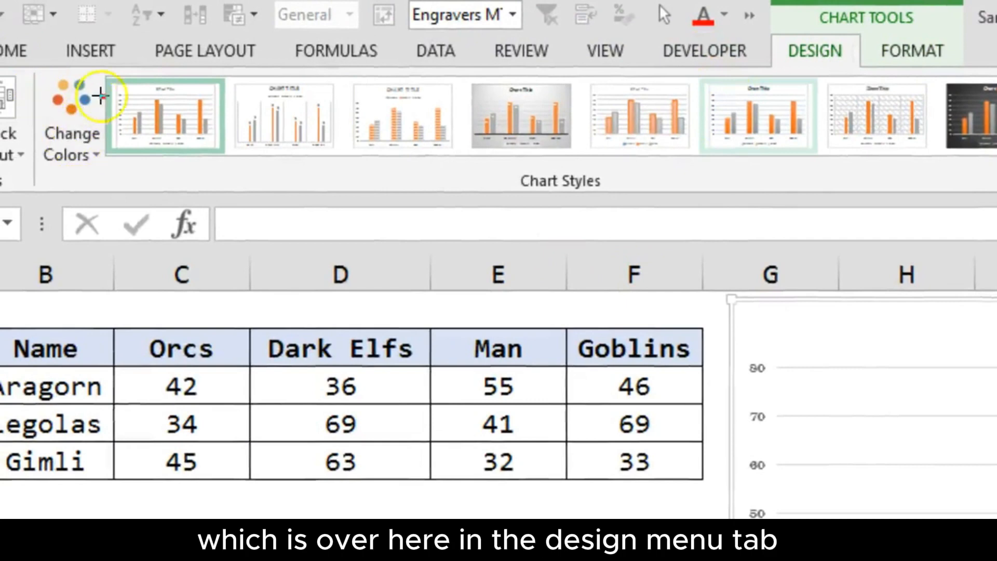
left_click_drag(56, 62, 105, 188)
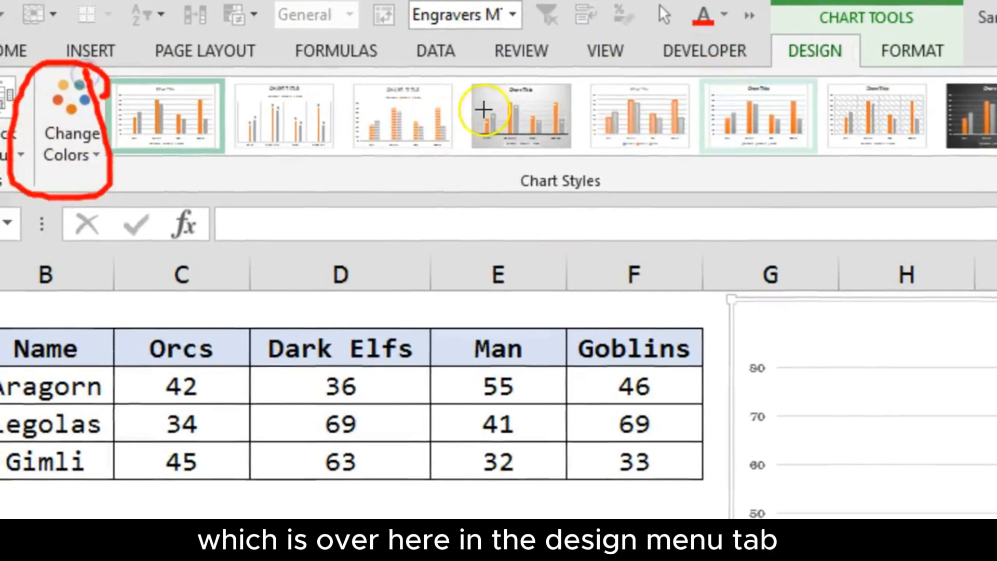
key("Escape")
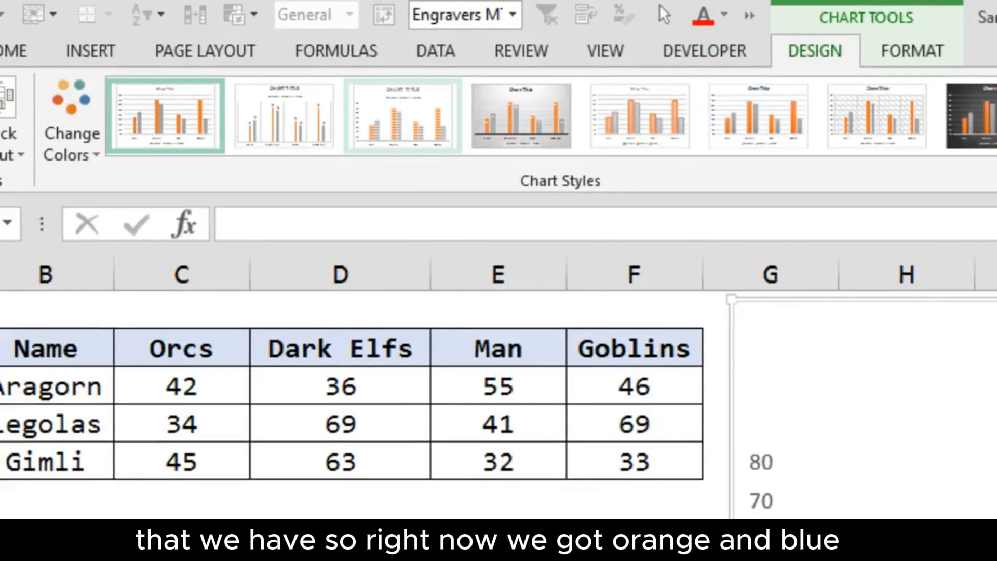
left_click(175, 98)
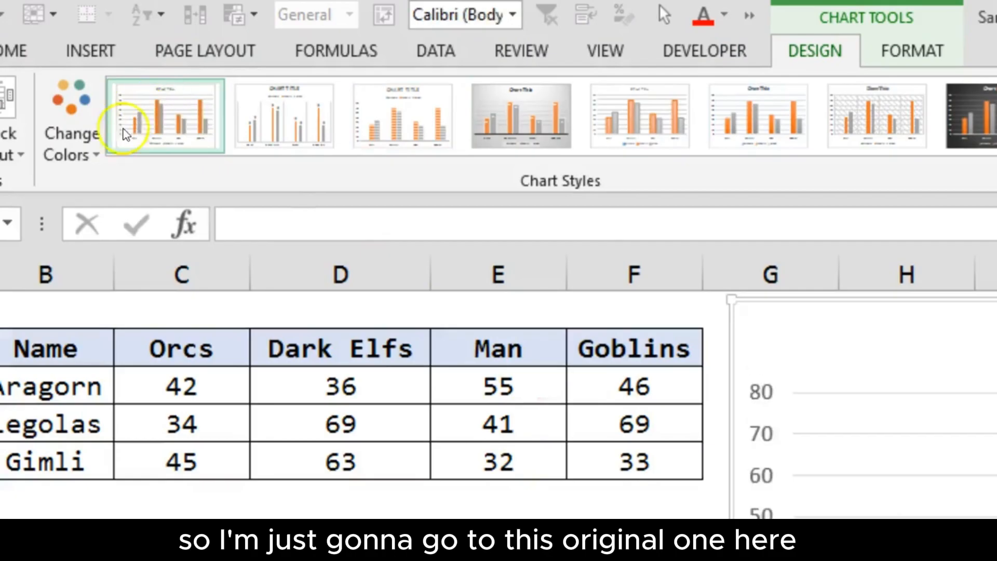
Change the column chart's colors to the monochromatic gold palette that runs from light to dark
left_click(80, 140)
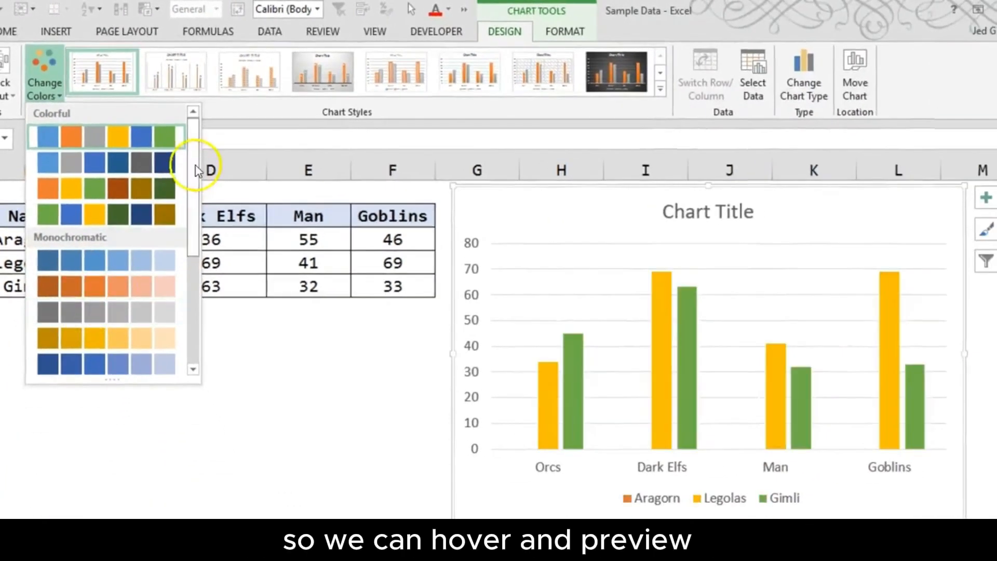
scroll(197, 170, "down", 5)
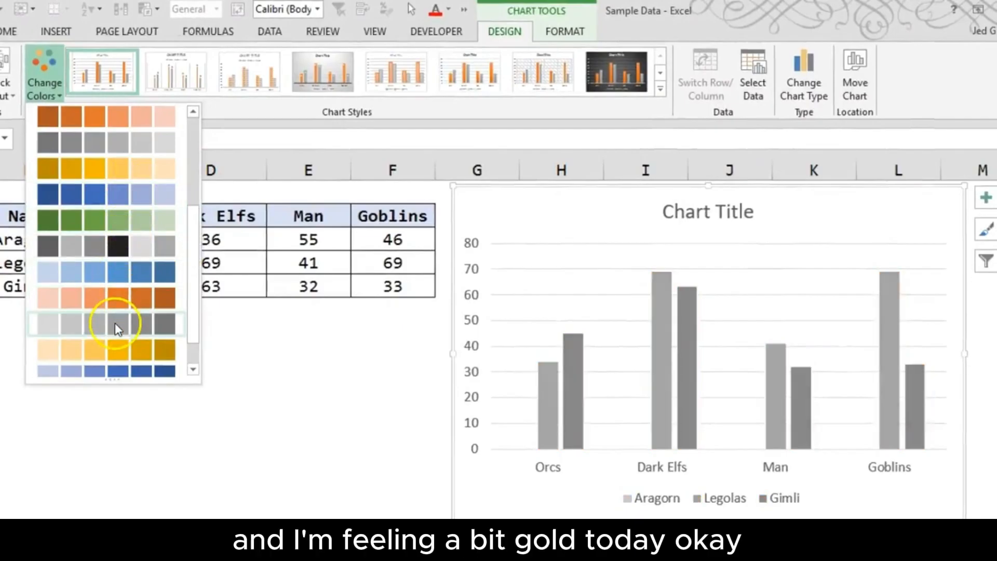
left_click(111, 357)
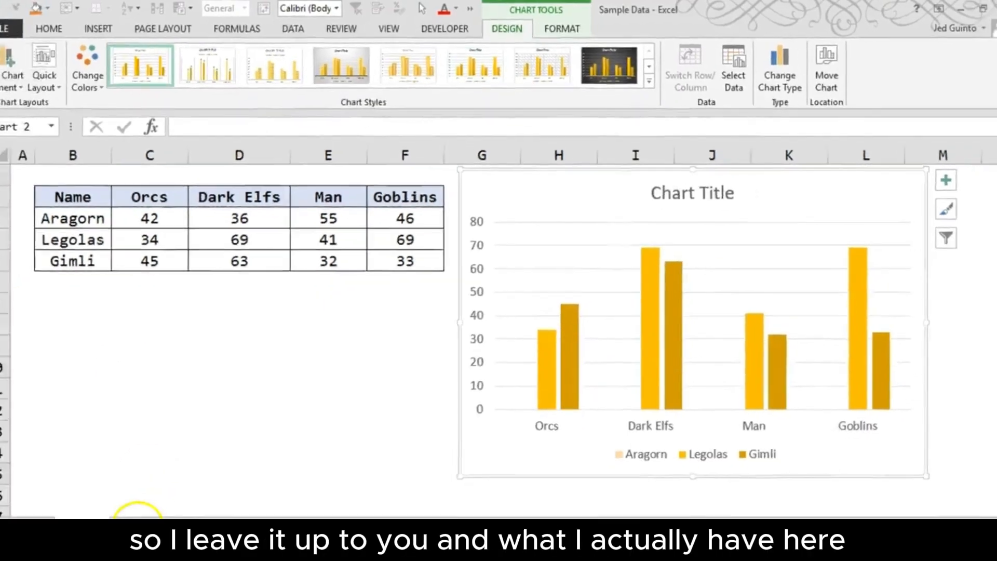
Open the Boring sheet, collapse the ribbon and look through its data table and collection of basic charts
left_click(150, 505)
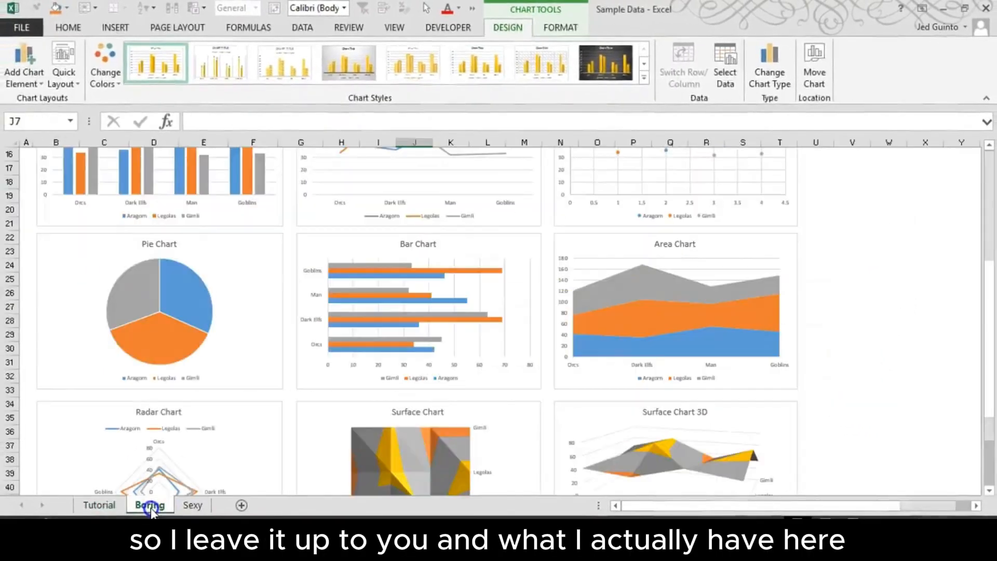
double_click(76, 31)
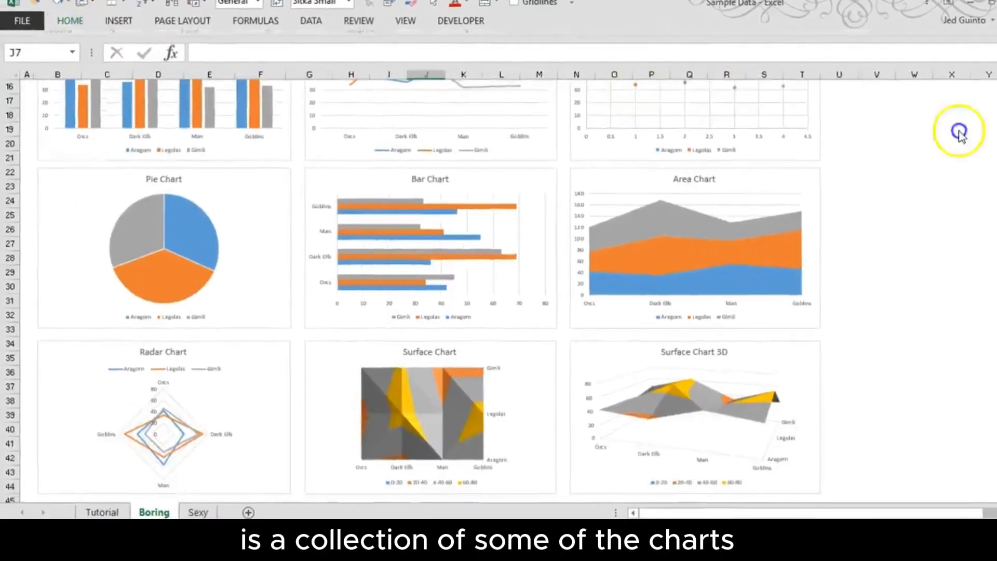
scroll(932, 134, "up", 3)
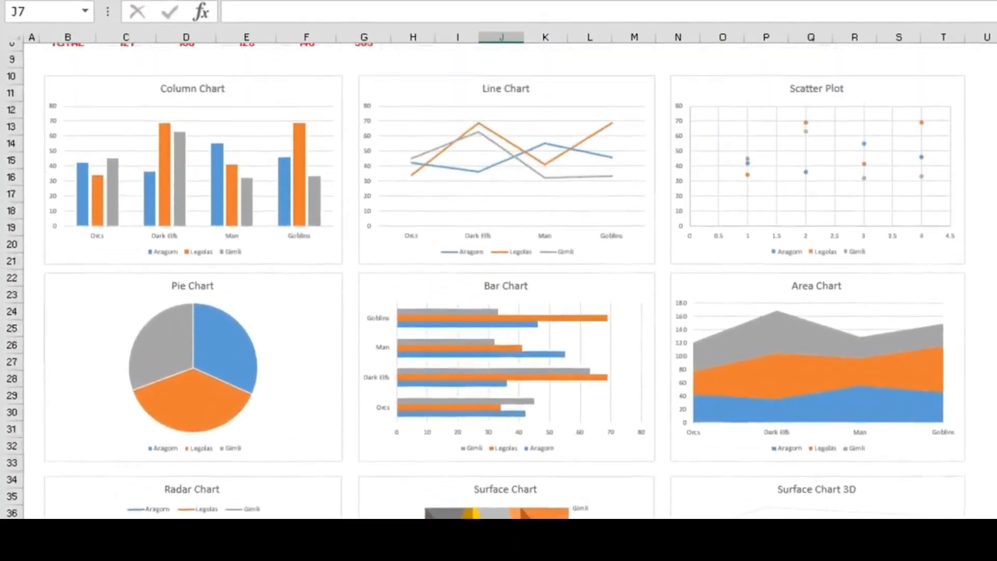
scroll(498, 280, "up", 3)
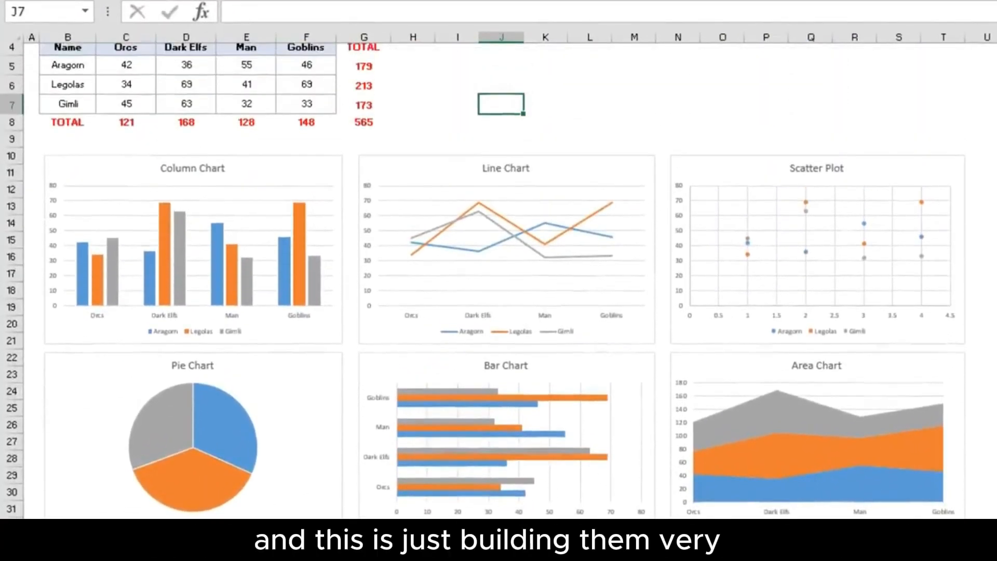
scroll(498, 280, "down", 6)
scroll(521, 295, "up", 5)
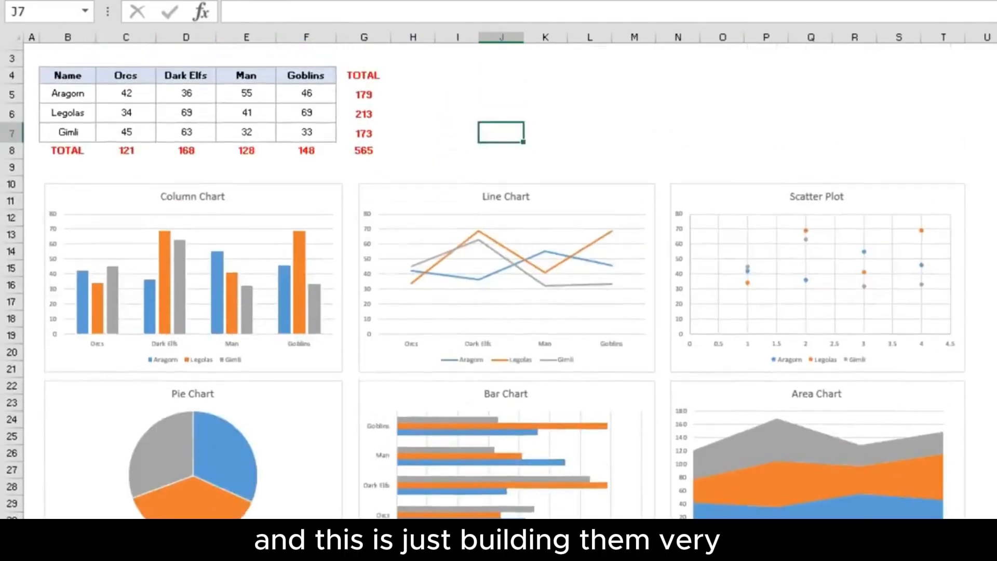
scroll(521, 295, "down", 2)
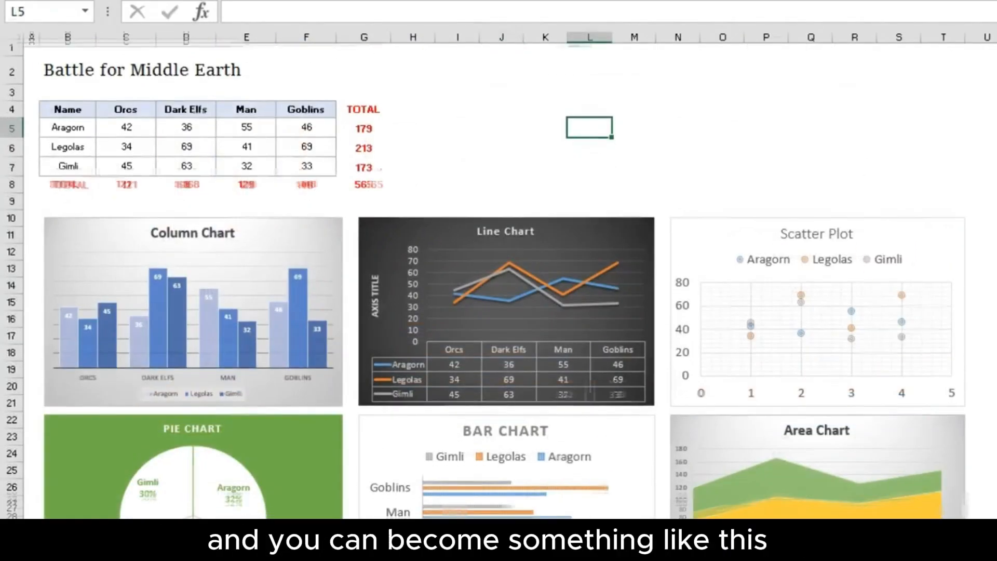
Look through the styled versions of the Battle for Middle Earth charts, from the column chart to Surface Chart 3D
scroll(499, 280, "down", 4)
scroll(498, 280, "down", 2)
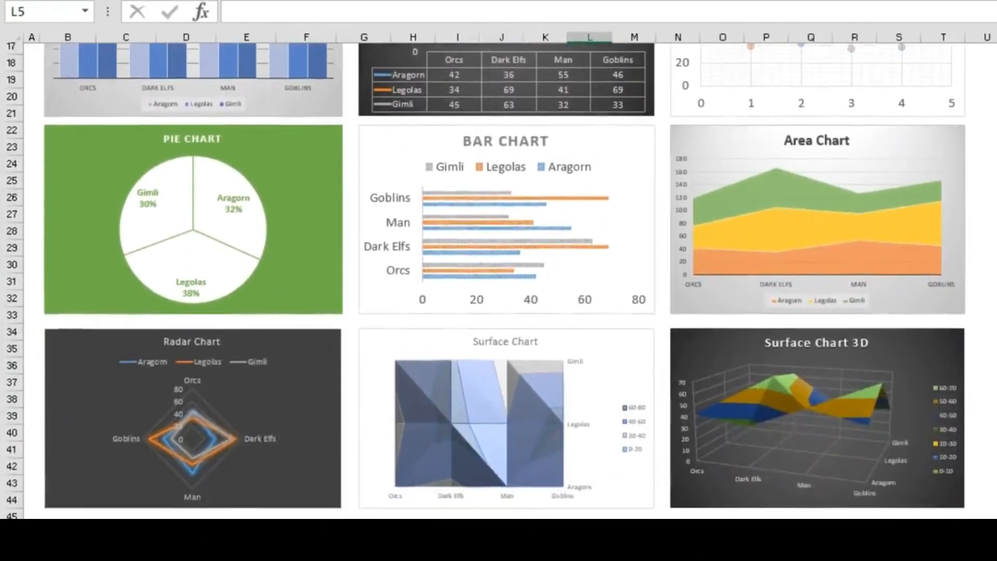
scroll(498, 281, "up", 1)
scroll(499, 281, "up", 4)
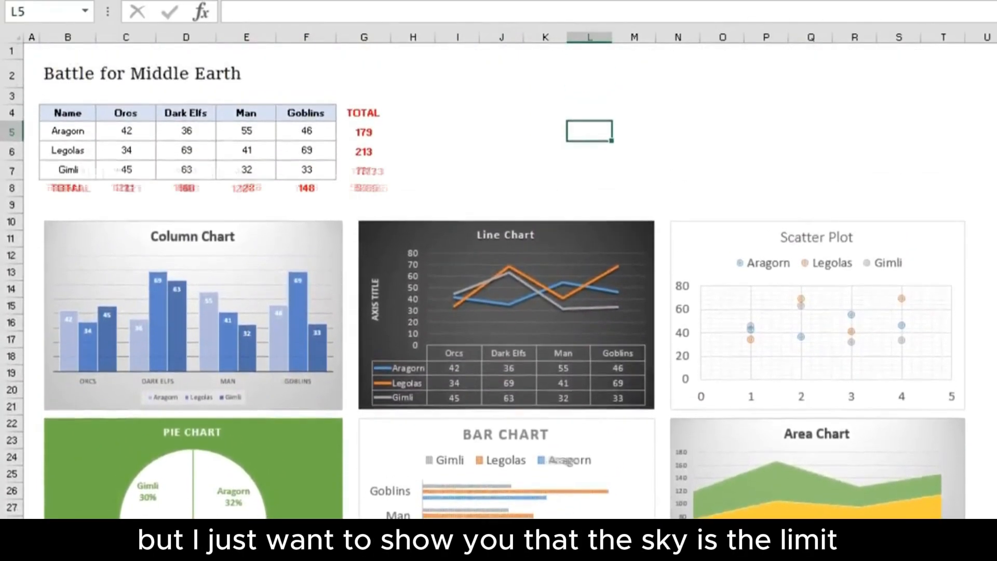
scroll(499, 281, "down", 3)
scroll(499, 280, "down", 3)
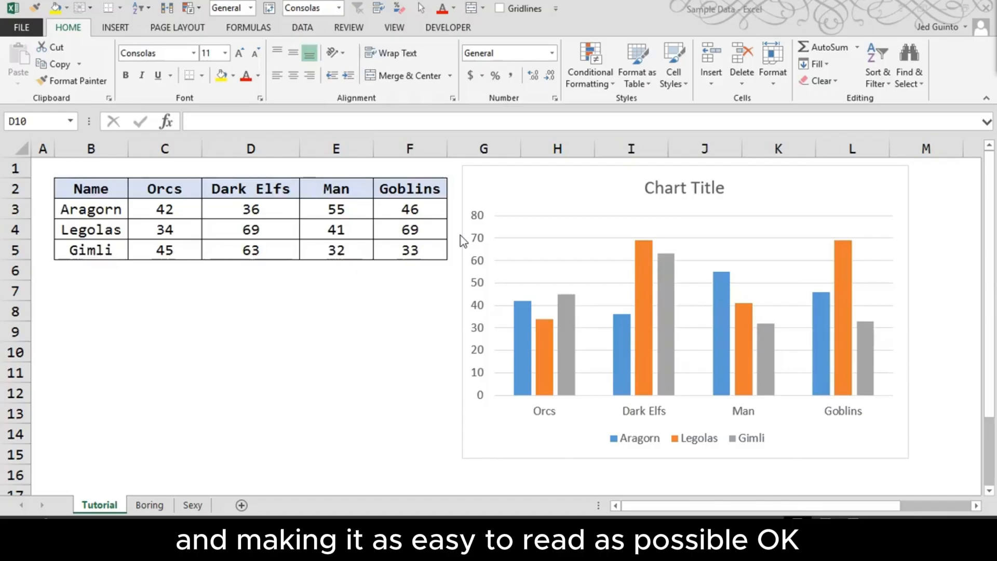
Select the column chart on the Tutorial sheet and show its chart design options
left_click(529, 172)
left_click(529, 172)
left_click(517, 33)
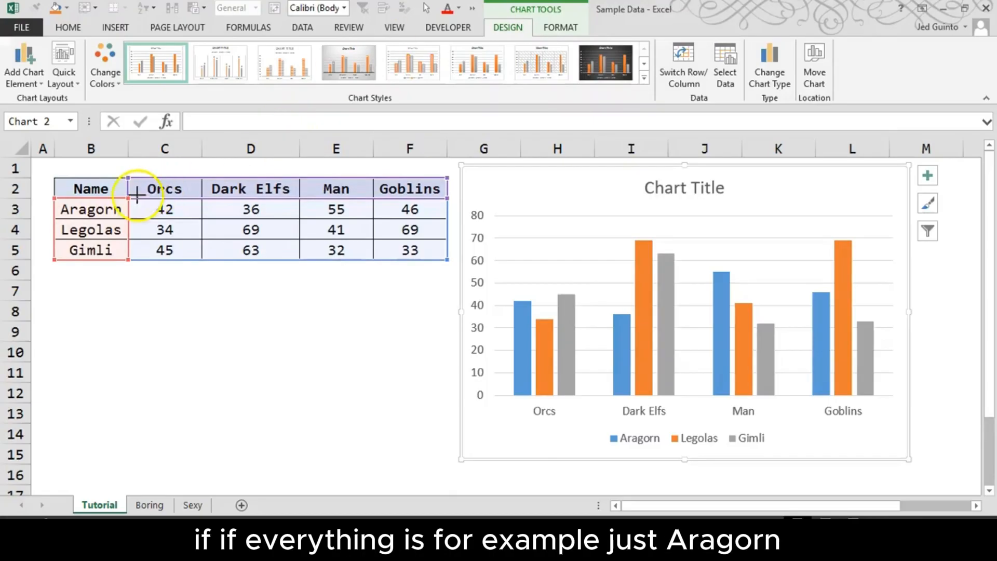
mouse_move(136, 196)
left_mouse_down()
mouse_move(40, 219)
mouse_move(131, 197)
left_mouse_up()
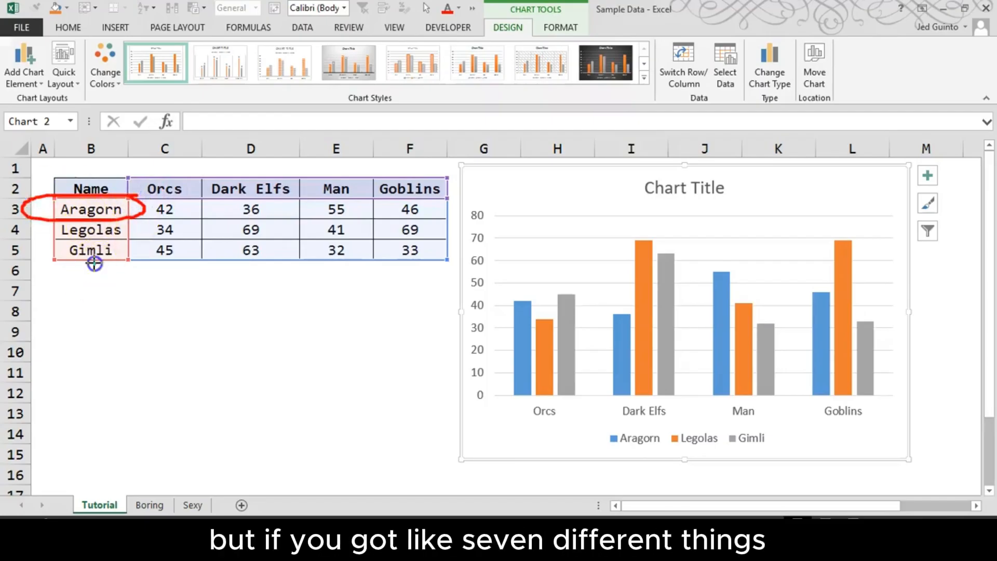
left_click_drag(95, 263, 101, 407)
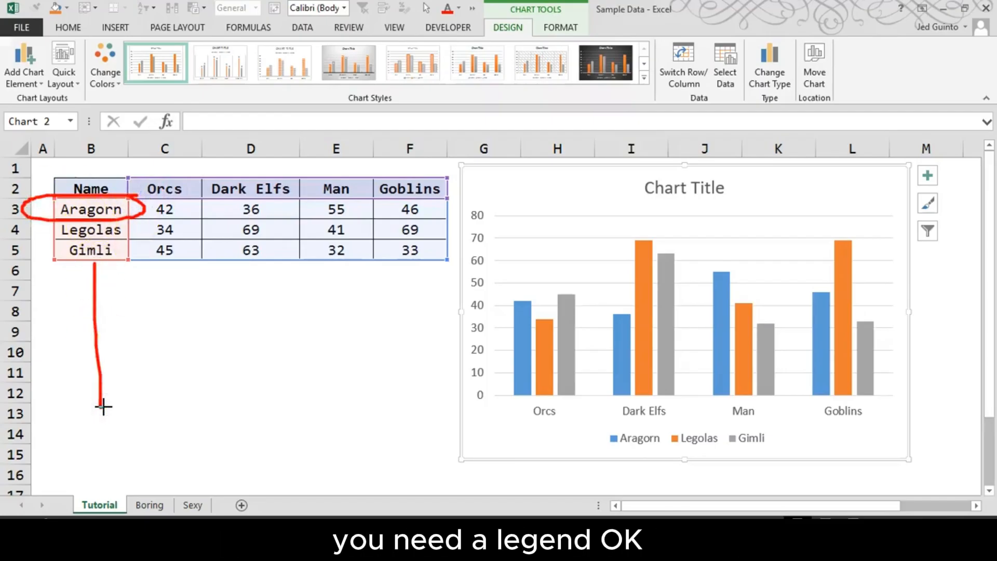
key("Escape")
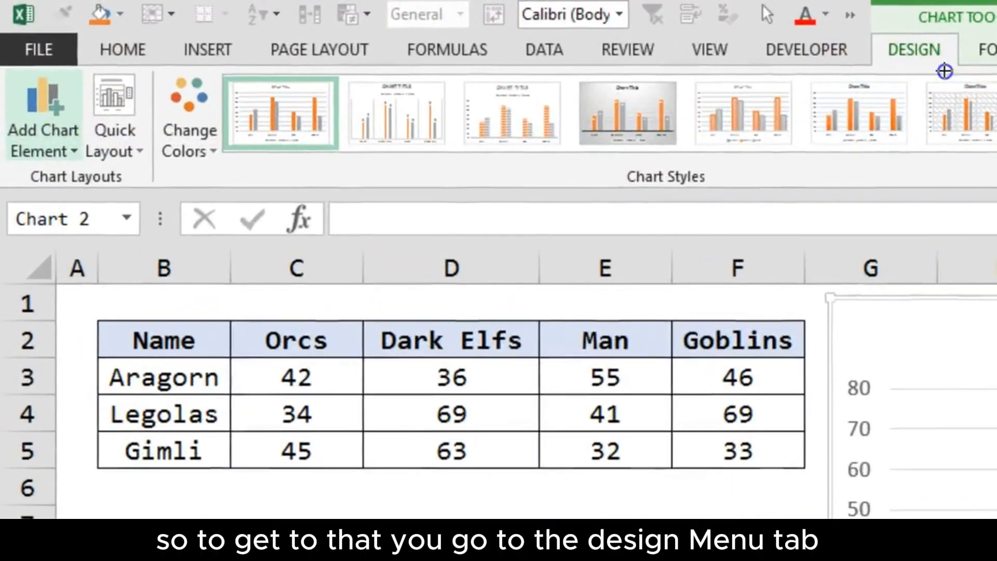
mouse_move(945, 71)
left_mouse_down()
mouse_move(879, 7)
mouse_move(957, 54)
left_mouse_up()
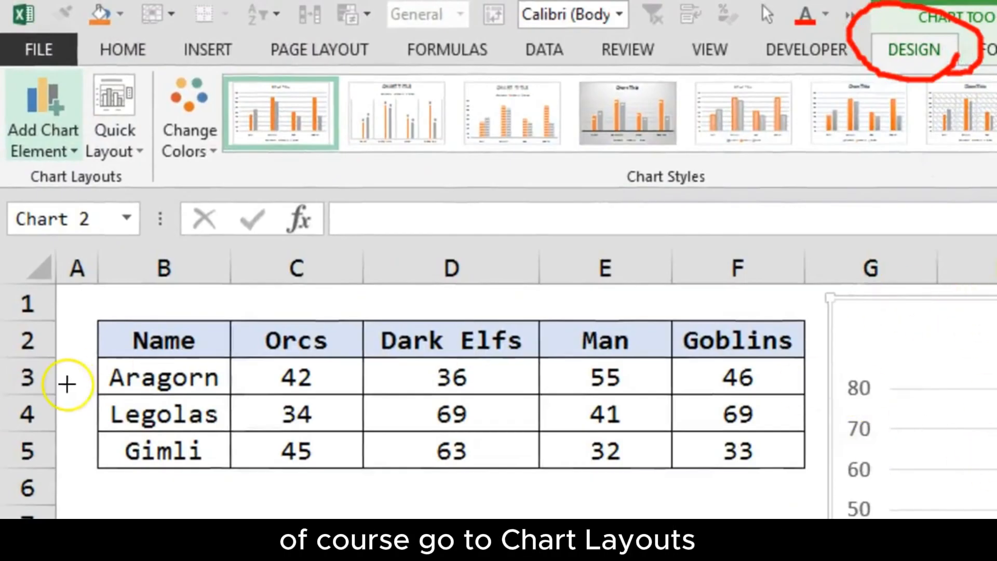
left_click_drag(24, 190, 165, 190)
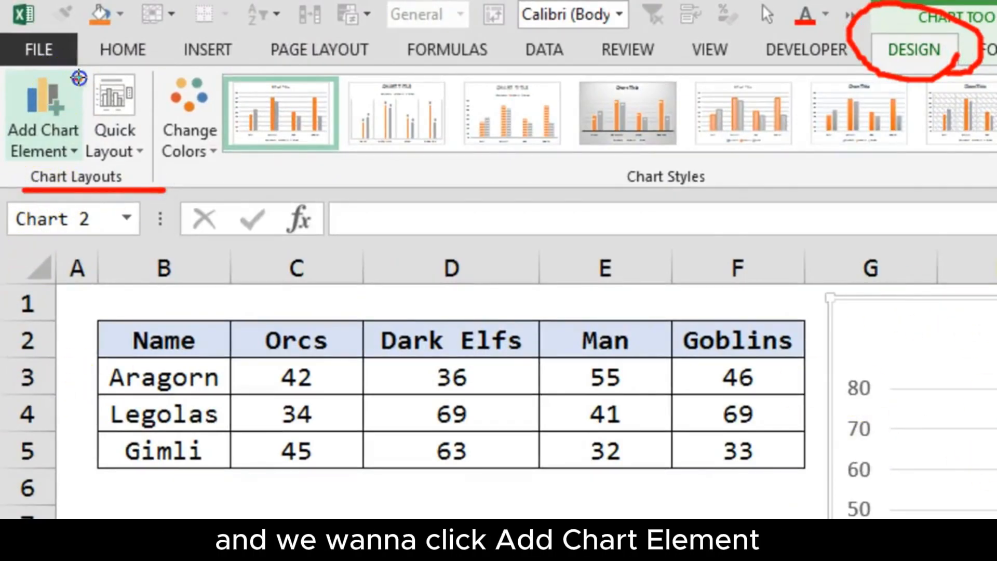
mouse_move(82, 79)
left_mouse_down()
mouse_move(7, 156)
mouse_move(104, 79)
left_mouse_up()
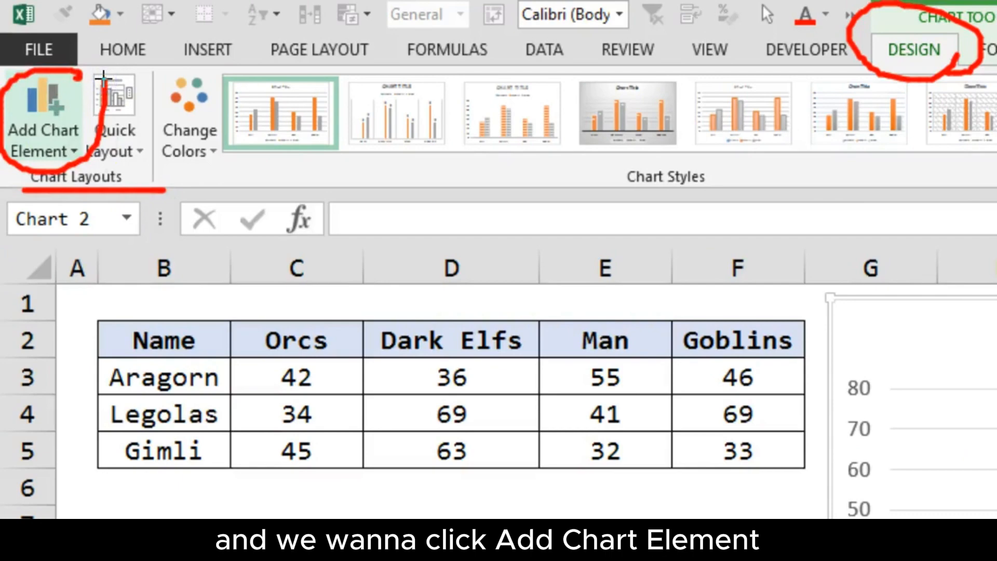
key("Escape")
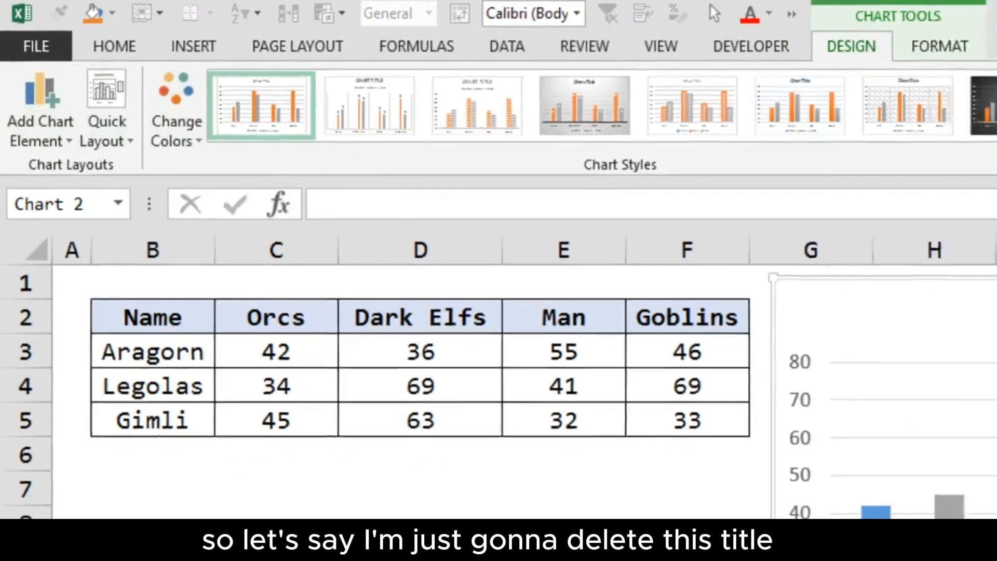
Delete the column chart's title and add a chart title back with the Above Chart option
left_click(756, 209)
key("Delete")
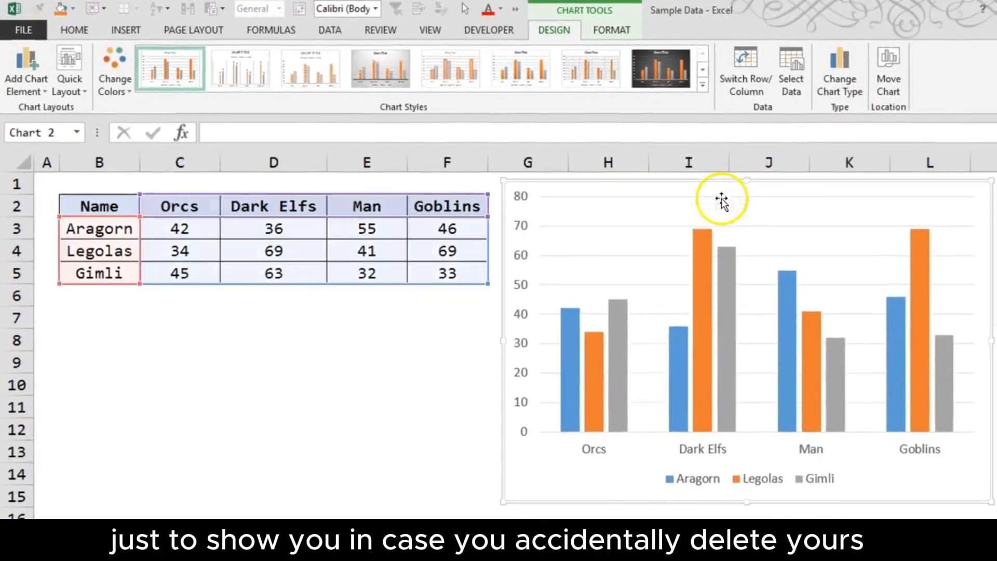
left_click(37, 72)
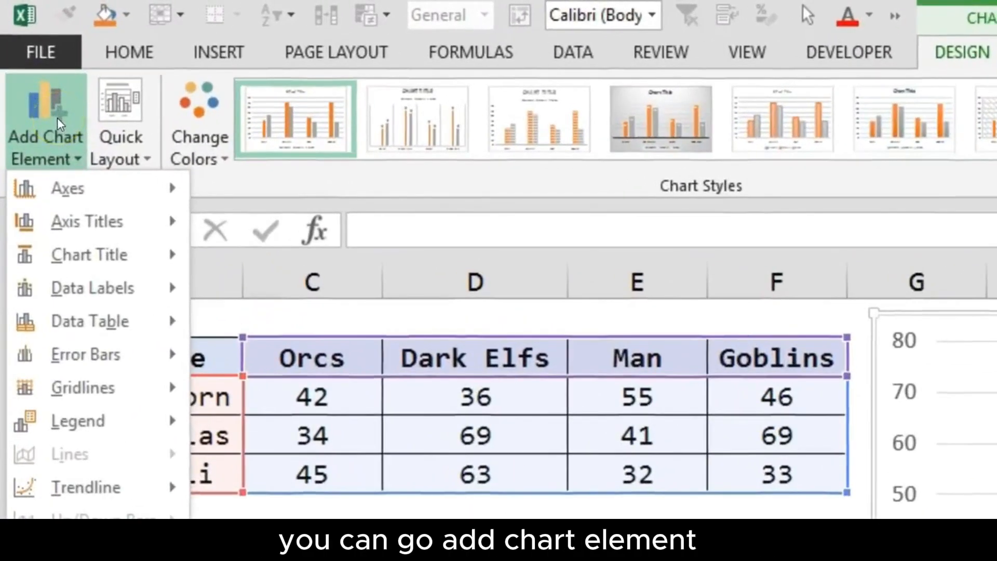
mouse_move(105, 257)
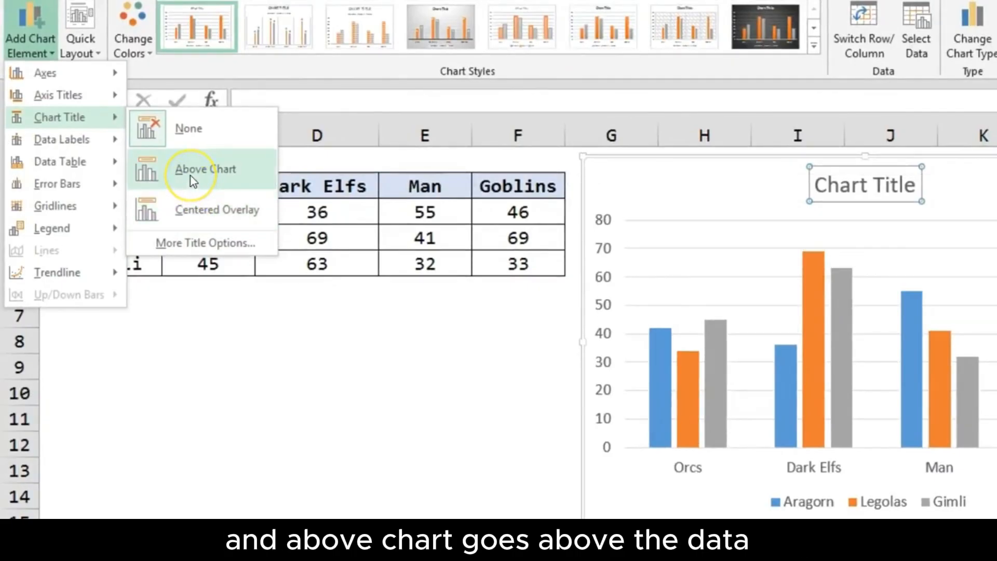
left_click(219, 183)
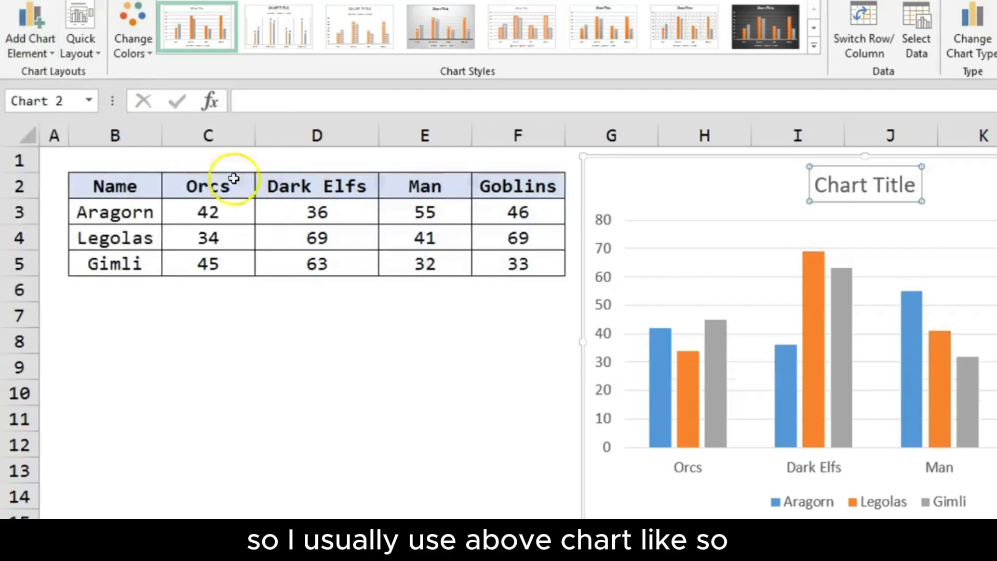
Replace the chart title's text with "Chart Data" and finish editing it
left_click_drag(916, 186, 834, 181)
type("Ch")
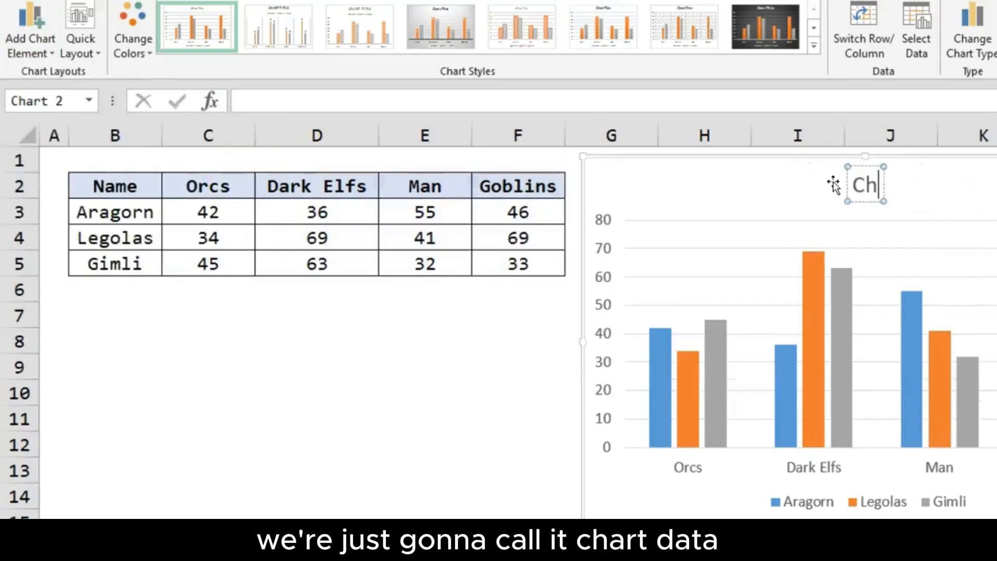
type("art Data")
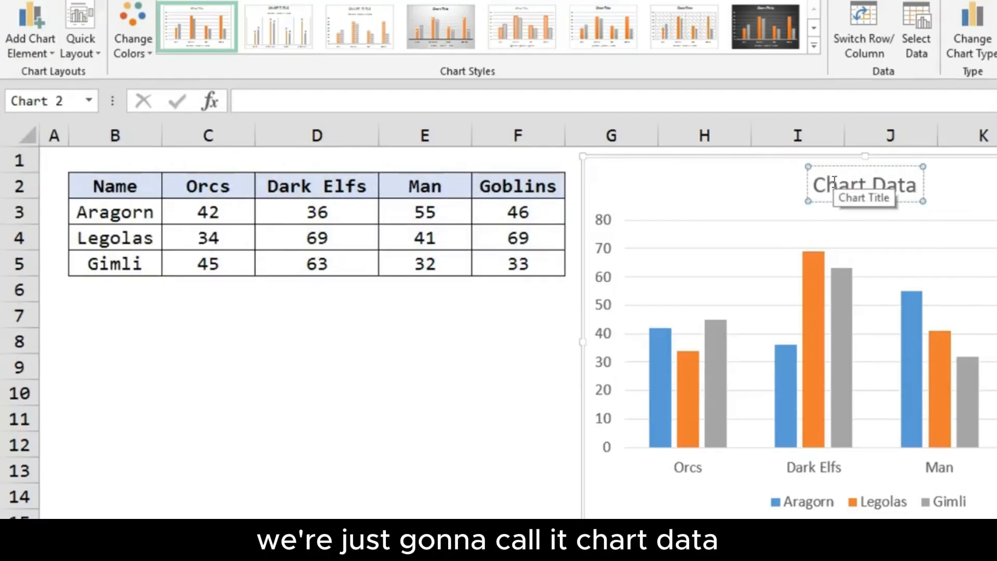
left_click(467, 440)
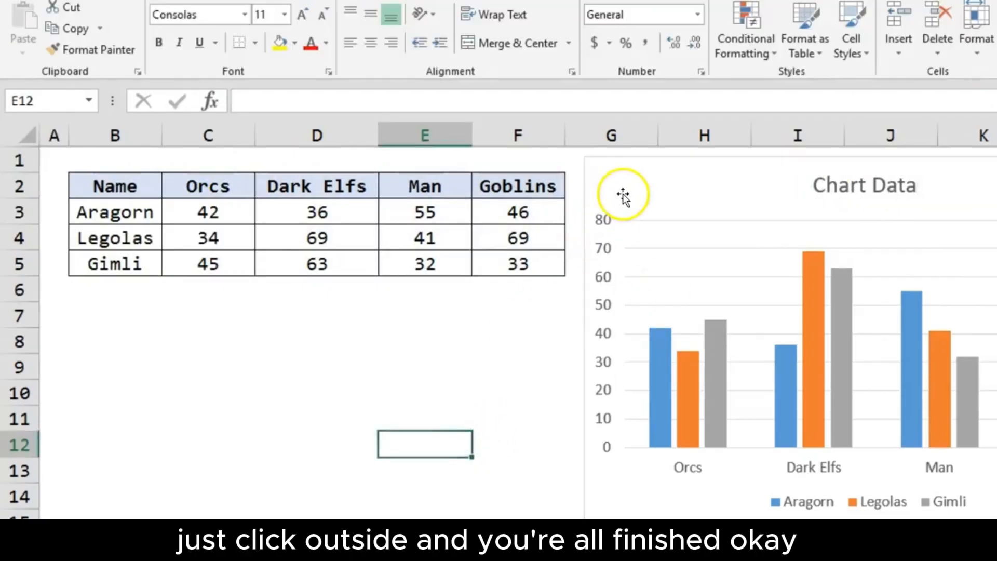
Hide the column chart's primary horizontal and primary vertical axes
left_click(634, 173)
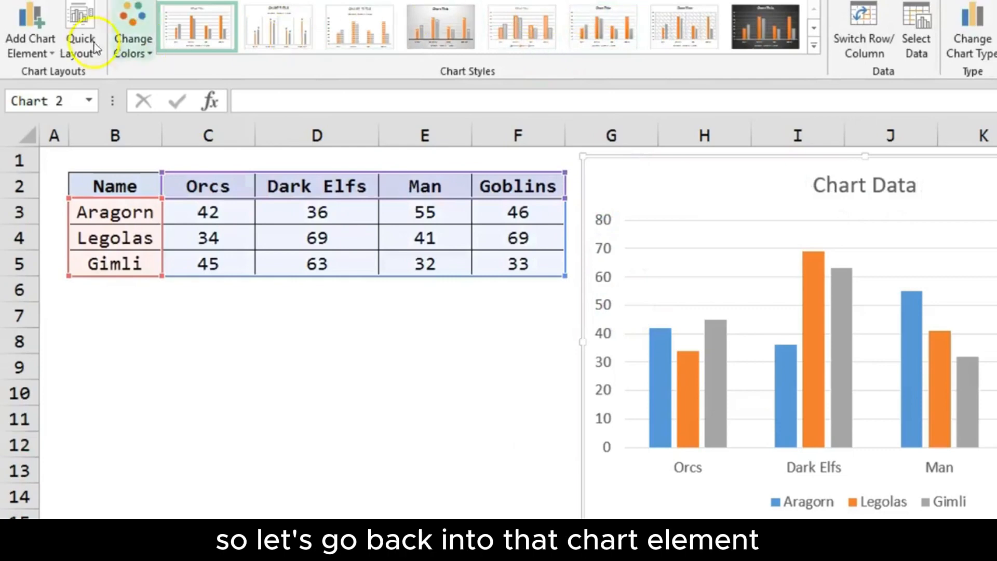
left_click(44, 46)
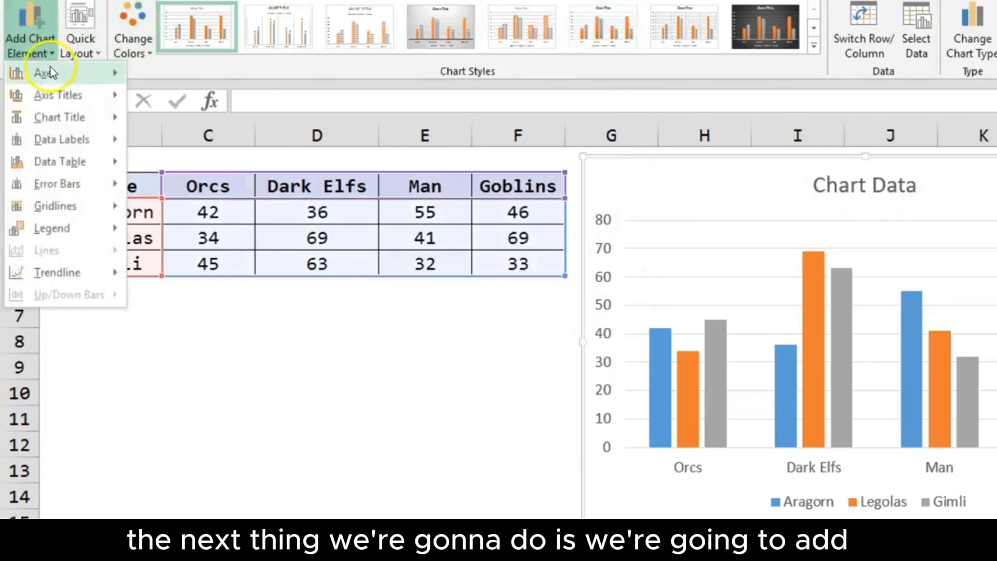
mouse_move(52, 73)
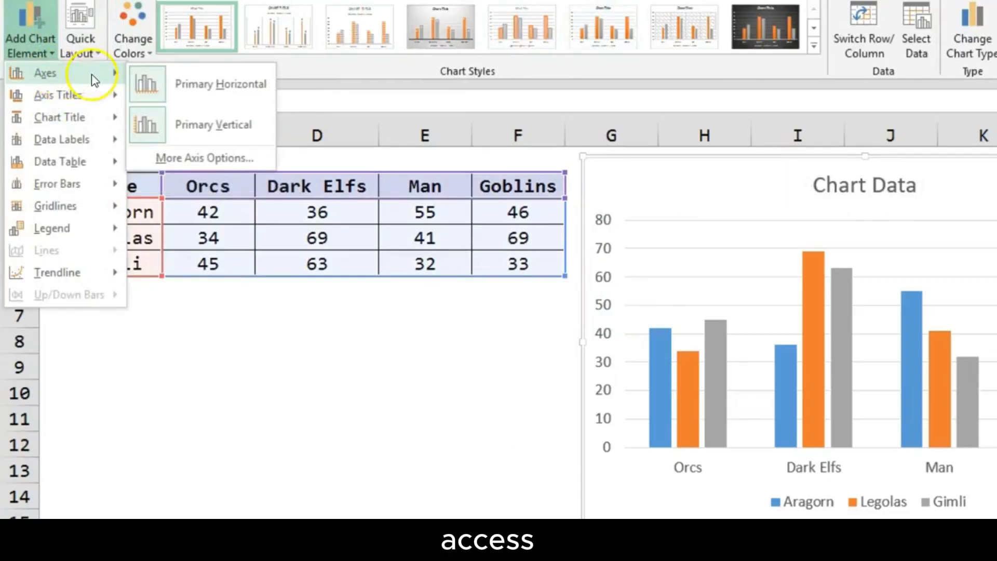
mouse_move(99, 95)
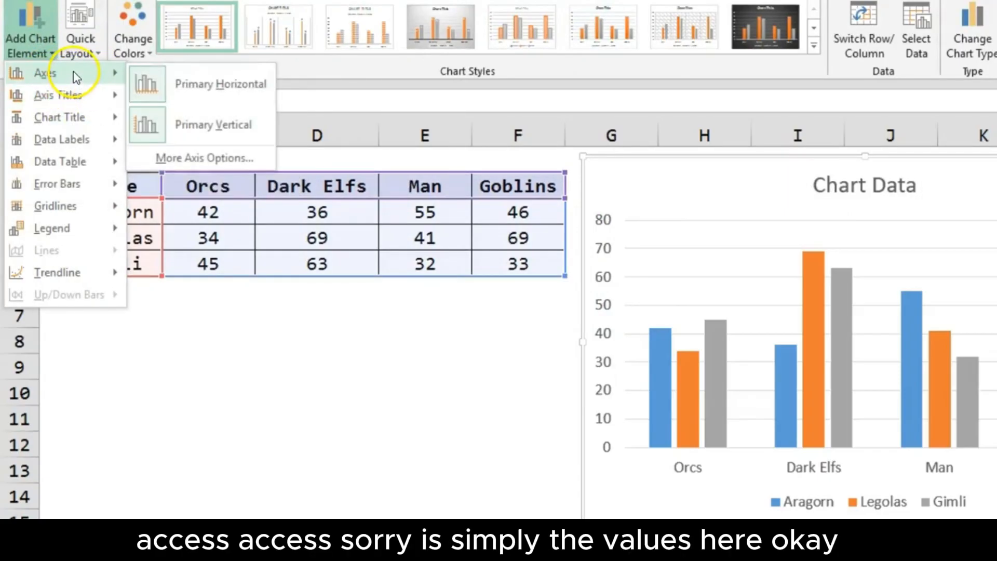
left_click(148, 84)
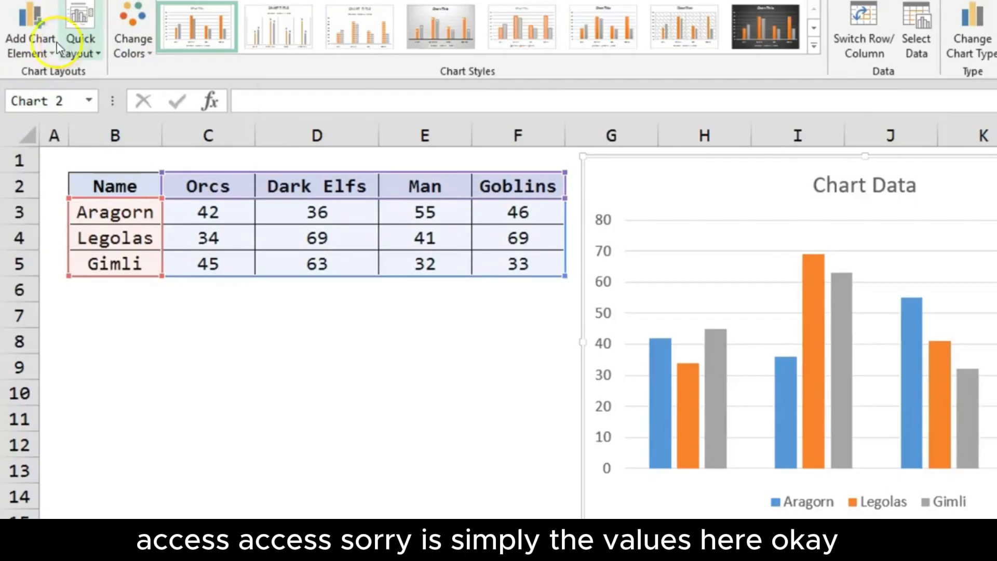
left_click(36, 28)
mouse_move(111, 72)
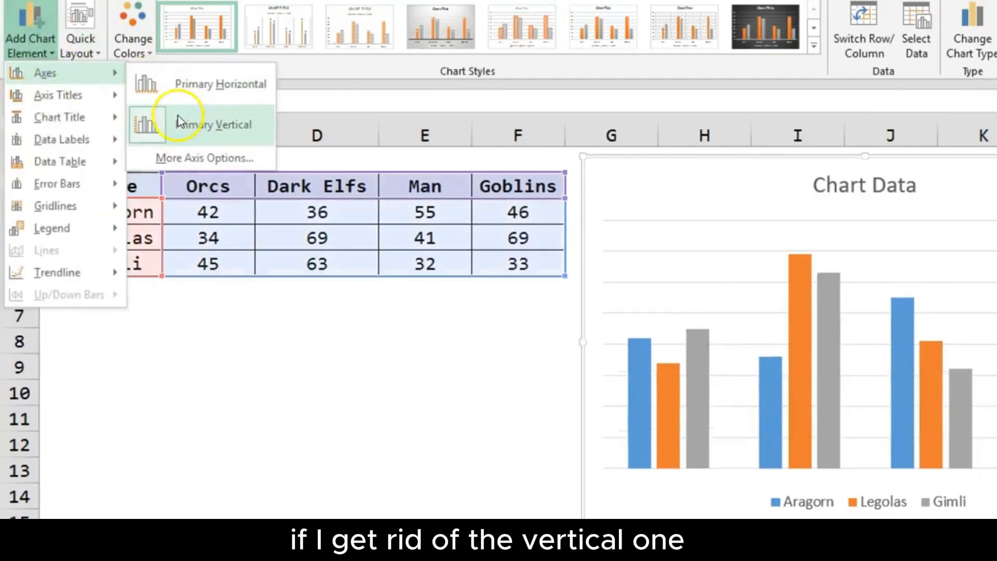
left_click(179, 122)
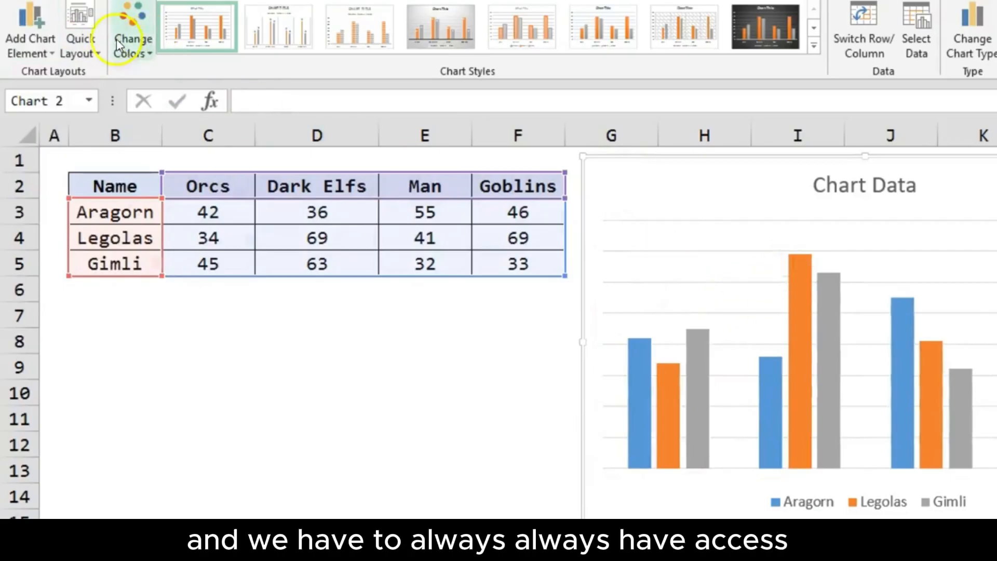
Restore the column chart's primary horizontal and primary vertical axes
left_click(47, 29)
mouse_move(94, 95)
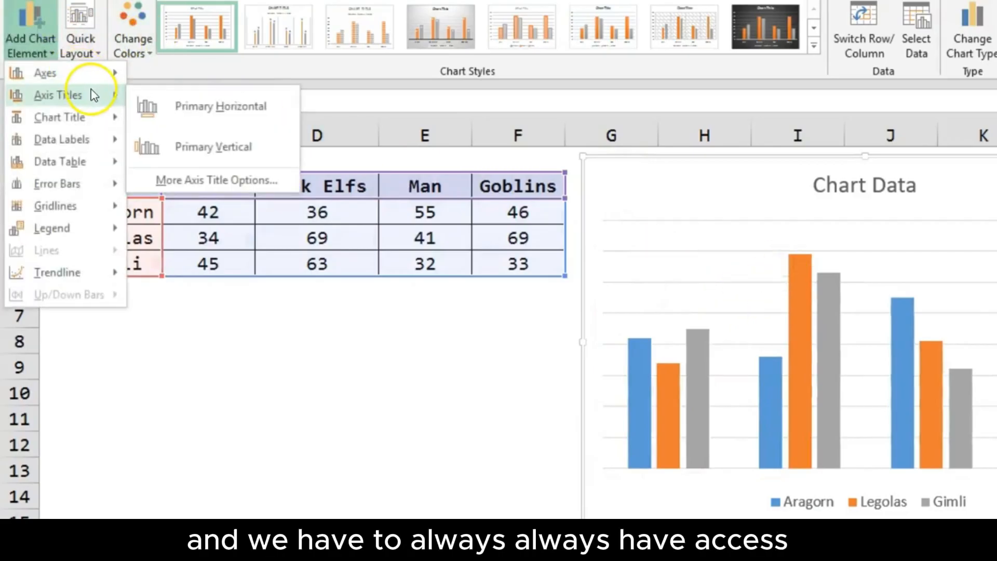
mouse_move(88, 74)
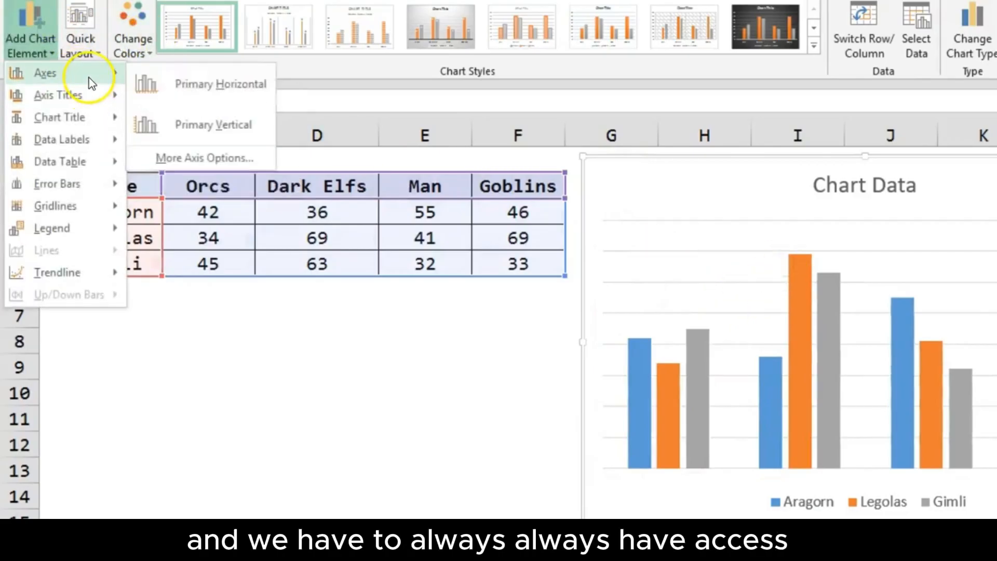
left_click(195, 85)
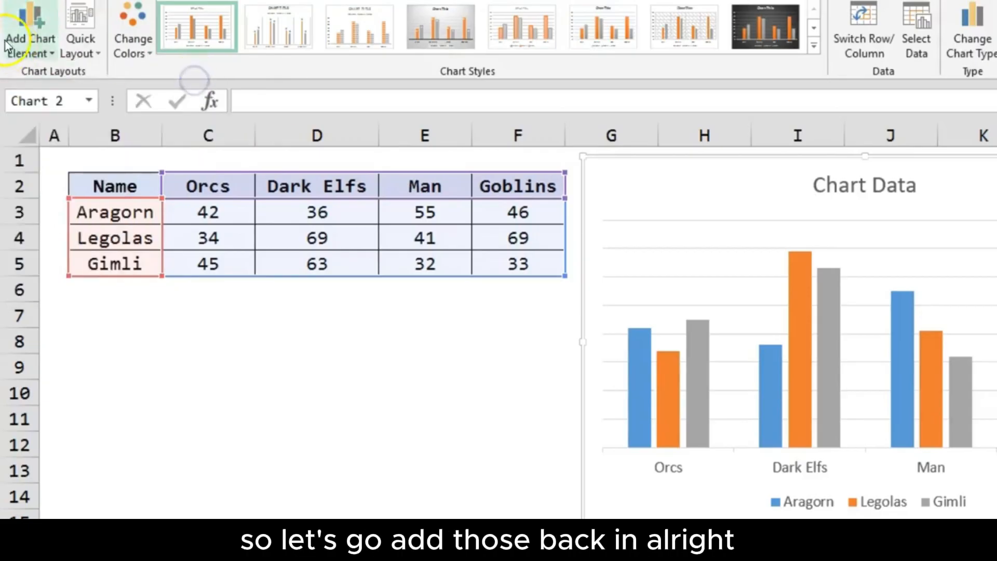
left_click(30, 31)
left_click(184, 128)
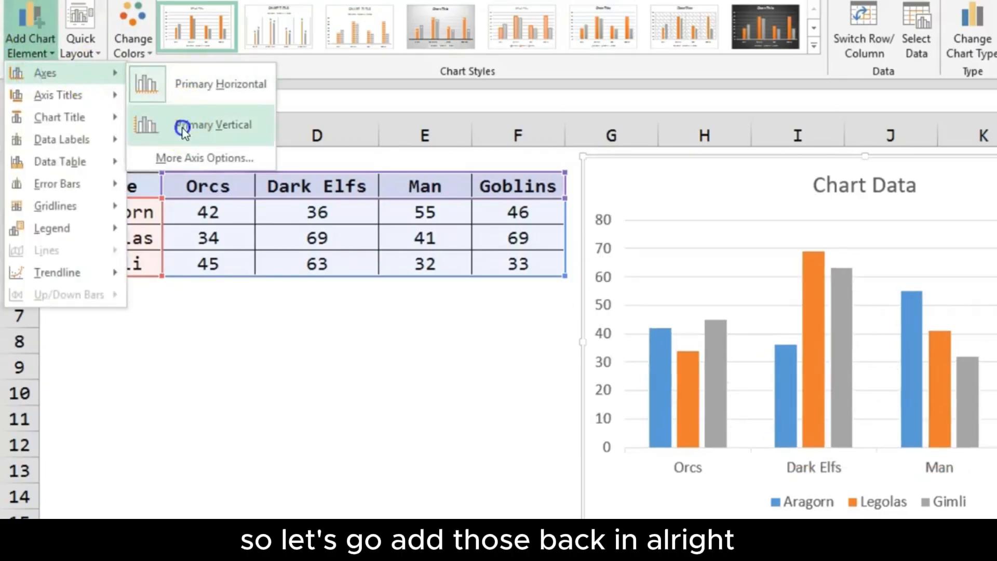
Add a primary horizontal axis title reading "Enemies" and move it slightly lower beneath the category labels
left_click(26, 44)
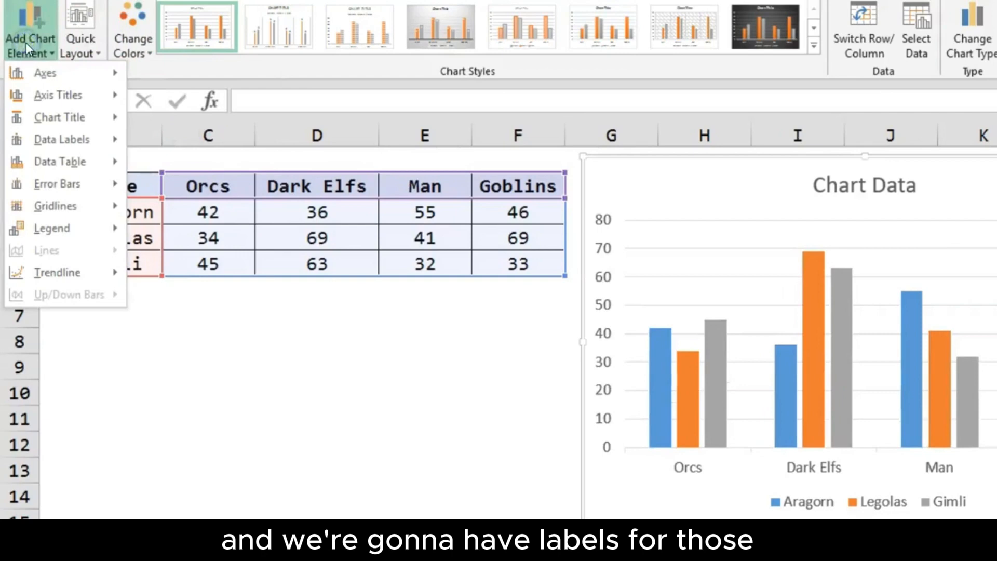
left_click(77, 97)
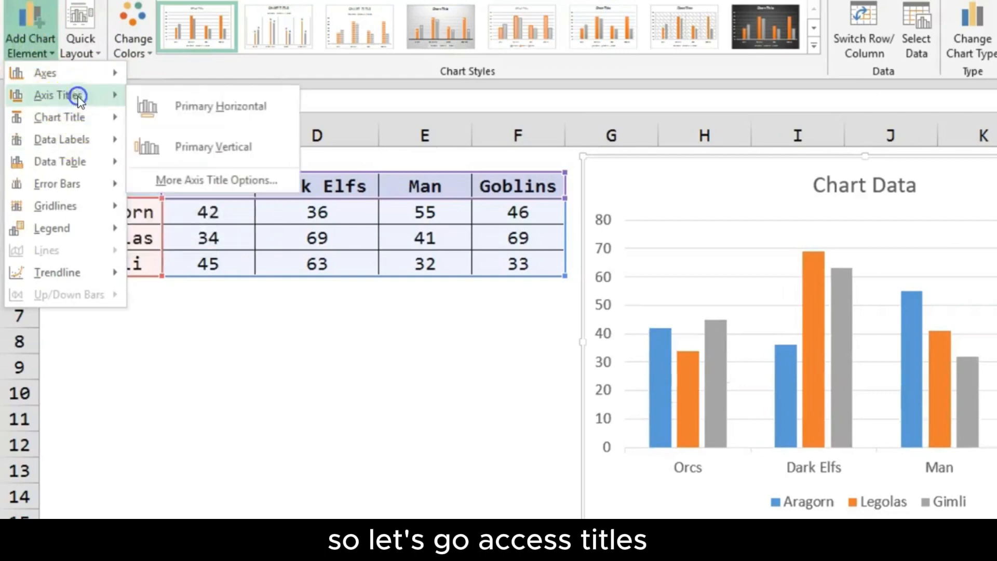
left_click(189, 115)
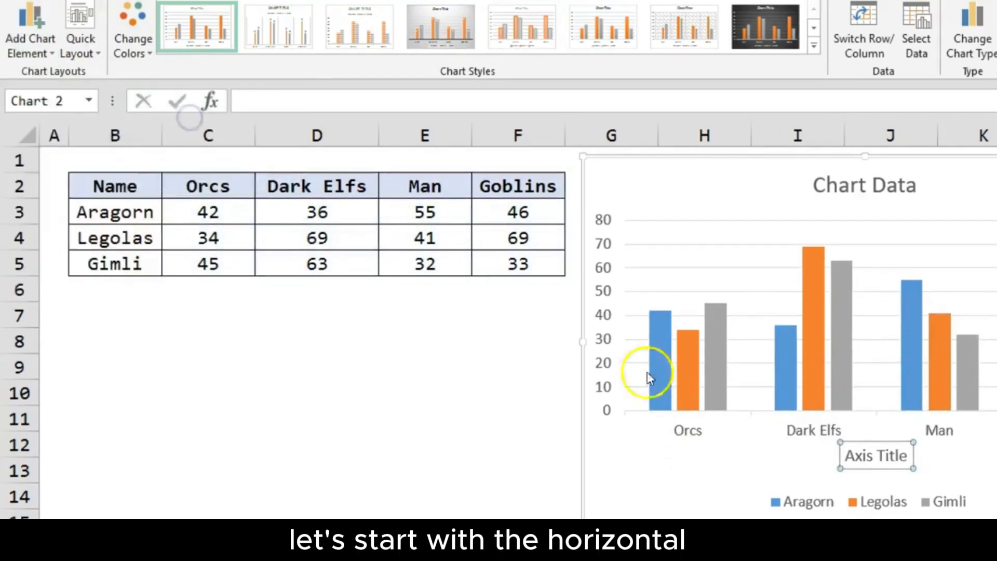
triple_click(863, 448)
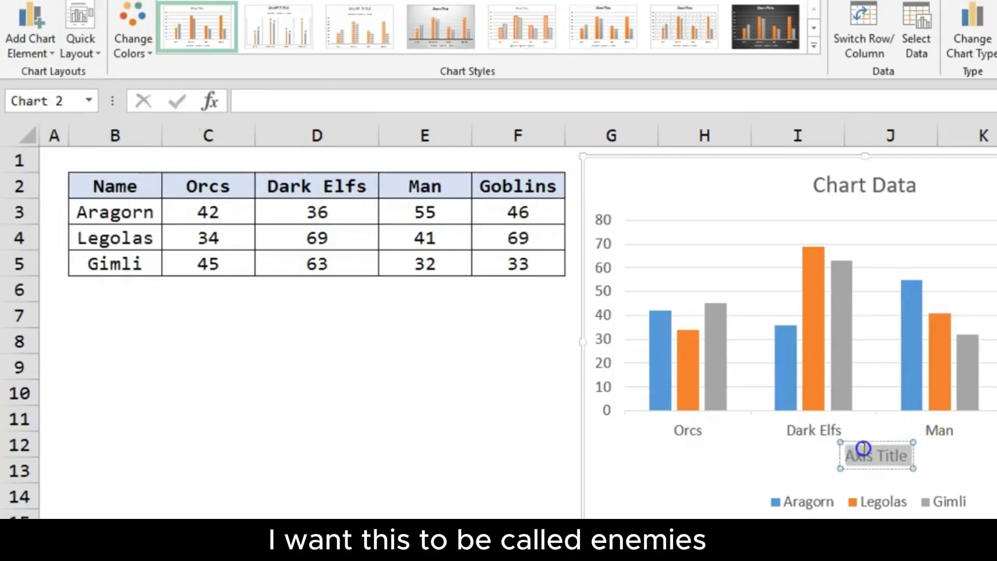
type("Enemies")
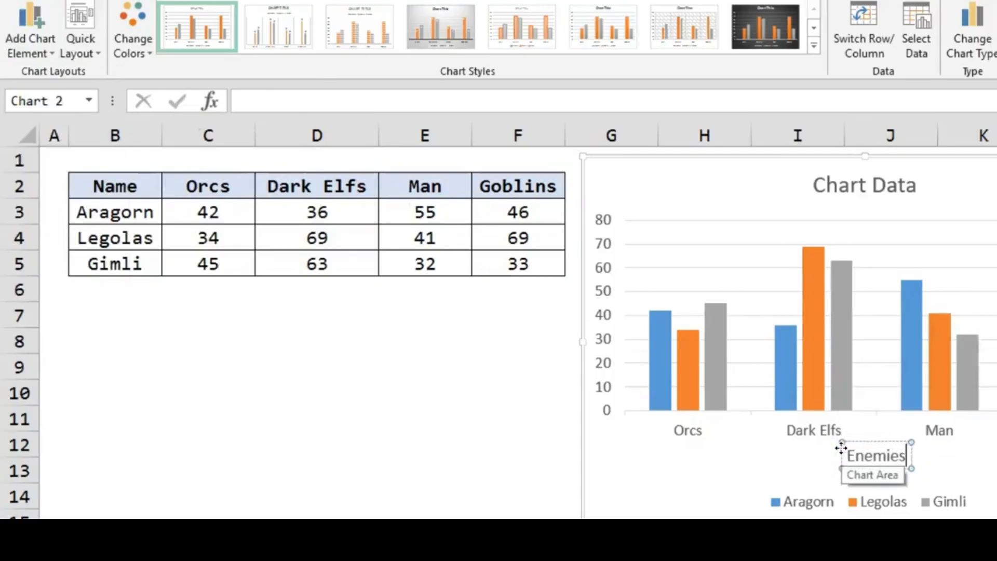
left_click_drag(872, 442, 863, 448)
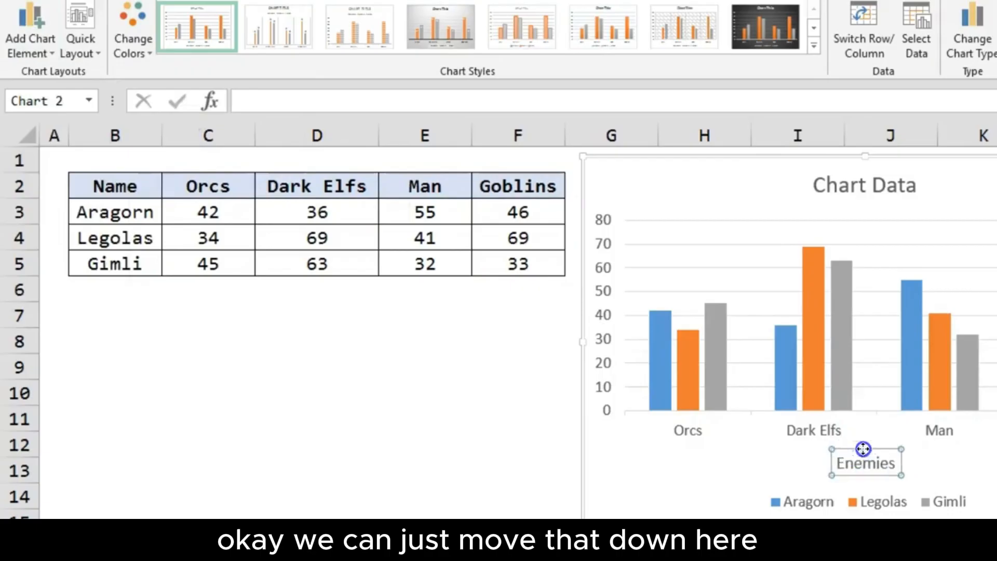
Add a primary vertical axis title reading "Enemies Killed" and move it slightly farther away from the axis values
left_click(24, 39)
mouse_move(44, 95)
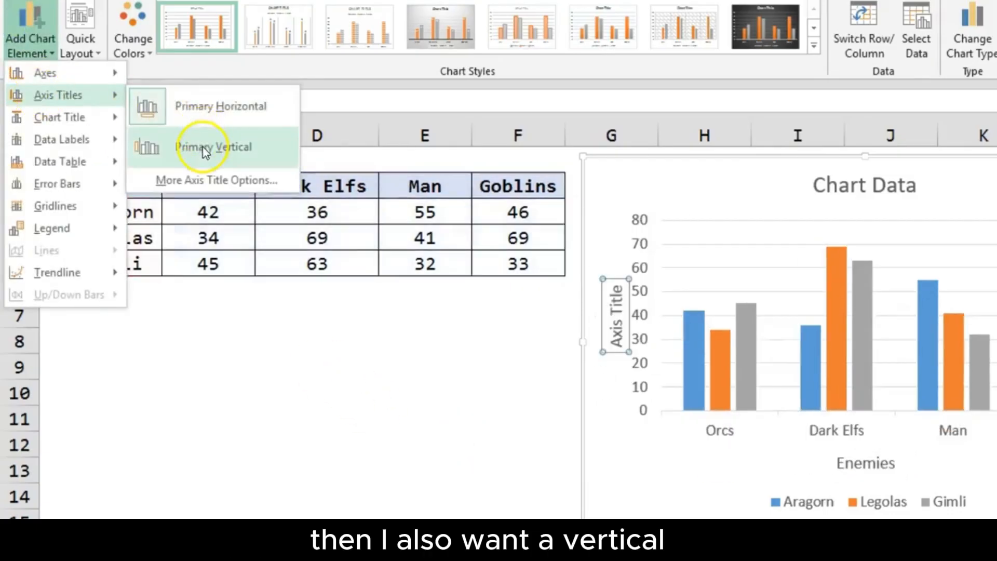
left_click(203, 149)
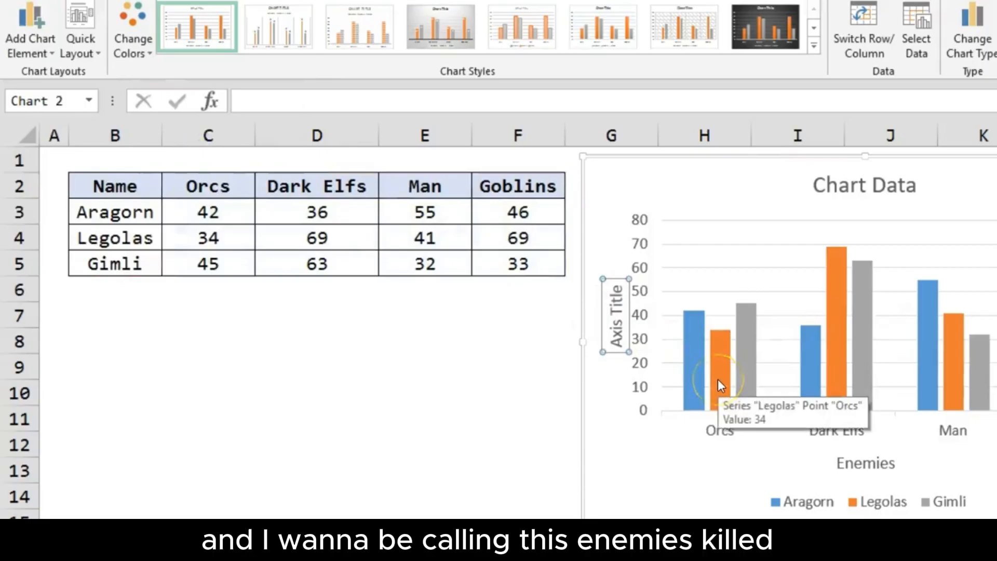
type("Ene")
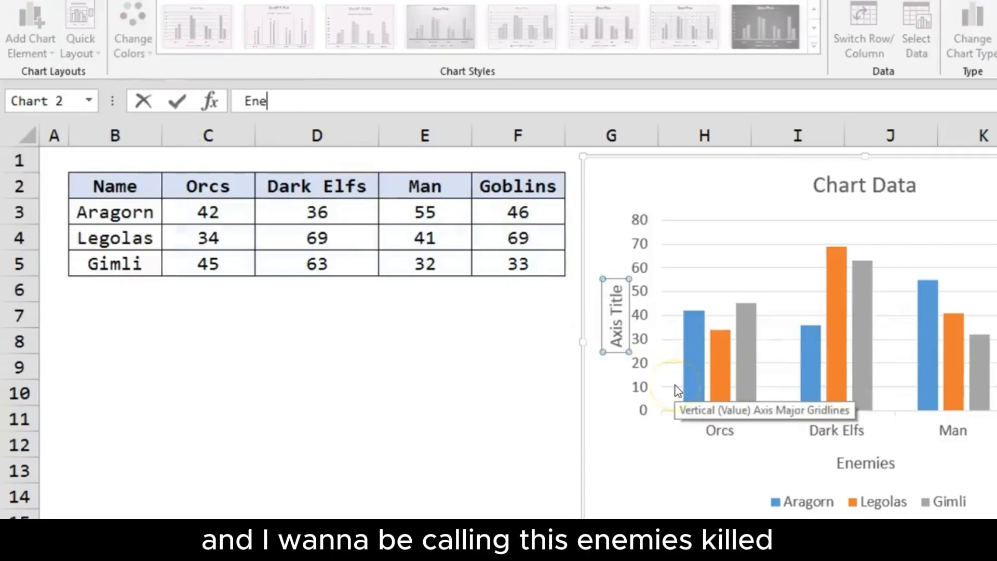
type("mies Killed")
key("Return")
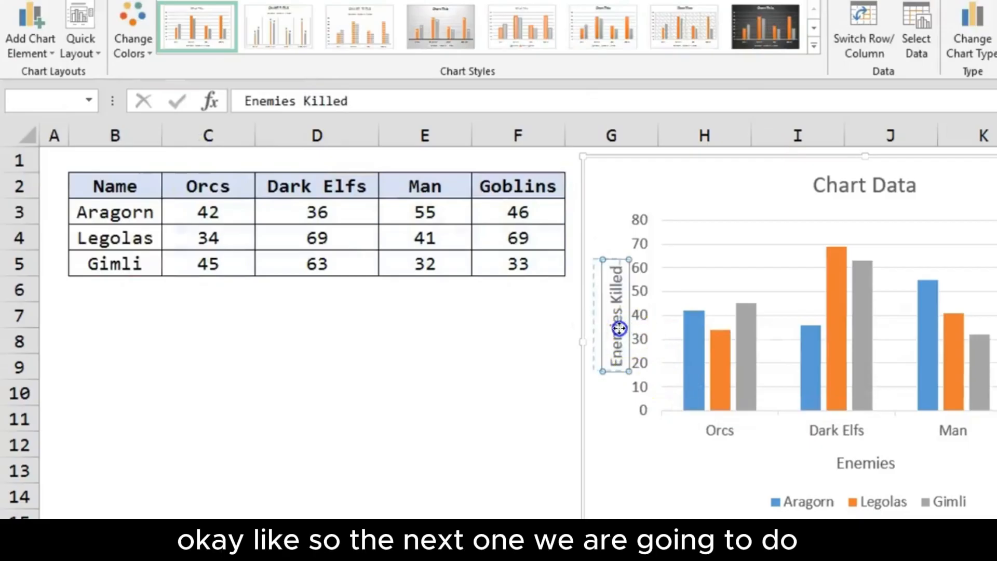
left_click_drag(619, 329, 611, 328)
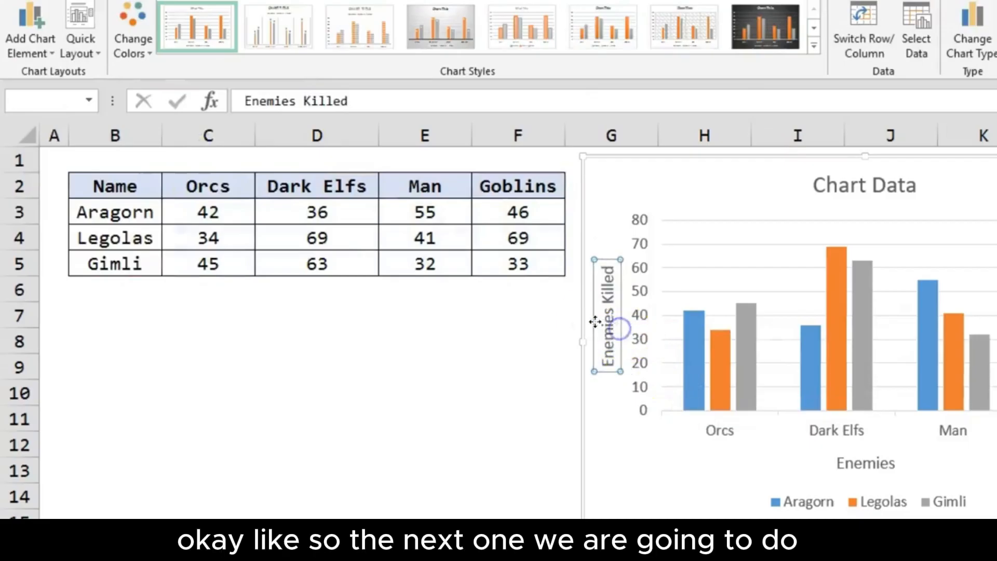
Add data labels in the center of the chart's columns
left_click(15, 54)
mouse_move(77, 117)
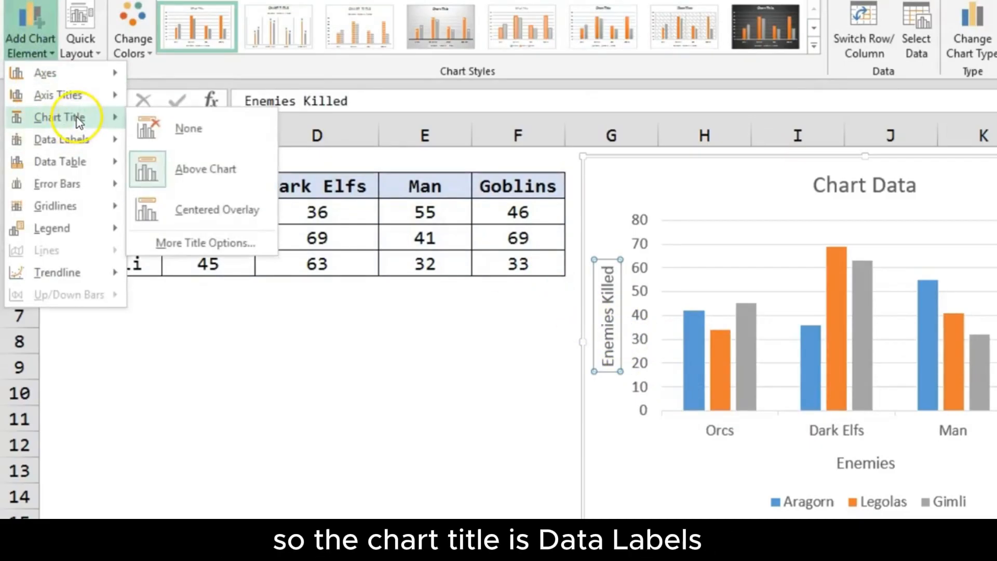
mouse_move(81, 145)
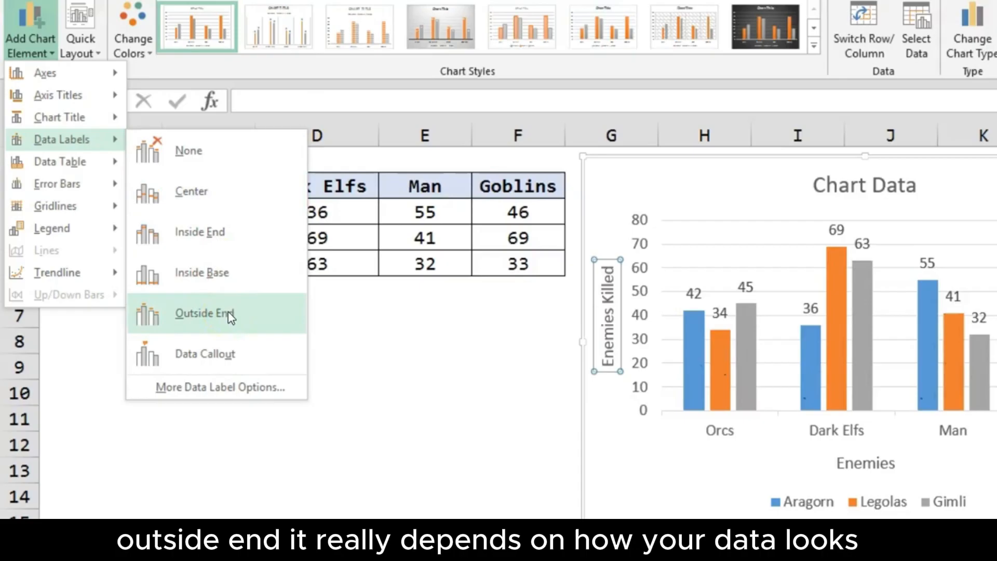
left_click(220, 201)
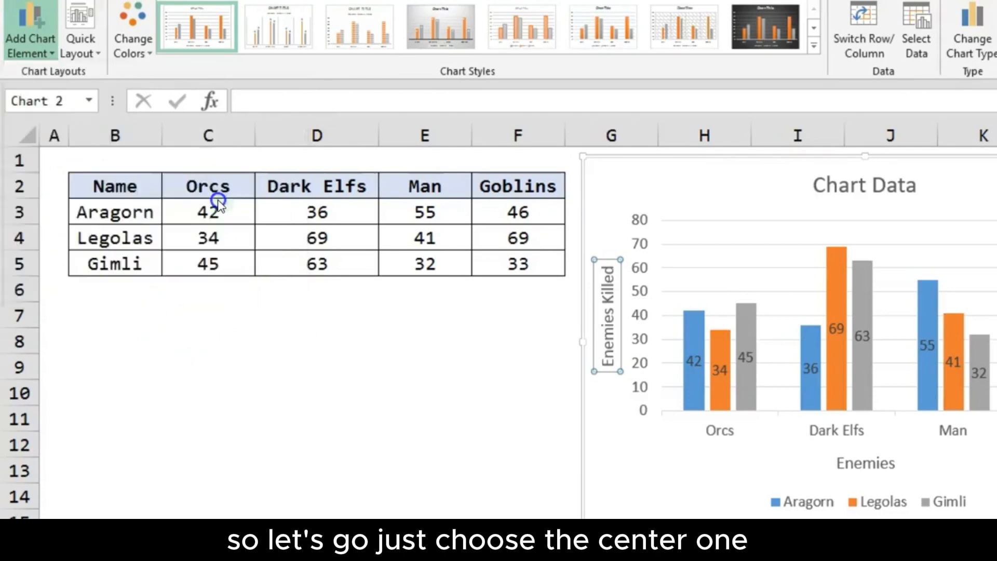
Place the chart's legend to the right of the columns
left_click(11, 36)
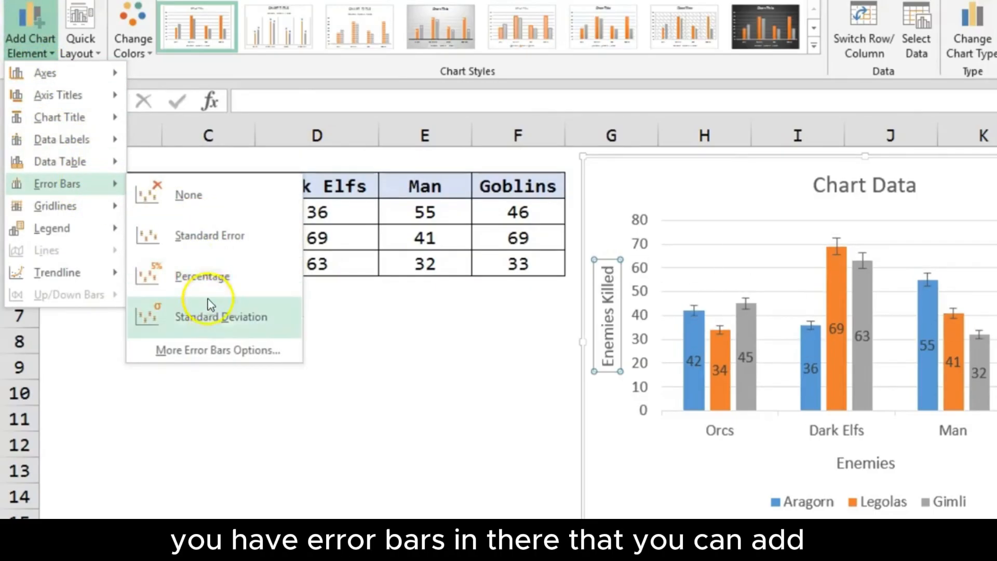
mouse_move(111, 207)
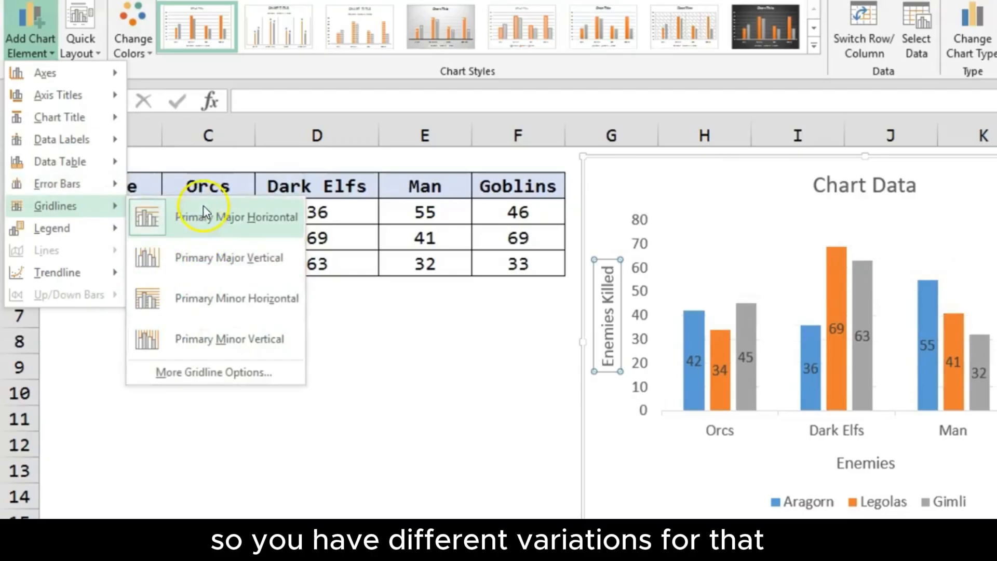
mouse_move(78, 238)
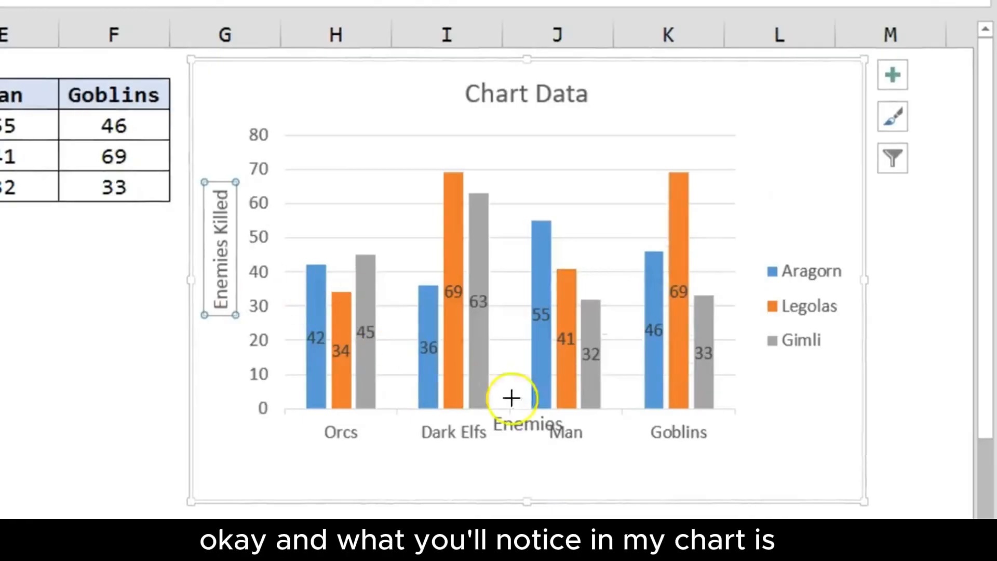
Move the "Enemies" axis title down below the category labels so they no longer overlap
mouse_move(579, 408)
left_mouse_down()
mouse_move(495, 435)
mouse_move(566, 408)
mouse_move(562, 448)
left_mouse_up()
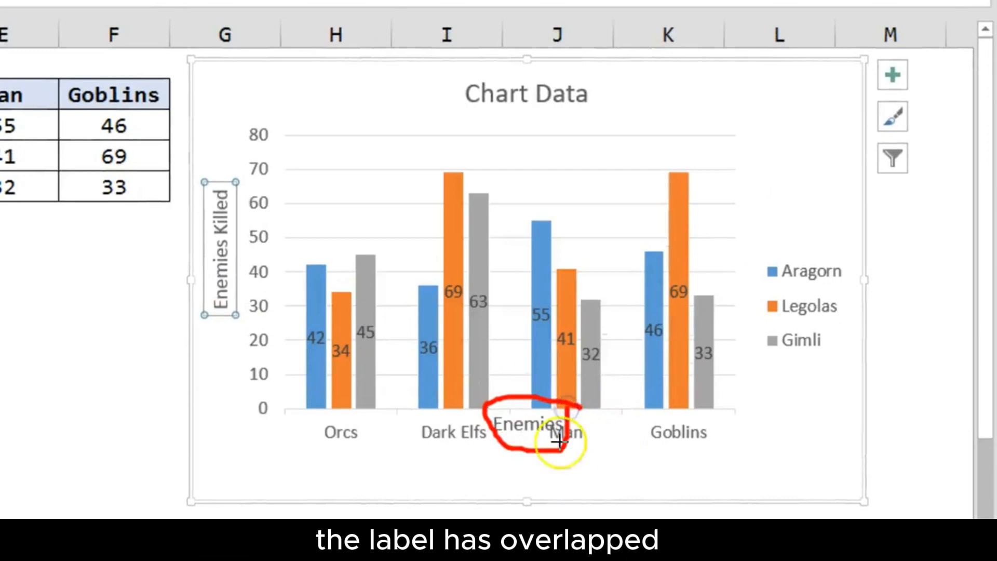
left_click(528, 424)
left_click_drag(530, 423, 503, 474)
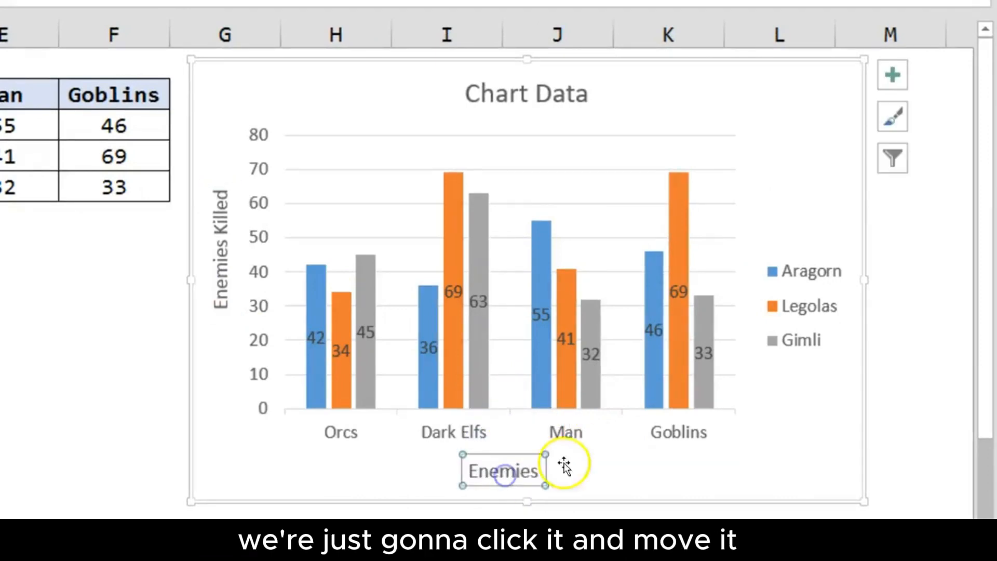
left_click(583, 461)
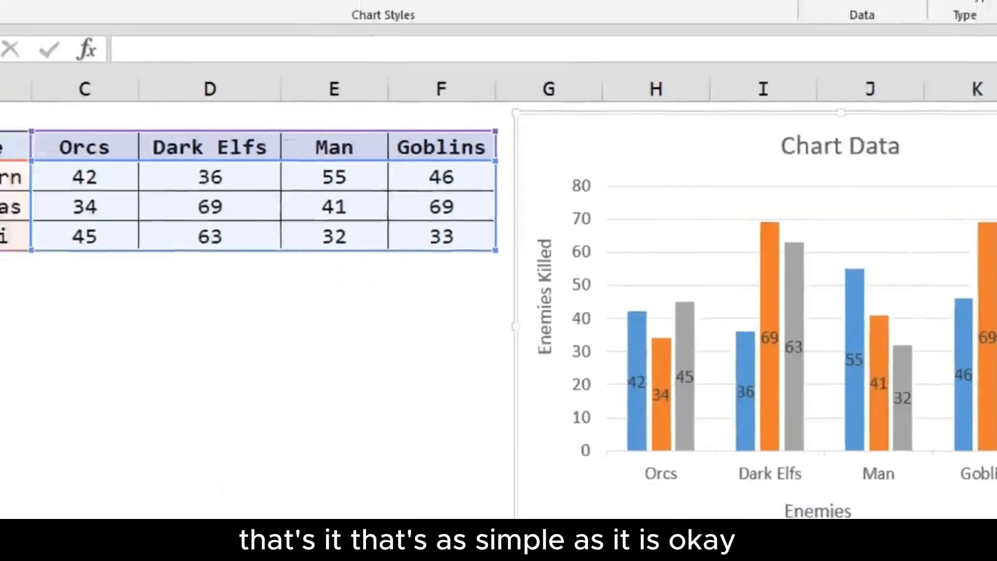
Add a linear trendline to the chart based on the Aragorn series
left_click(34, 13)
mouse_move(124, 268)
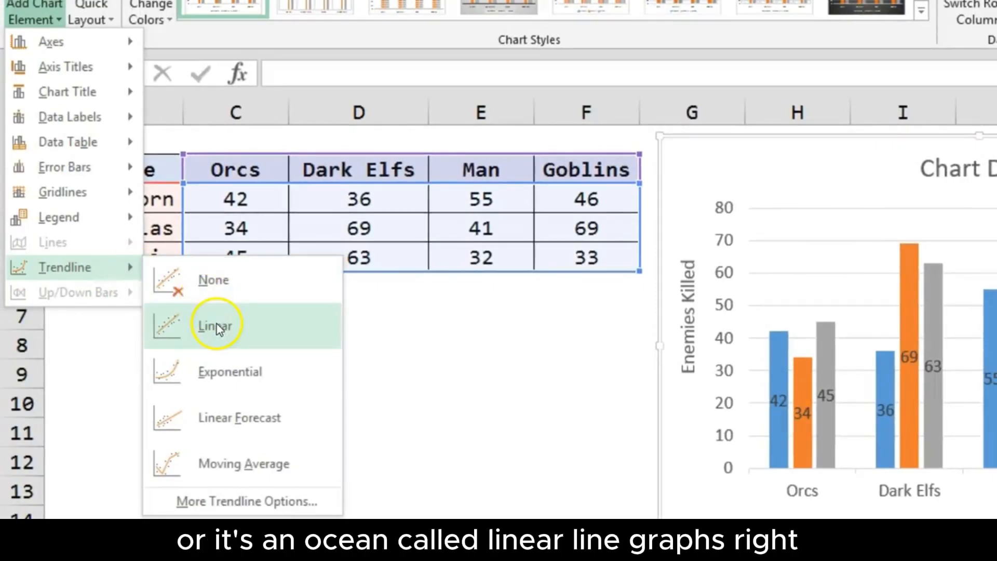
left_click(259, 336)
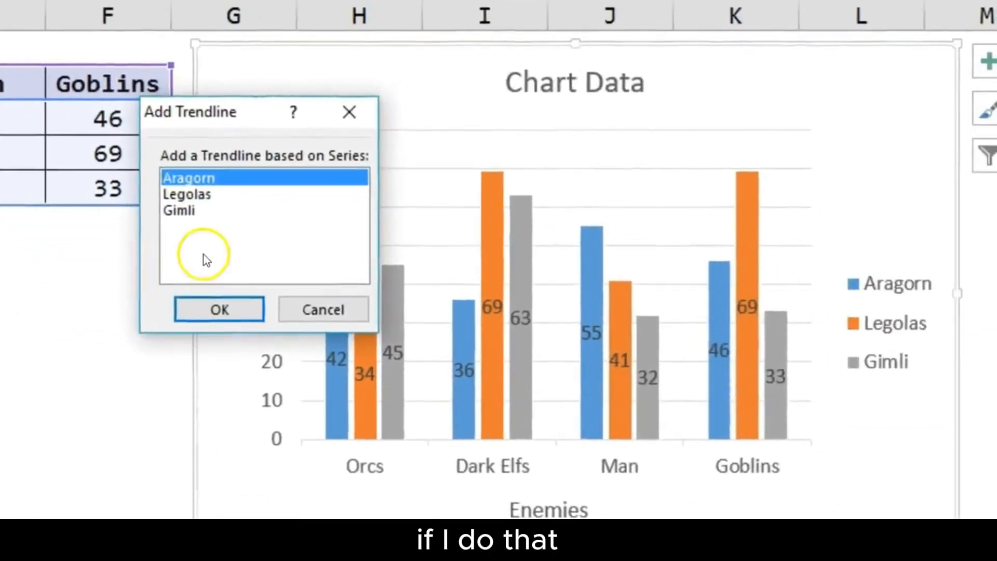
left_click(218, 200)
left_click(228, 179)
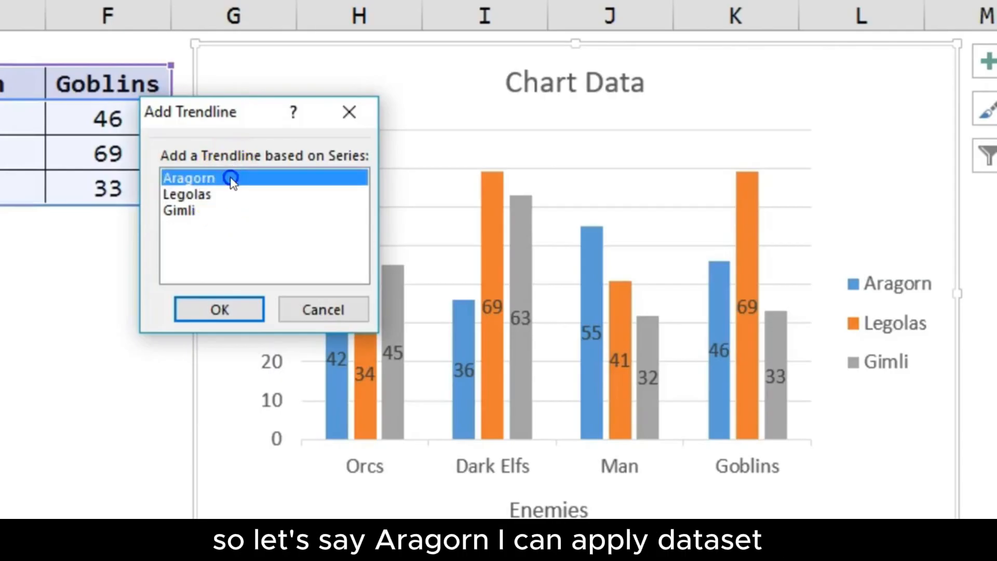
left_click(222, 313)
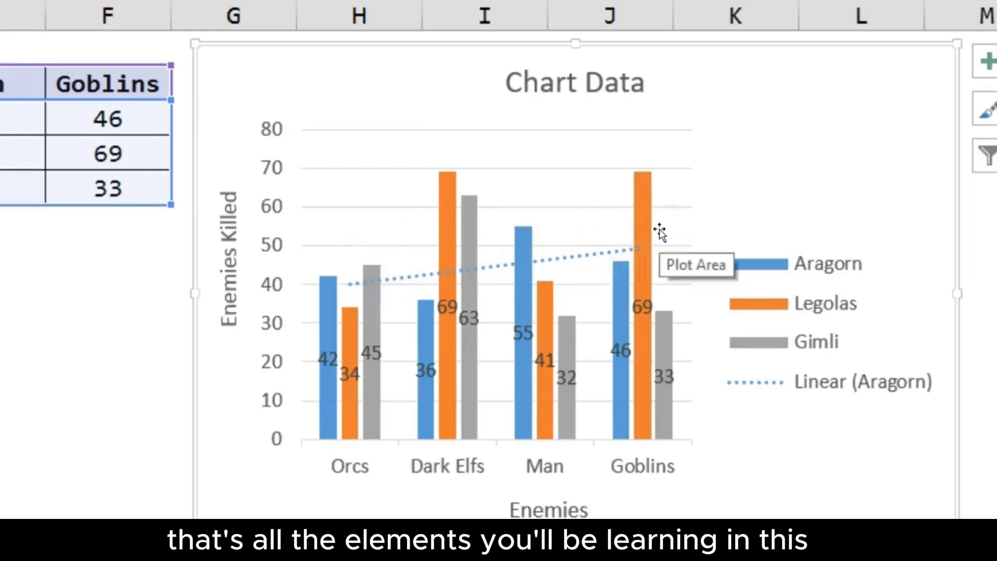
left_click(166, 67)
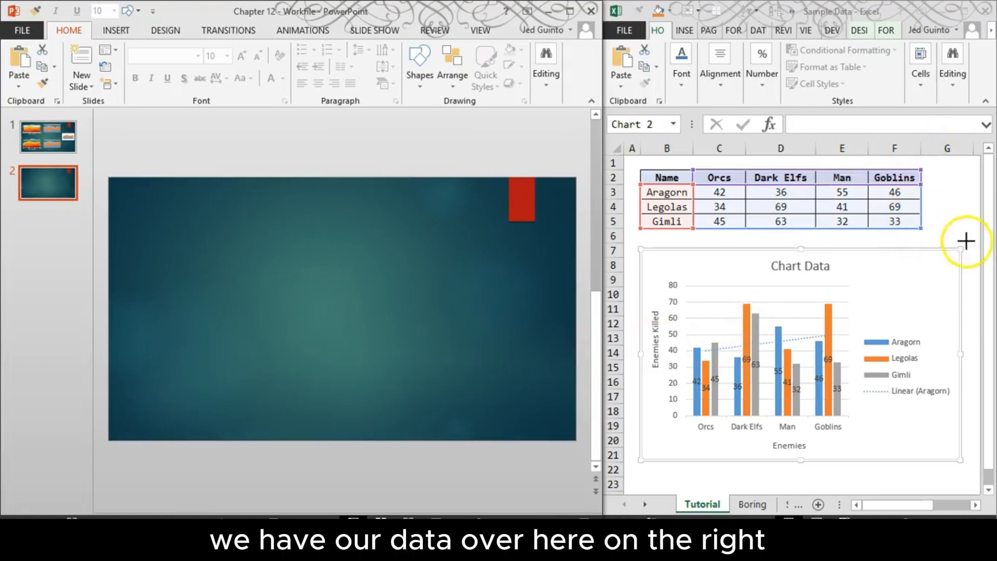
mouse_move(965, 241)
left_mouse_down()
mouse_move(697, 242)
mouse_move(626, 323)
mouse_move(859, 452)
mouse_move(952, 198)
left_mouse_up()
mouse_move(639, 249)
left_mouse_down()
mouse_move(534, 240)
mouse_move(498, 264)
mouse_move(543, 278)
left_mouse_up()
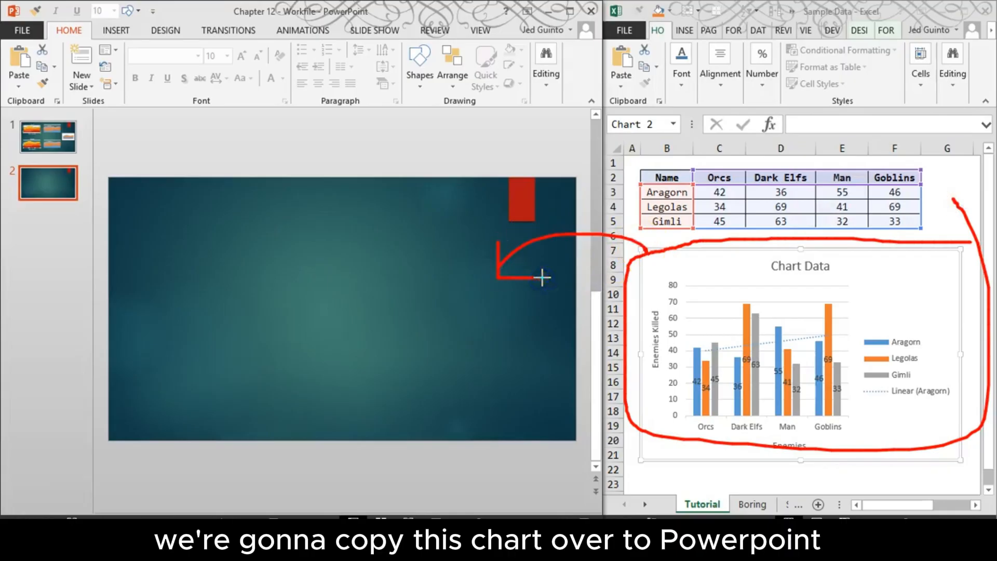
key("Escape")
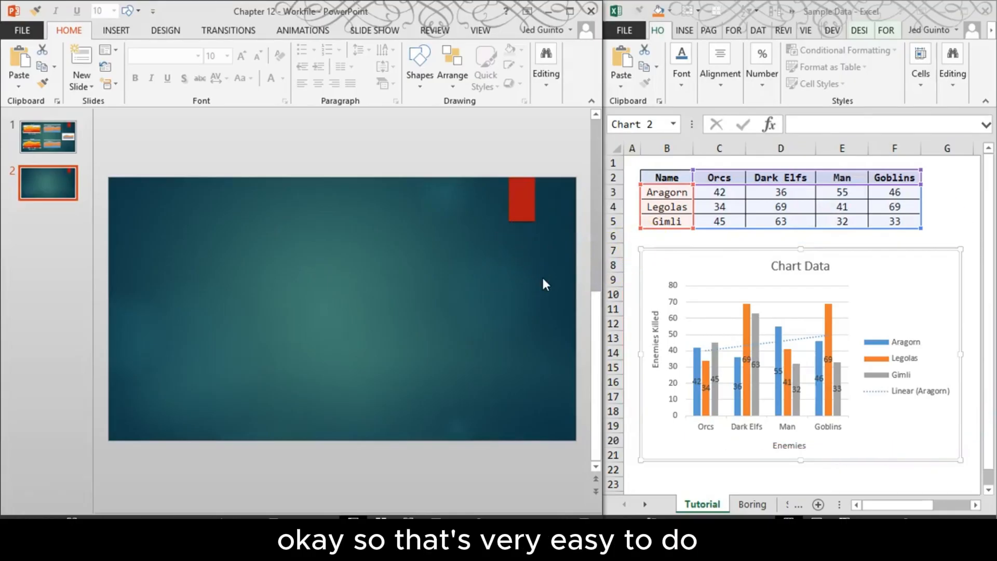
Copy the Chart Data chart from Excel and paste it onto PowerPoint's empty slide 2 with the destination theme and an embedded workbook
left_click(724, 236)
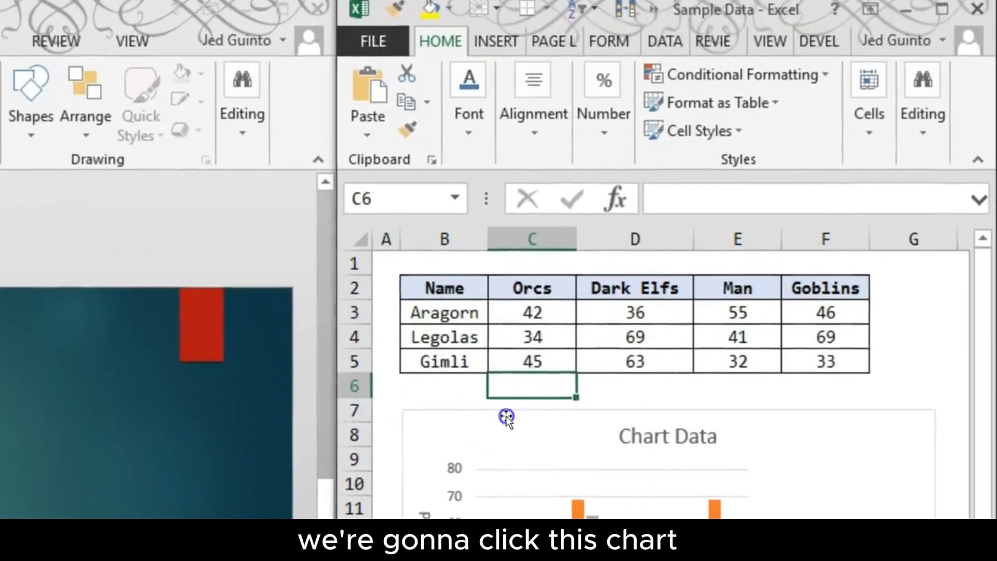
left_click(505, 415)
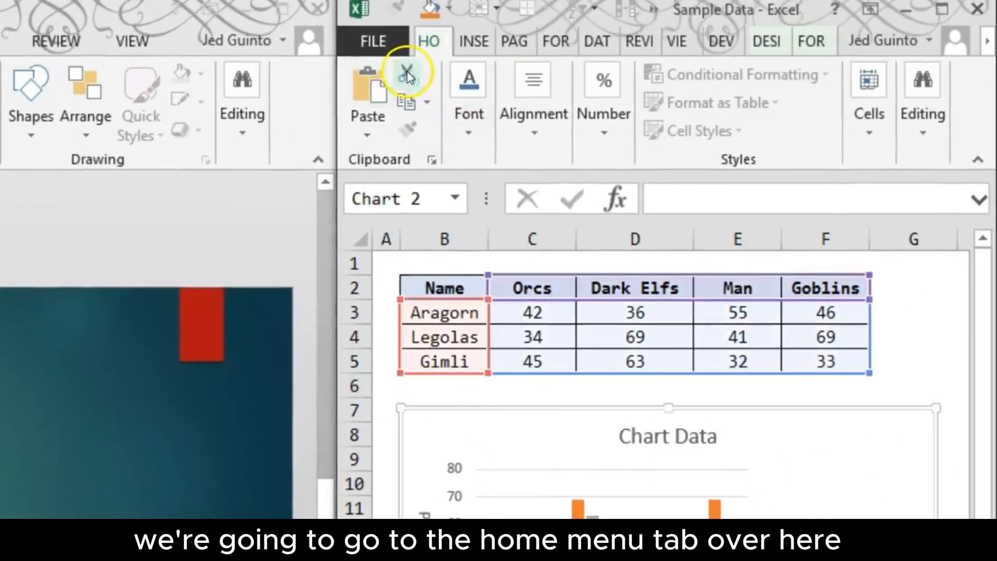
key("ctrl+shift+d")
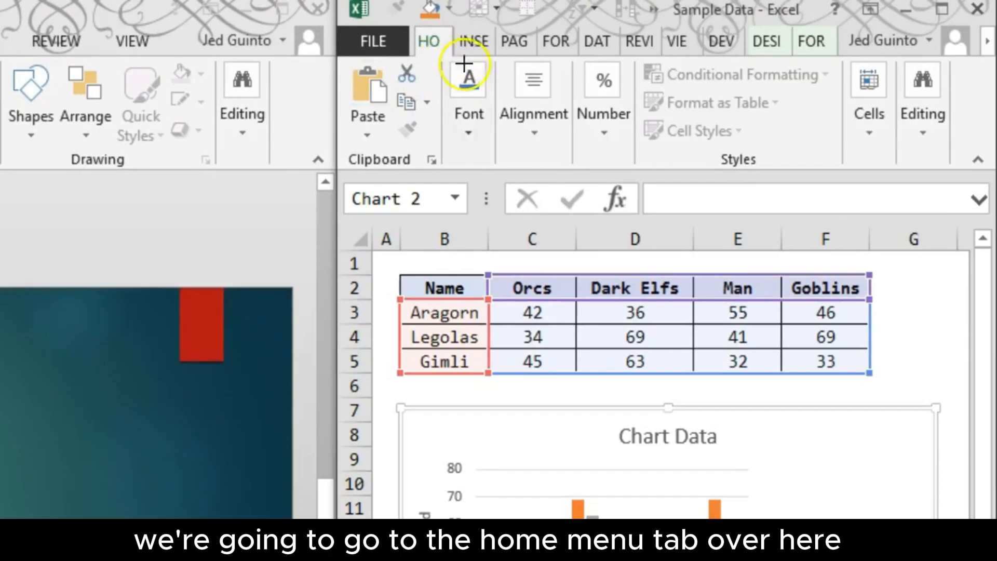
mouse_move(447, 34)
left_mouse_down()
mouse_move(466, 6)
mouse_move(447, 31)
left_mouse_up()
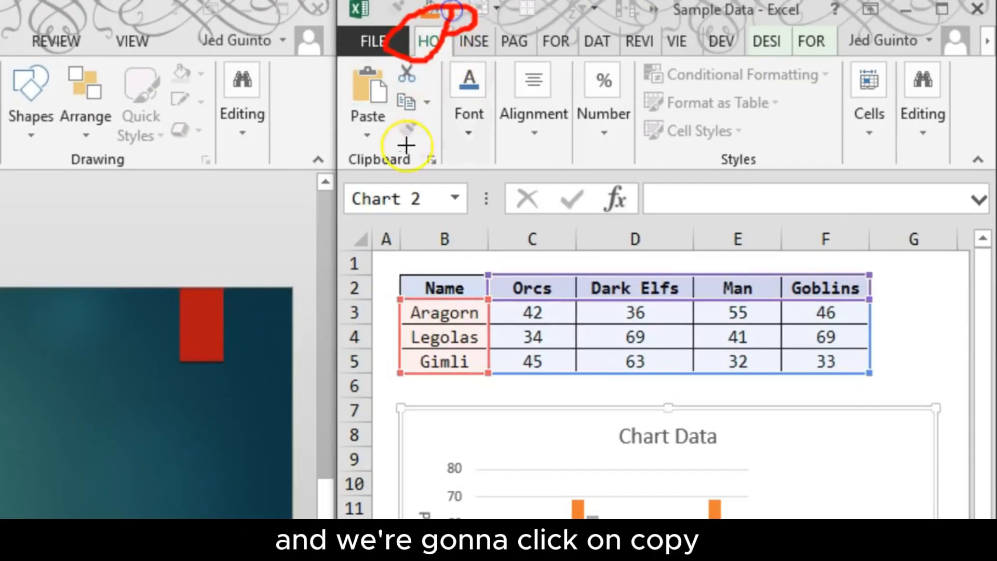
mouse_move(439, 91)
left_mouse_down()
mouse_move(403, 82)
mouse_move(366, 96)
mouse_move(437, 97)
left_mouse_up()
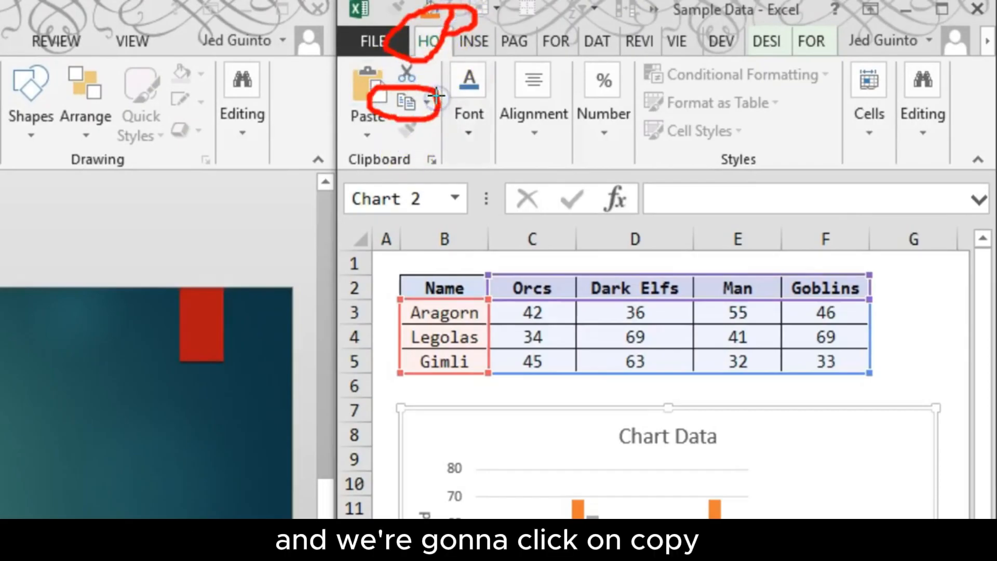
key("Escape")
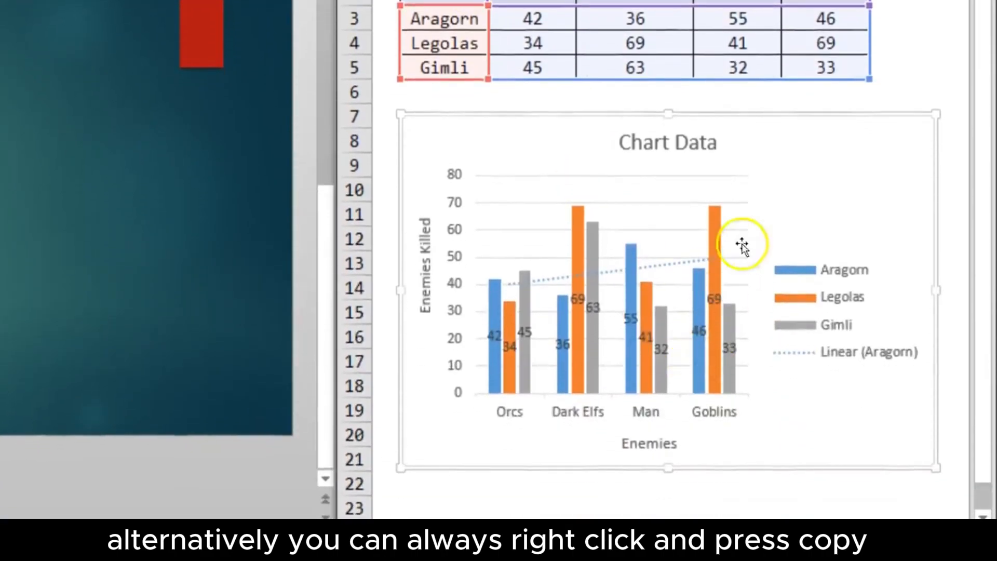
right_click(806, 174)
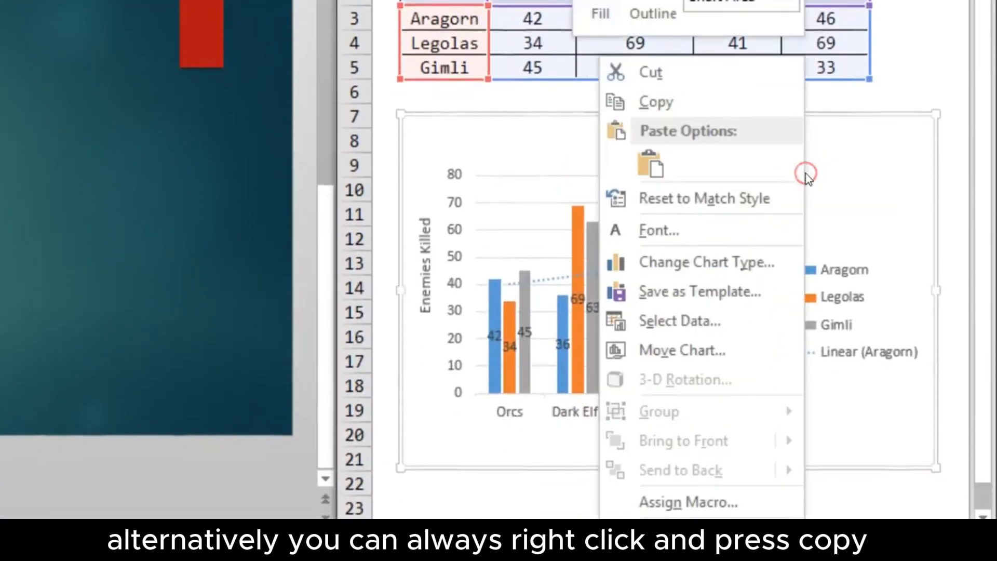
left_click(687, 98)
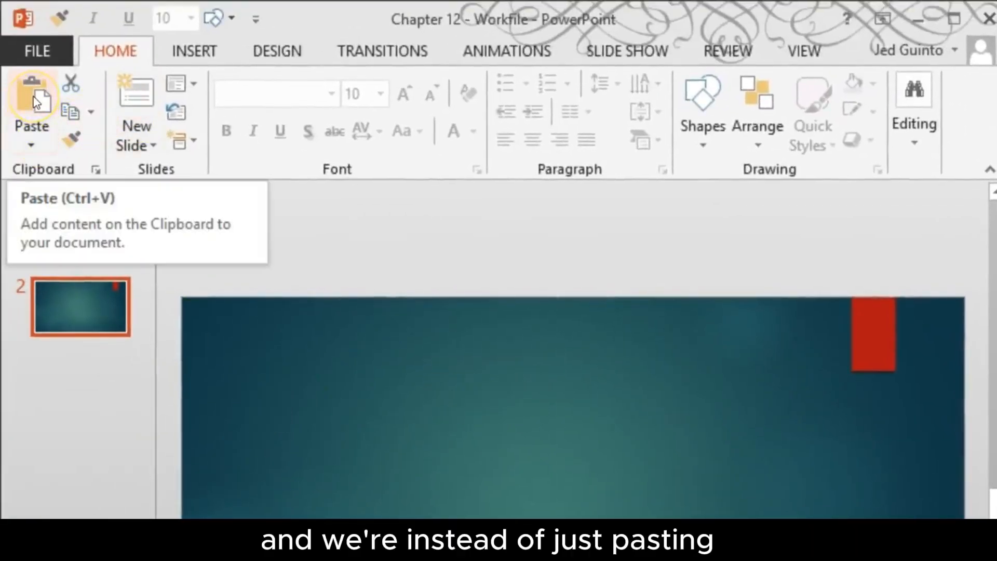
left_click(31, 133)
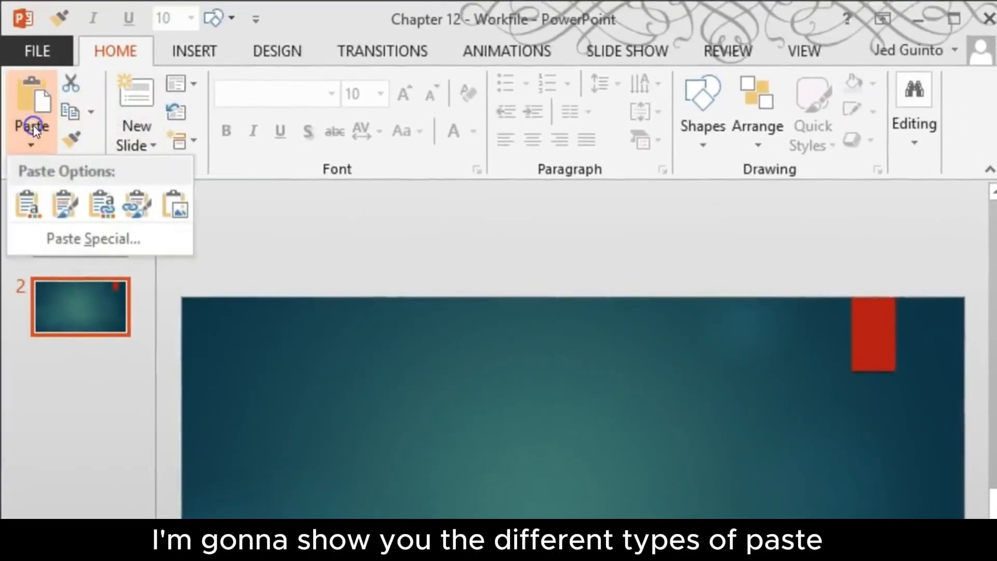
left_click(26, 201)
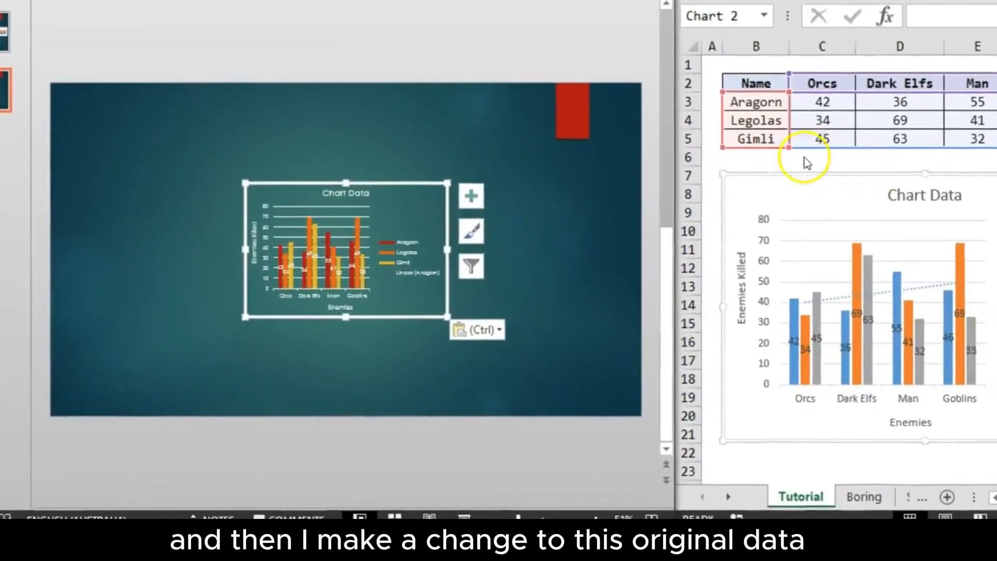
In the Excel source table, set Gimli's Orcs value in cell C5 to 1000
left_click(832, 137)
type("1")
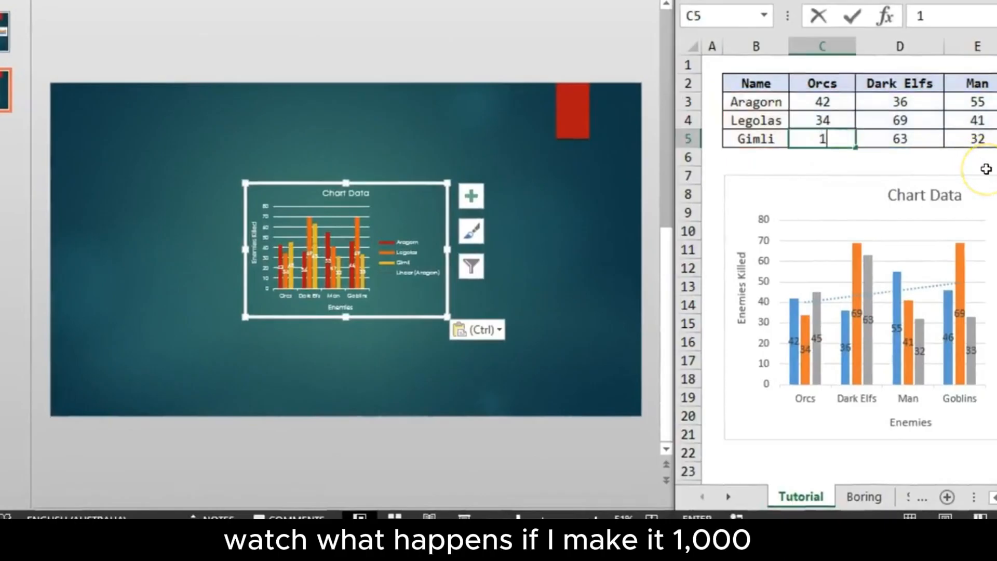
type("000")
key("Return")
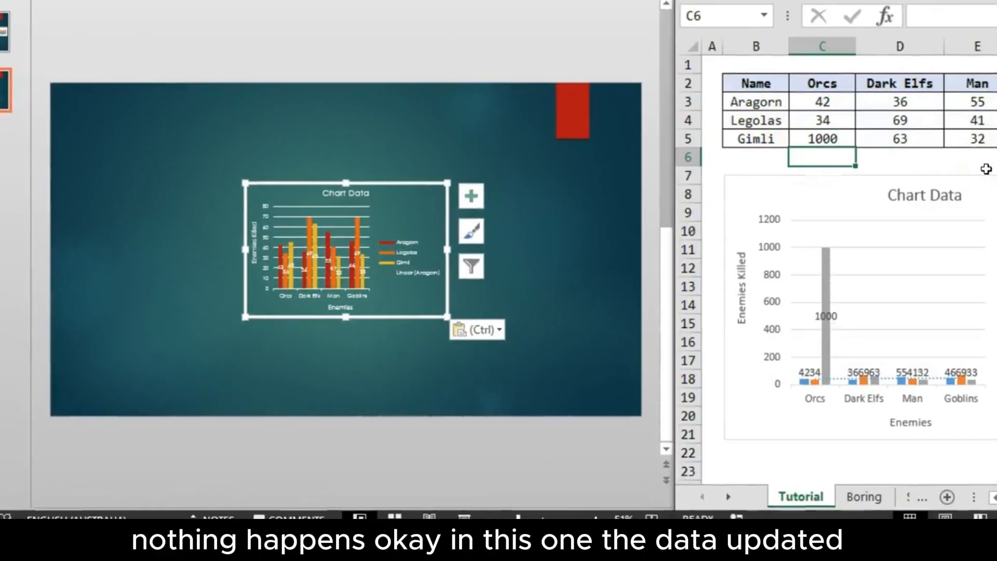
mouse_move(994, 208)
left_mouse_down()
mouse_move(805, 269)
mouse_move(890, 254)
left_mouse_up()
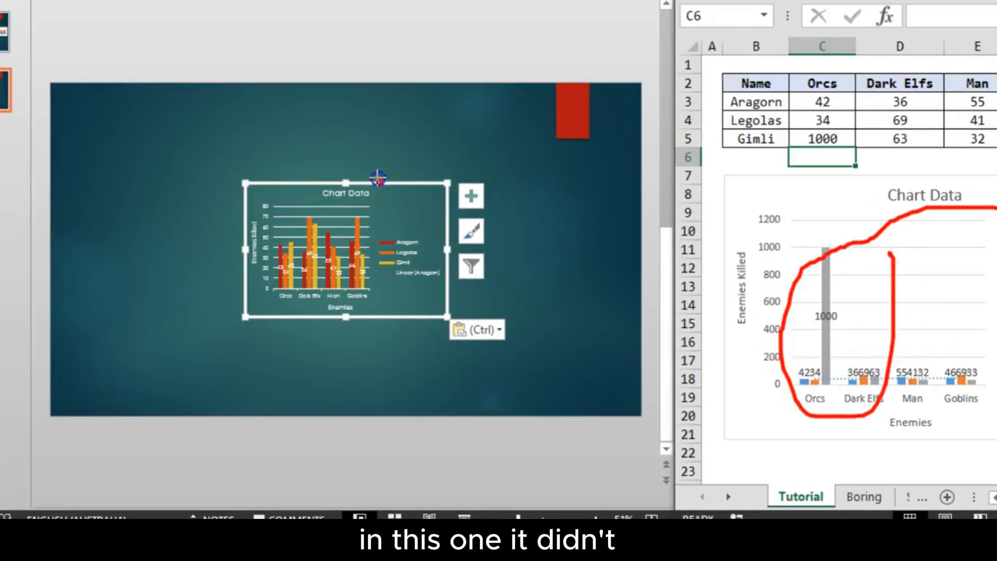
mouse_move(379, 177)
left_mouse_down()
mouse_move(386, 230)
mouse_move(392, 183)
left_mouse_up()
key("Escape")
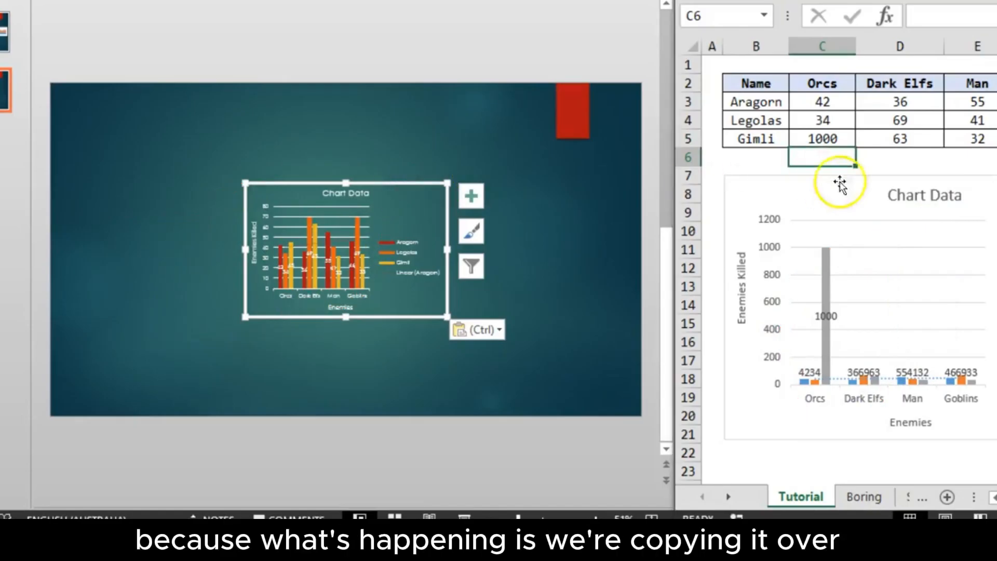